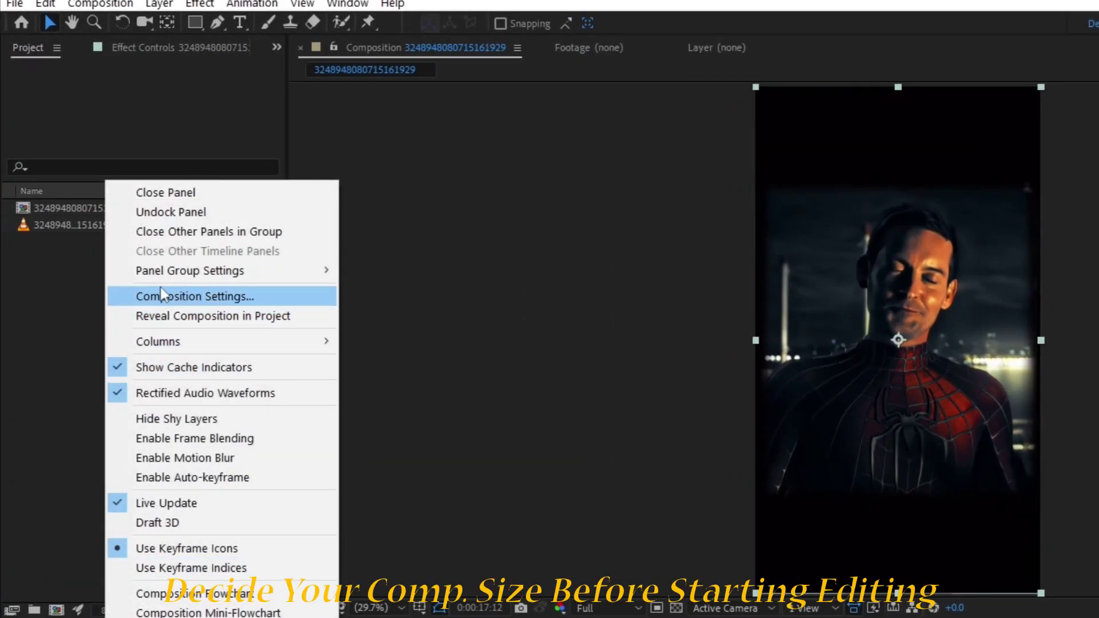
Change the composition size to 864 × 1080 in Composition Settings
left_click(161, 296)
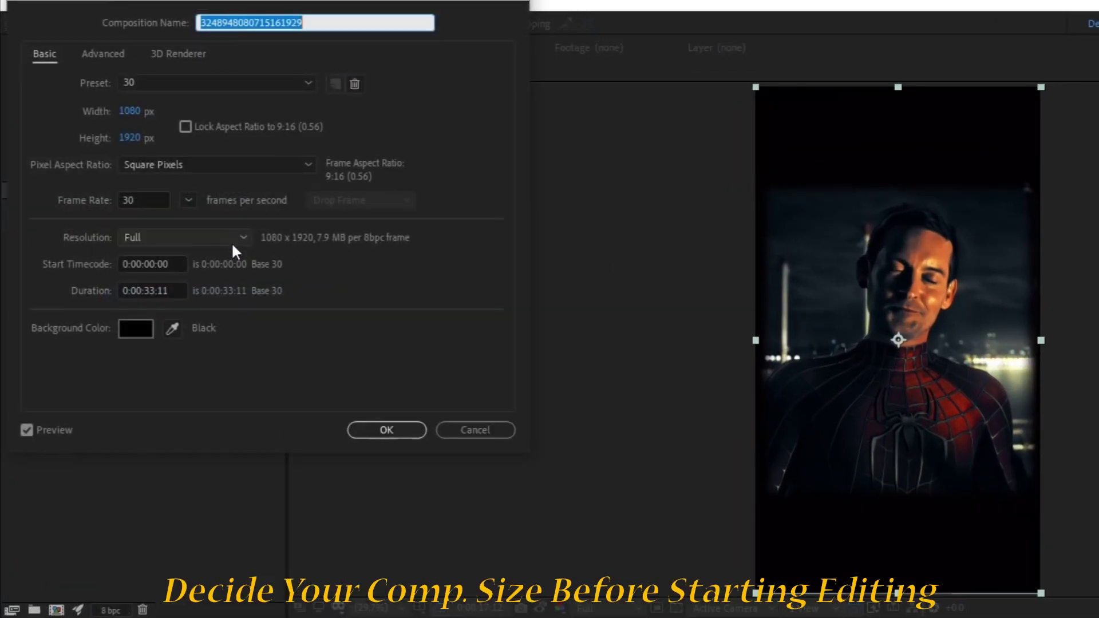
left_click(130, 111)
type("4")
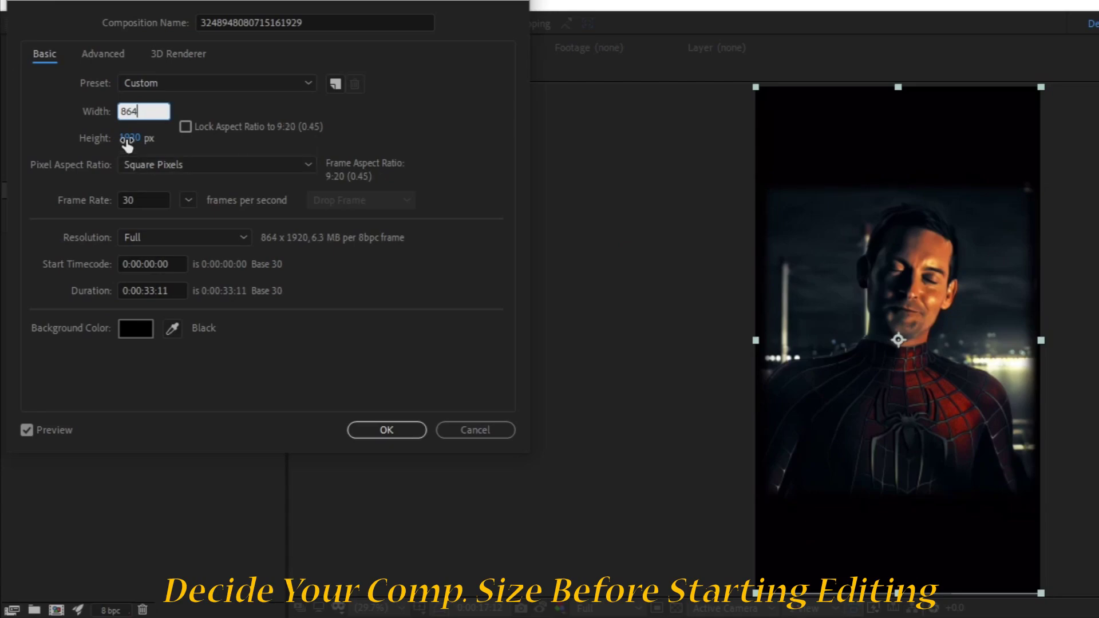
left_click(131, 138)
type("1")
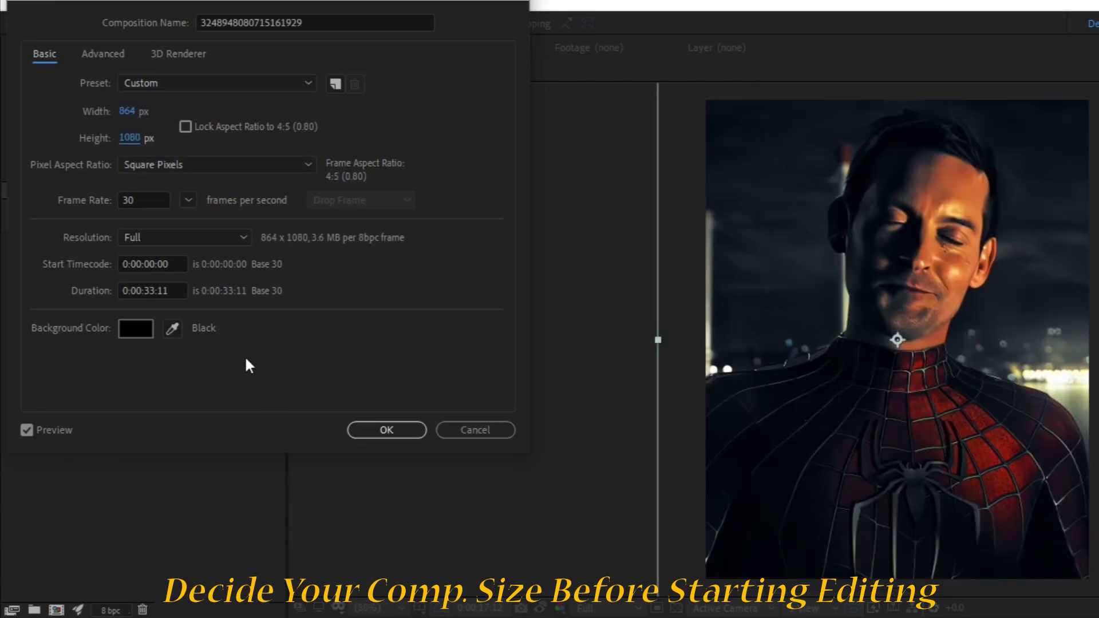
left_click(416, 433)
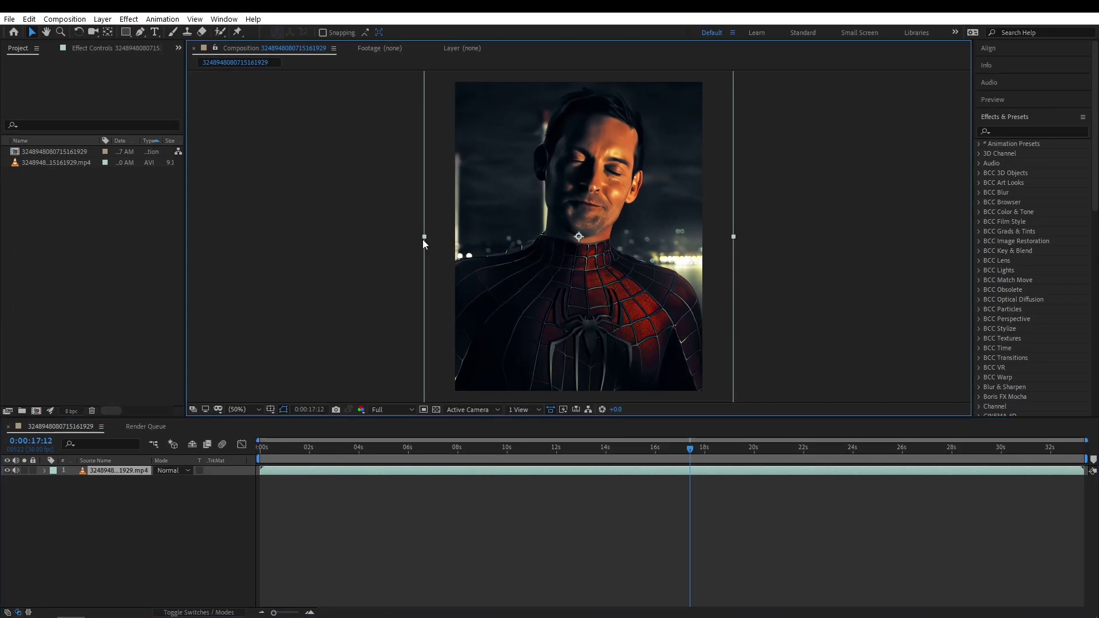
Fit the Spider-Man clip to the comp width at 80.3% and reveal its Scale property
key("ctrl+alt+shift+h")
mouse_move(451, 235)
left_mouse_down()
mouse_move(439, 238)
mouse_move(454, 240)
left_mouse_up()
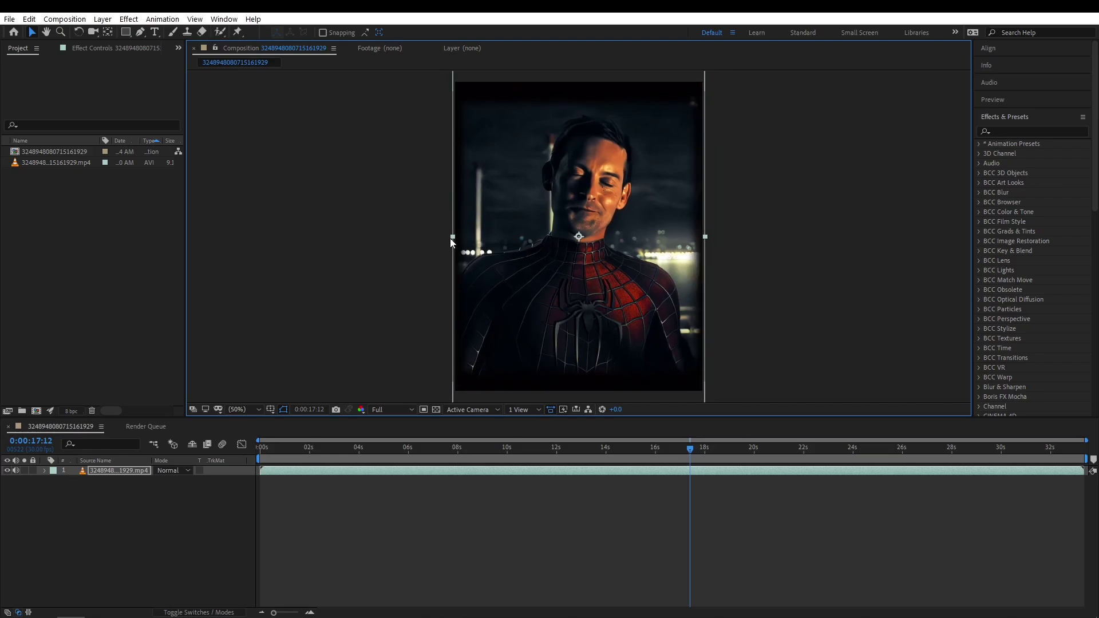
key("s")
scroll(600, 470, "up", 5)
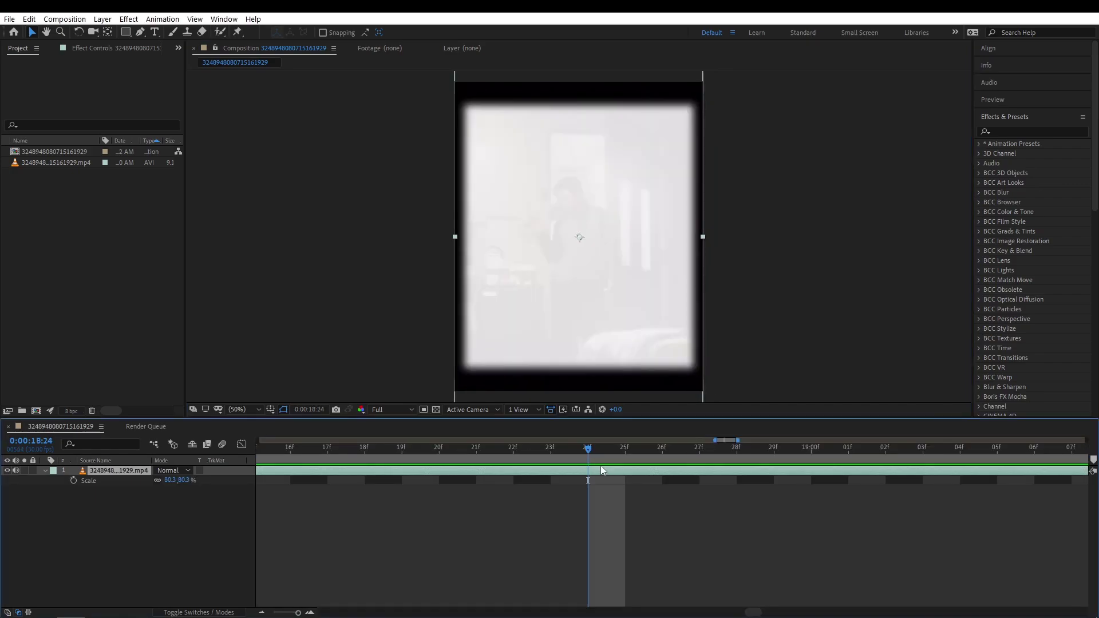
left_click(642, 522)
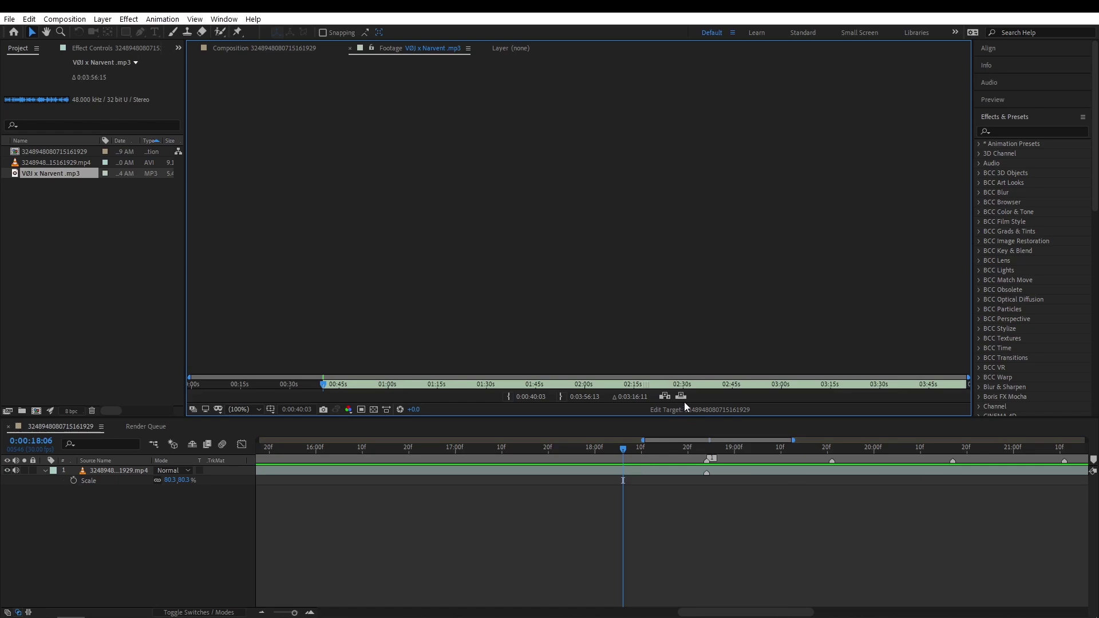
Add the VØJ x Narvent track to the comp, lower it to -10 dB and start it earlier
left_click(681, 396)
key("k")
key("l")
key("l")
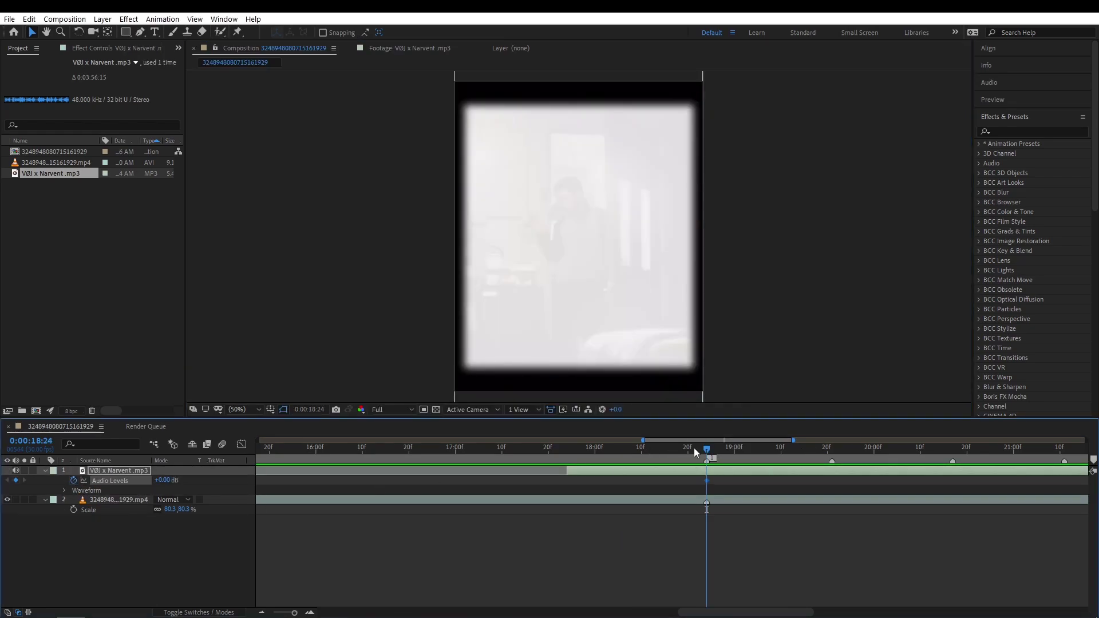
left_click_drag(705, 452, 669, 456)
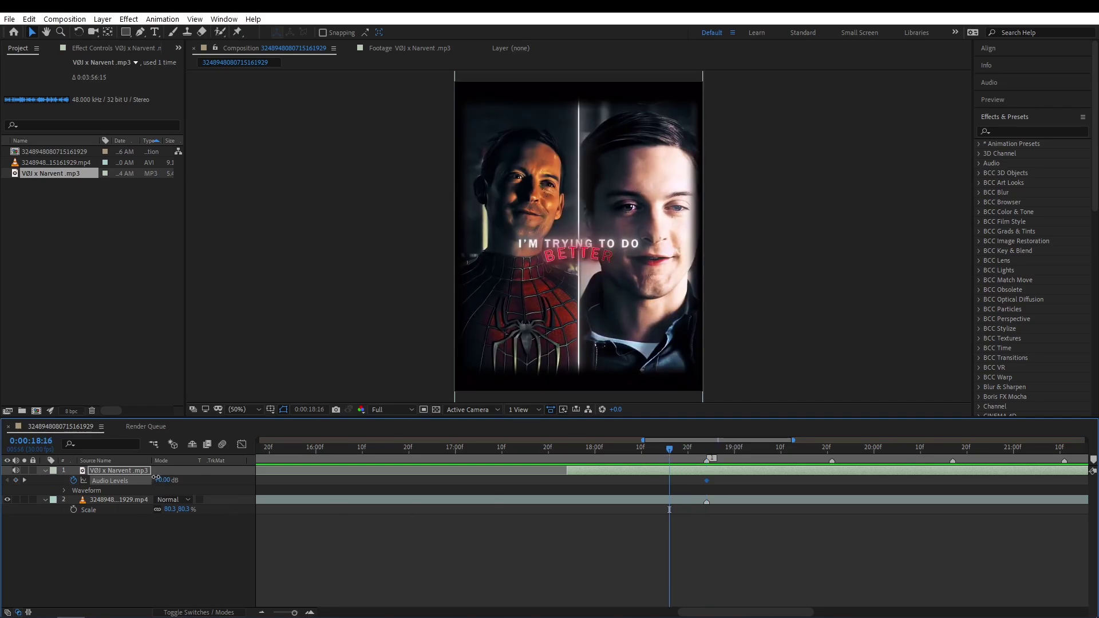
left_click(598, 537)
left_click_drag(567, 470, 347, 469)
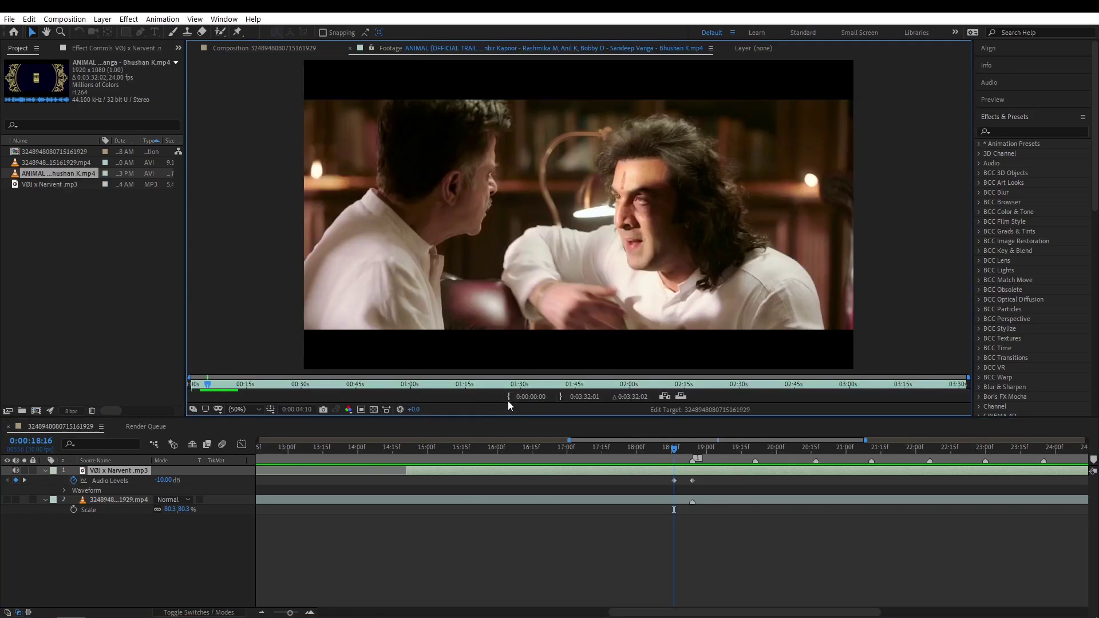
Add the ANIMAL trailer clip on top and enlarge it to fill the vertical frame
left_click(686, 400)
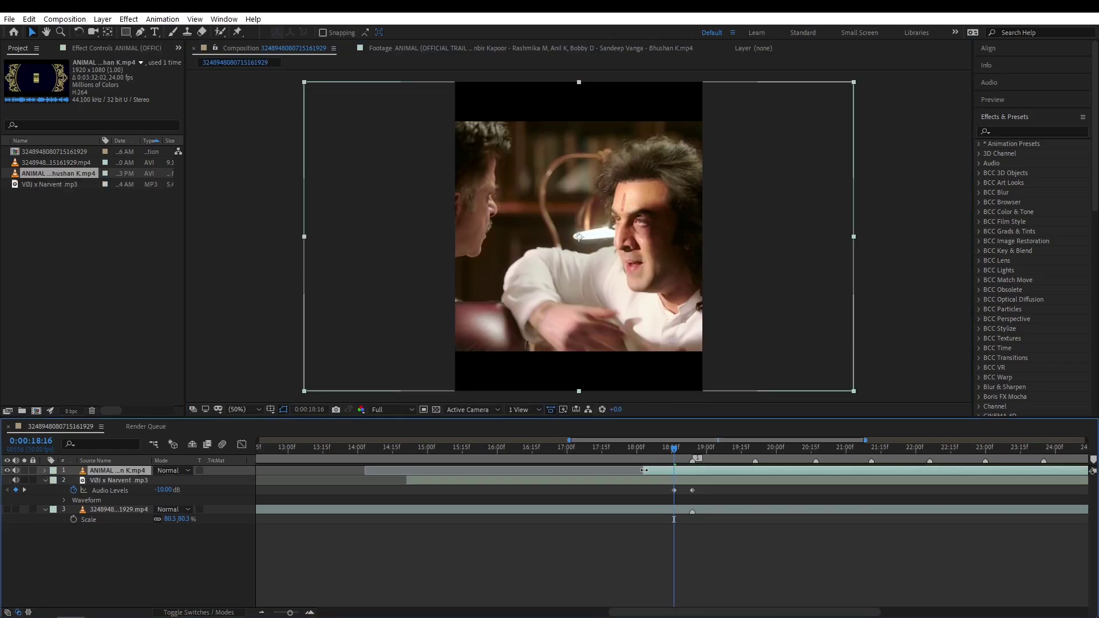
left_click_drag(675, 469, 644, 469)
left_click_drag(307, 235, 208, 233)
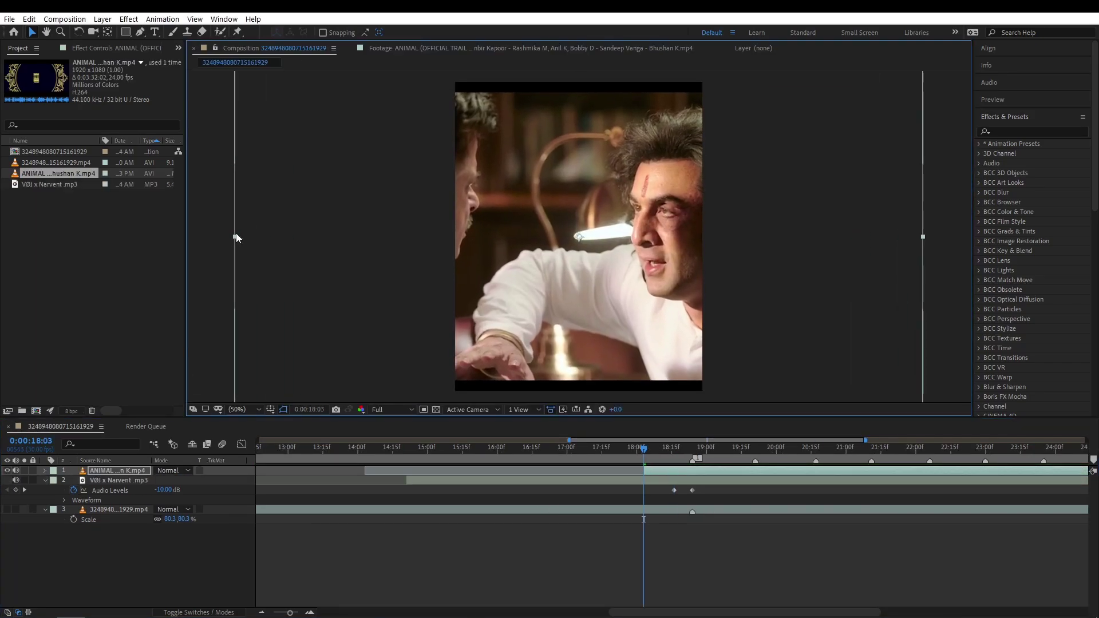
key("shift+Left")
key("shift+Left")
key("shift+Left")
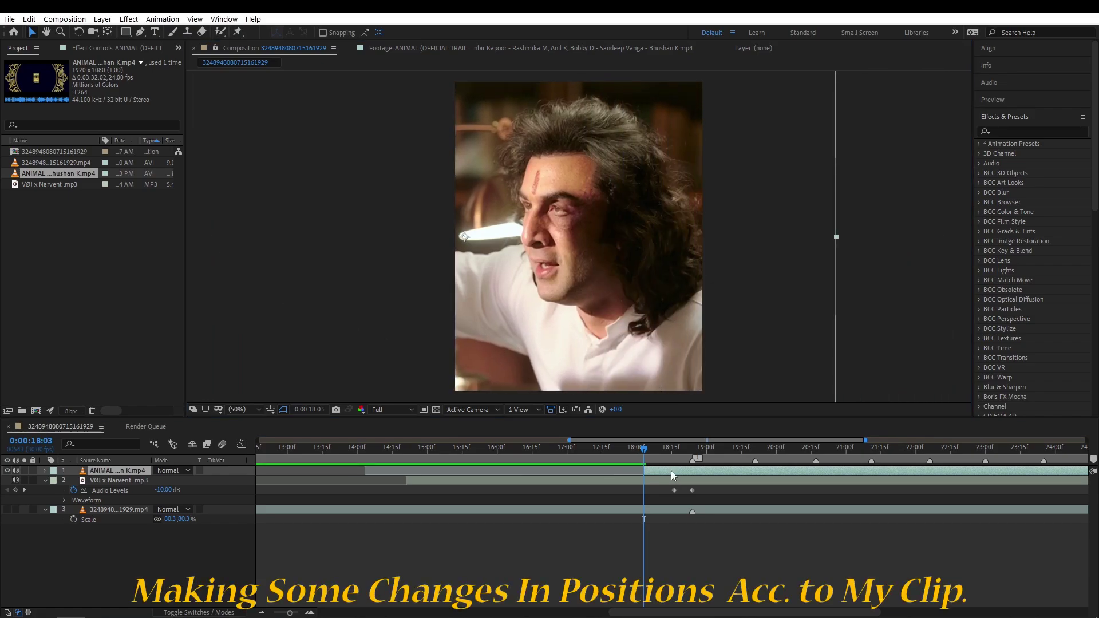
Slide the ANIMAL clip and the music layer earlier so they start near 0s
left_click_drag(671, 471, 445, 473)
key("minus")
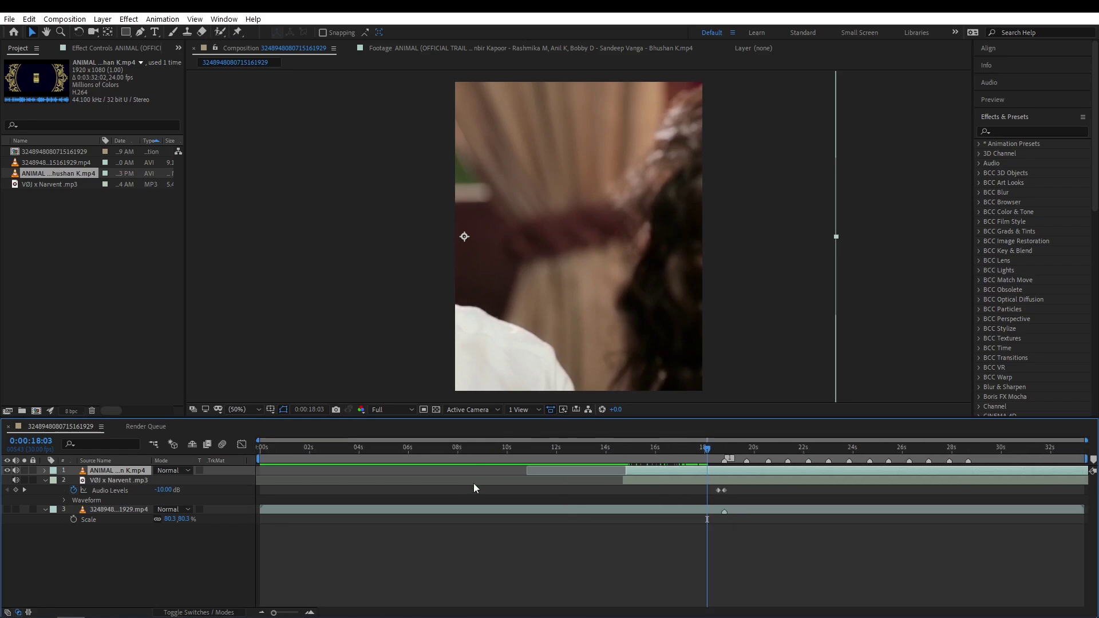
left_click_drag(622, 482, 379, 479)
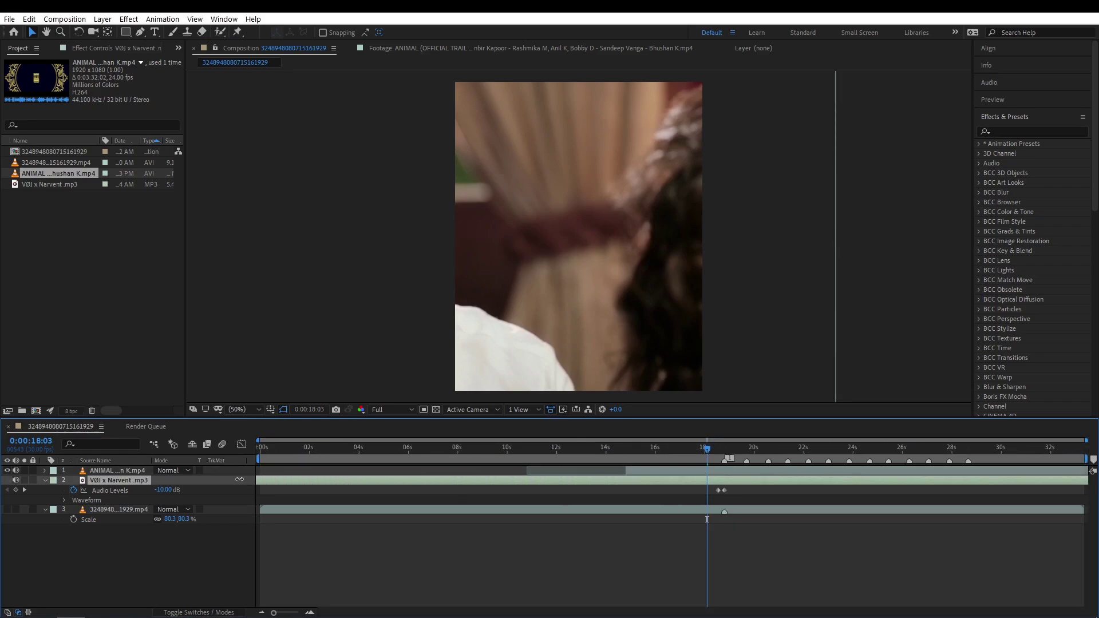
left_click_drag(637, 469, 274, 473)
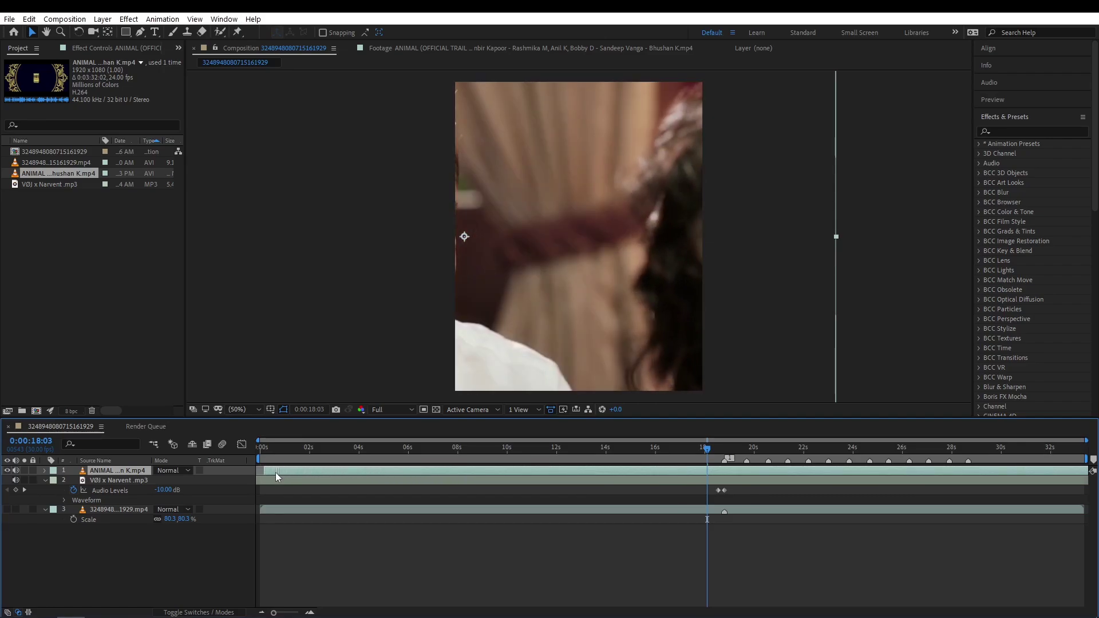
Boost the ANIMAL clip audio to +10 dB, pre-compose it moving all attributes, and open the precomp
key("l")
left_click(183, 481)
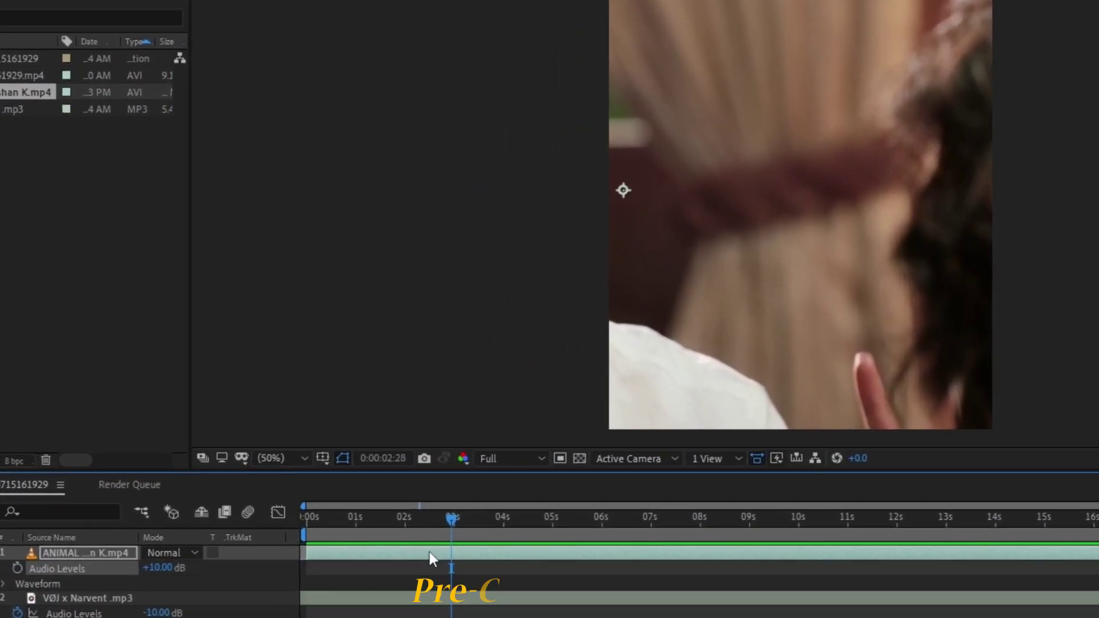
right_click(339, 470)
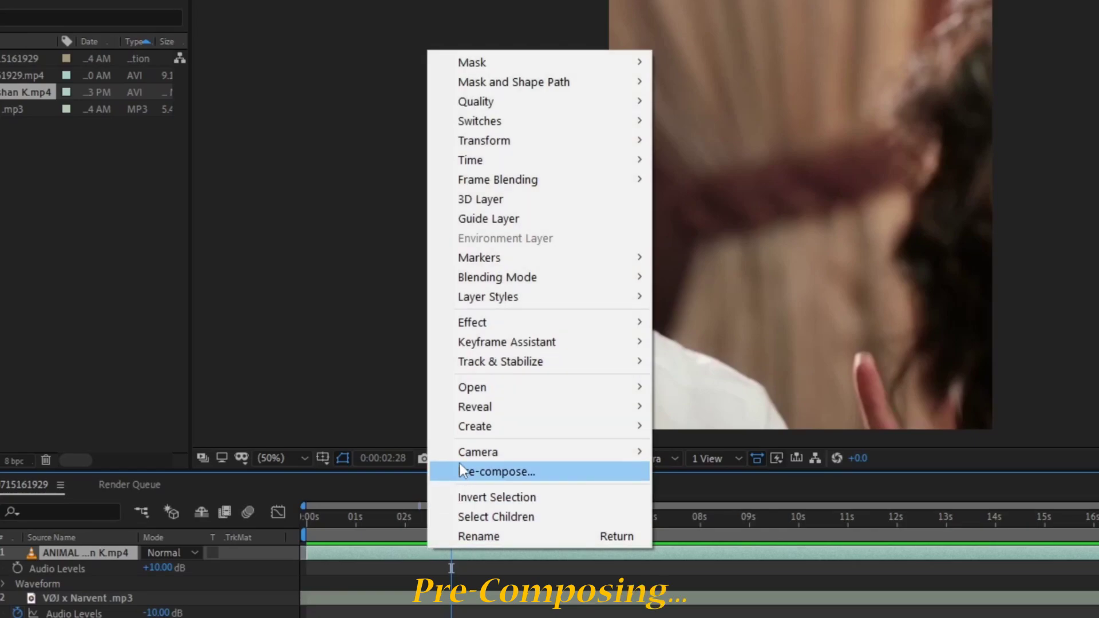
left_click(358, 413)
left_click(59, 157)
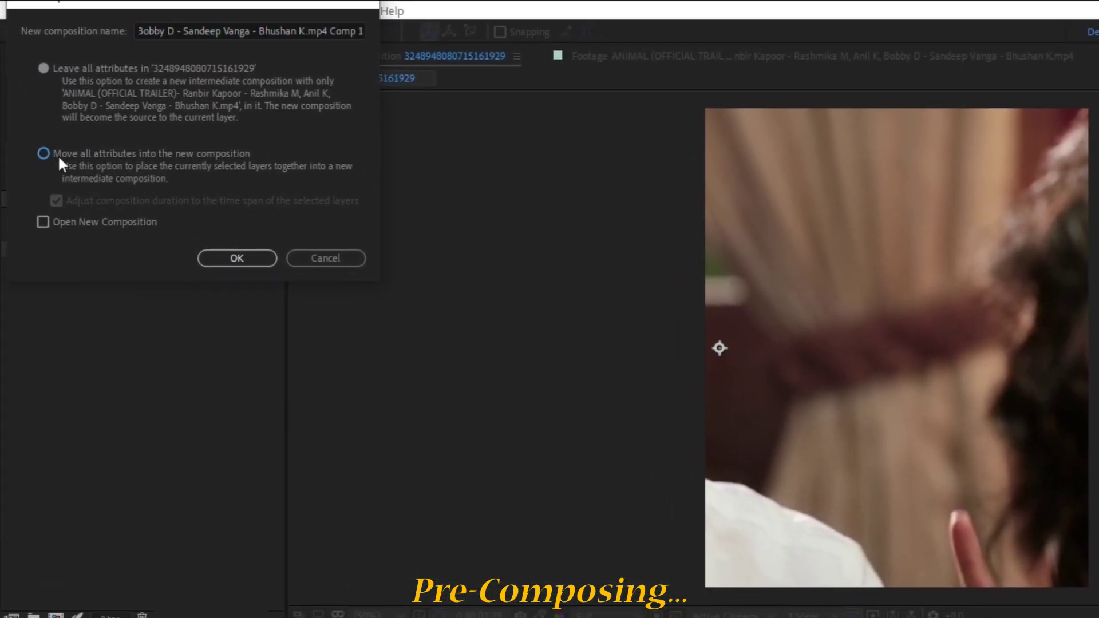
left_click(237, 258)
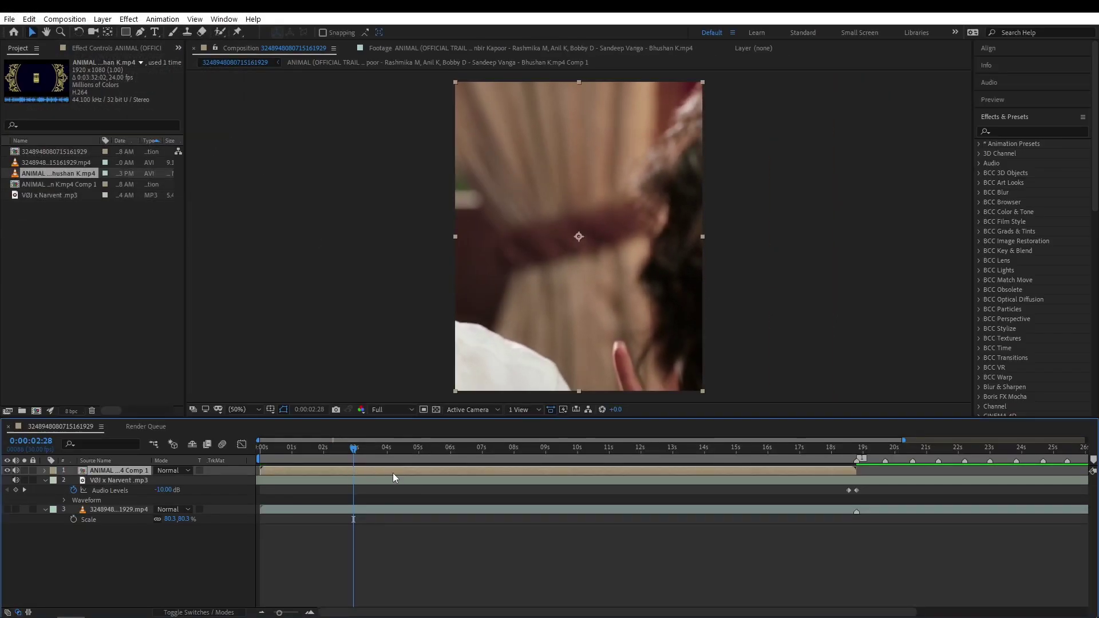
double_click(393, 473)
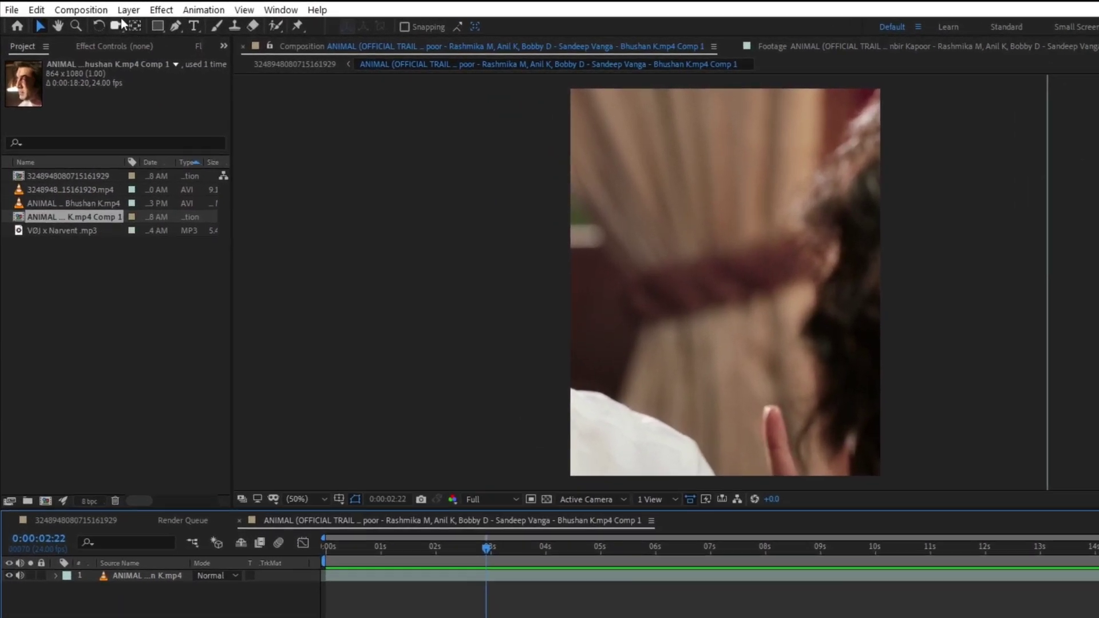
left_click(81, 20)
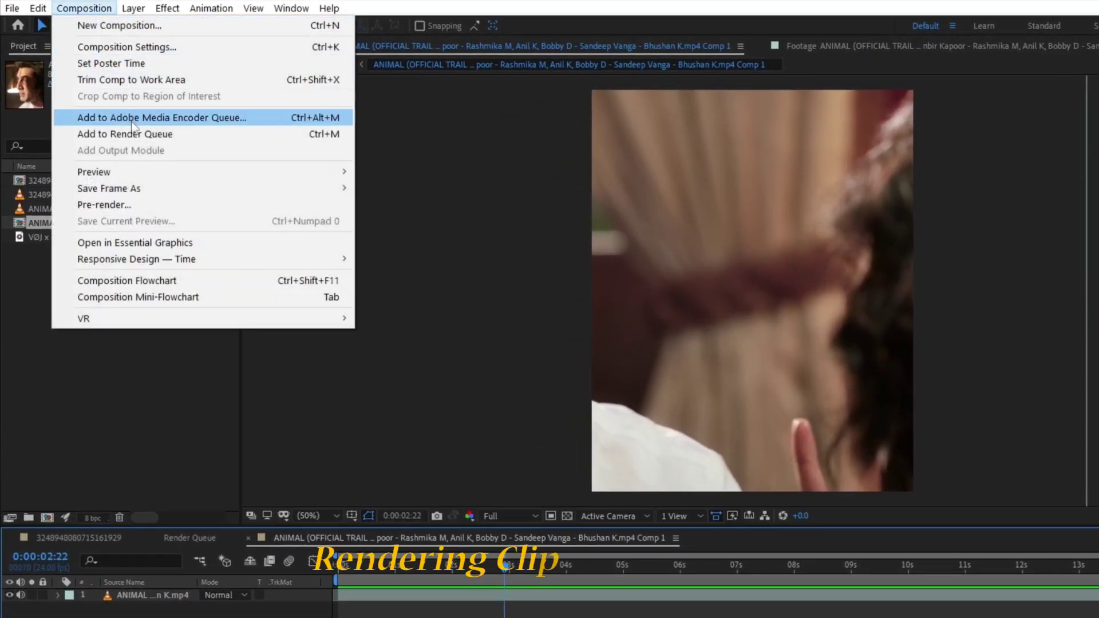
Render the ANIMAL precomp to MP3 and save the separated vocals track
left_click(133, 134)
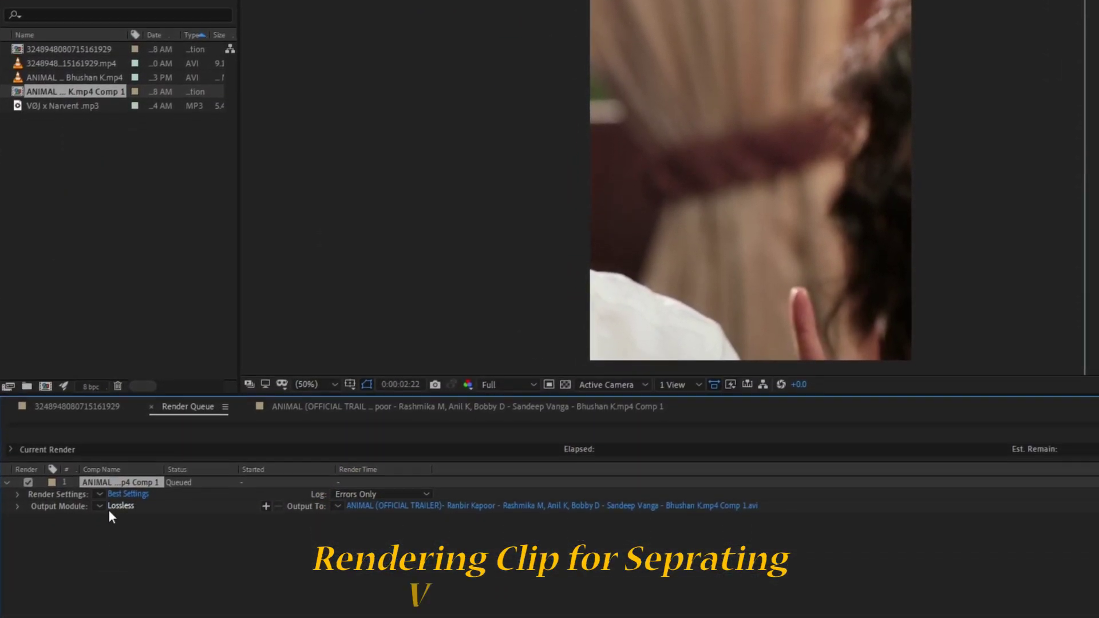
left_click(122, 602)
left_click(139, 72)
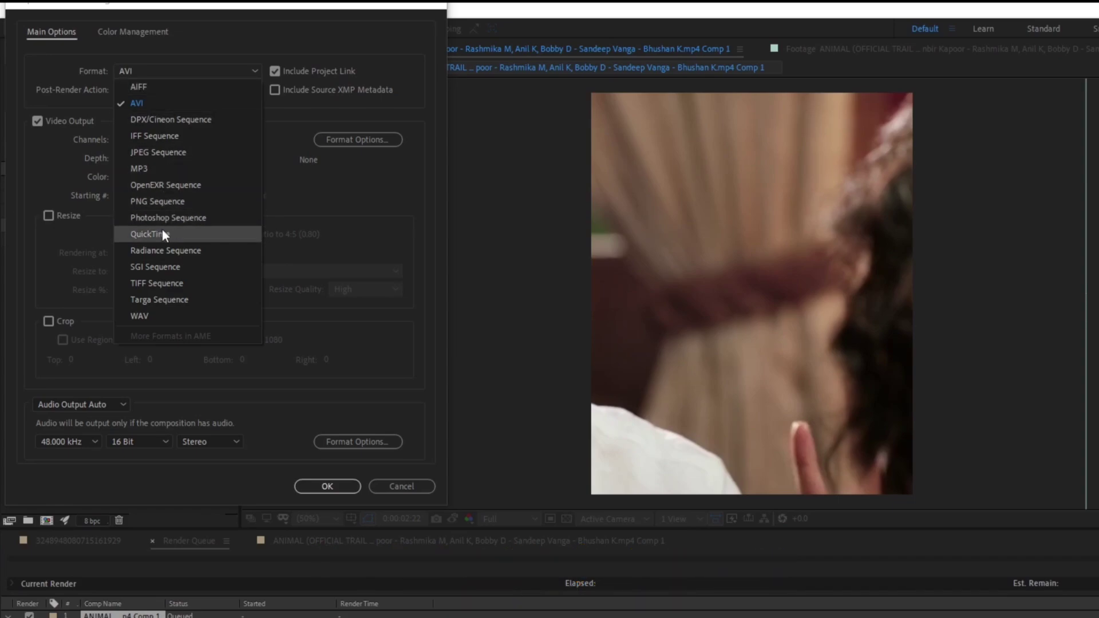
left_click(166, 167)
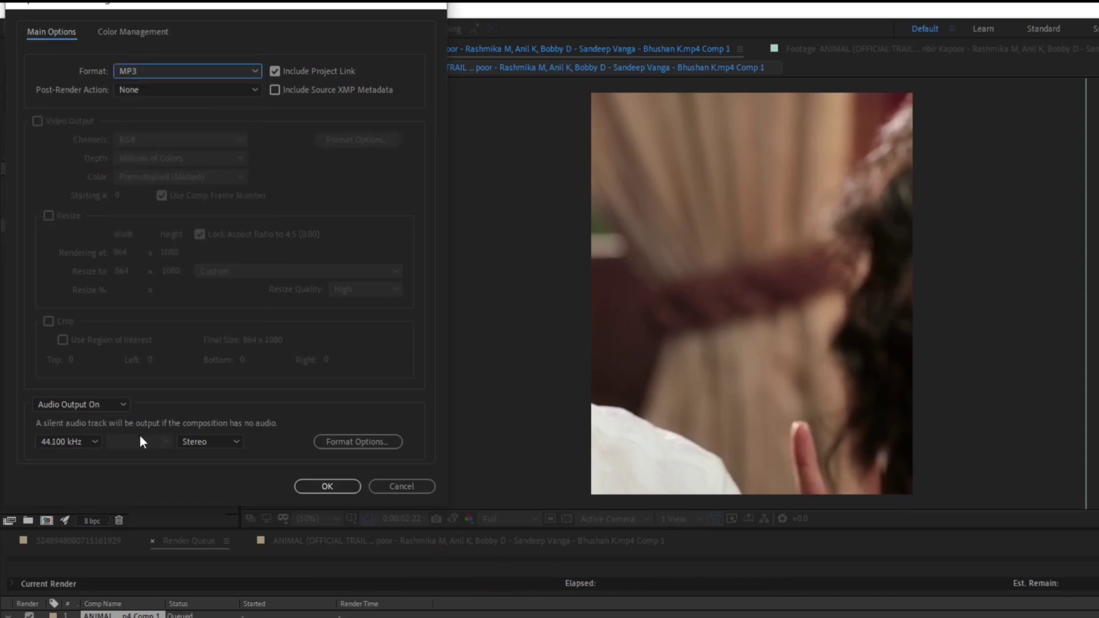
left_click(338, 486)
left_click(1063, 459)
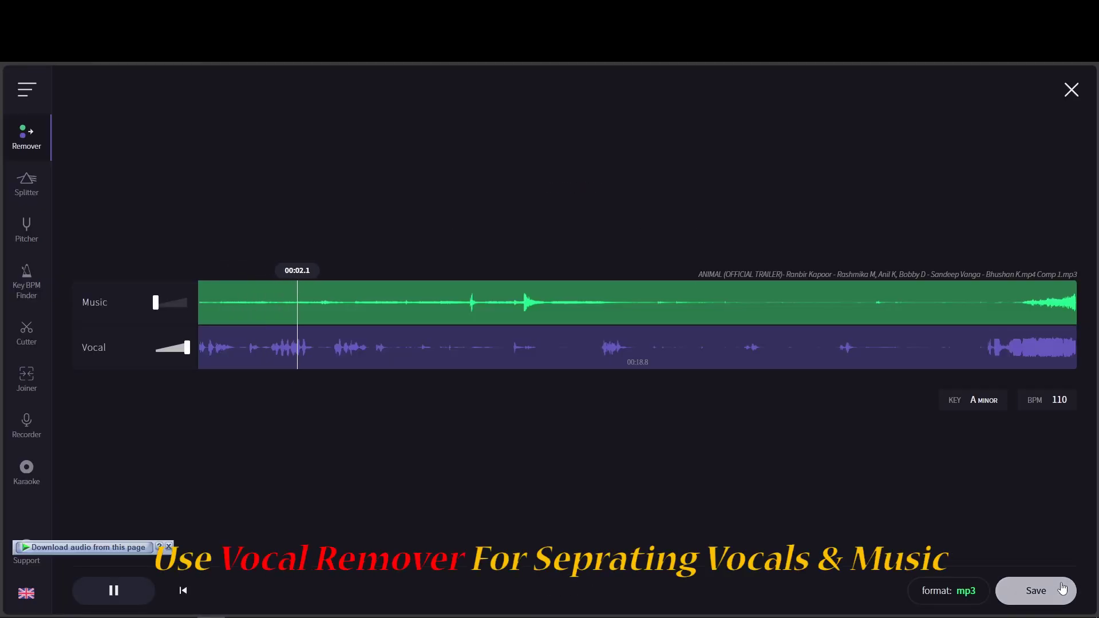
left_click(1050, 592)
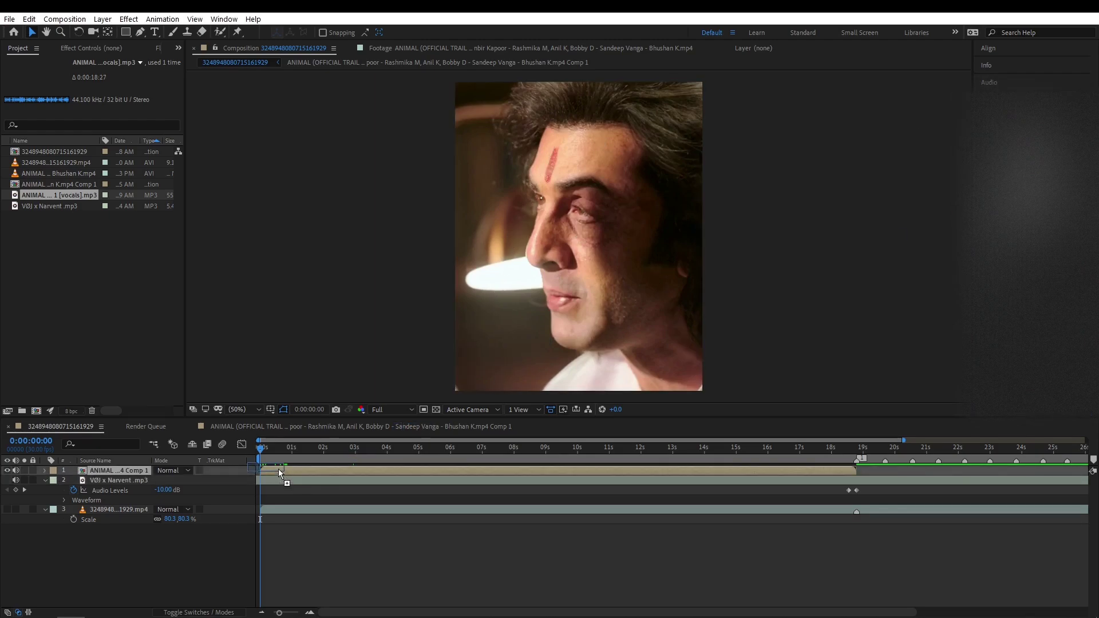
Apply a Reverb effect to layer 1, preview it with sound, and open the ANIMAL precomp at 0:00:03:15
left_click_drag(950, 137, 278, 469)
key("space")
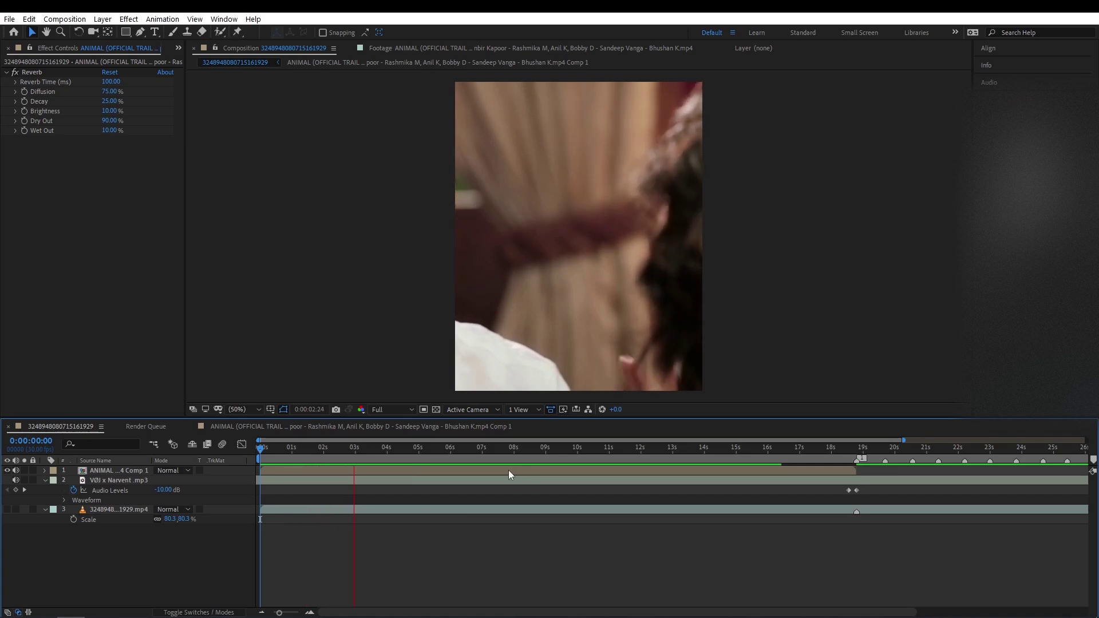
key("space")
left_click(361, 427)
left_click_drag(384, 456, 425, 482)
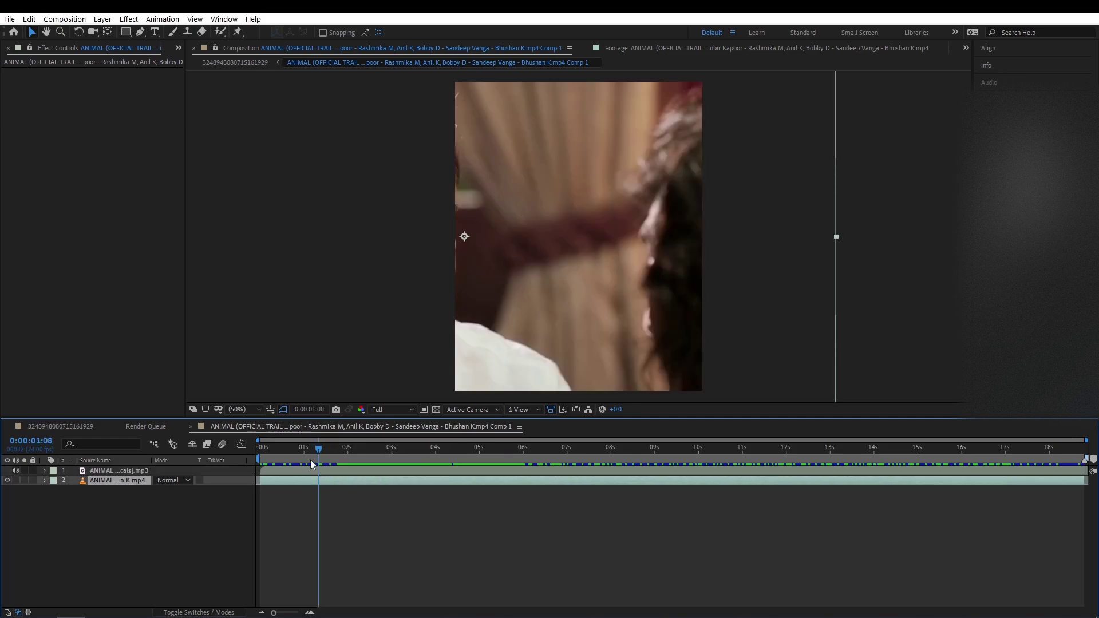
Split the trailer clip at its shot changes near 3:15, 10:16 and 13:00
key("ctrl+shift+d")
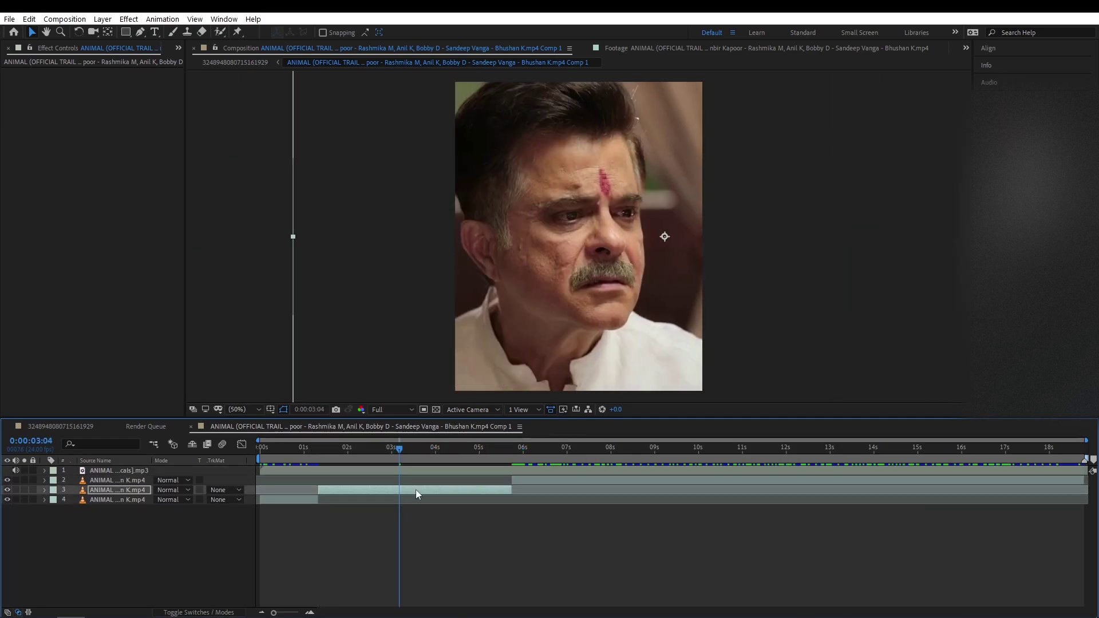
left_click_drag(367, 449, 721, 449)
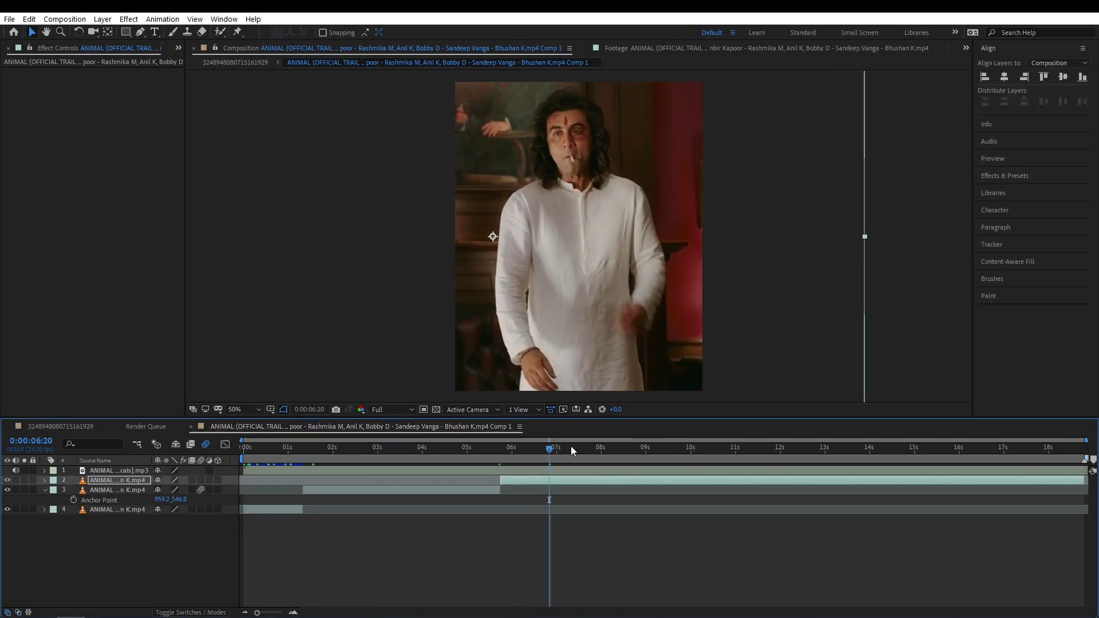
key("ctrl+shift+d")
left_click_drag(547, 452, 1075, 444)
key("ctrl+shift+d")
Select the second clip layer alone and show its Position (210.0, 540.0)
key("ctrl+a")
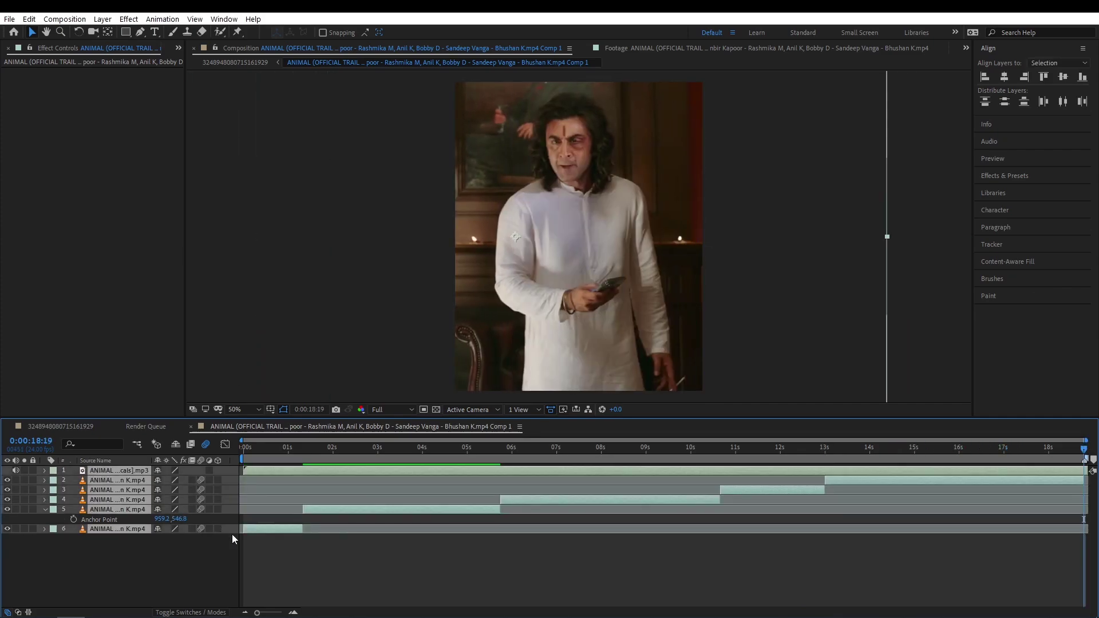
left_click(1031, 541)
left_click(1050, 483)
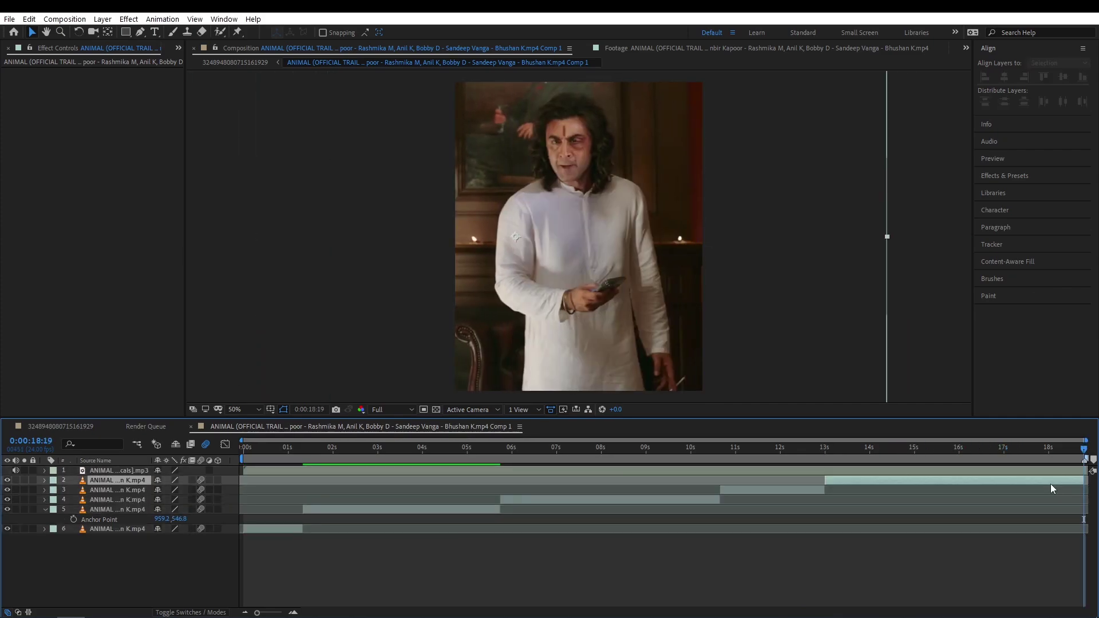
key("p")
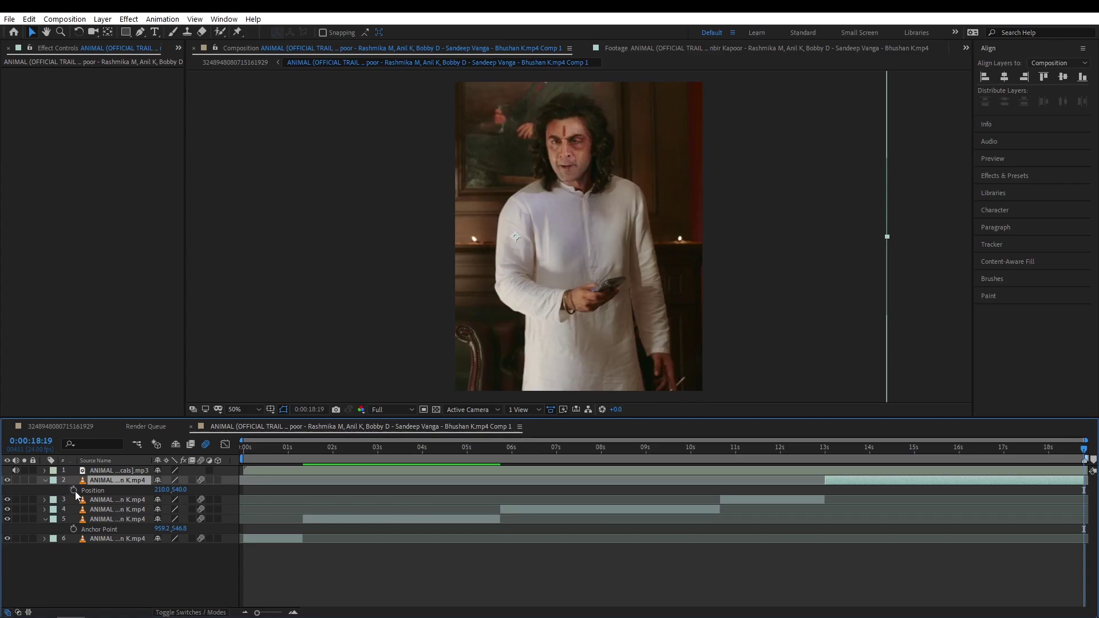
Keyframe the second clip's Position from its in point to 16:06, panning the shot sideways with Easy Ease
key("i")
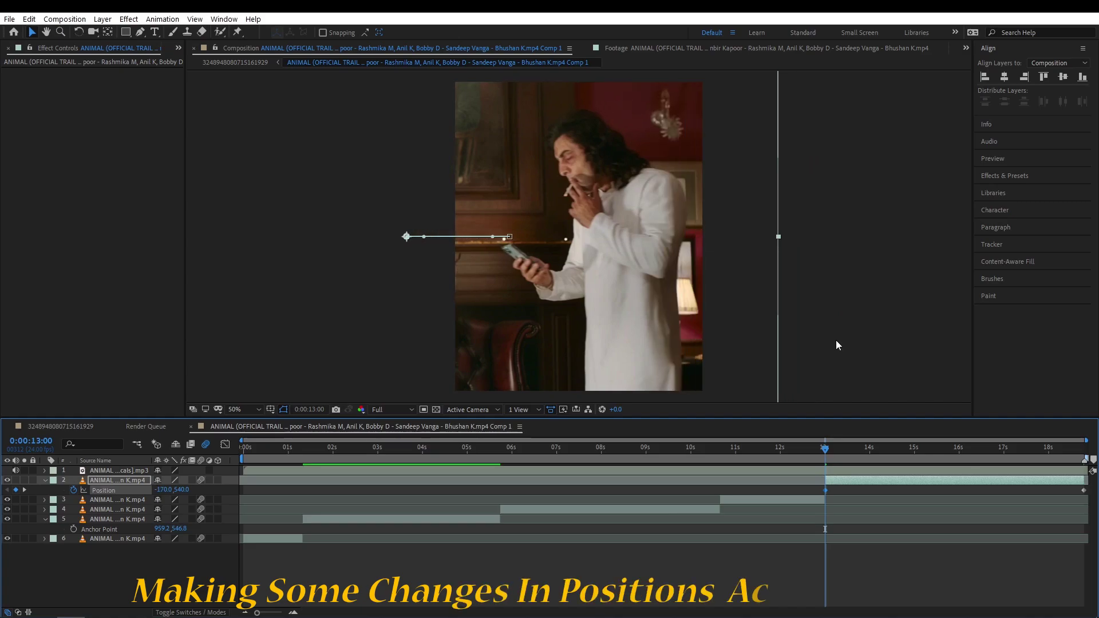
left_click_drag(825, 468, 968, 457)
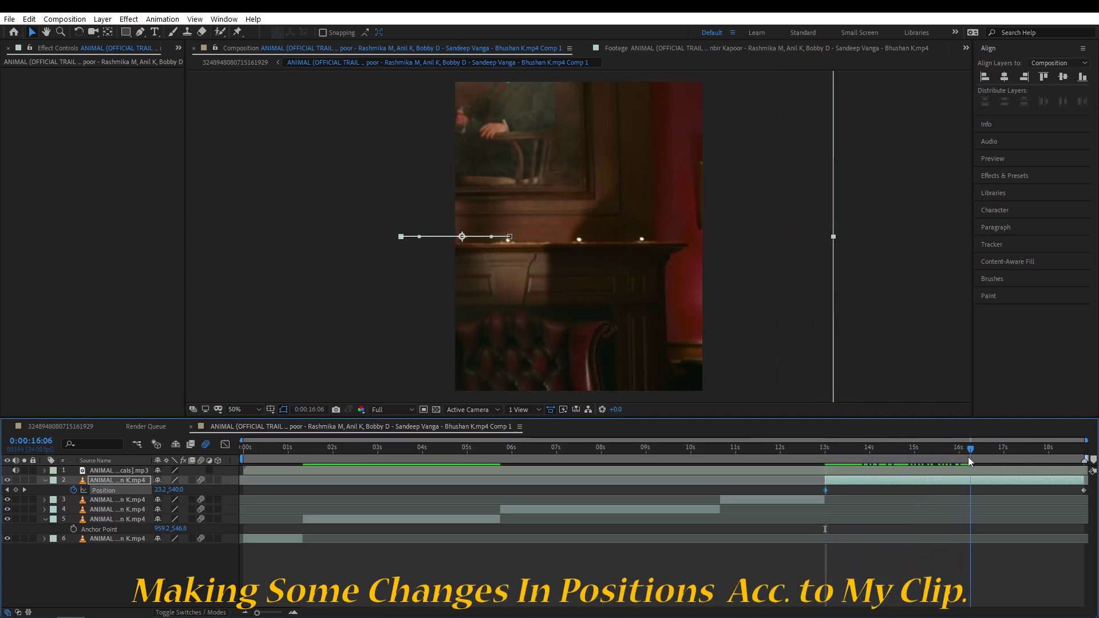
key("shift+Right")
key("shift+Right")
key("shift+Right")
key("shift+Right")
key("shift+Right")
key("shift+Right")
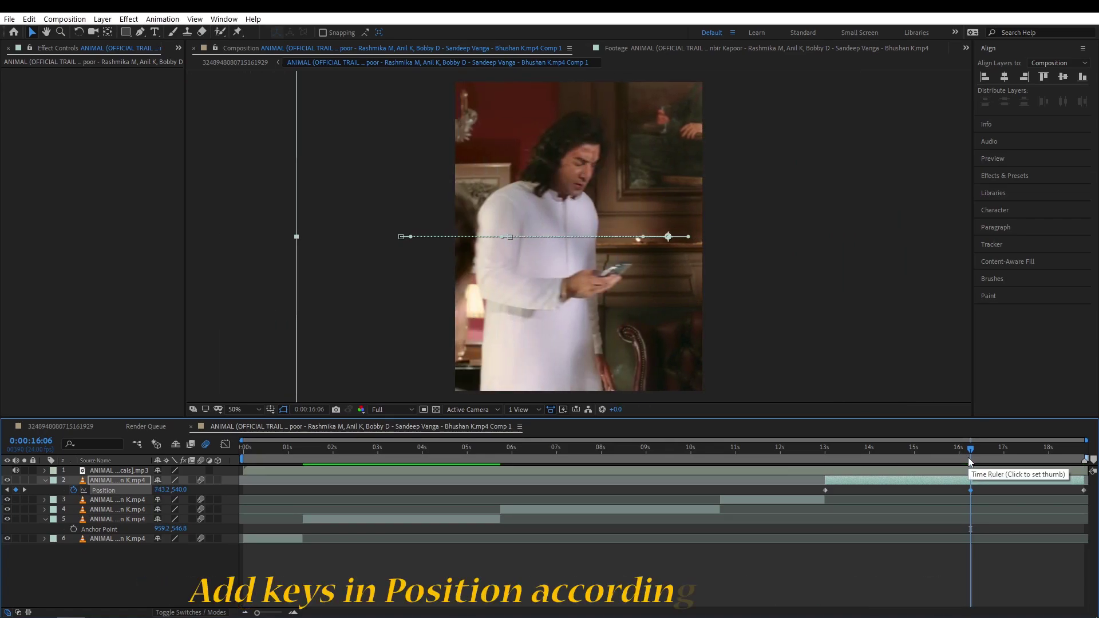
mouse_move(969, 459)
left_mouse_down()
mouse_move(1074, 454)
mouse_move(936, 491)
mouse_move(832, 502)
left_mouse_up()
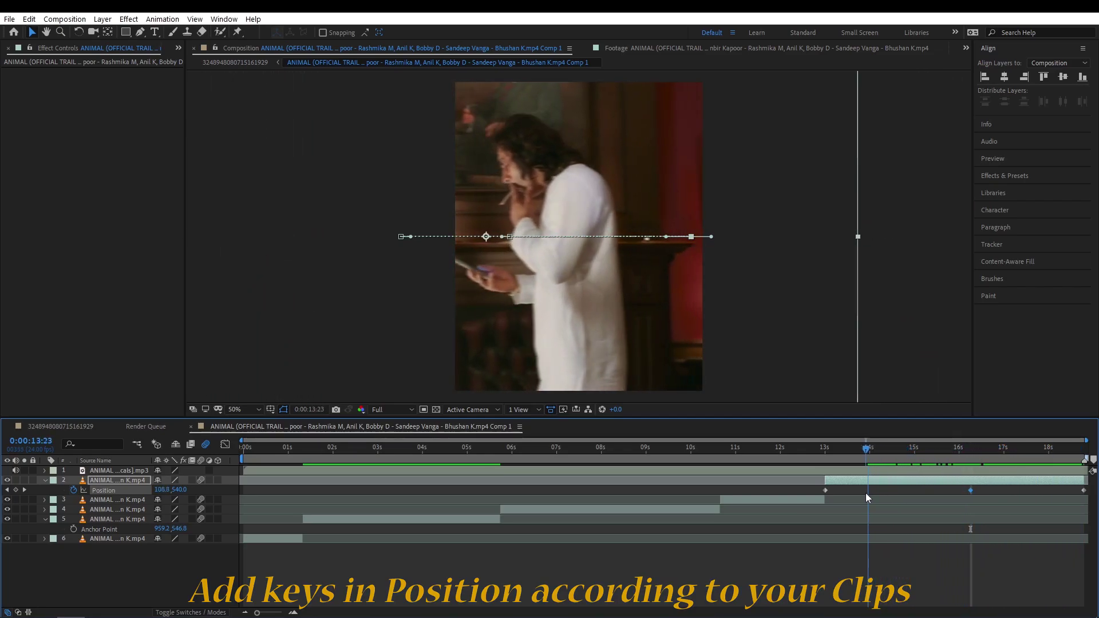
left_click(139, 493)
key("F9")
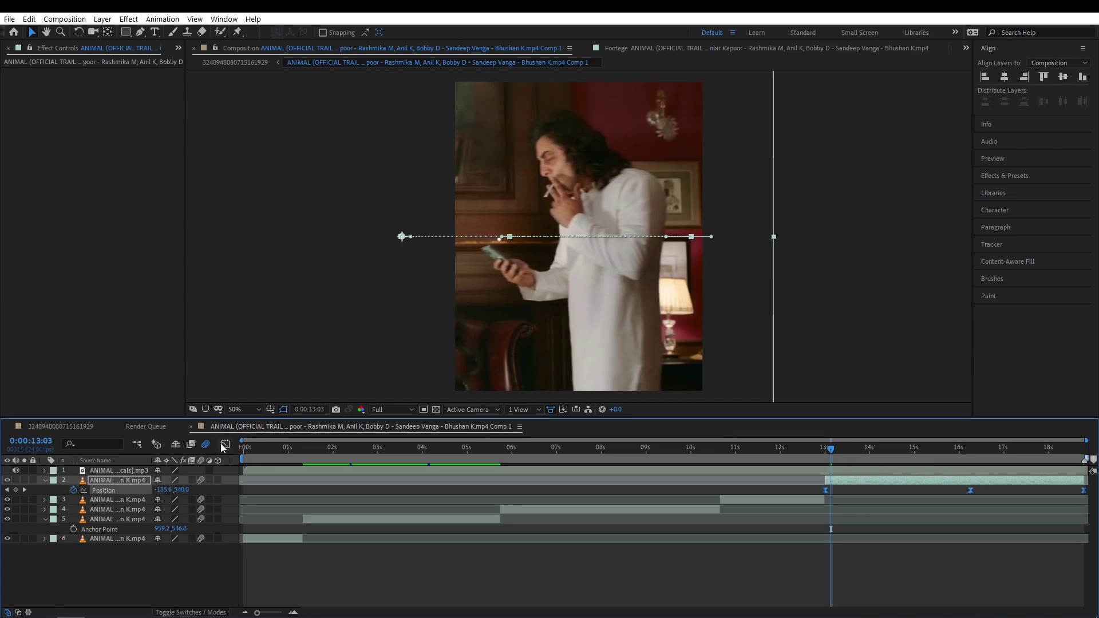
left_click(224, 445)
Separate Position into X and Y and show the X Position curve in the Graph Editor
left_click(227, 446)
right_click(98, 491)
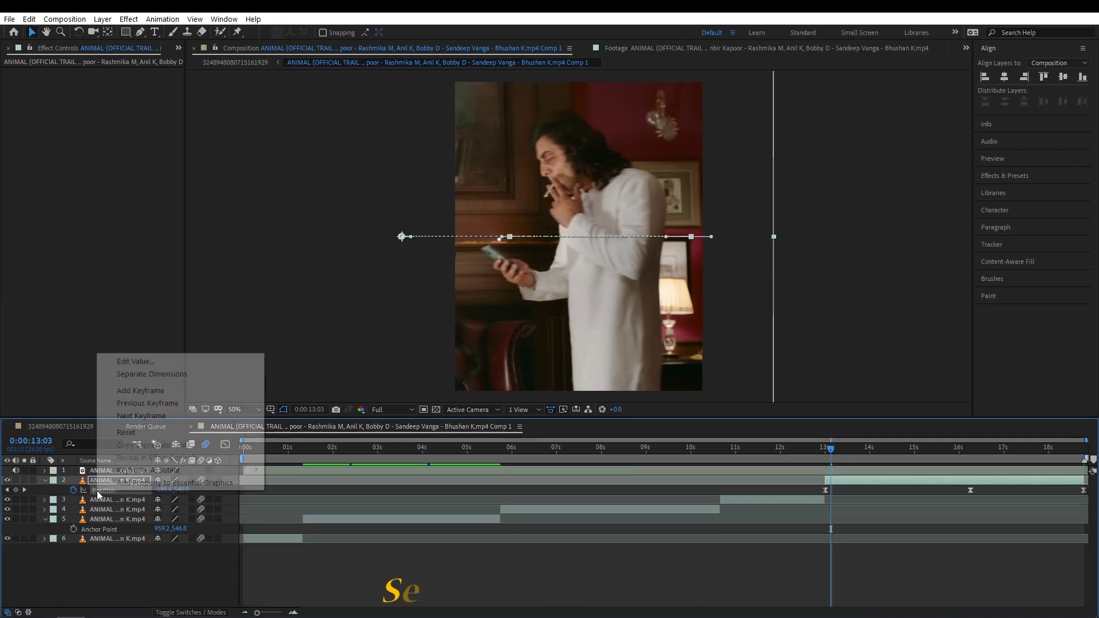
left_click(152, 374)
left_click(824, 490)
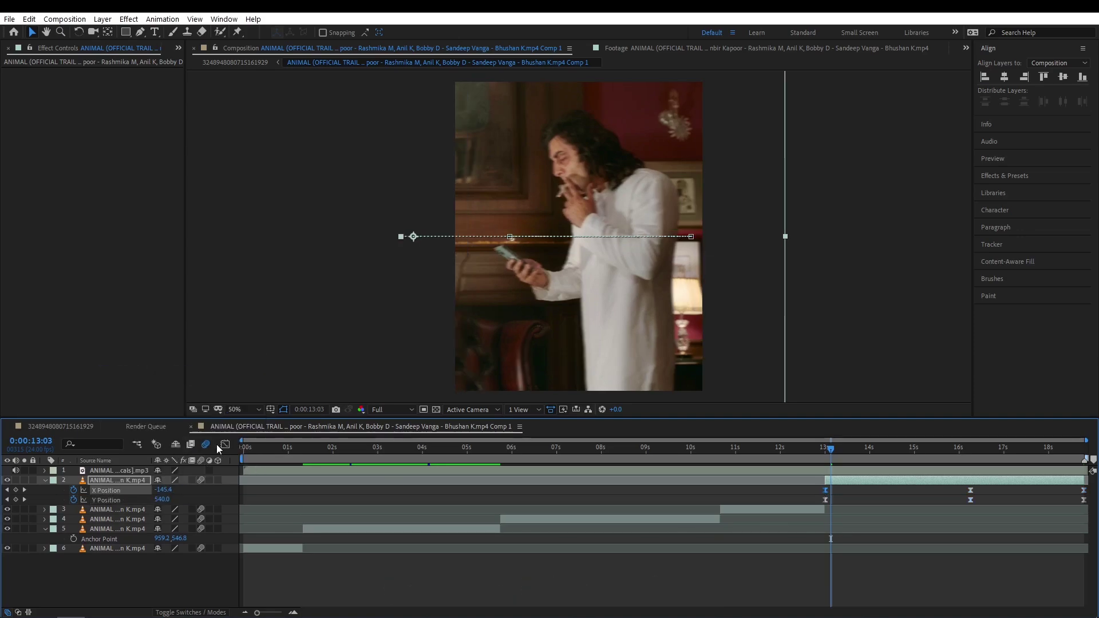
key("shift+F3")
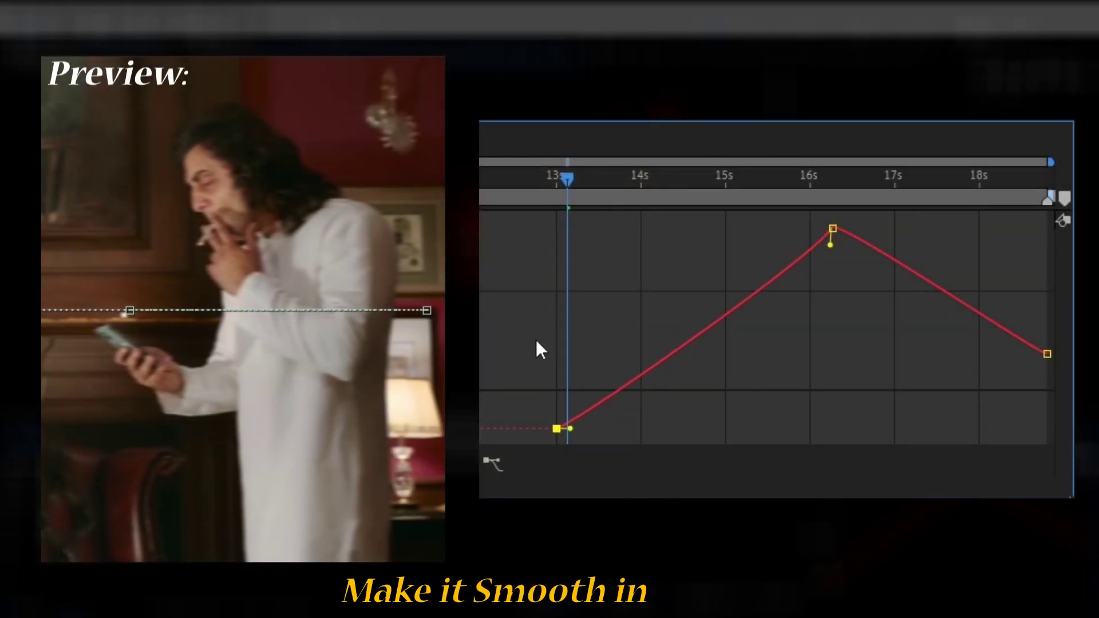
Remove the first keyframe's ease and smooth the X Position curve rising into its peak
left_click_drag(614, 180, 675, 183)
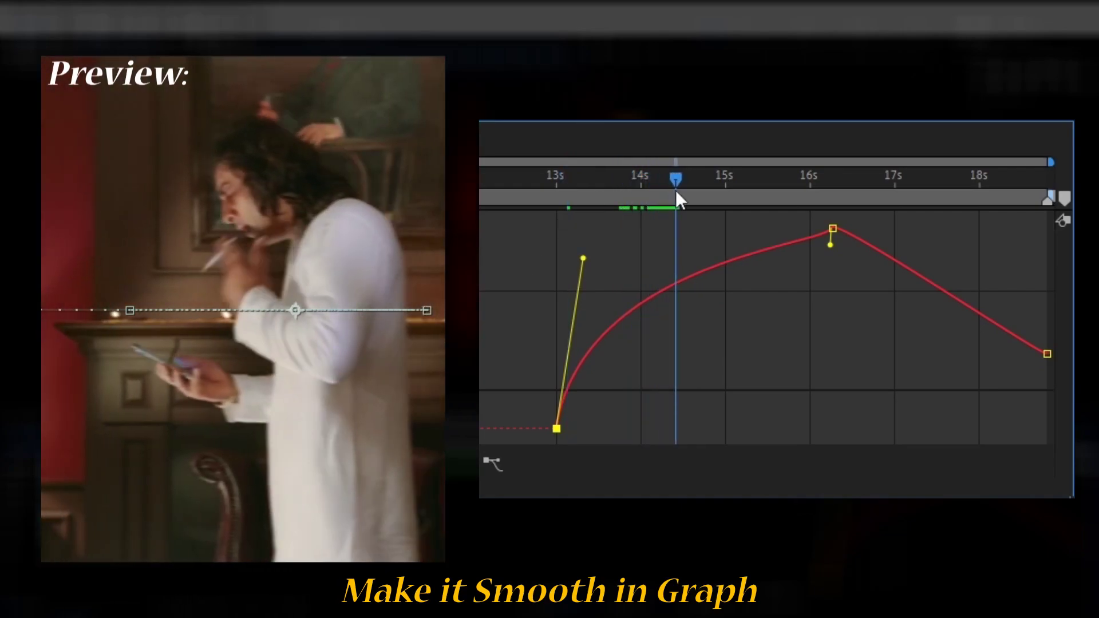
left_click_drag(586, 277, 558, 428)
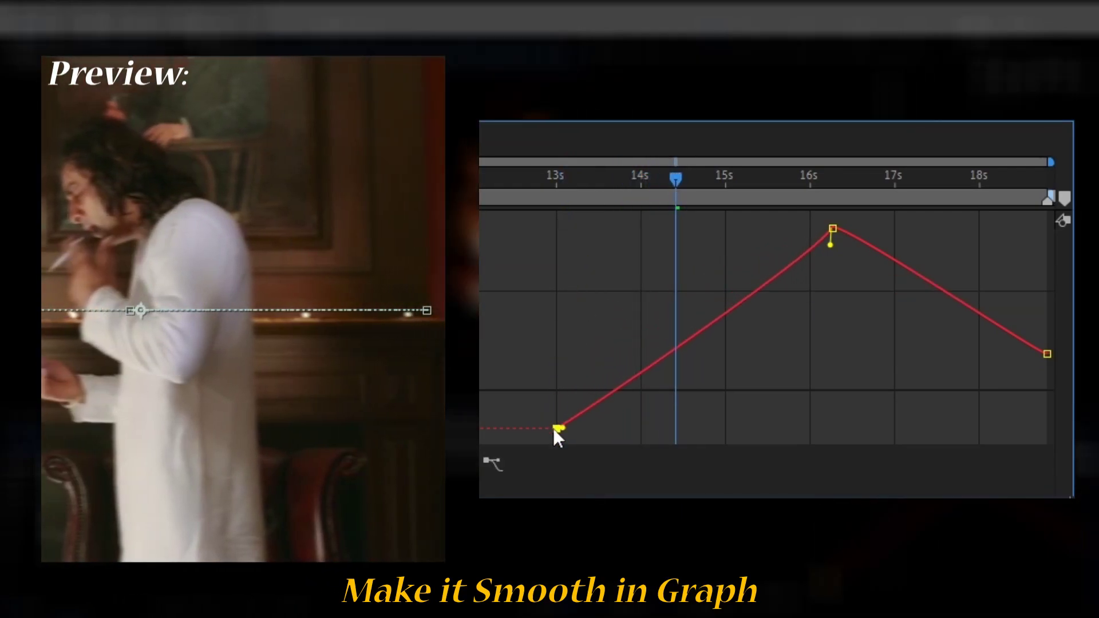
mouse_move(830, 247)
left_mouse_down()
mouse_move(657, 244)
mouse_move(722, 241)
left_mouse_up()
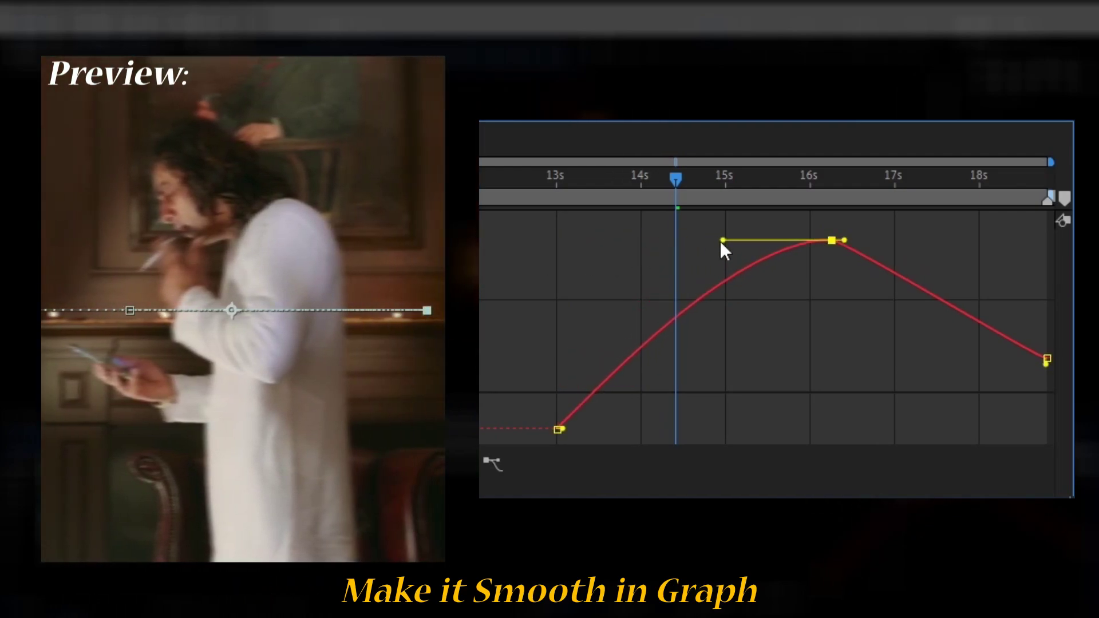
left_click_drag(556, 191, 931, 201)
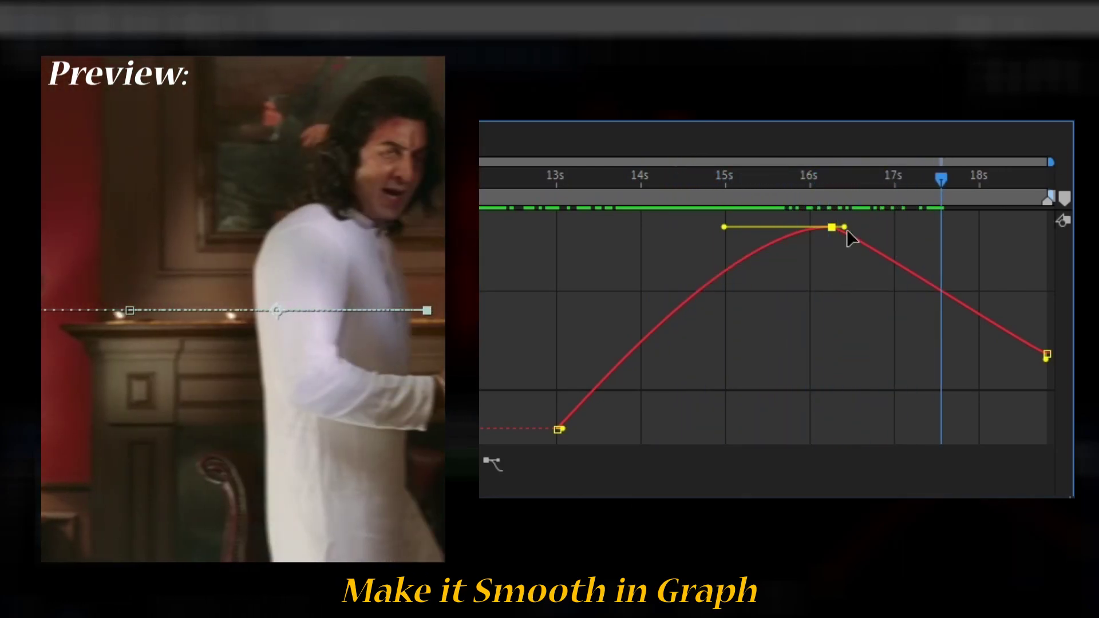
Reshape the descent after the peak and lengthen the ease into the last keyframe
mouse_move(846, 228)
left_mouse_down()
mouse_move(946, 239)
mouse_move(899, 252)
left_mouse_up()
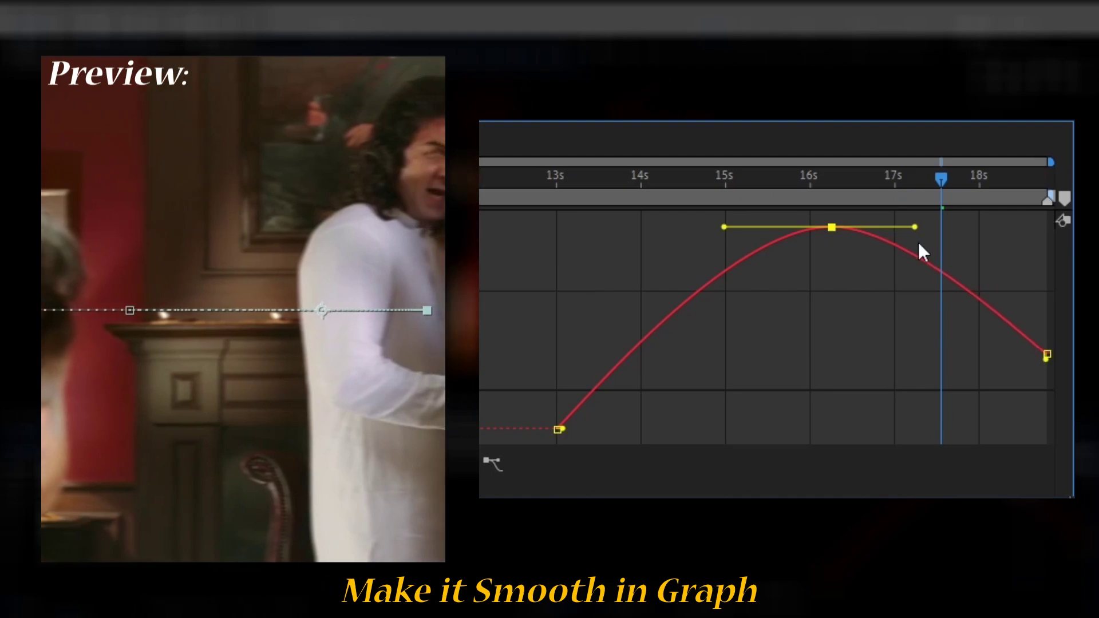
left_click_drag(1000, 180, 1048, 183)
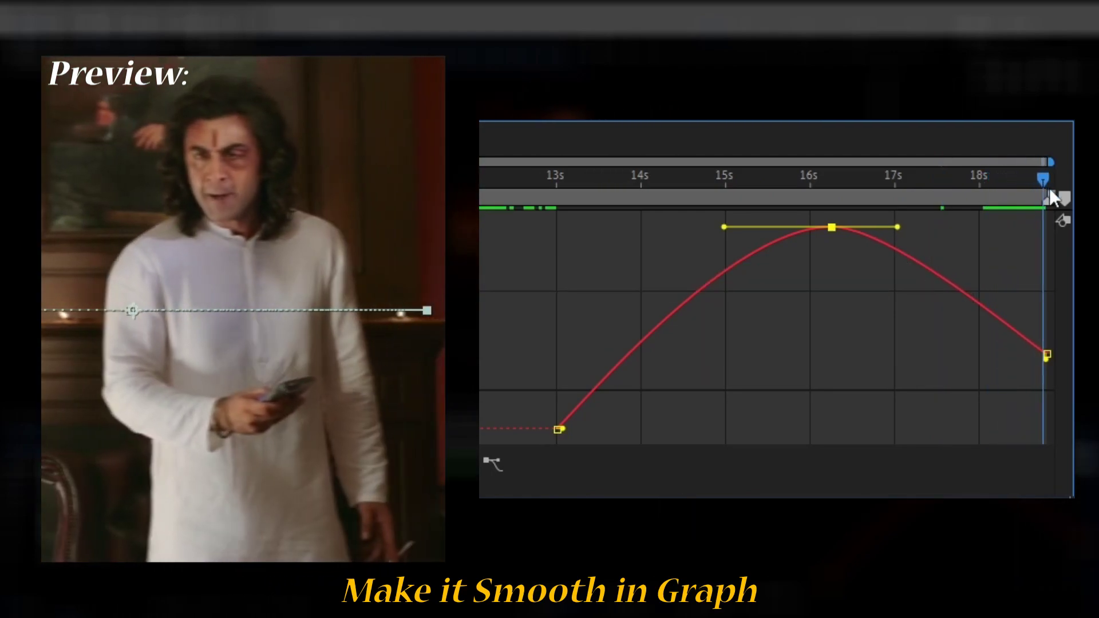
left_click_drag(973, 184, 994, 184)
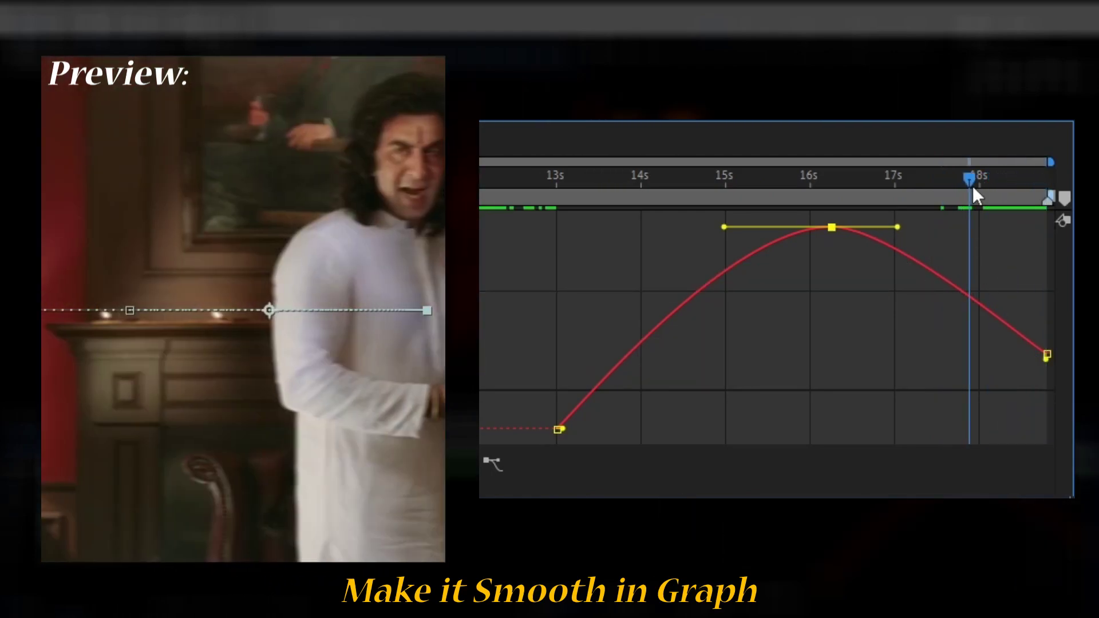
left_click_drag(898, 228, 837, 227)
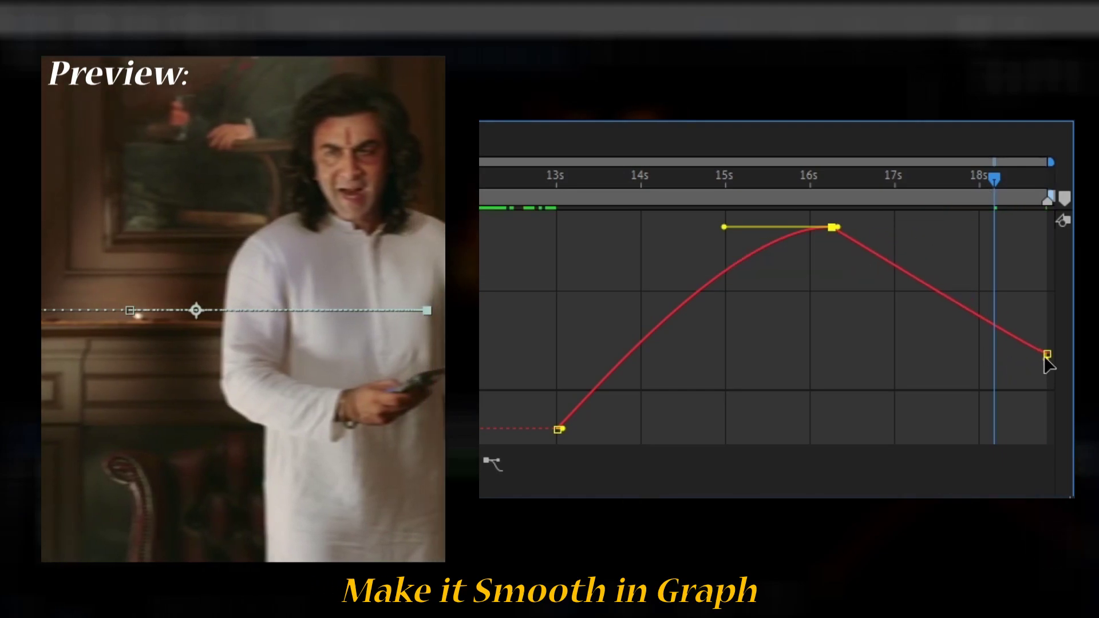
left_click_drag(1047, 356, 851, 353)
left_click_drag(832, 178, 955, 192)
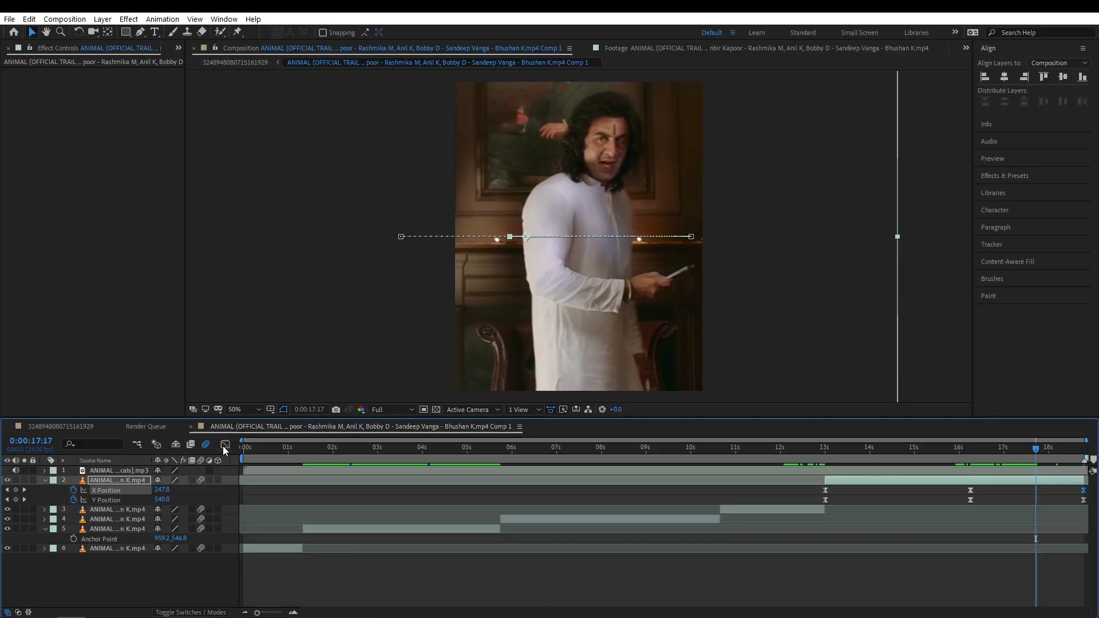
Rename the outer composition to 'animal' in Composition Settings
mouse_move(694, 463)
left_mouse_down()
mouse_move(671, 482)
mouse_move(510, 502)
mouse_move(168, 502)
left_mouse_up()
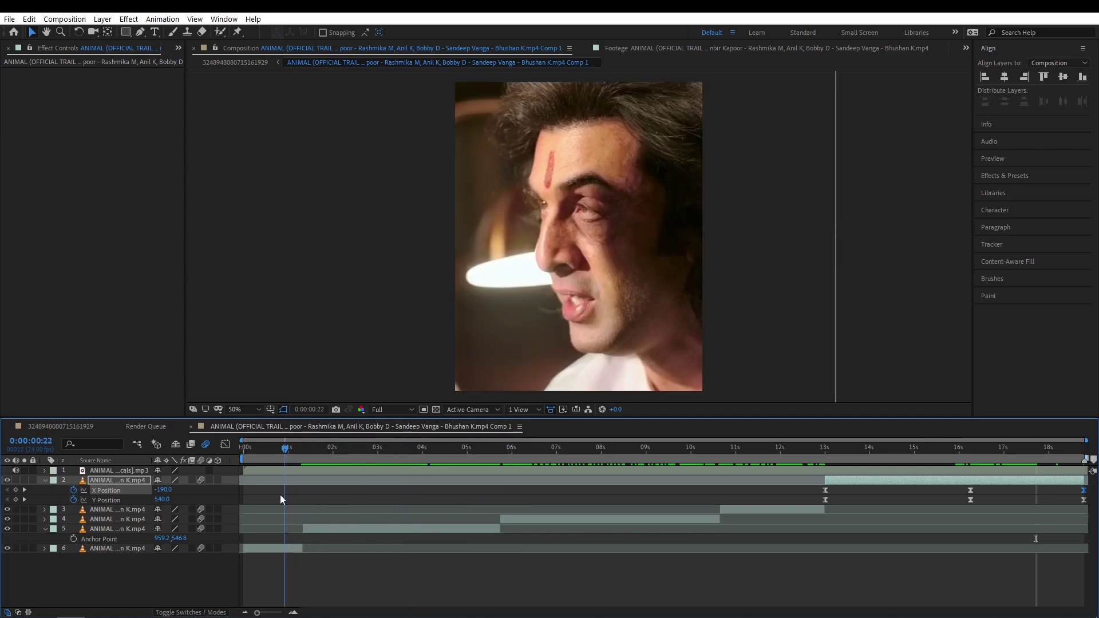
left_click(252, 548)
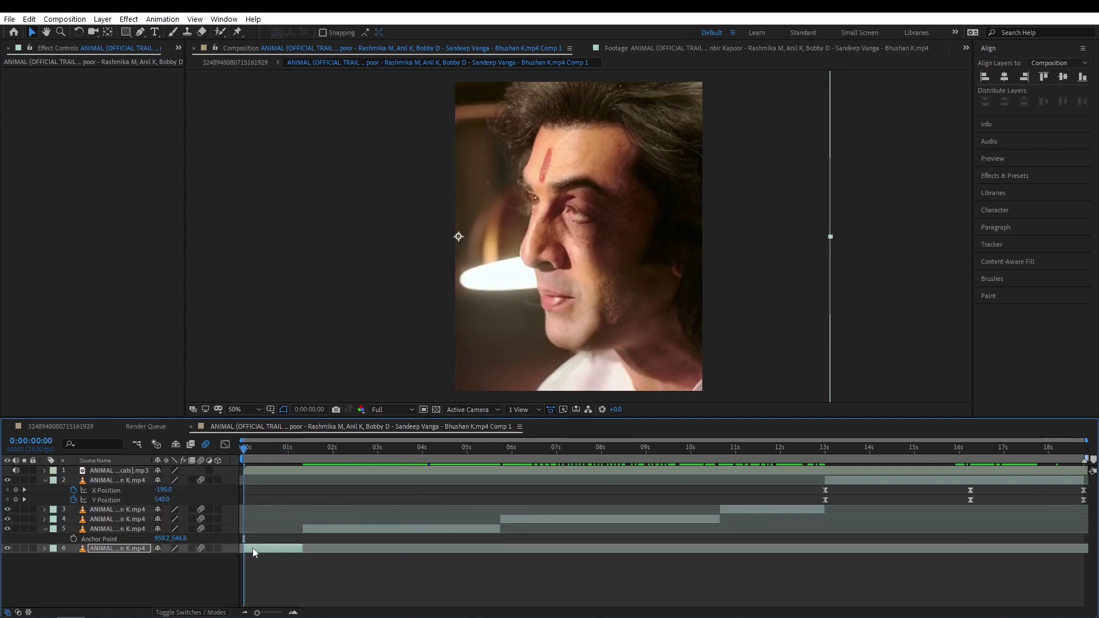
right_click(75, 427)
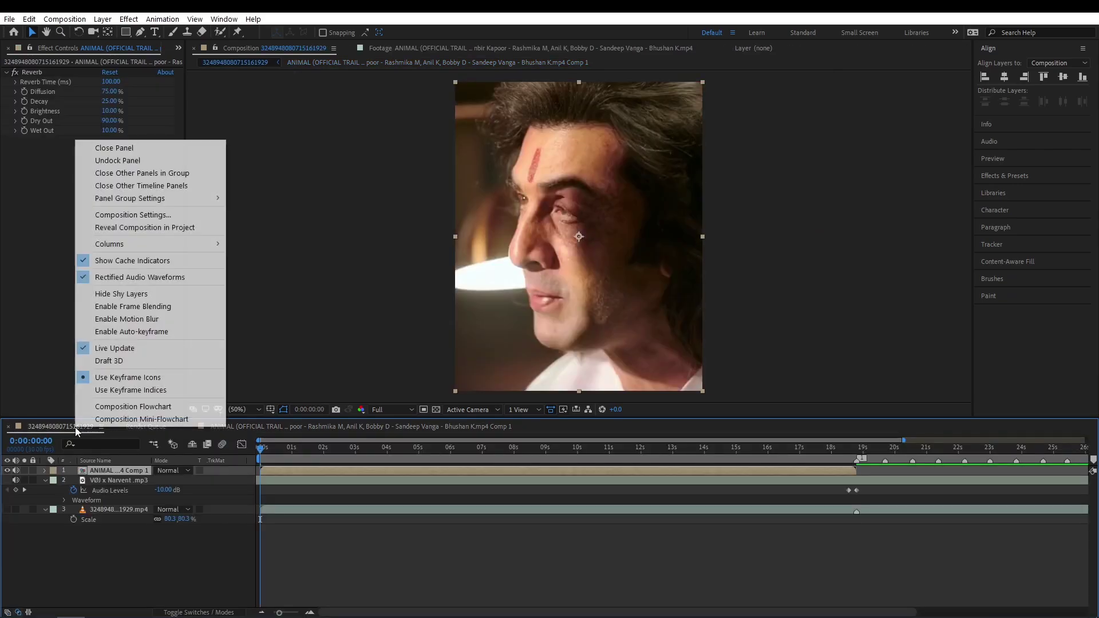
left_click(124, 217)
type("anima")
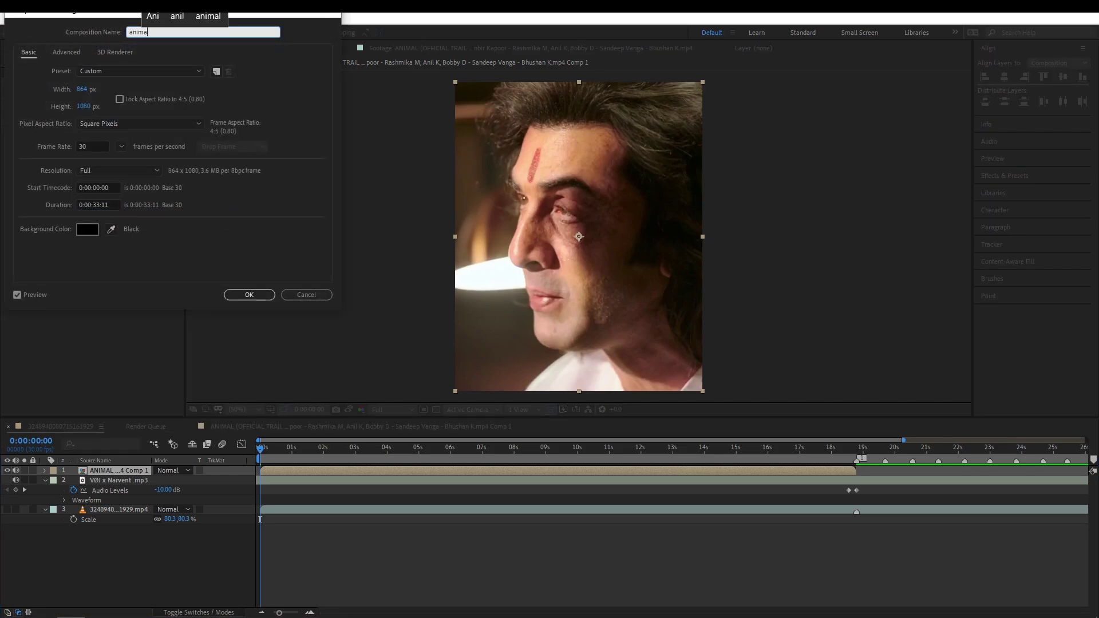
type("l")
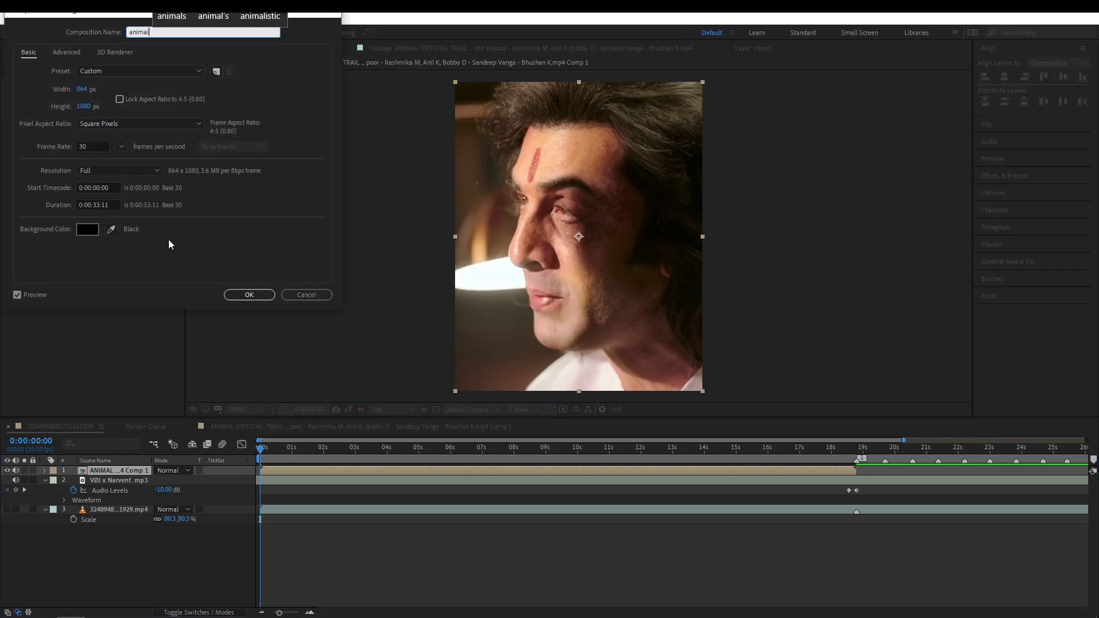
left_click(240, 298)
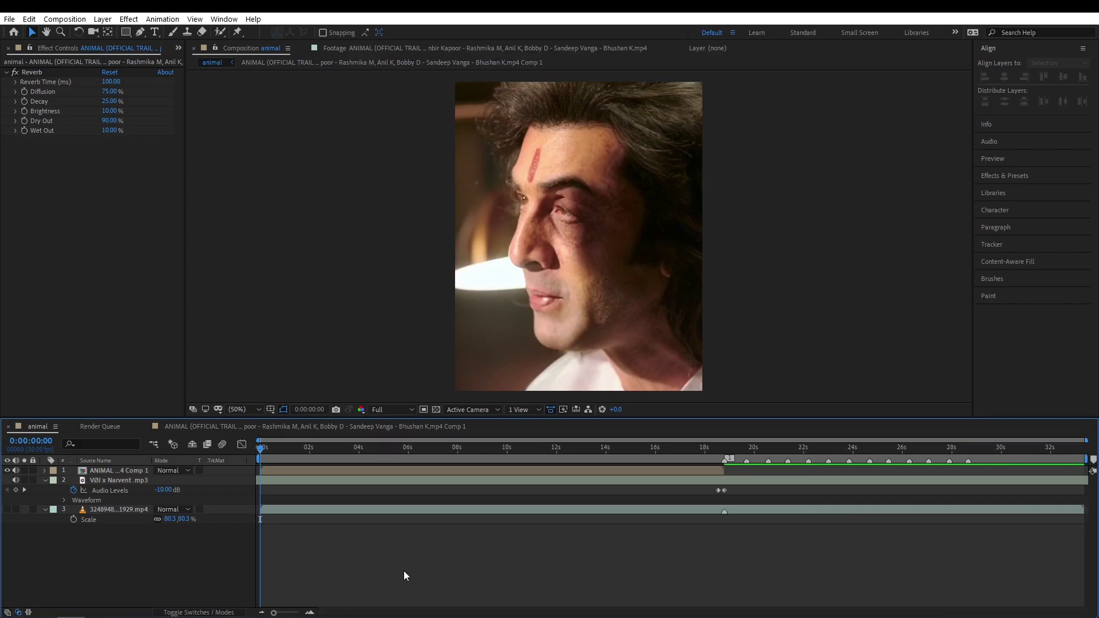
Save the project, then preview the vocals layer's waveform in the clips precomp
left_click(321, 427)
left_click(263, 449)
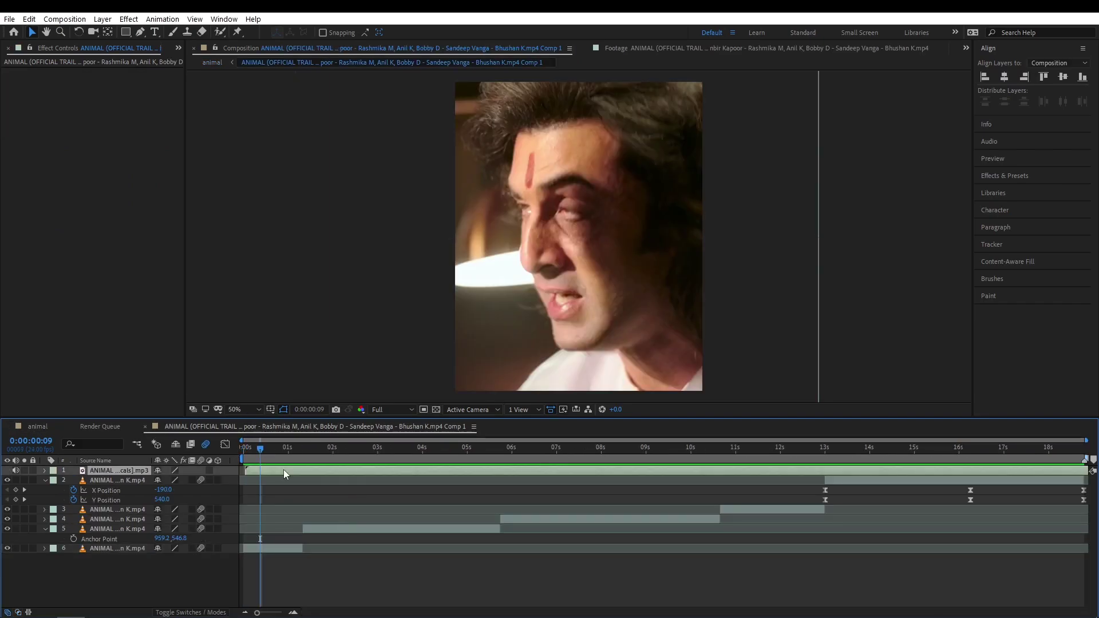
key("ctrl+s")
key("l")
key("l")
key("space")
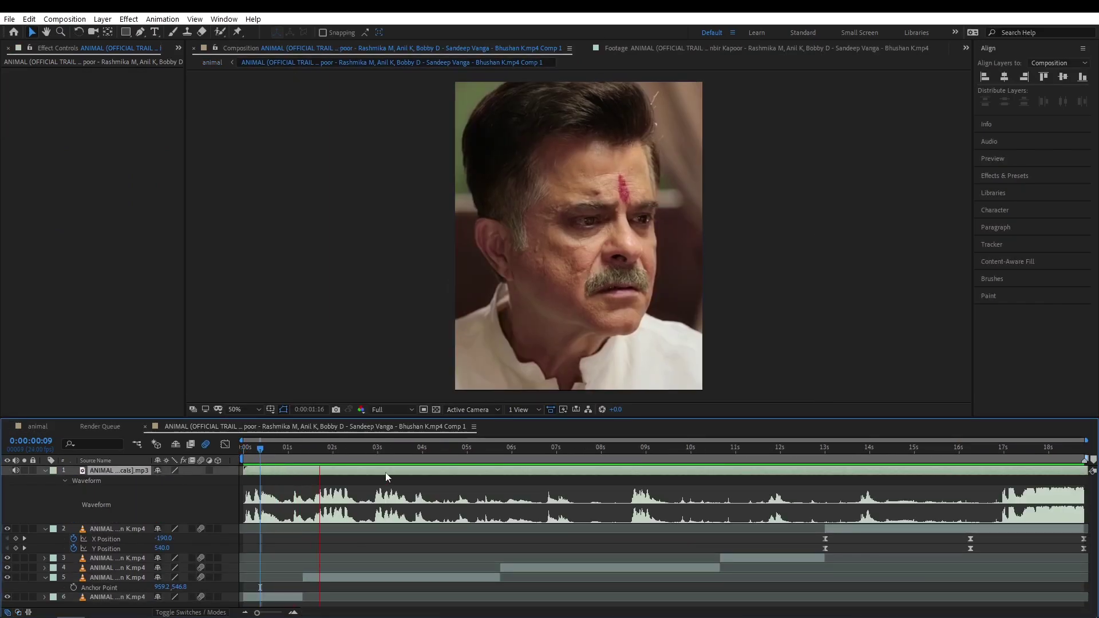
Split the vocals layer at 4:03, 8:13 and about 9:12
left_click(427, 449)
key("ctrl+shift+d")
key("l")
key("l")
left_click(514, 447)
key("space")
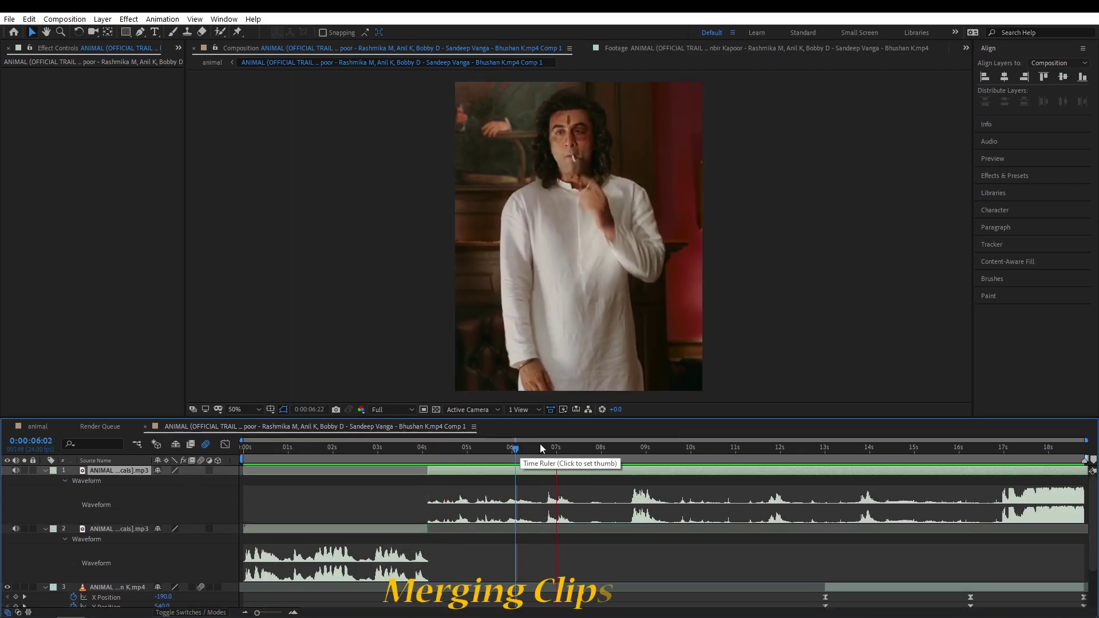
left_click(626, 449)
key("ctrl+shift+d")
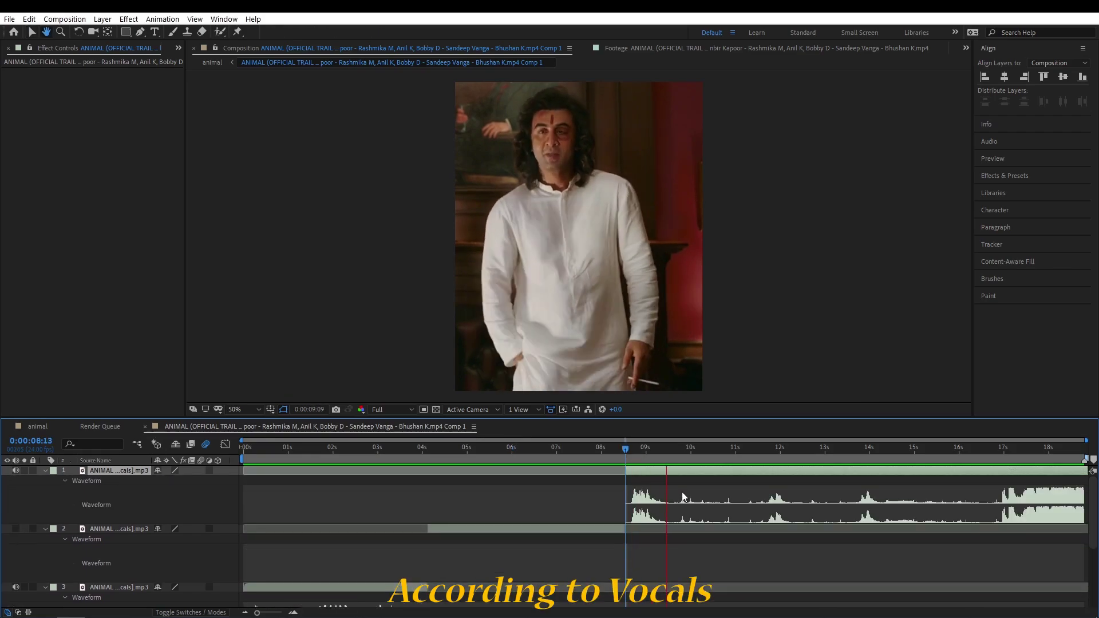
left_click(668, 450)
key("ctrl+shift+d")
Expand the first audio layer's waveform and preview from about 11:14
left_click(705, 450)
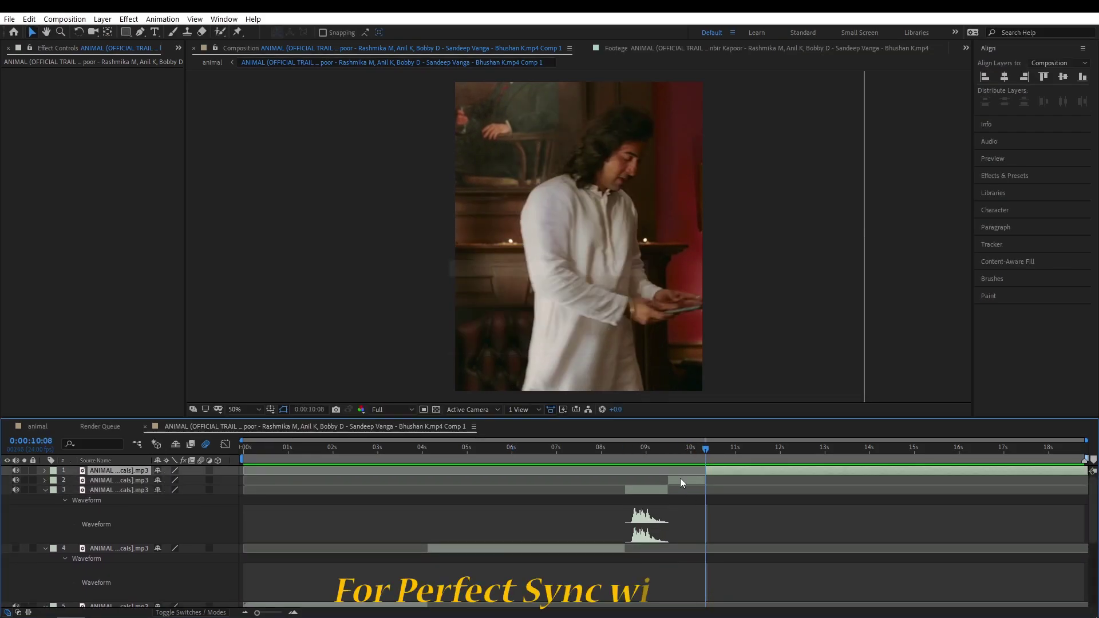
key("l")
key("l")
key("l")
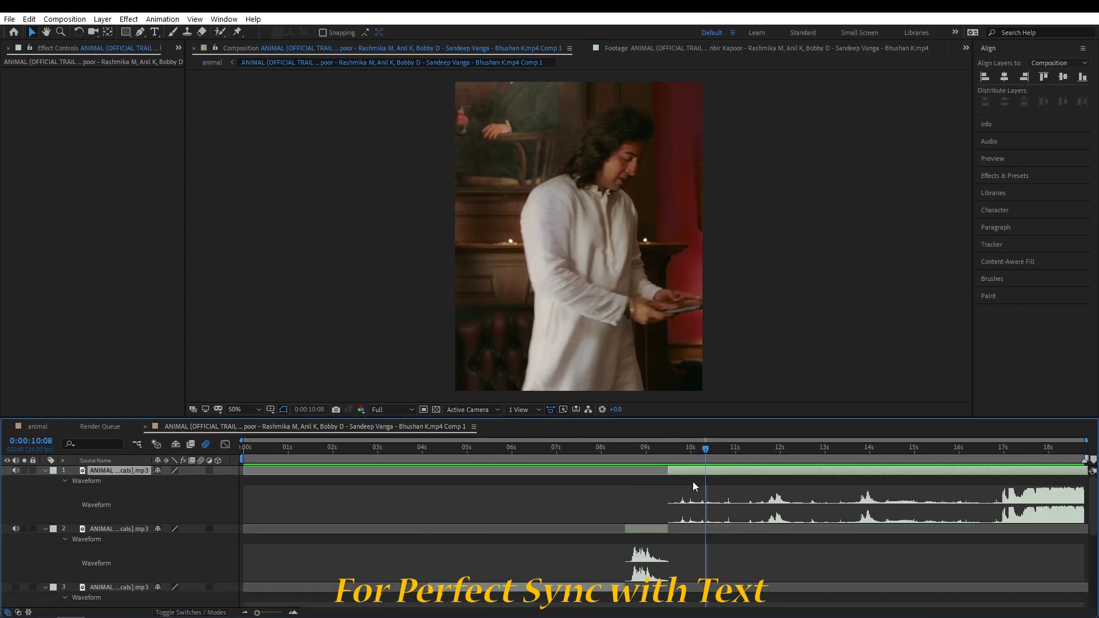
left_click(754, 449)
left_click(761, 451)
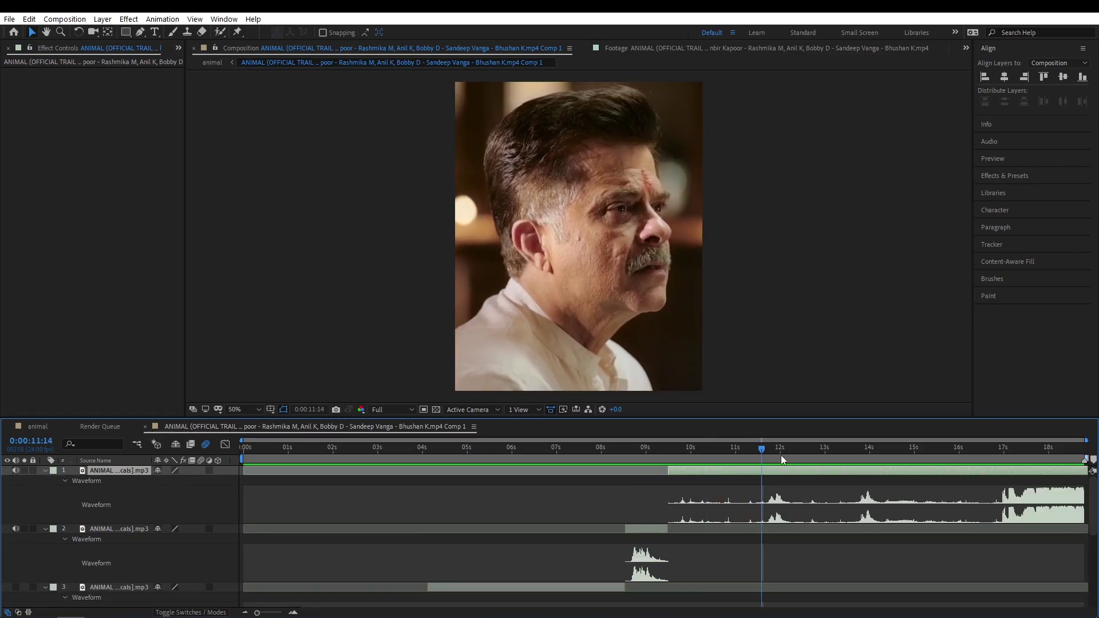
key("space")
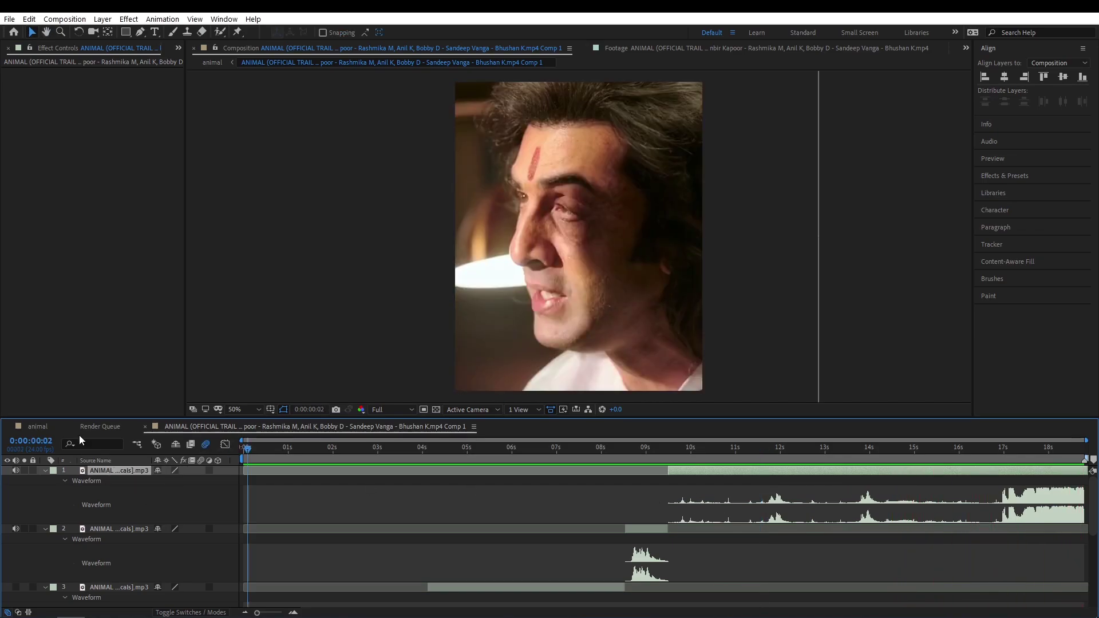
Preview the animal comp and locate the frame at 1 second 8 frames in the Comp 1 precomp
left_click(38, 426)
left_click(323, 537)
key("space")
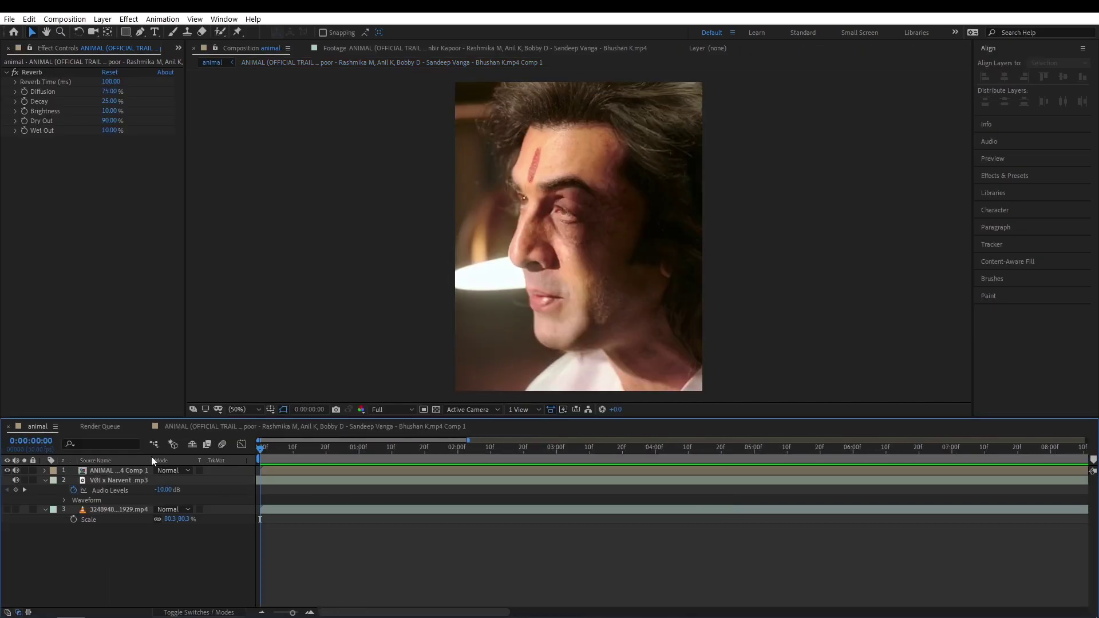
key("equal")
left_click_drag(355, 448, 325, 450)
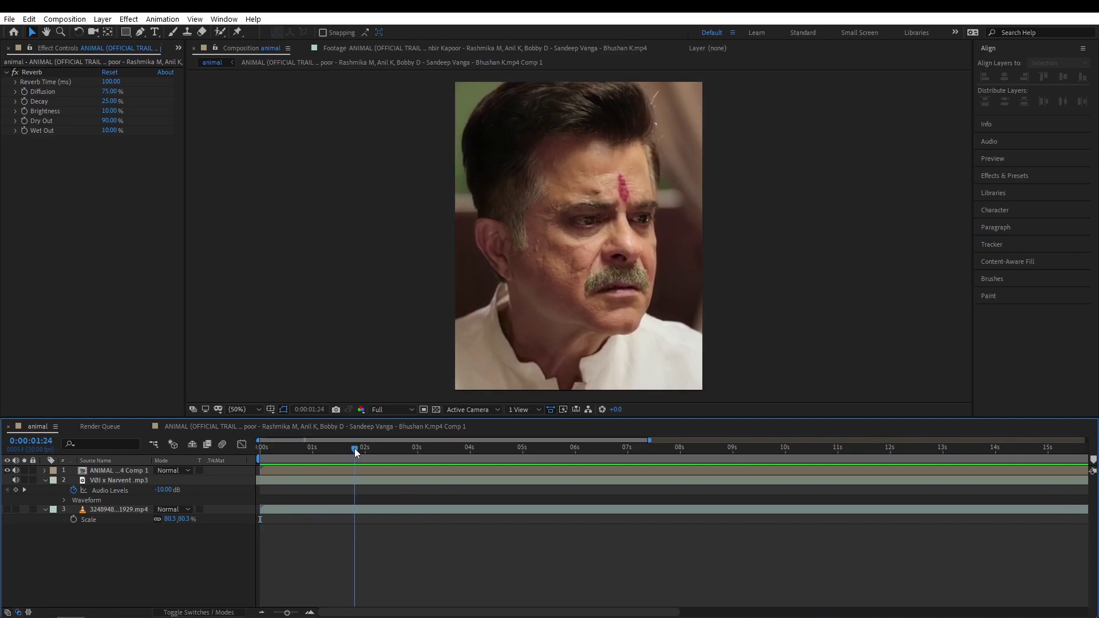
double_click(326, 470)
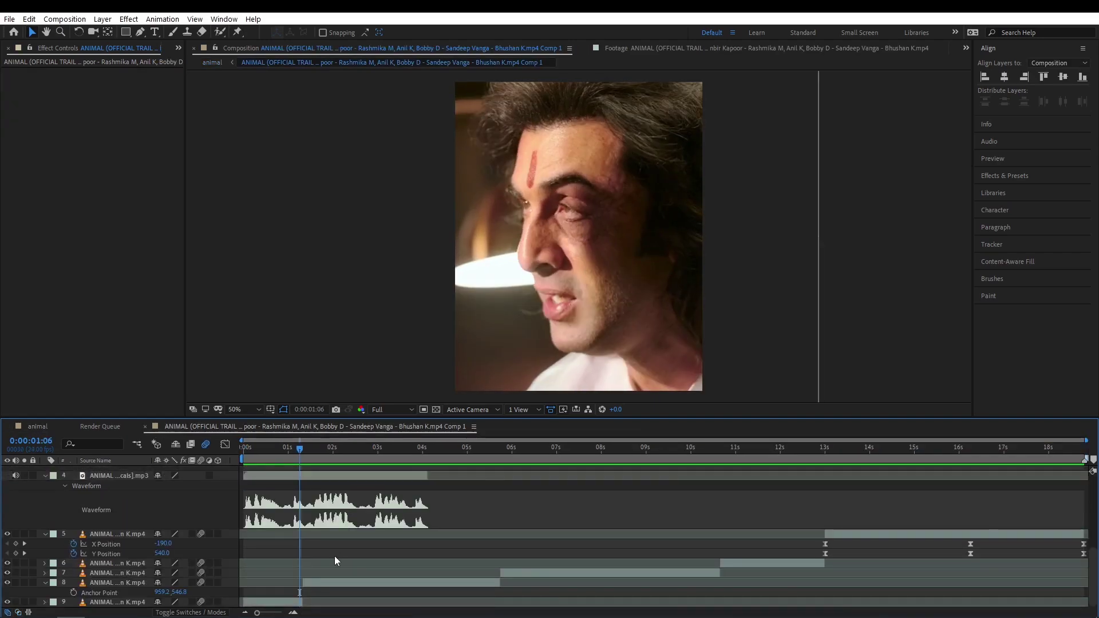
key("equal")
key("equal")
key("Page_Down")
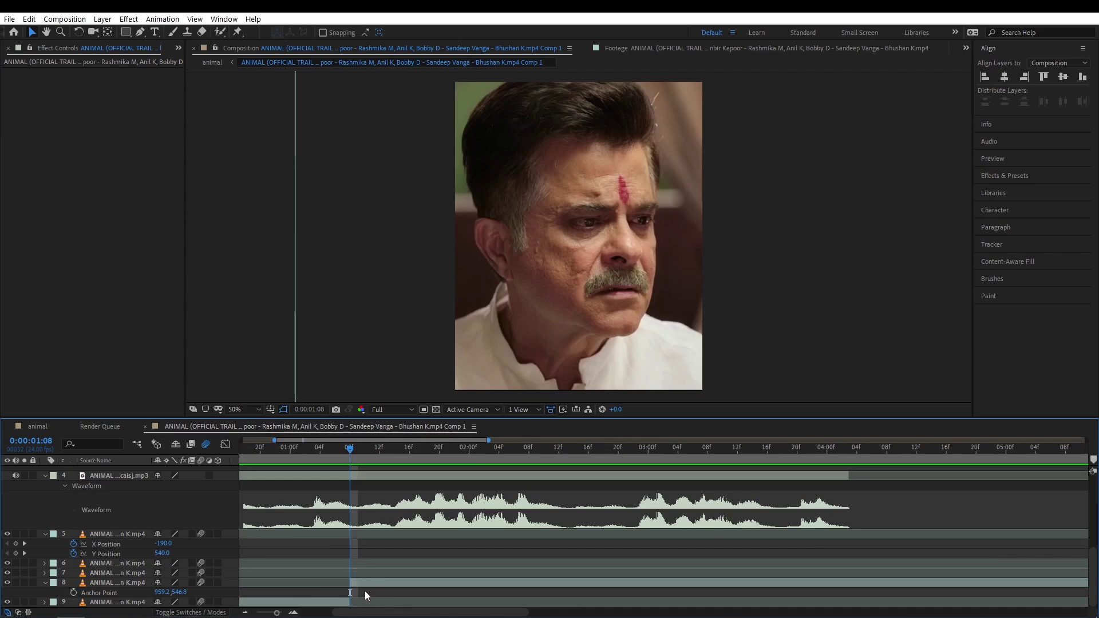
Set preview resolution to Half and extend layer 8's start back to 1 second 9 frames
left_click(38, 427)
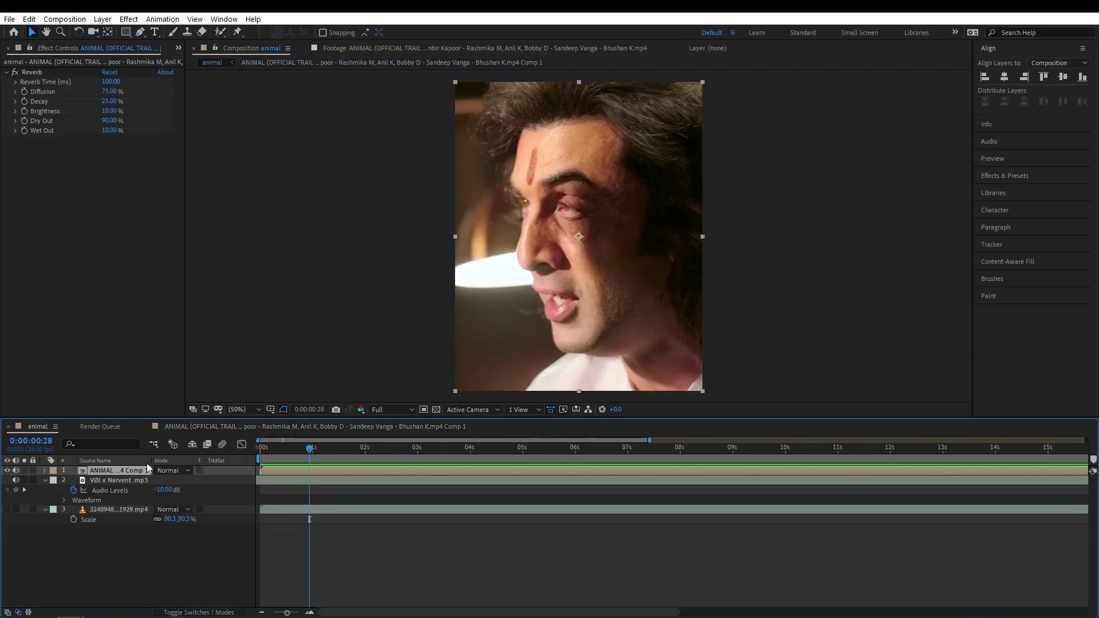
left_click_drag(318, 454, 328, 461)
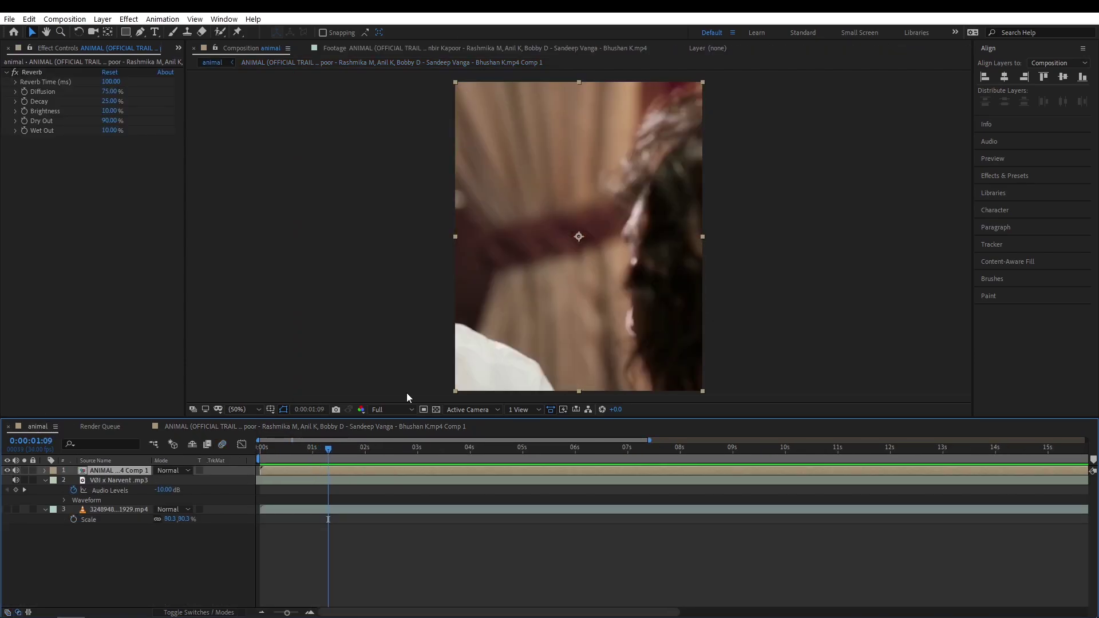
left_click(392, 410)
left_click(386, 450)
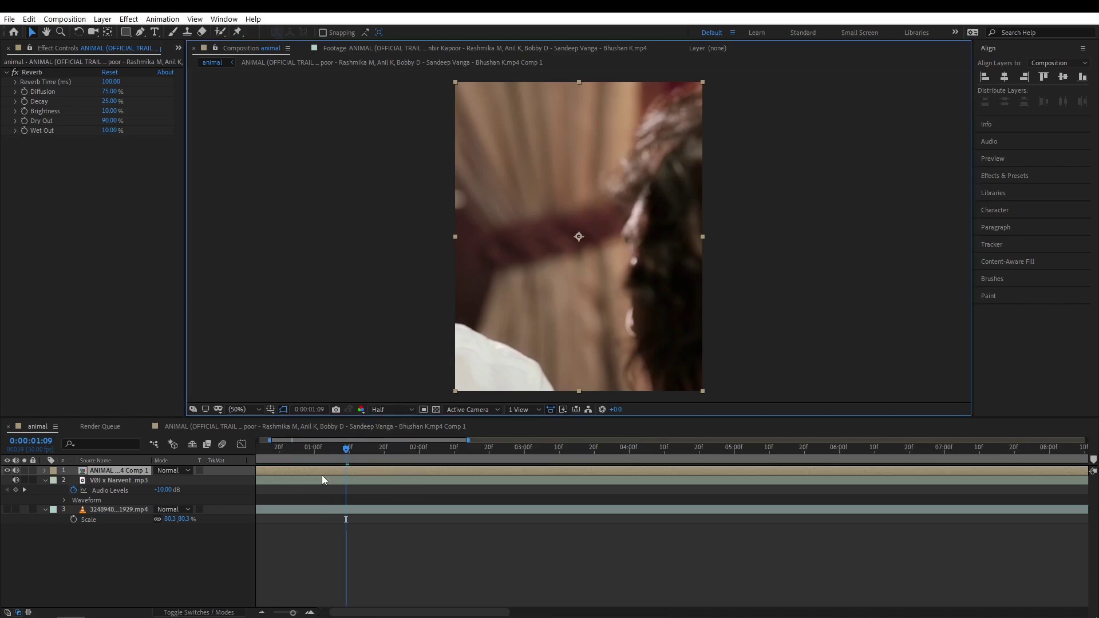
double_click(352, 471)
left_click_drag(350, 584, 345, 585)
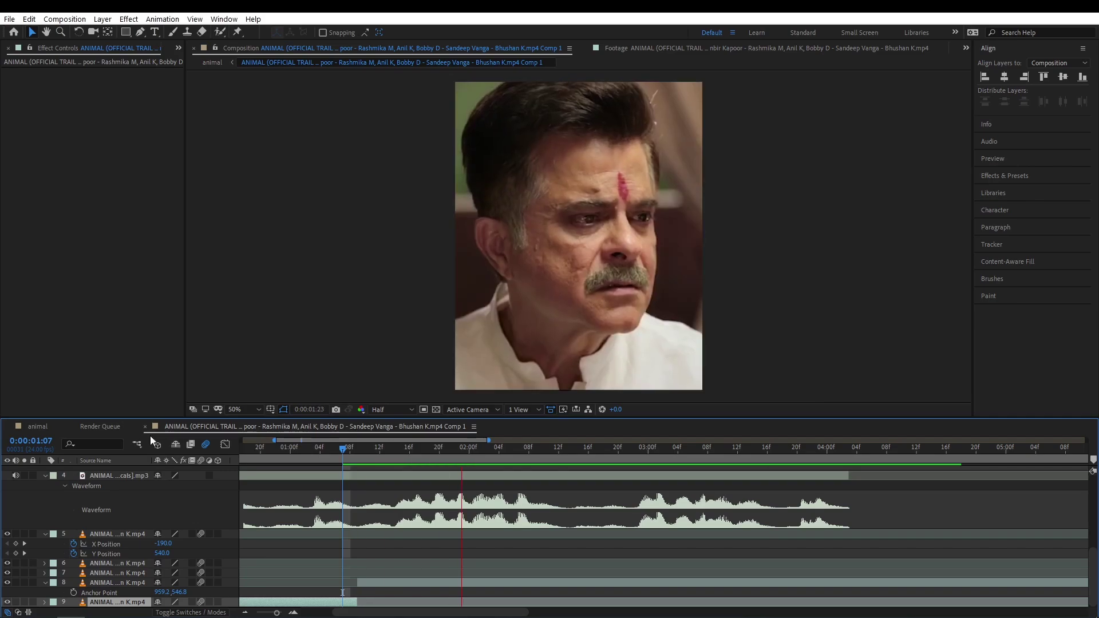
Review the cut from about 21 frames, then pull layer 8's in-point to the playhead again
left_click(38, 427)
left_click_drag(364, 448, 281, 449)
key("space")
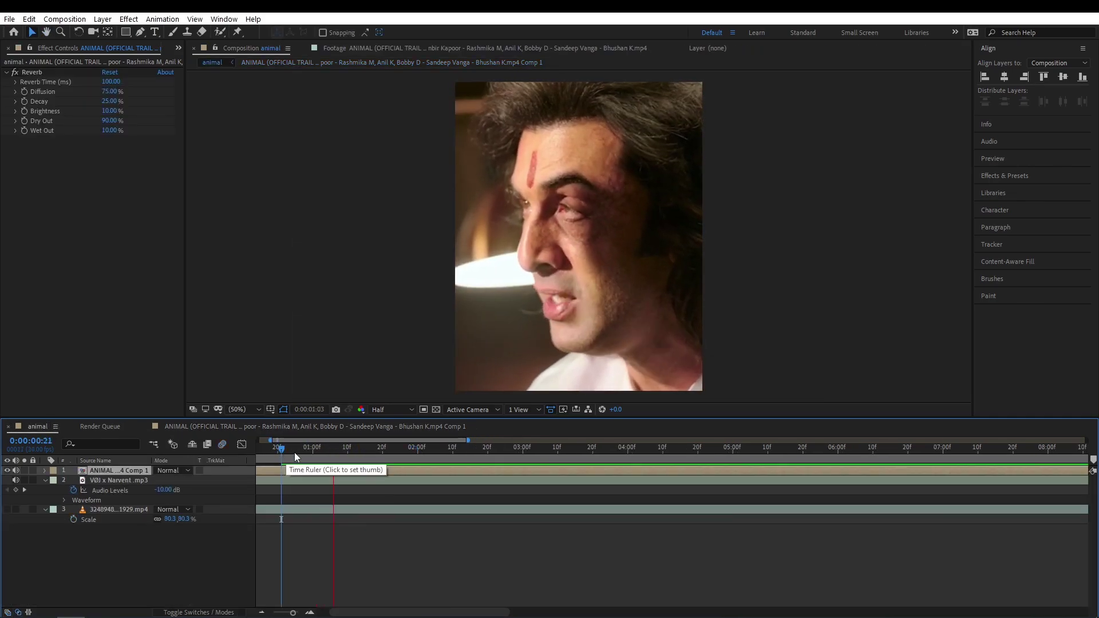
double_click(360, 470)
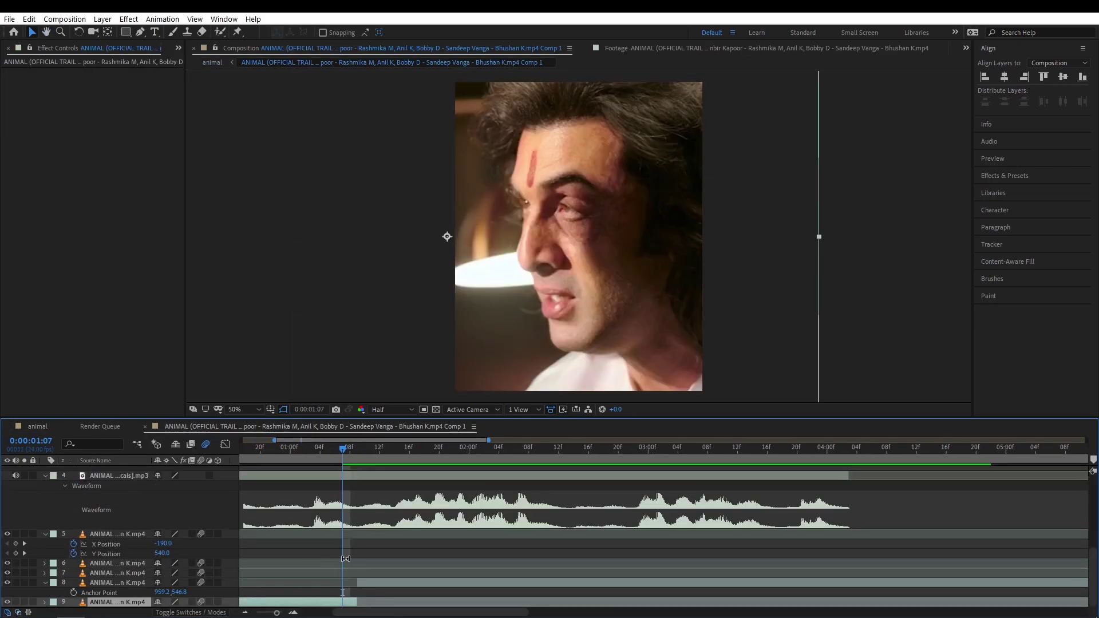
left_click(346, 458)
left_click_drag(357, 582, 349, 583)
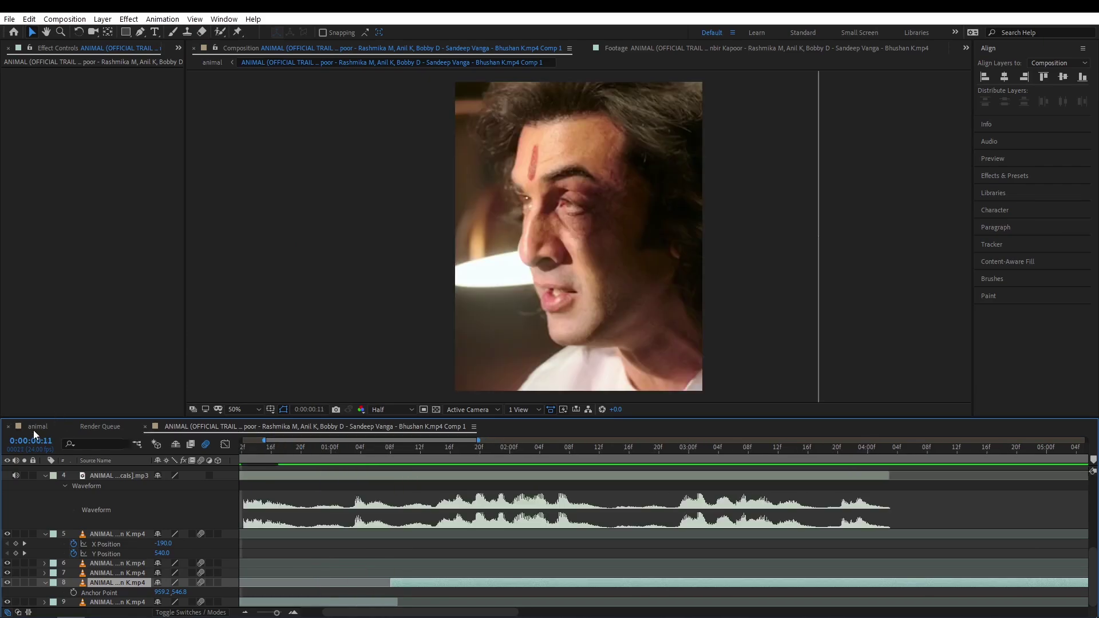
Shift layer 8's Position left to 591.4 at its last frame
left_click(34, 429)
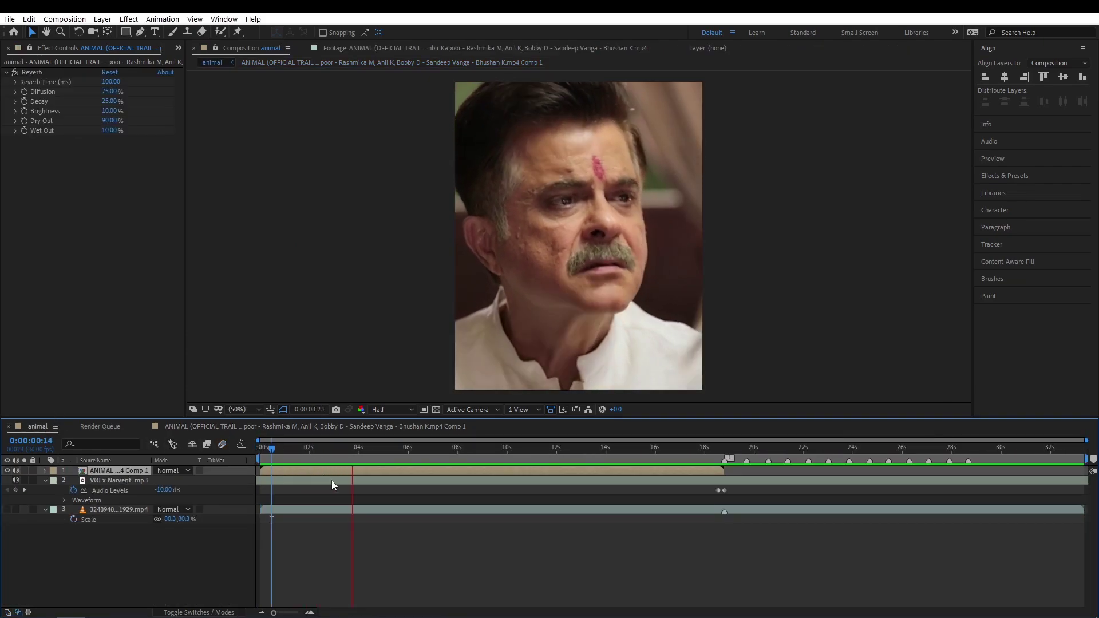
left_click(442, 426)
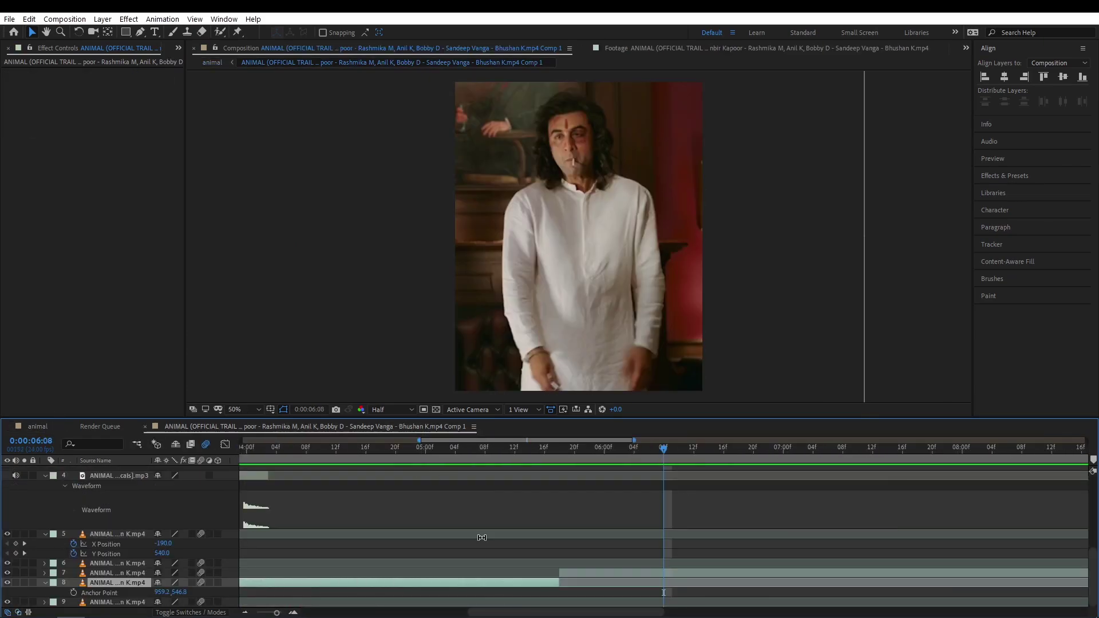
scroll(575, 552, "down", 5)
left_click(595, 571)
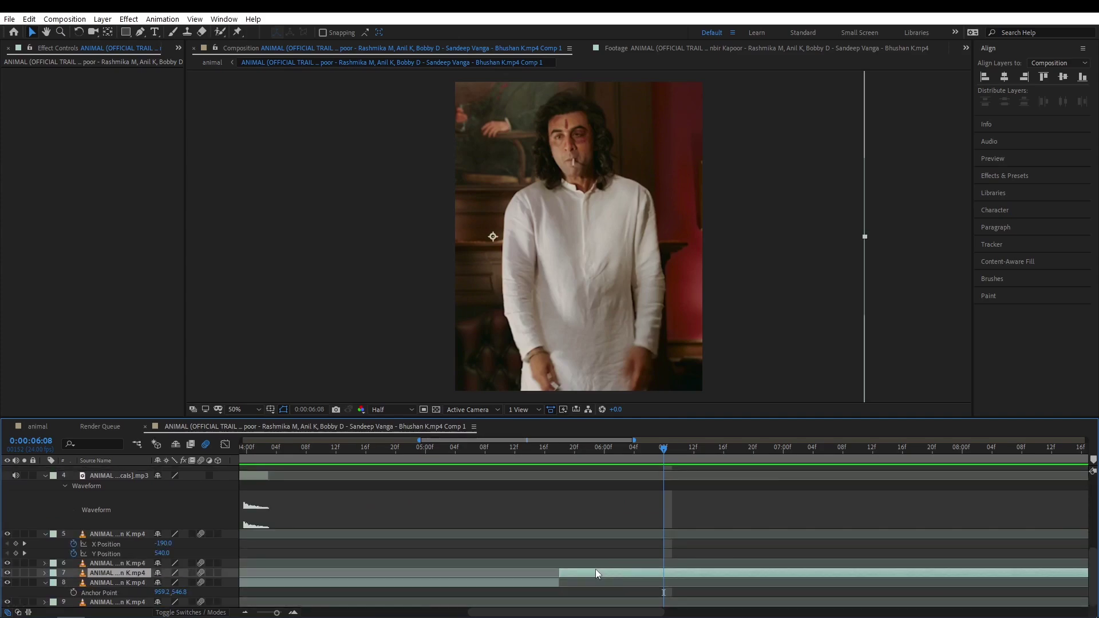
left_click(520, 596)
key("p")
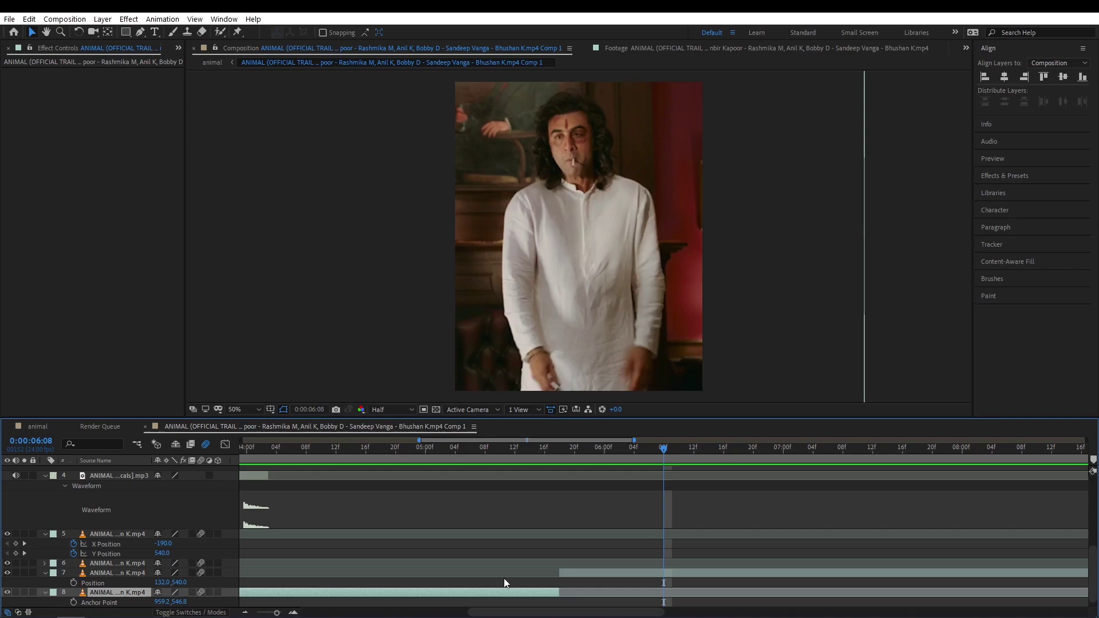
key("o")
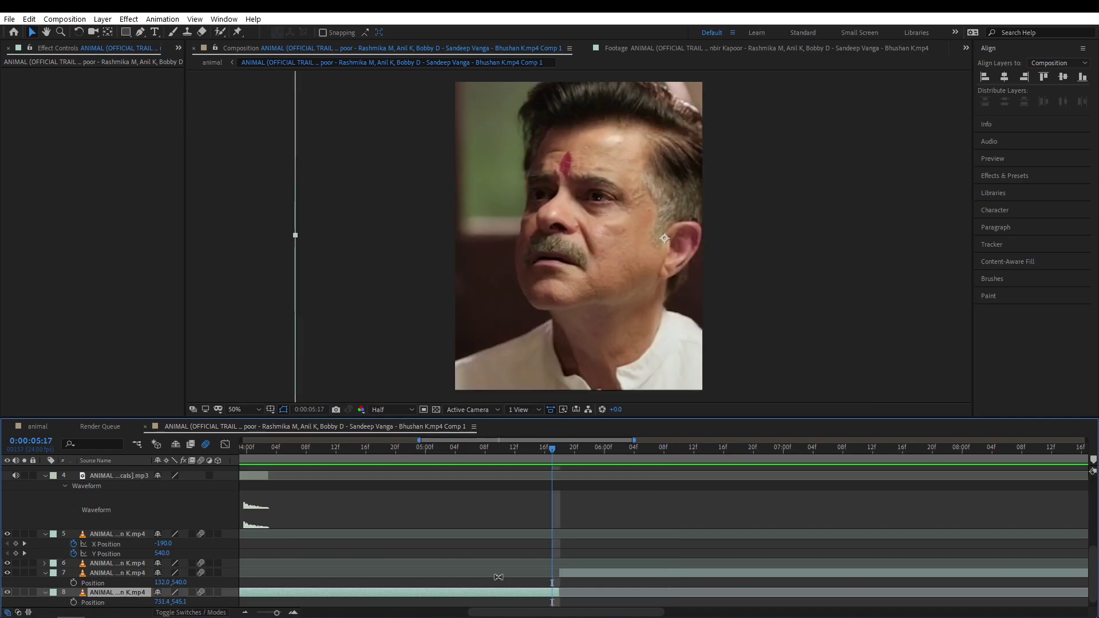
scroll(512, 574, "down", 1)
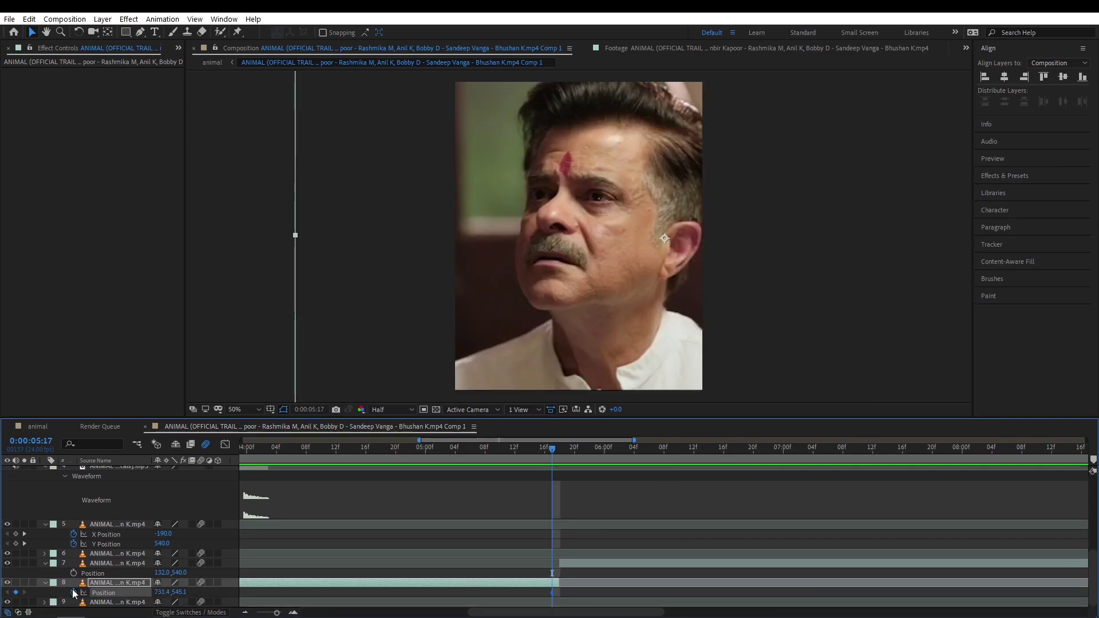
key("shift+Left")
key("shift+Left")
key("shift+Left")
key("shift+Left")
key("shift+Left")
key("shift+Left")
Add Position keyframes at 751.4 at 3:04 and 1:10, then scrub to check the slide
key("semicolon")
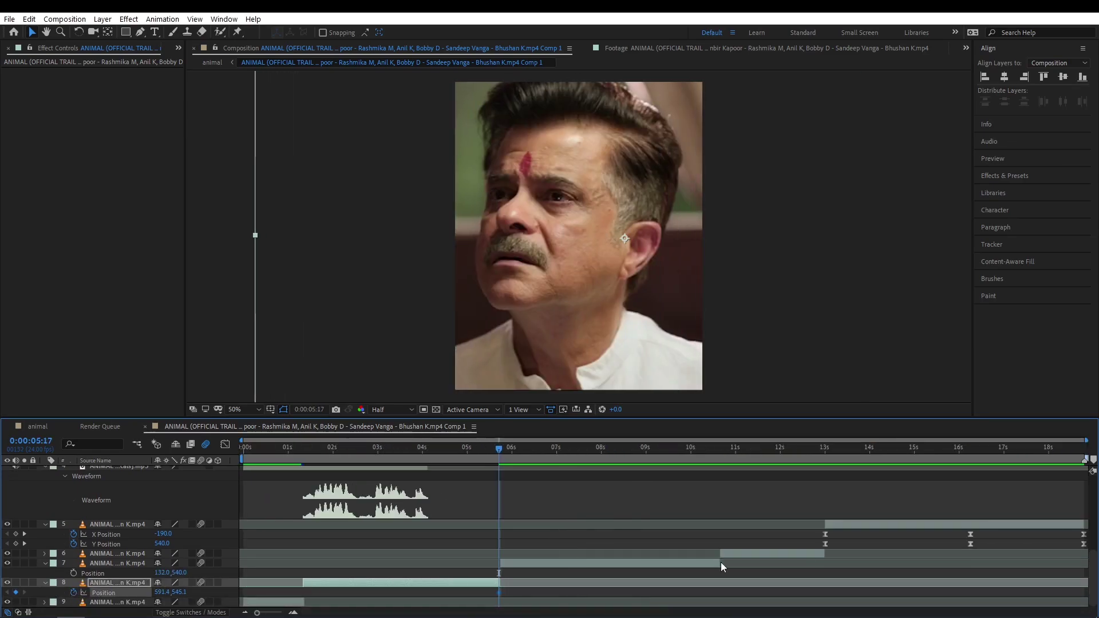
key("equal")
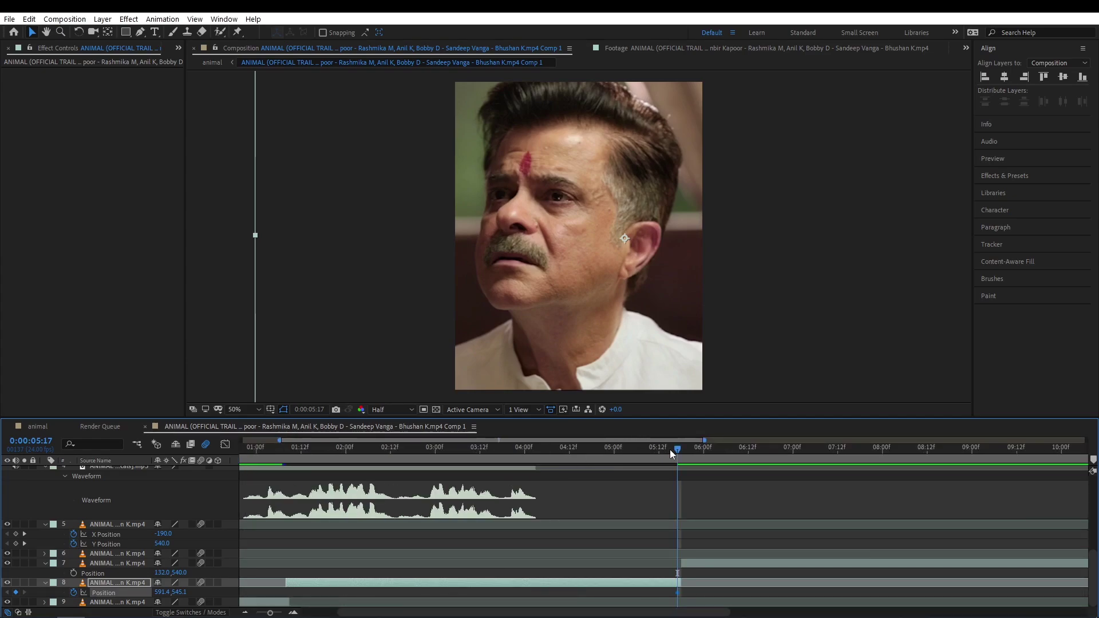
left_click_drag(670, 449, 452, 491)
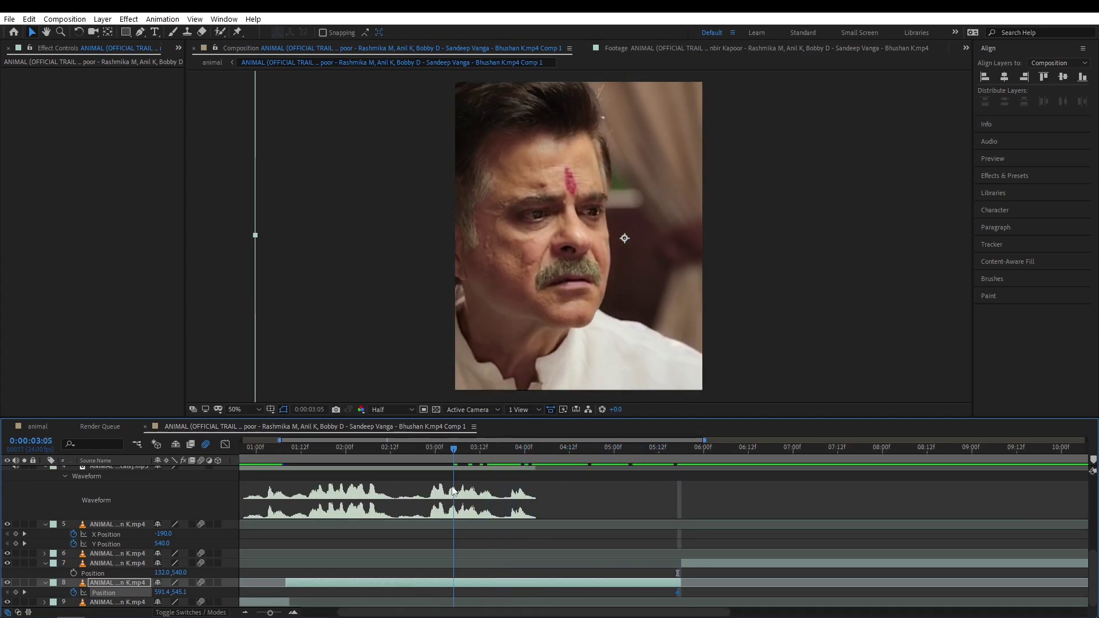
key("Page_Up")
key("shift+Right")
key("shift+Right")
key("shift+Right")
key("shift+Right")
key("shift+Right")
key("shift+Right")
key("shift+Right")
key("shift+Right")
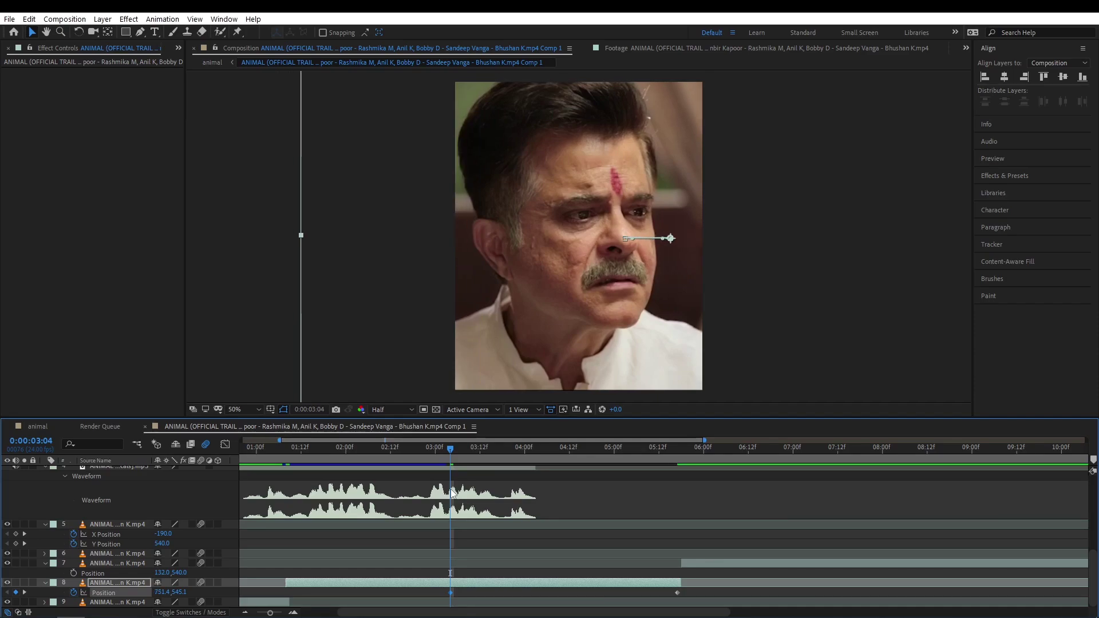
key("shift+Right")
key("shift+Right")
left_click_drag(452, 492, 290, 466)
key("shift+Left")
key("shift+Left")
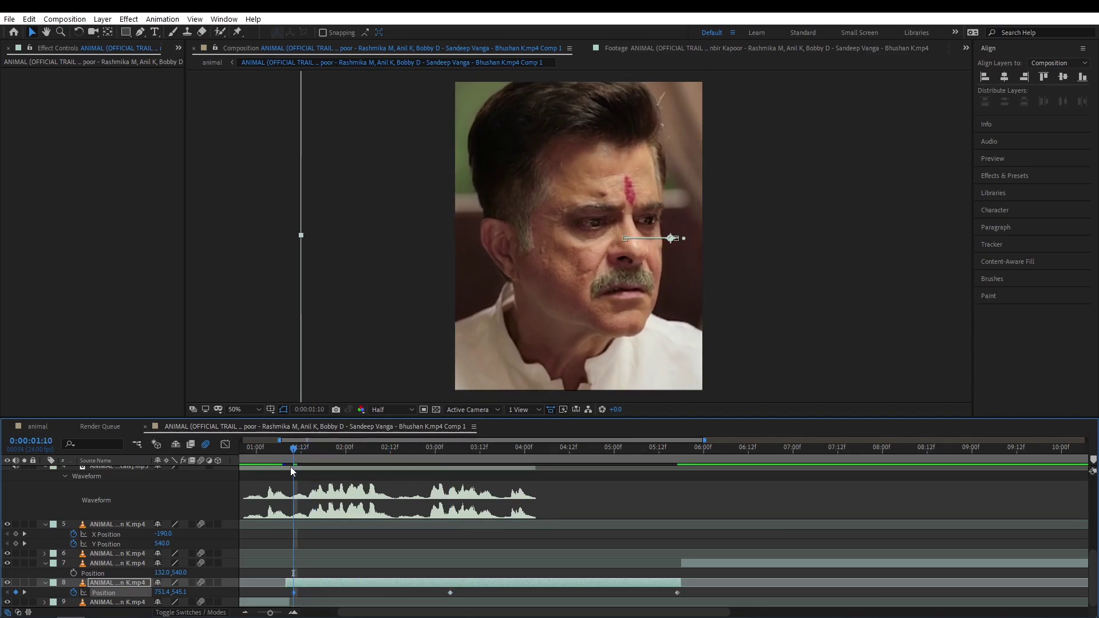
mouse_move(291, 466)
left_mouse_down()
mouse_move(419, 453)
mouse_move(598, 469)
left_mouse_up()
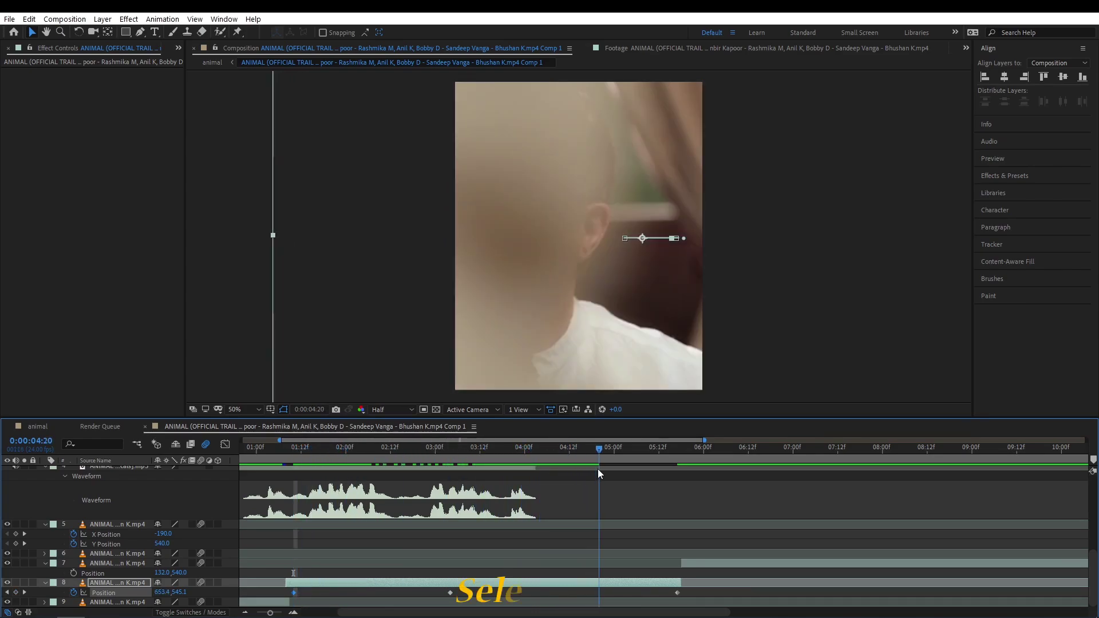
right_click(136, 592)
Separate layer 8's Position dimensions and reshape the X Position Bezier handles in the Graph Editor
left_click(160, 475)
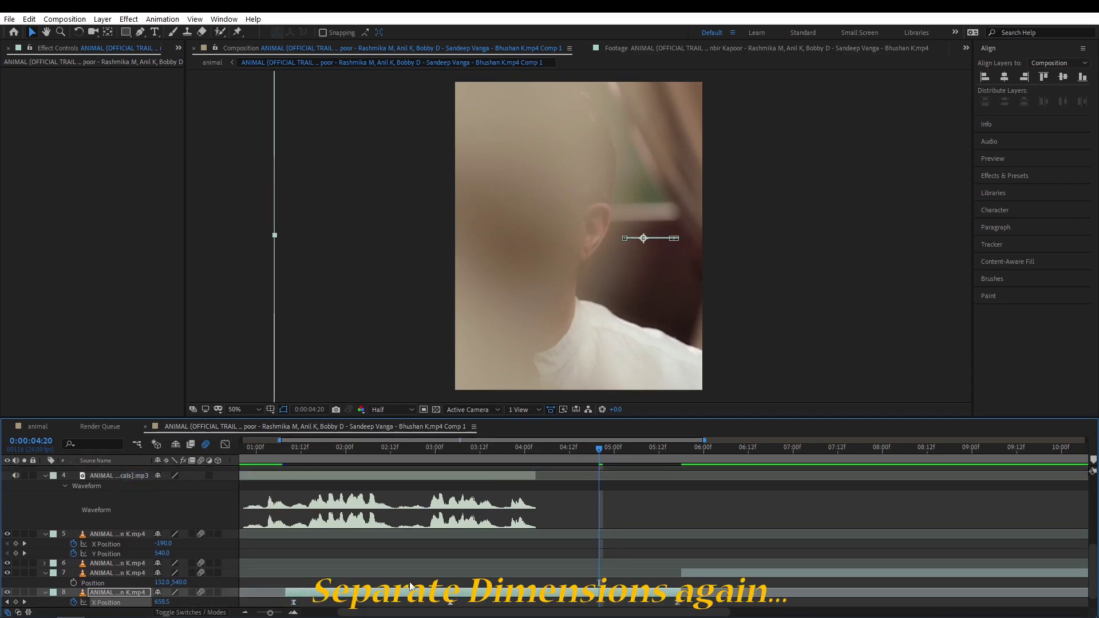
scroll(410, 586, "down", 1)
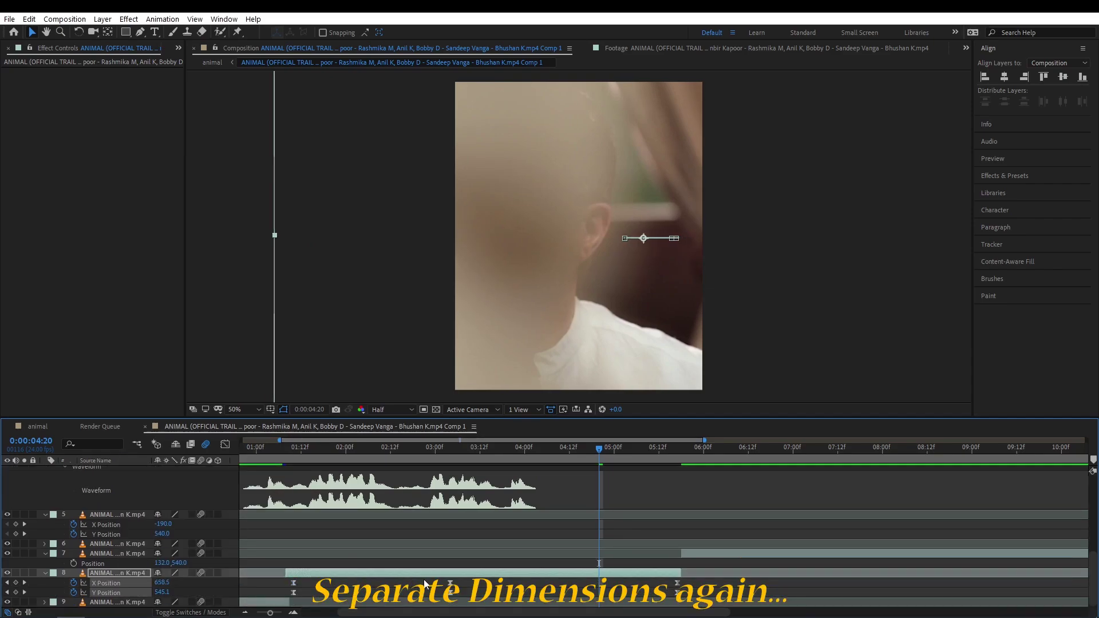
left_click(223, 445)
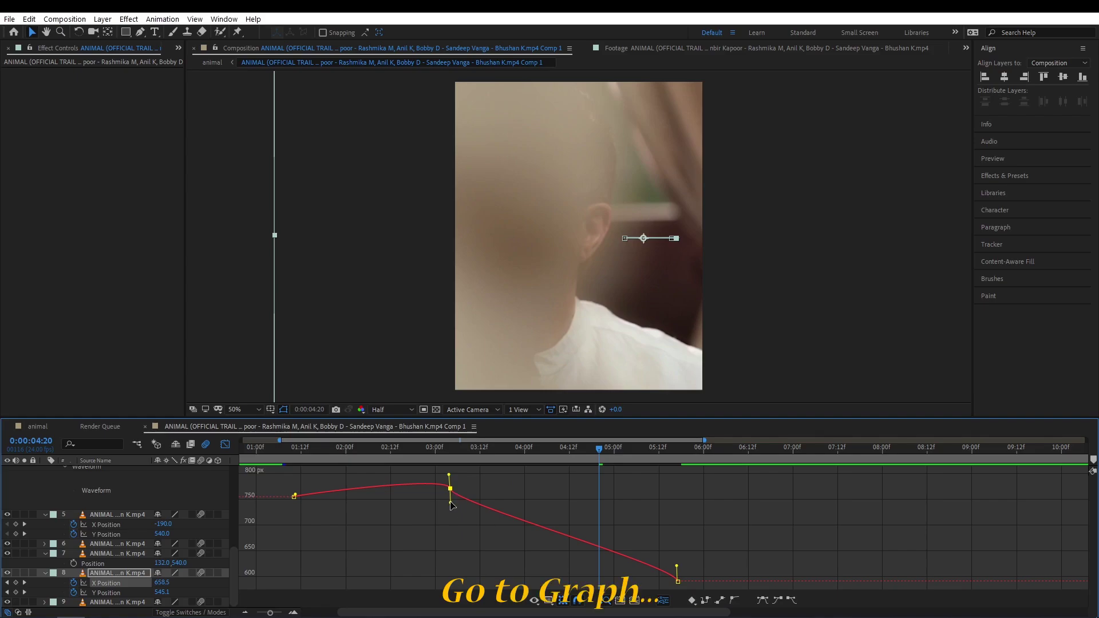
left_click_drag(450, 502, 553, 490)
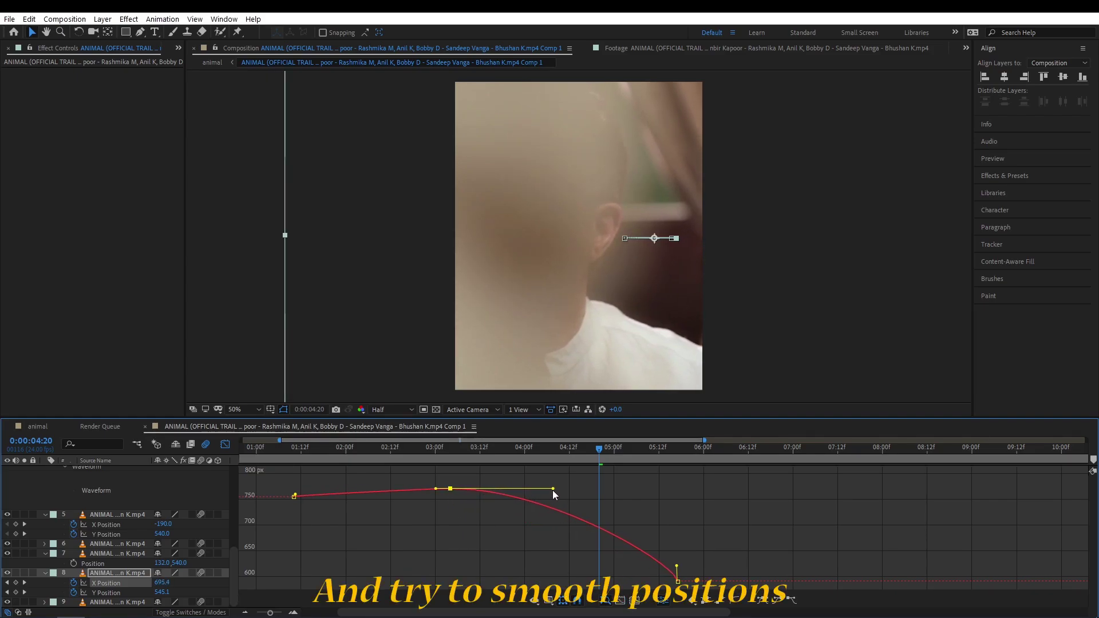
left_click_drag(458, 452, 588, 453)
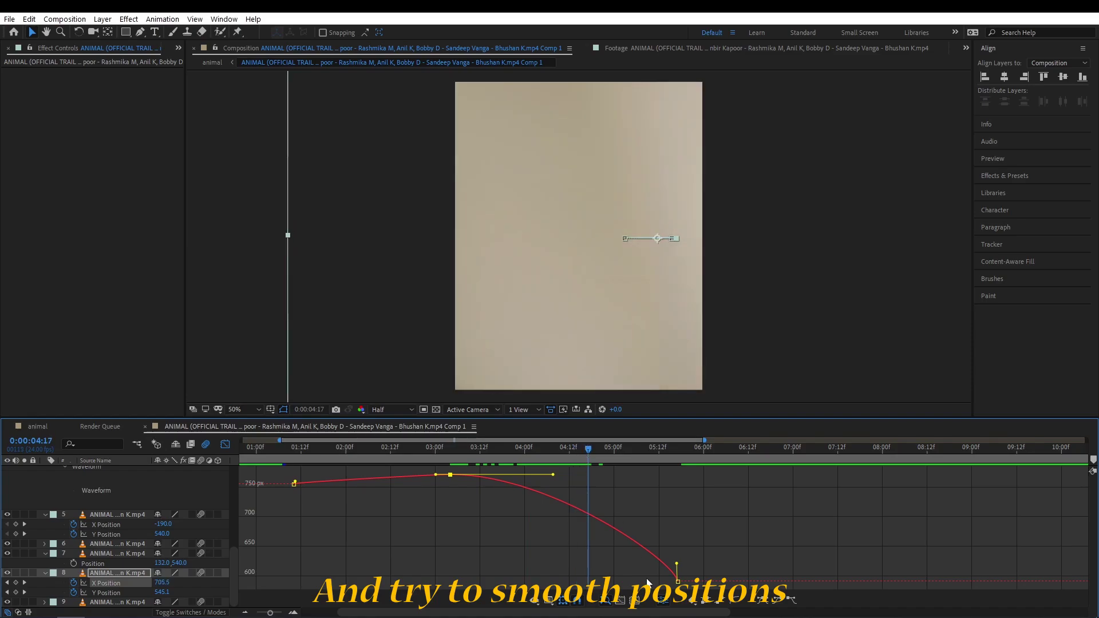
mouse_move(677, 564)
left_mouse_down()
mouse_move(675, 507)
mouse_move(576, 581)
left_mouse_up()
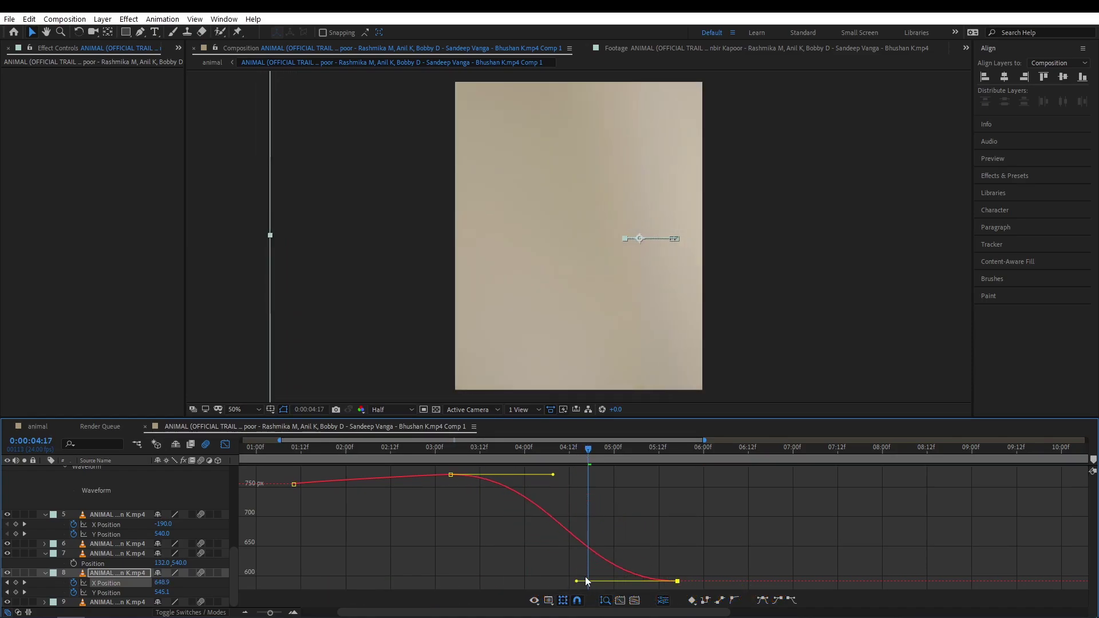
left_click_drag(644, 577, 674, 582)
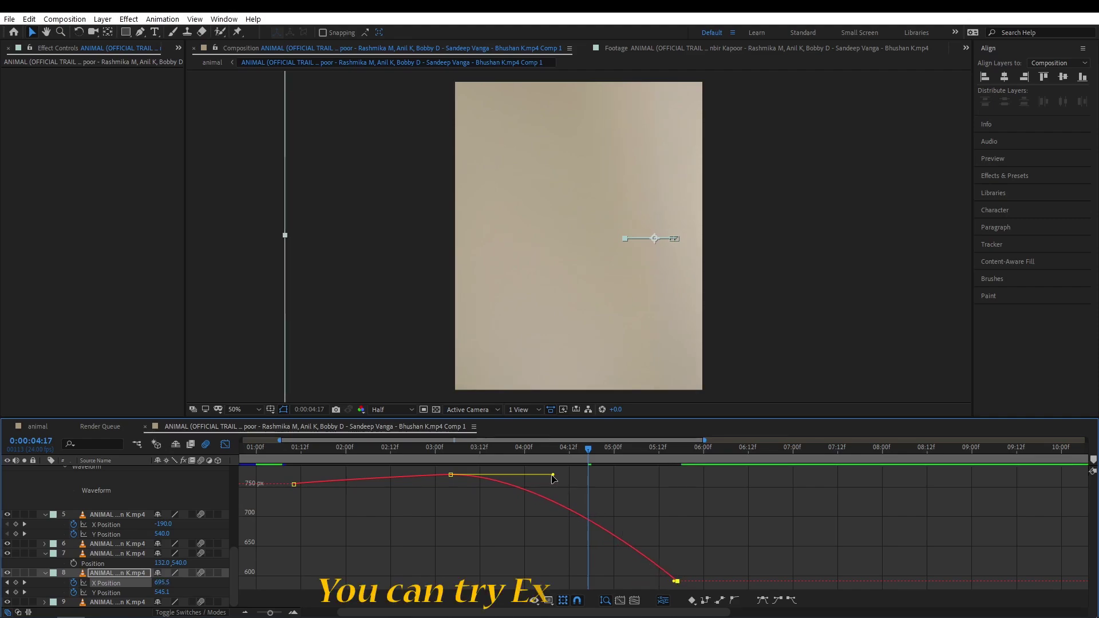
left_click_drag(552, 475, 690, 478)
left_click(462, 452)
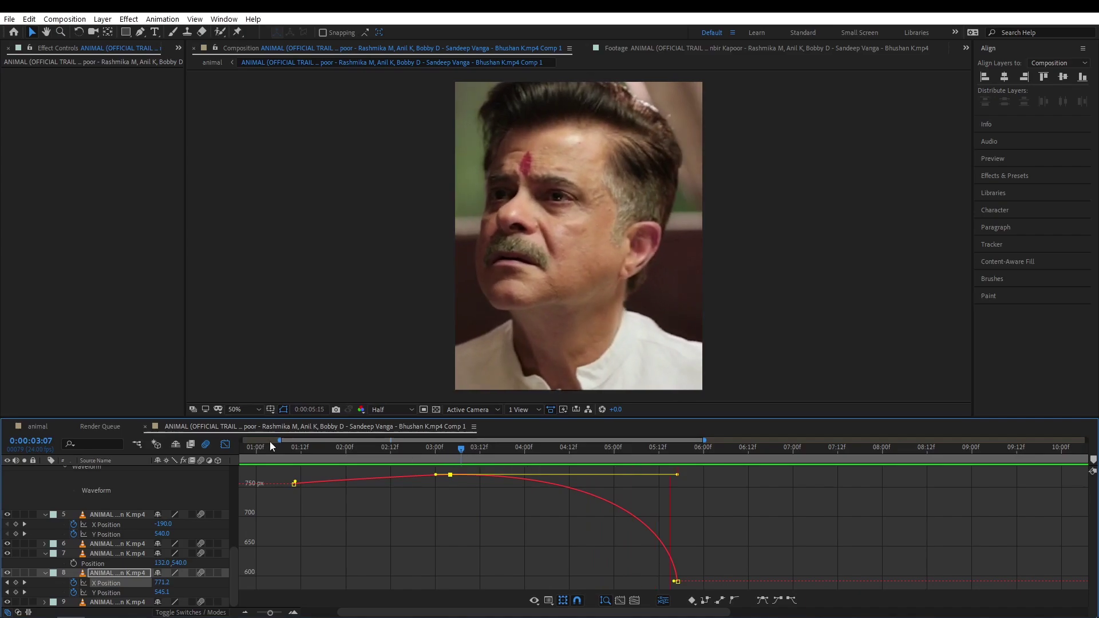
Return to the layer bars and preview the eased slide across the full timeline
left_click(224, 445)
key("minus")
key("space")
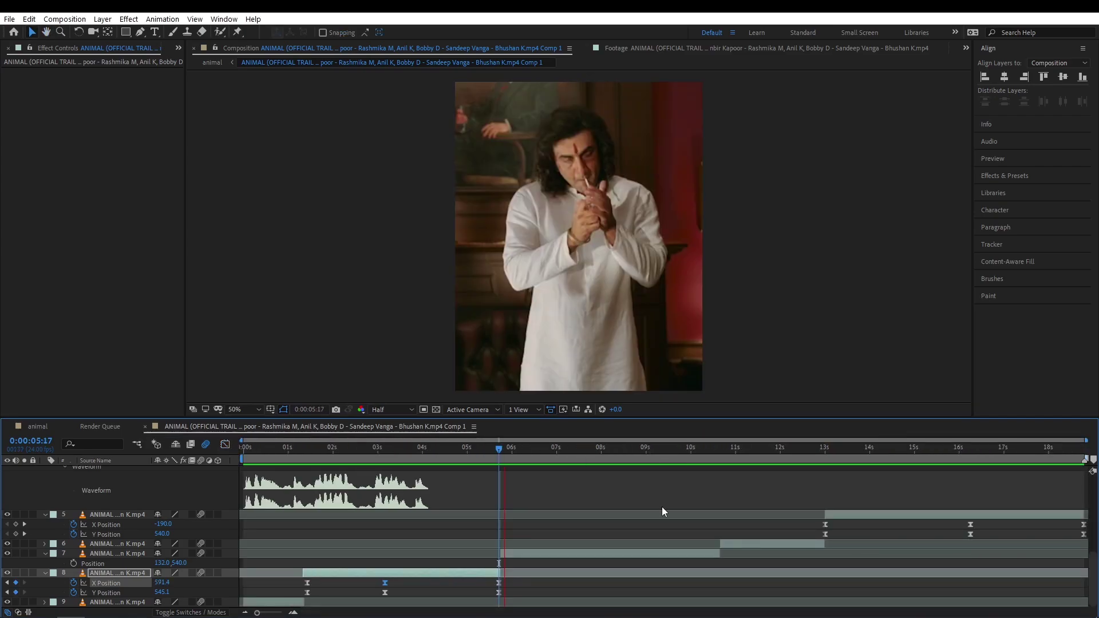
left_click(29, 426)
Preview the animal comp from the start and deselect all layers
key("Home")
key("space")
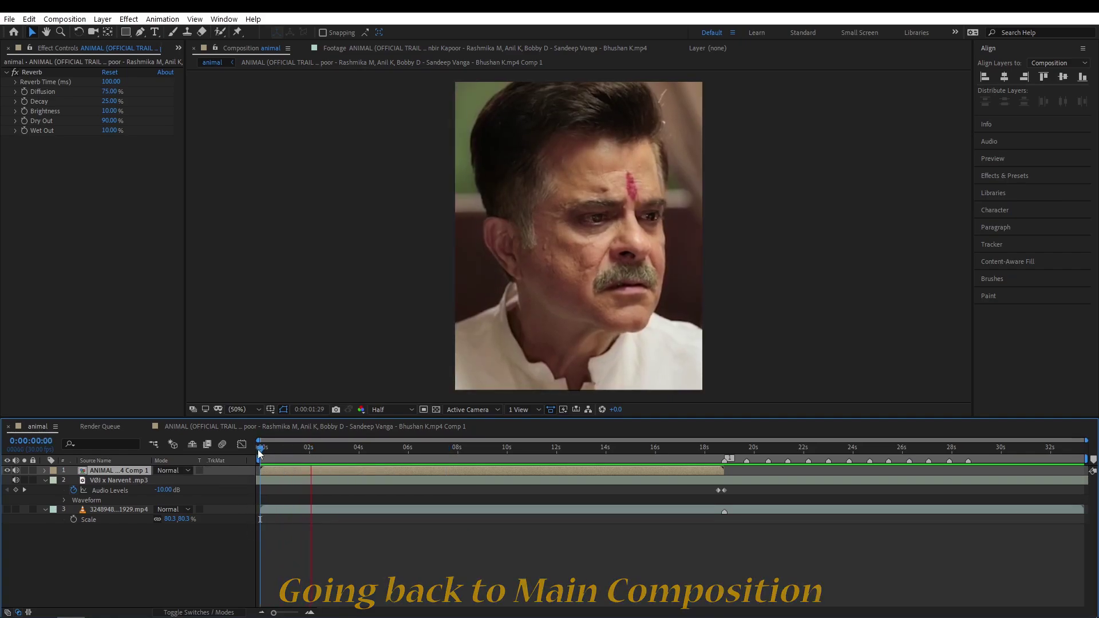
key("space")
key("equal")
key("equal")
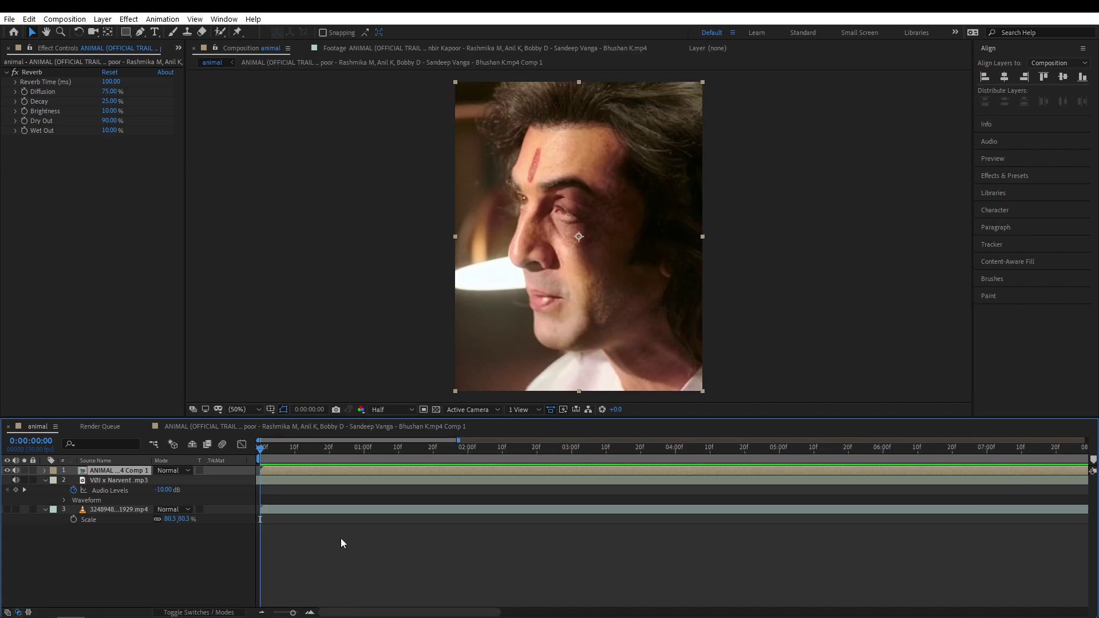
left_click(341, 539)
Add a text layer 'me apki acting krunga' in Tw Cen MT with All Caps
left_click(155, 33)
left_click(532, 260)
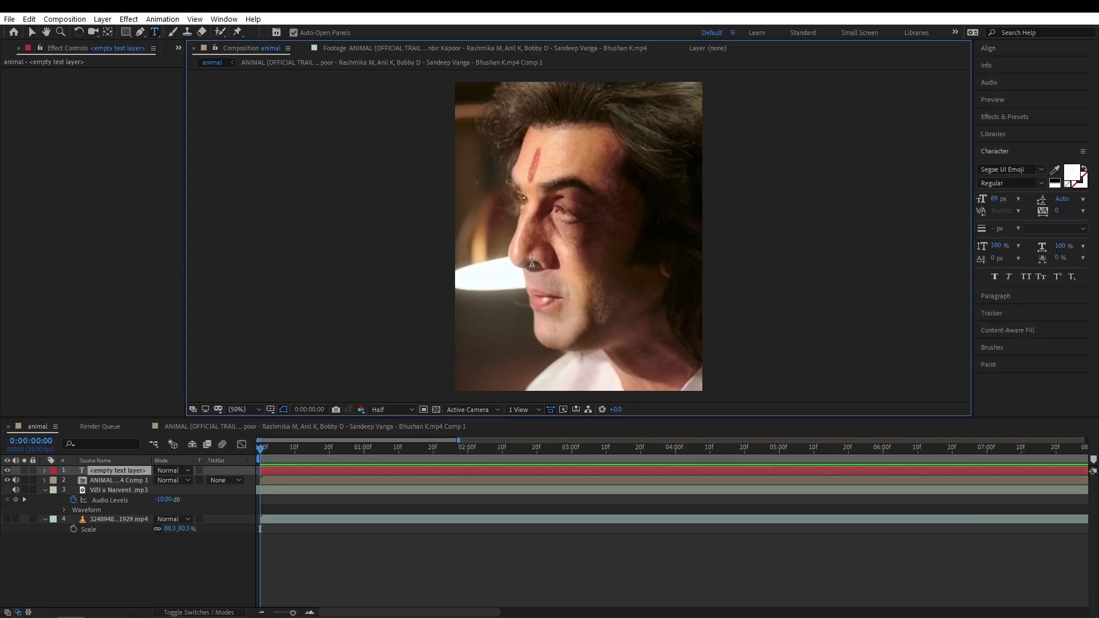
type("me apki actin")
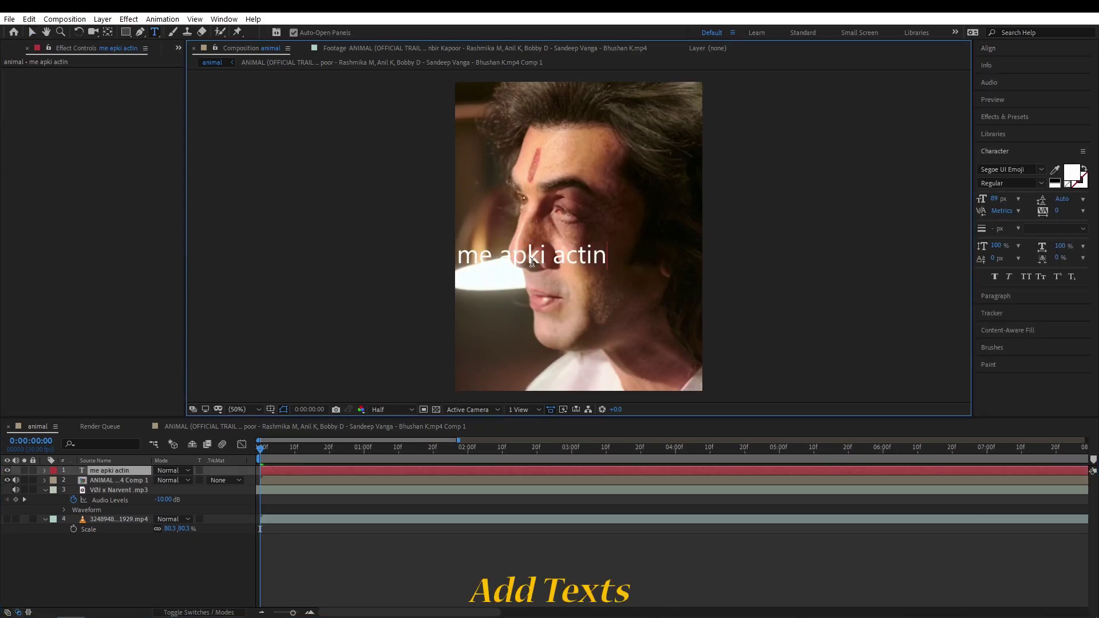
type("g krunga")
key("ctrl+a")
left_click(991, 169)
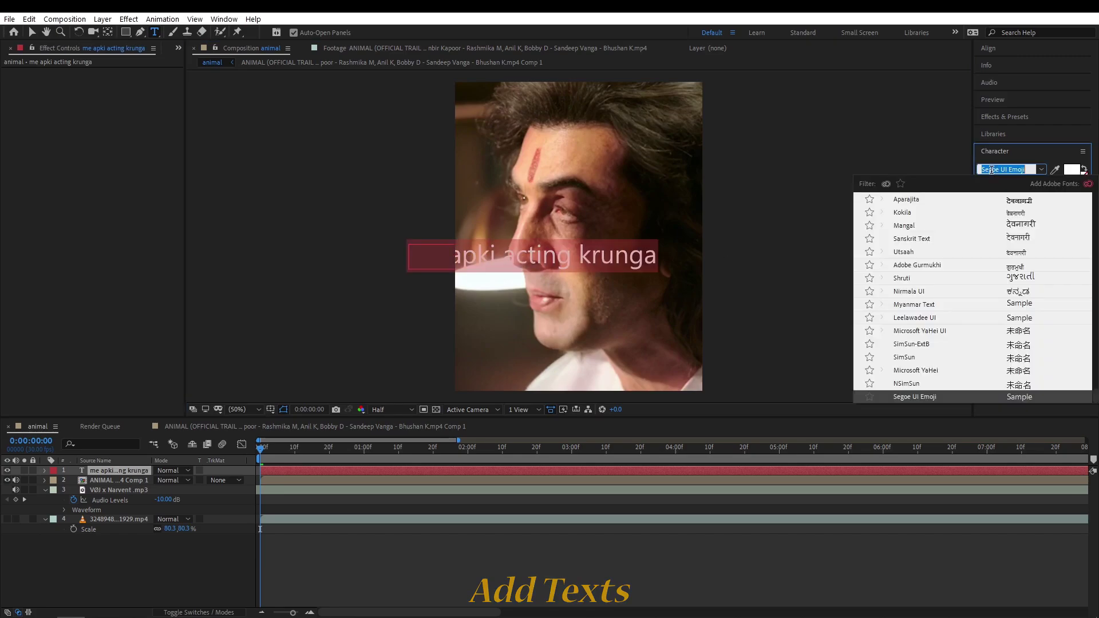
type("Tw Cen")
left_click(982, 217)
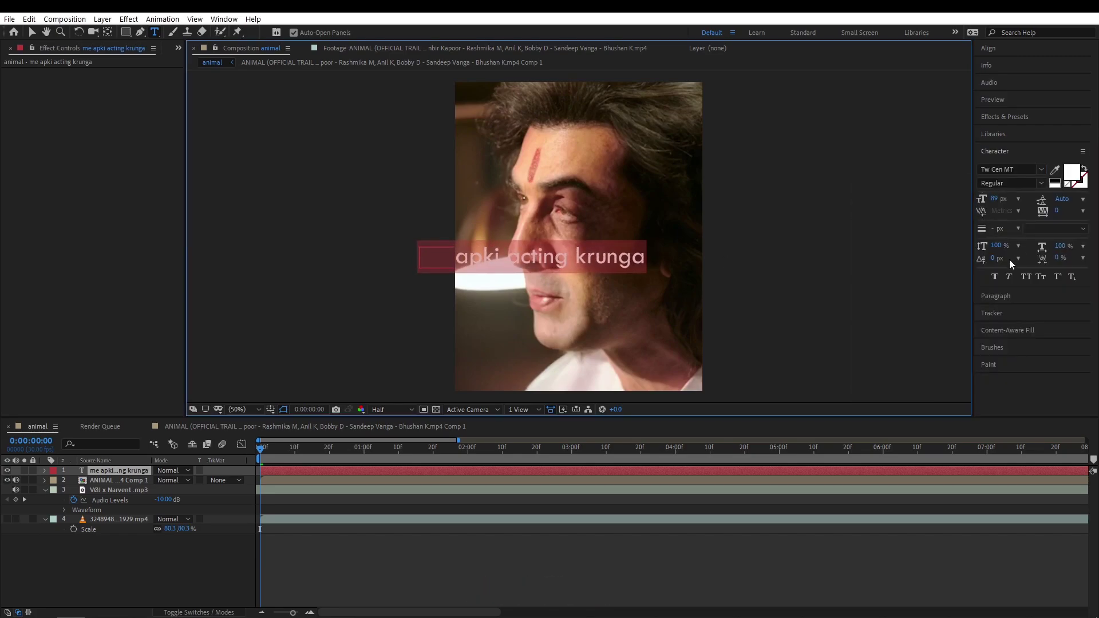
left_click(1028, 280)
Centre the caption horizontally and vertically in the frame
left_click(564, 270)
triple_click(498, 257)
left_click(1001, 151)
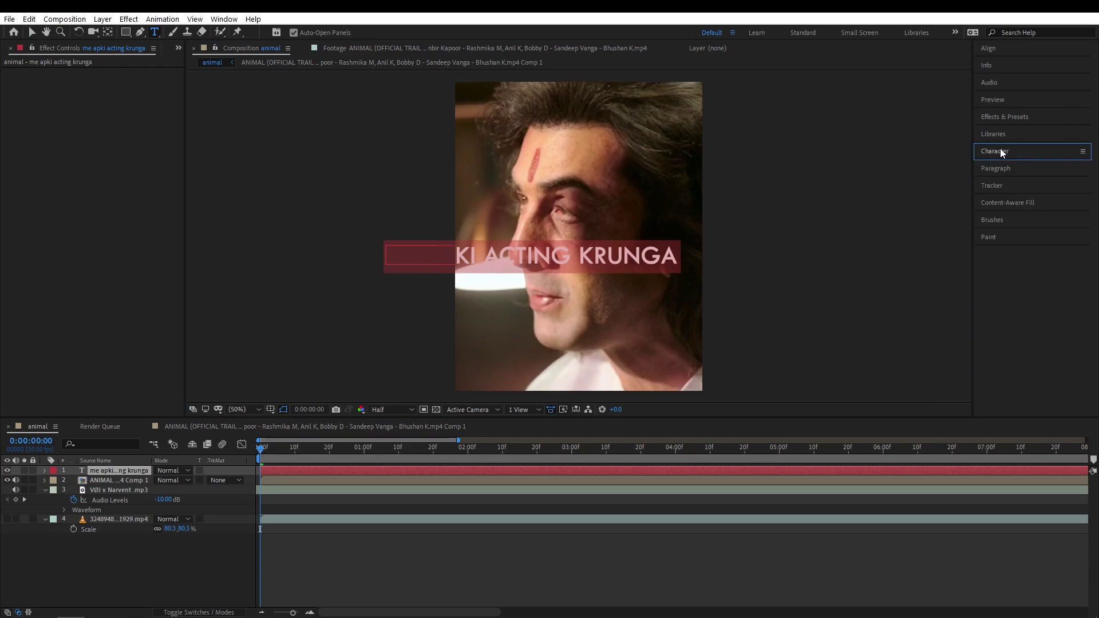
left_click(1008, 48)
left_click(1003, 77)
left_click(1060, 77)
left_click(1018, 46)
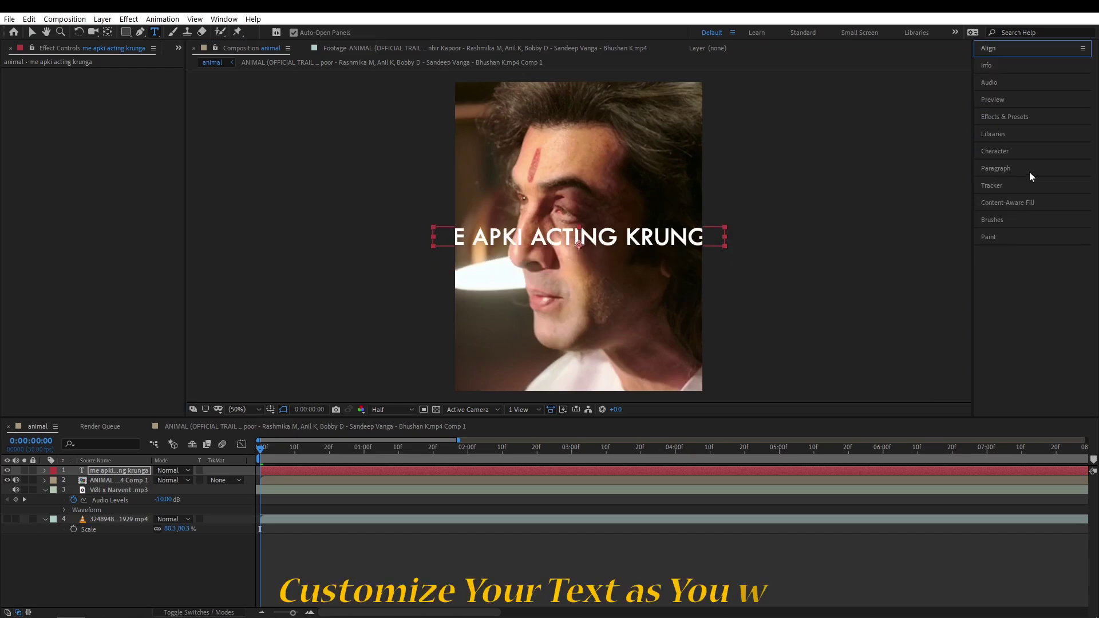
Shrink the caption to 50 px and move the overlay clip second in the stack
left_click(998, 151)
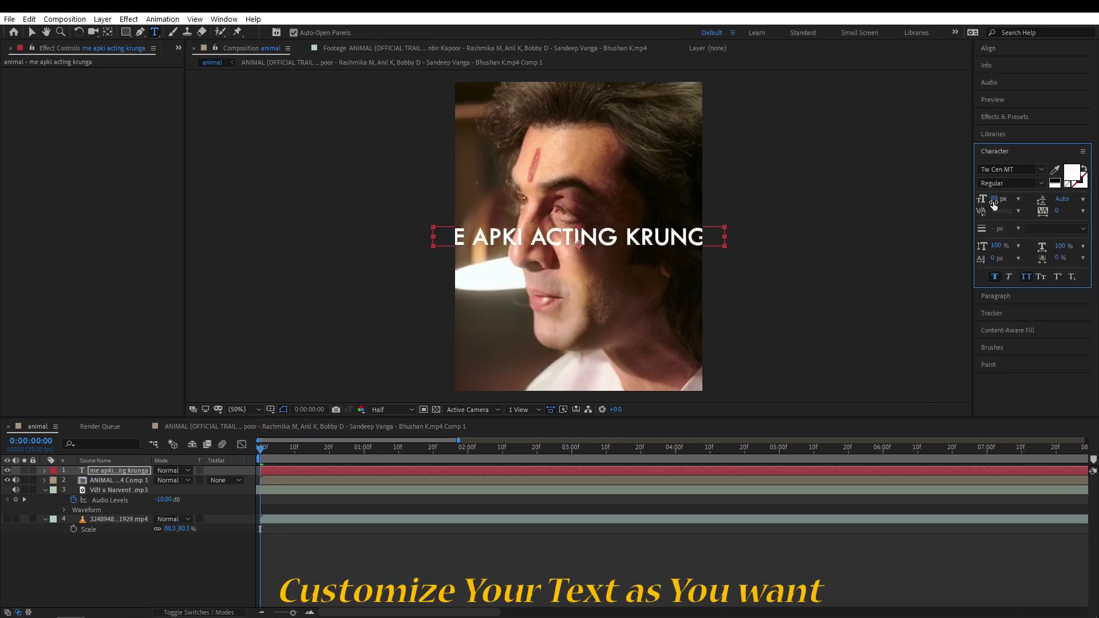
left_click_drag(997, 198, 964, 207)
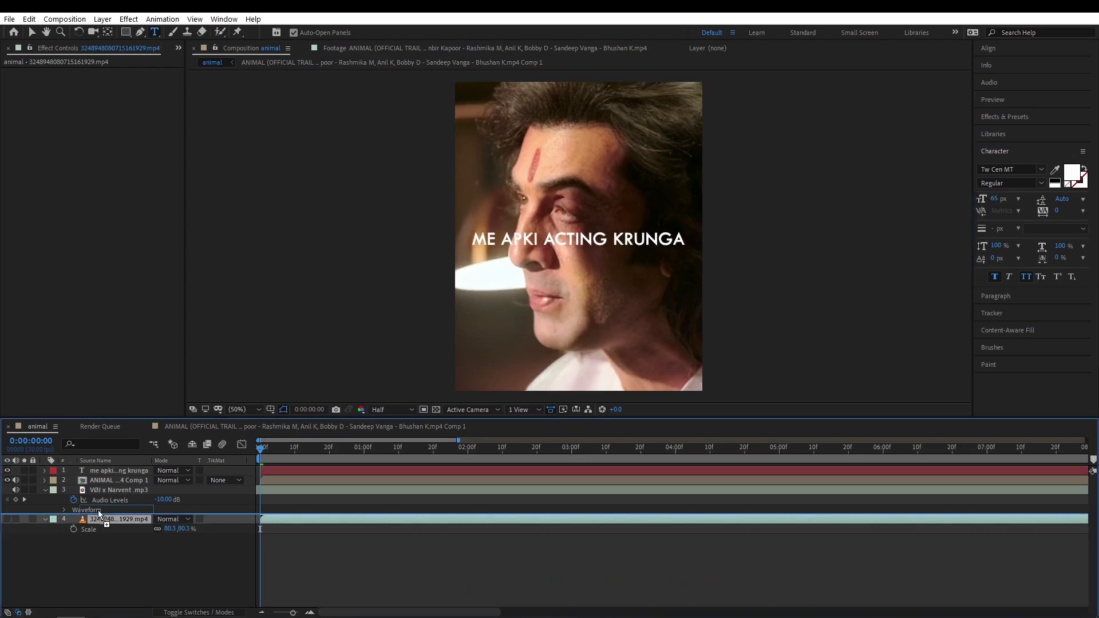
left_click_drag(81, 523, 83, 478)
left_click(735, 447)
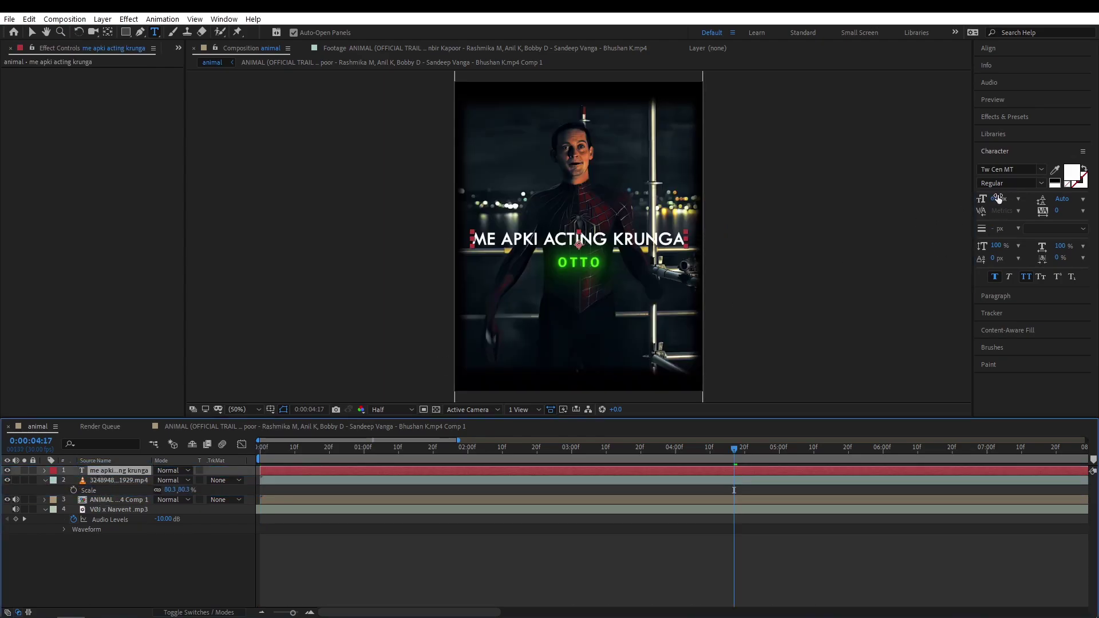
type("54")
left_click_drag(999, 199, 1029, 222)
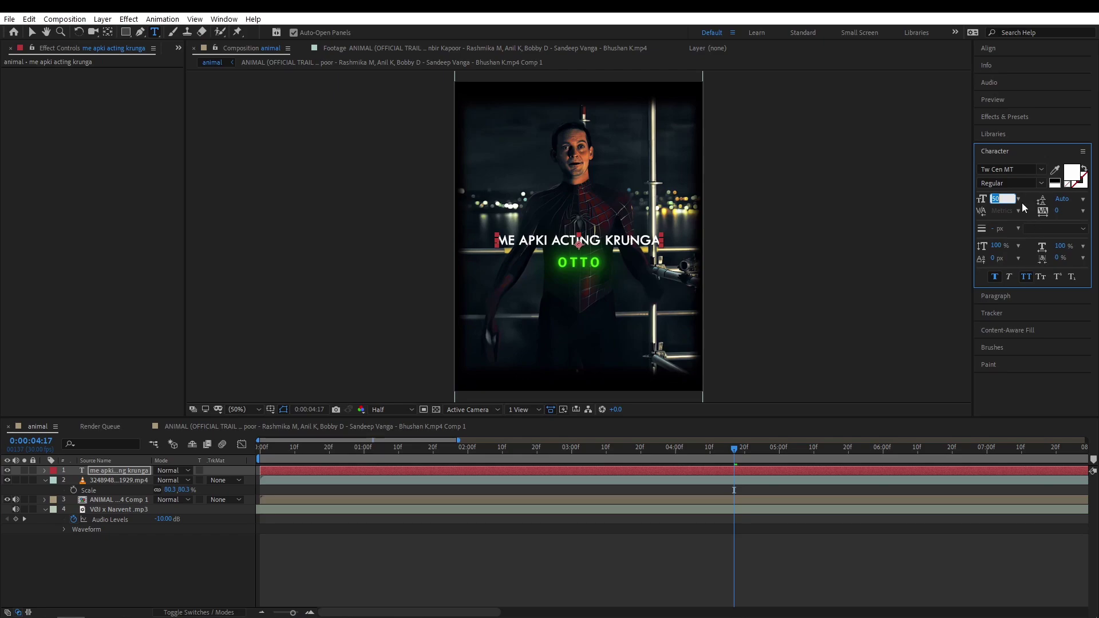
Colour the word ACTING red (FF0000)
double_click(573, 239)
left_click(1072, 172)
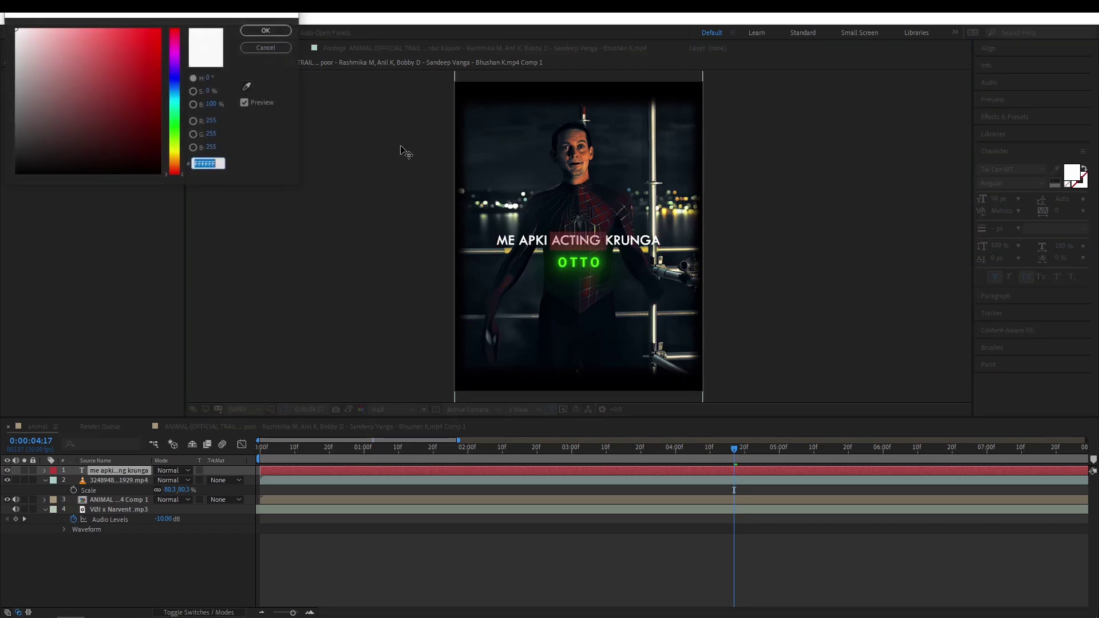
type("FF0000")
left_click(266, 31)
Hide the overlay clip and preview the captioned edit from the start
left_click_drag(648, 541, 232, 503)
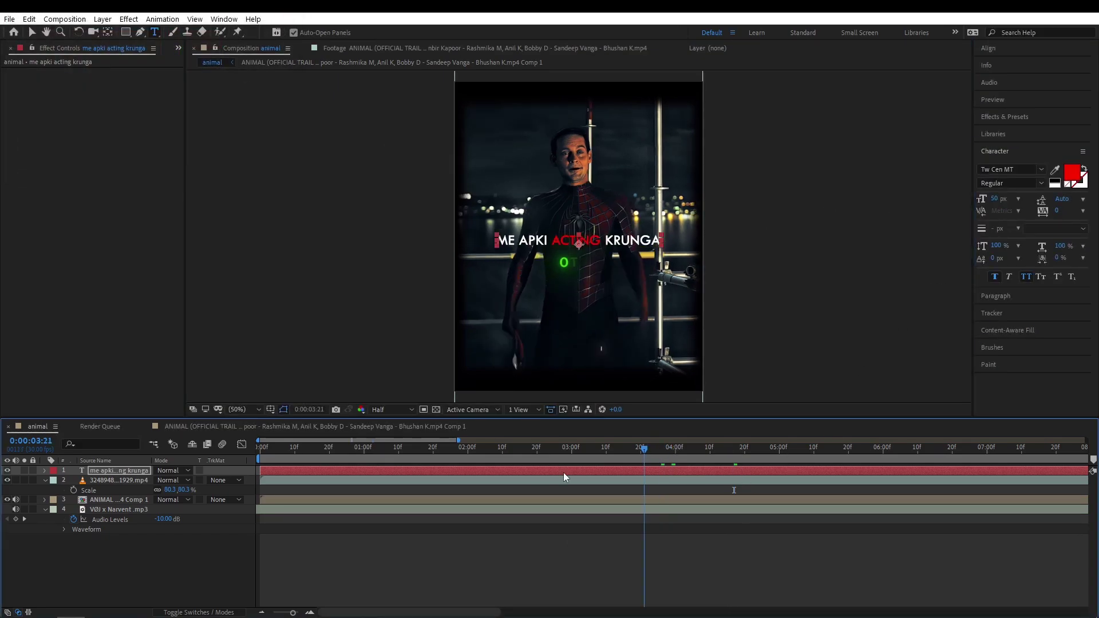
left_click(8, 481)
key("space")
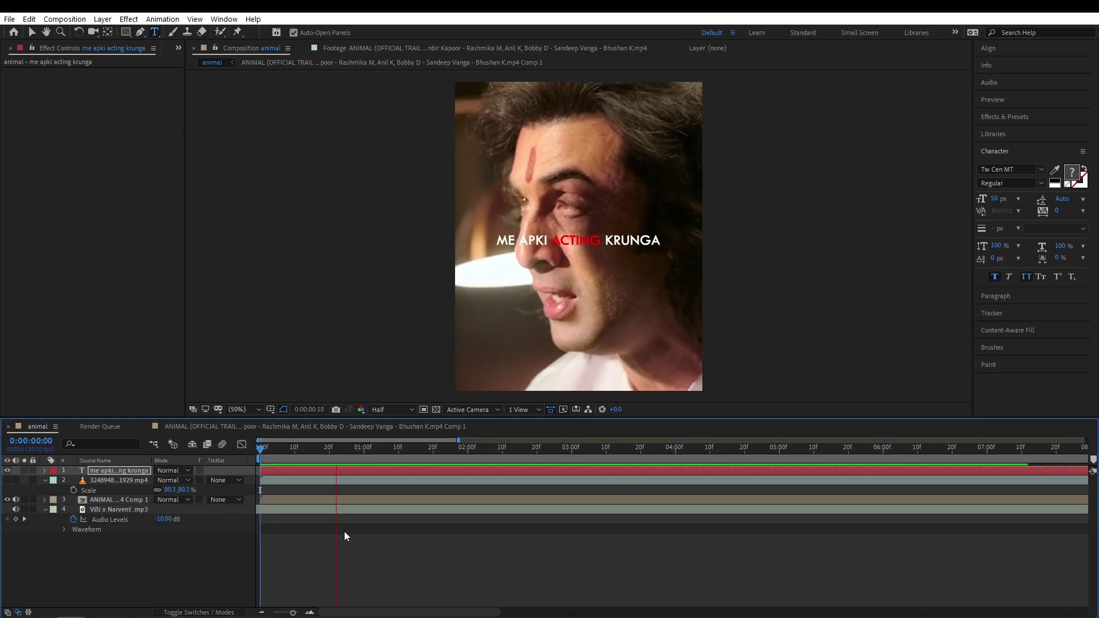
left_click_drag(337, 460, 305, 459)
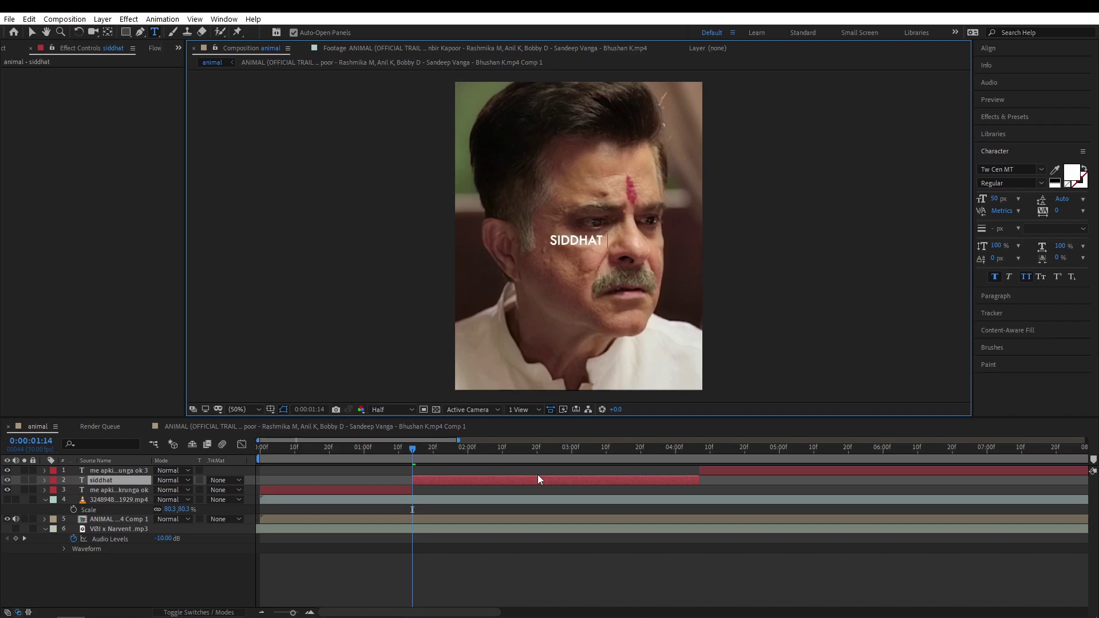
Finish the caption text and make Papa a 68 px red Special Request script without All Caps
type("na")
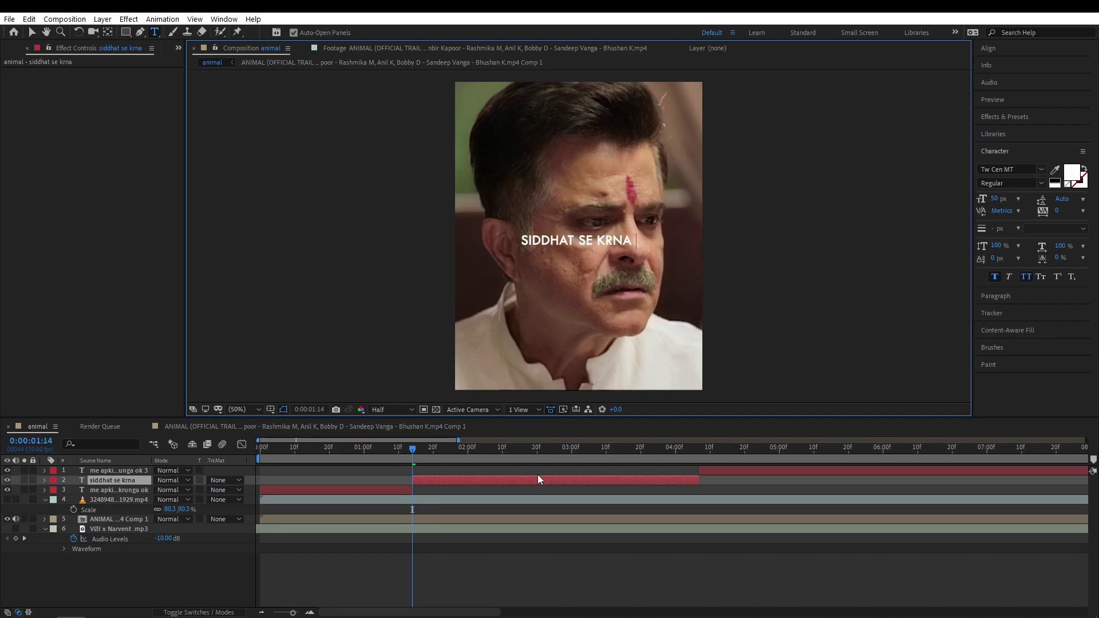
type(" mera e")
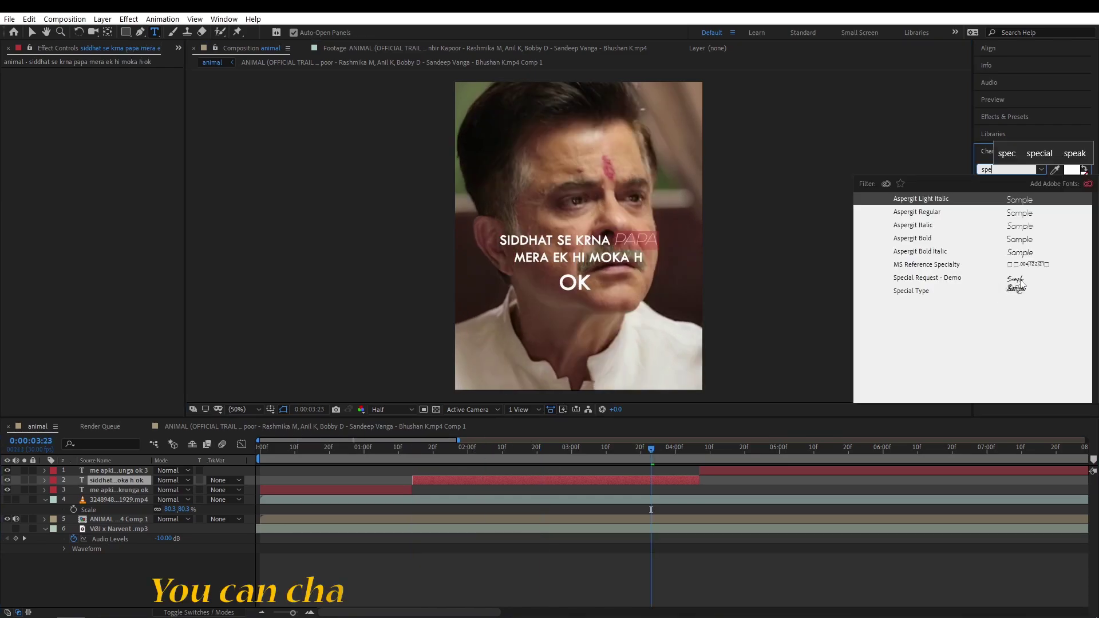
left_click(1021, 281)
left_click(1020, 281)
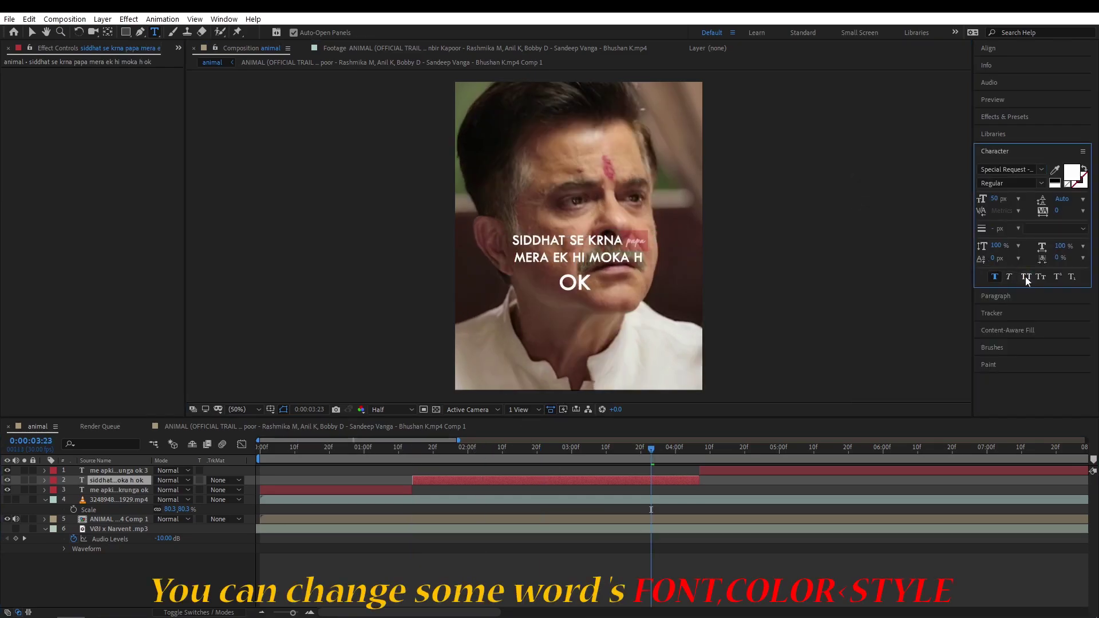
left_click(649, 251)
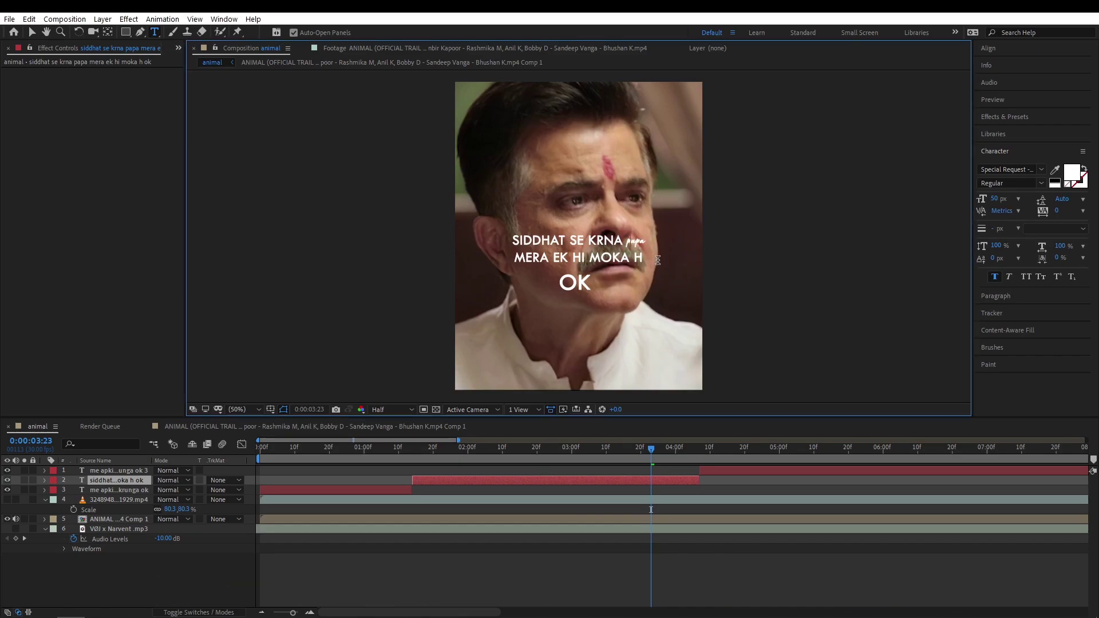
type("P")
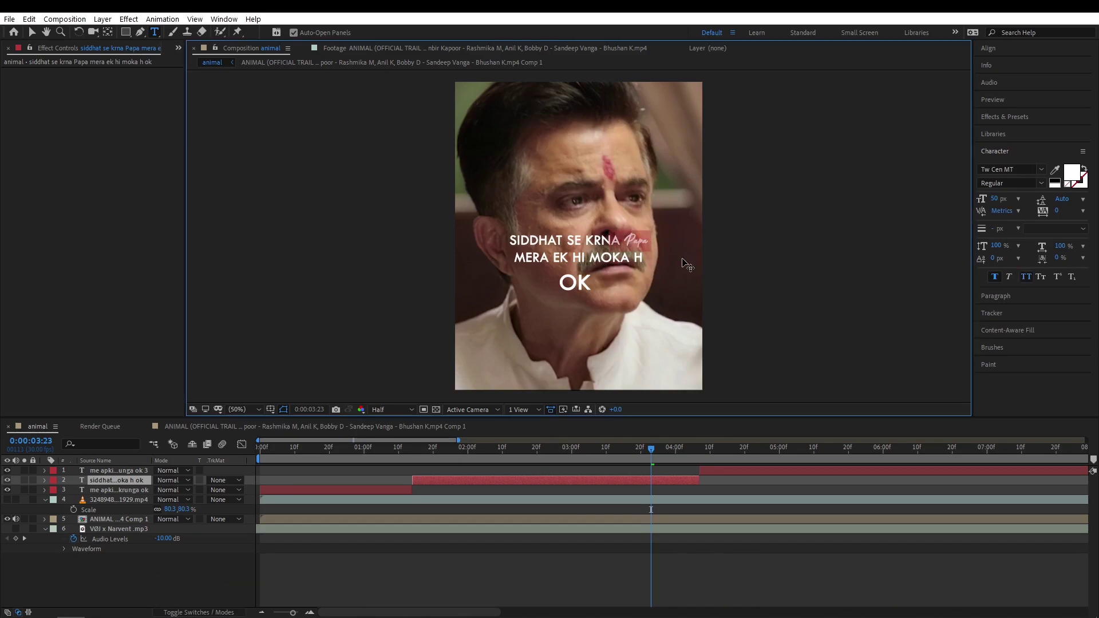
left_click_drag(995, 199, 1014, 199)
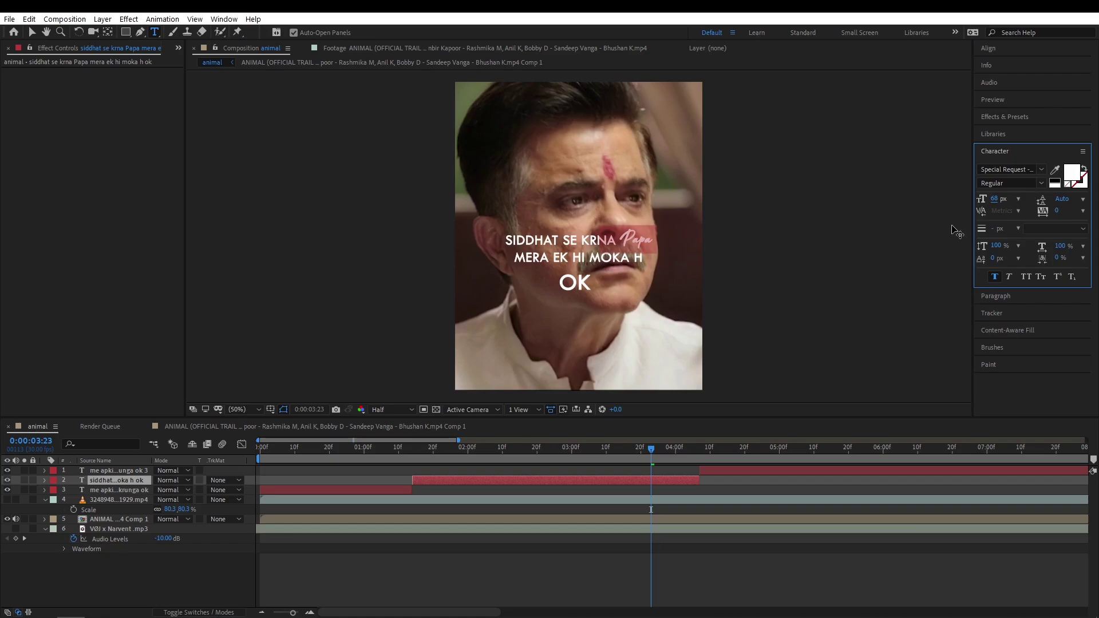
left_click(1072, 172)
left_click(166, 29)
left_click(256, 30)
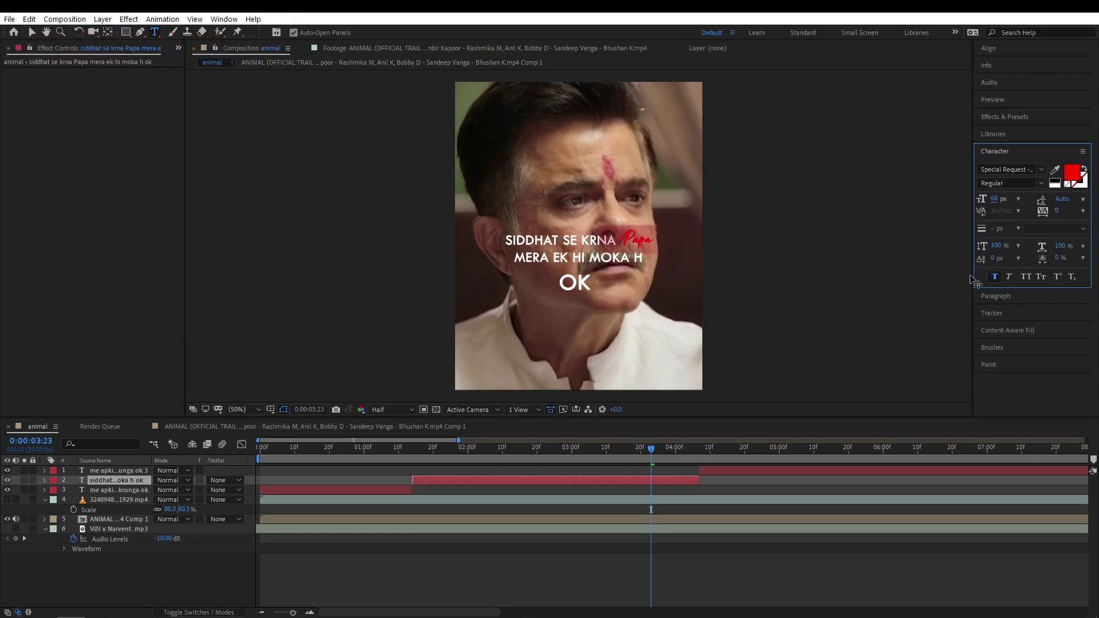
Colour the word OK red
double_click(575, 282)
left_click(1072, 172)
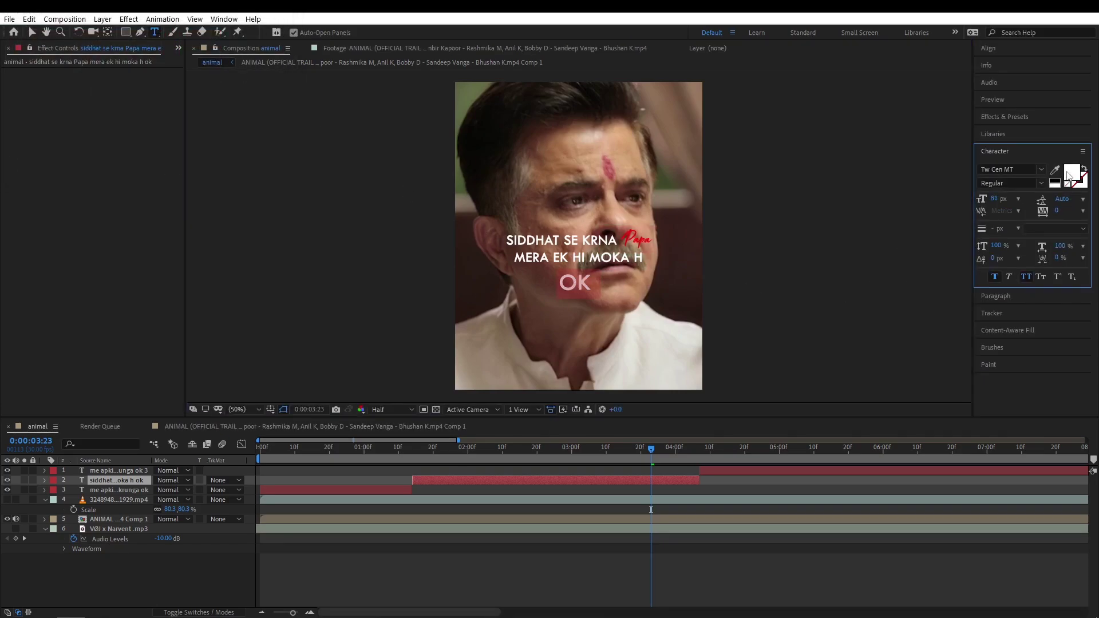
left_click(262, 33)
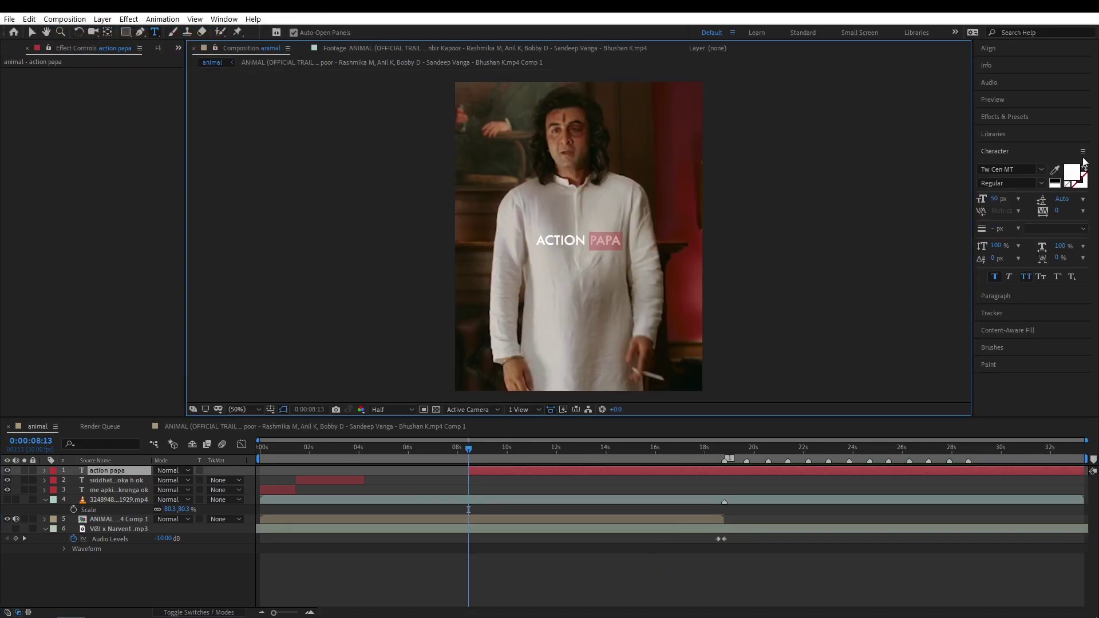
Fill the word PAPA with red
left_click(1072, 171)
left_click(163, 29)
left_click(258, 32)
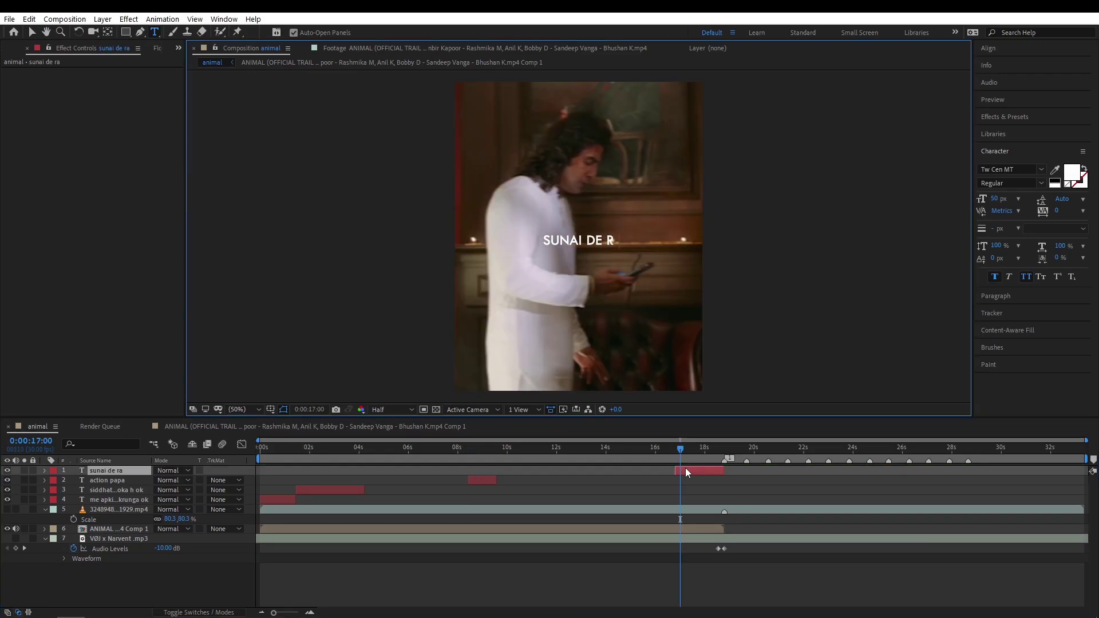
Type the SUNAI DE RAHA HE BEHRA NAHI HU ME caption and make SUNAI and ME red
type("ha he beh")
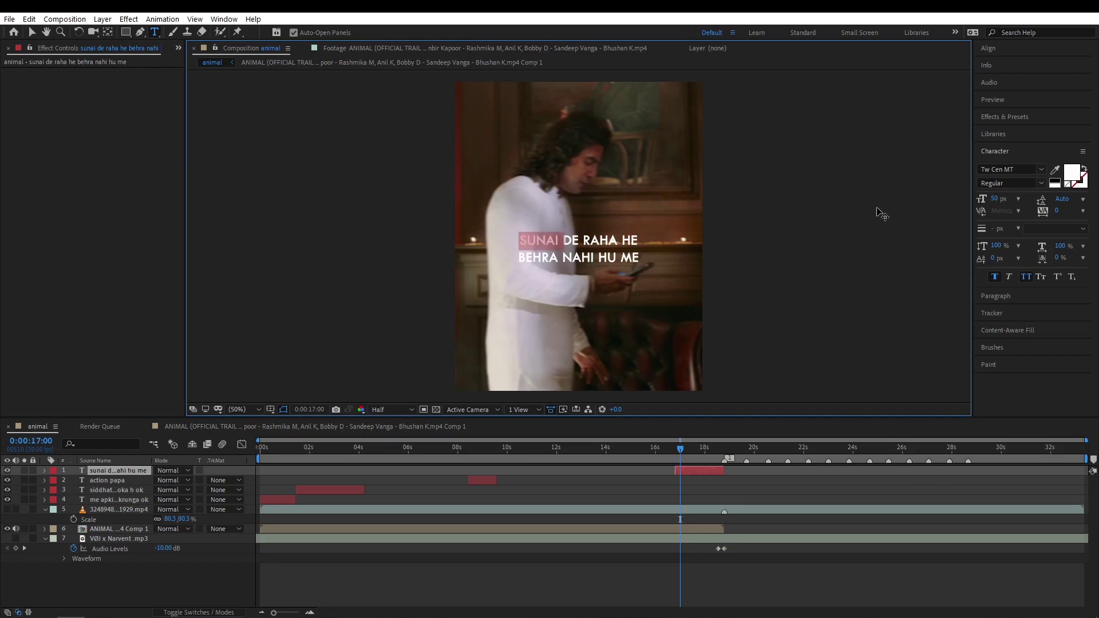
left_click(1072, 172)
type("FF0000")
key("Return")
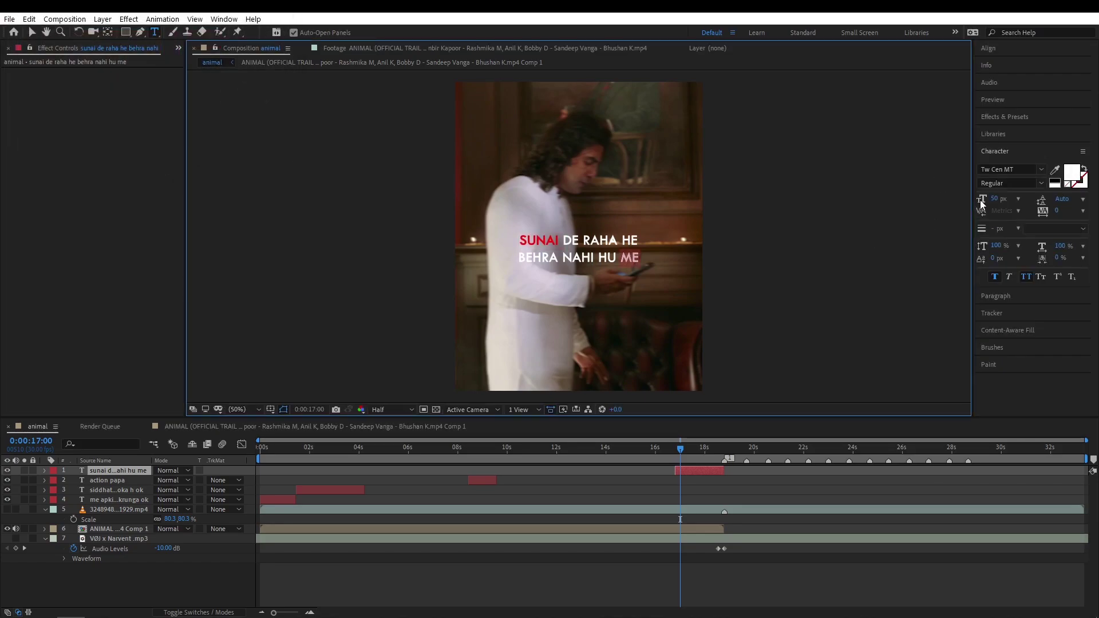
left_click(1071, 172)
type("FF0000")
key("Return")
Go to the composition start, select the ME APKI ACTING KRUNGA OK layer and exit text editing
left_click(642, 449)
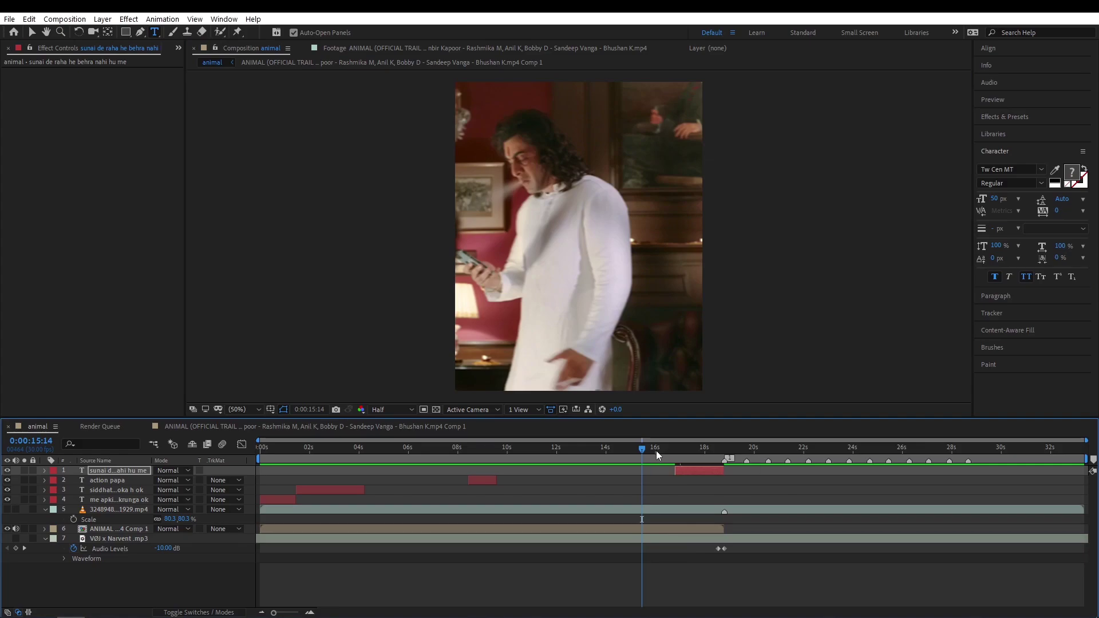
key("Home")
left_click(119, 500)
left_click(572, 362)
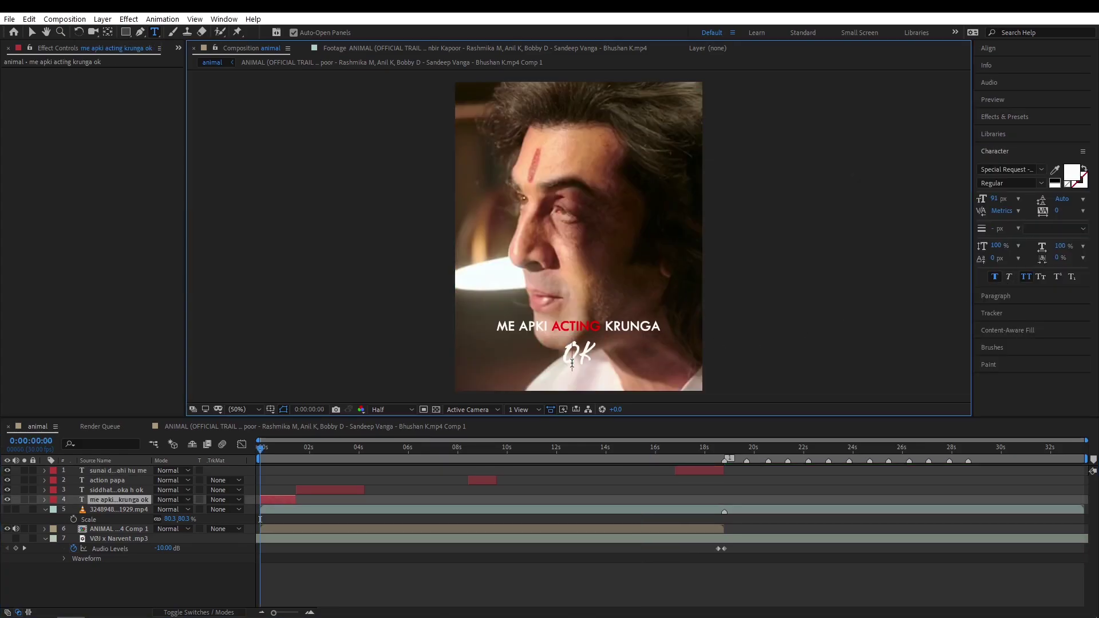
left_click(290, 541)
key("semicolon")
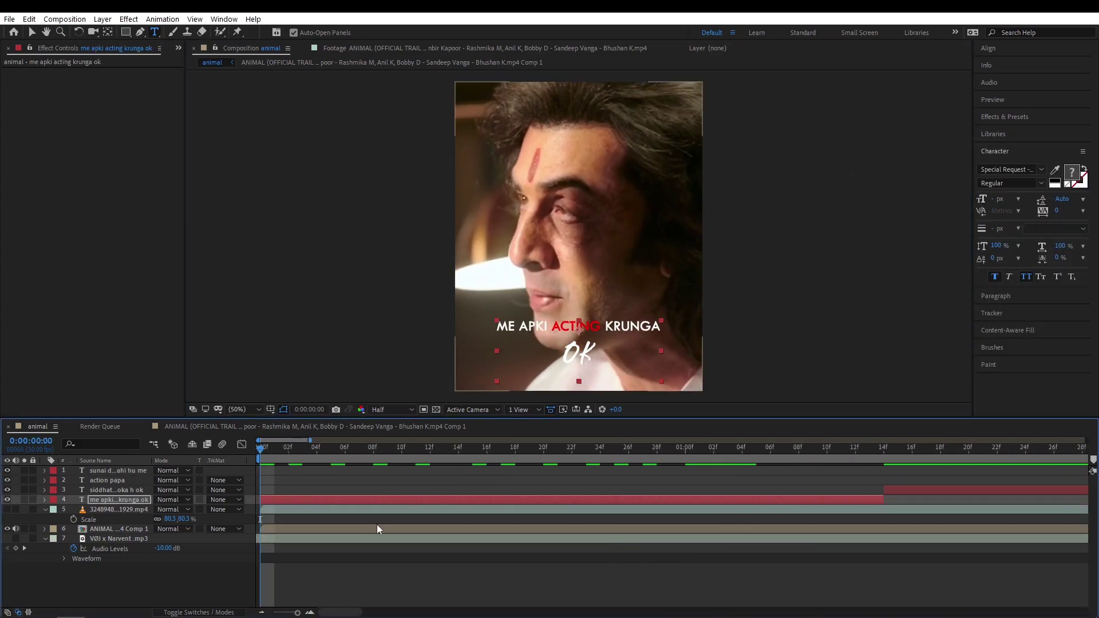
Remove the BCC Wave effect from the ME APKI ACTING KRUNGA OK caption
left_click(263, 539)
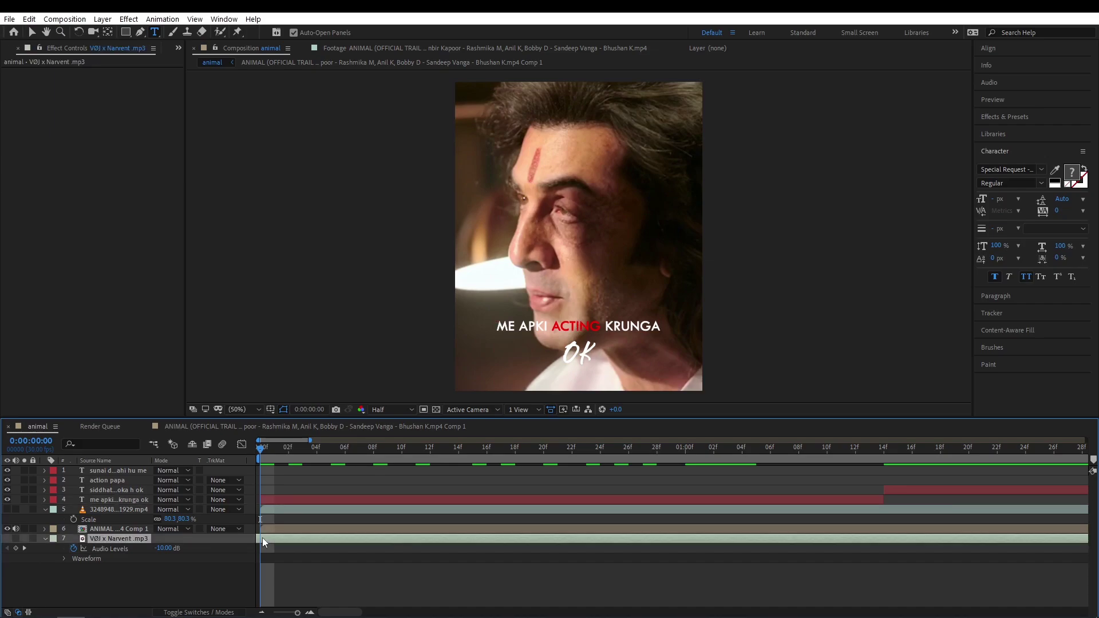
left_click(270, 508)
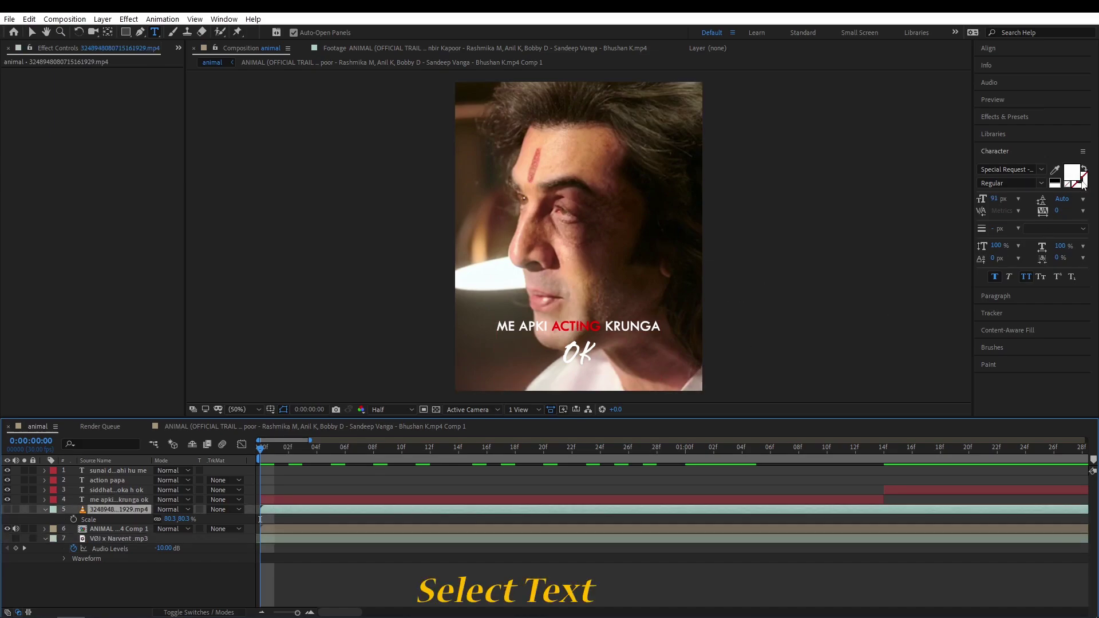
left_click(277, 499)
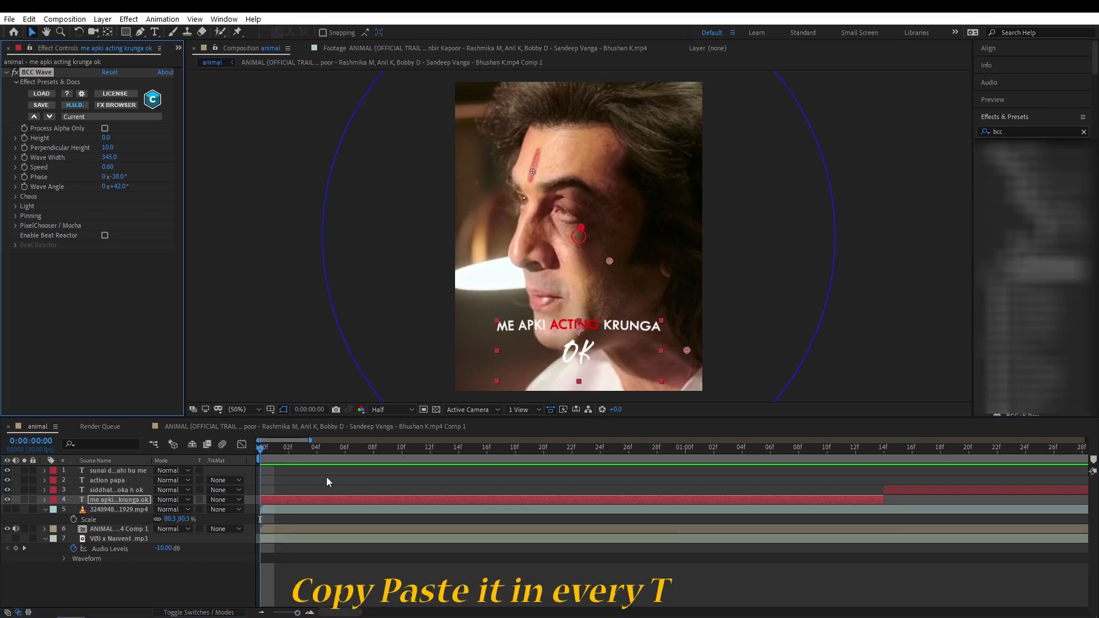
key("ctrl+x")
Paste ME APKI's Position onto the SIDDHAT SE KRNA caption and nudge it up to 431.7, 848.7
key("p")
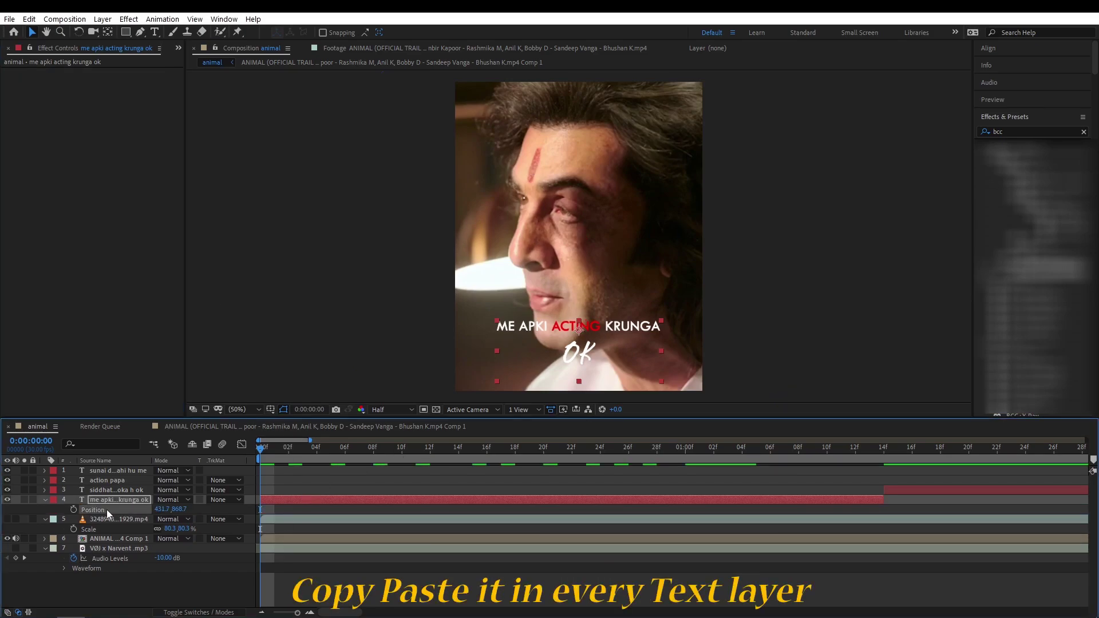
key("minus")
key("minus")
key("minus")
left_click(433, 489)
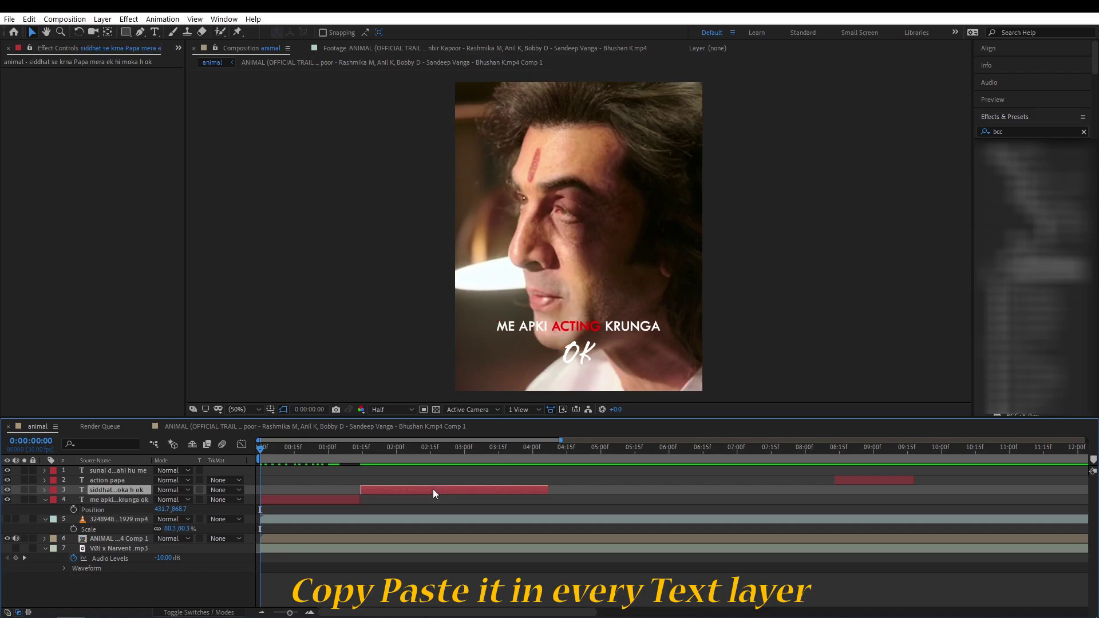
key("i")
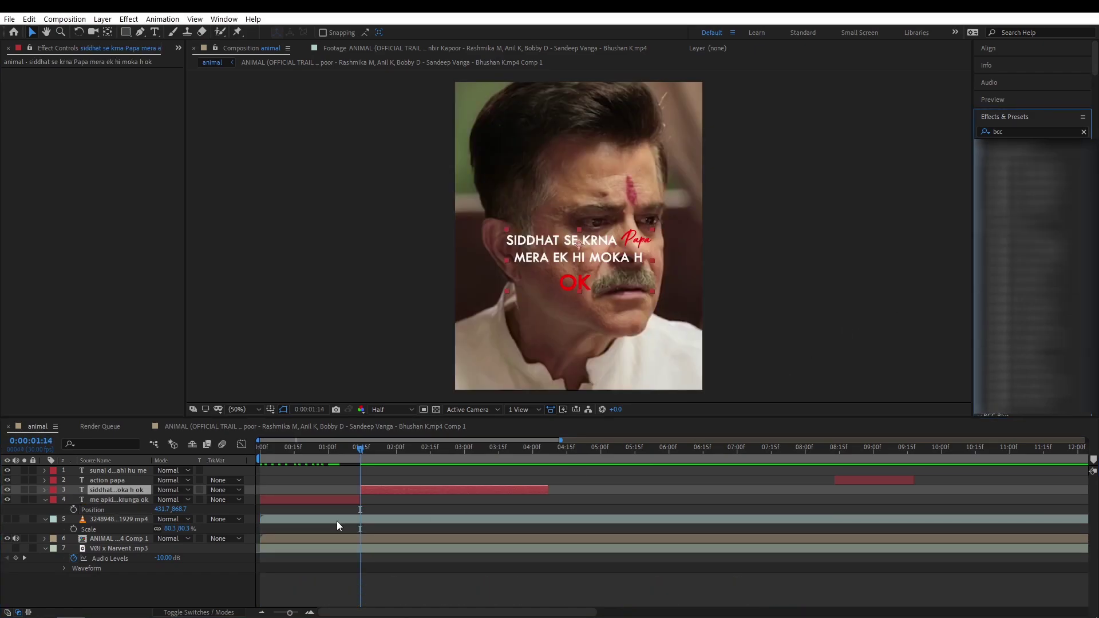
left_click(376, 486)
key("ctrl+v")
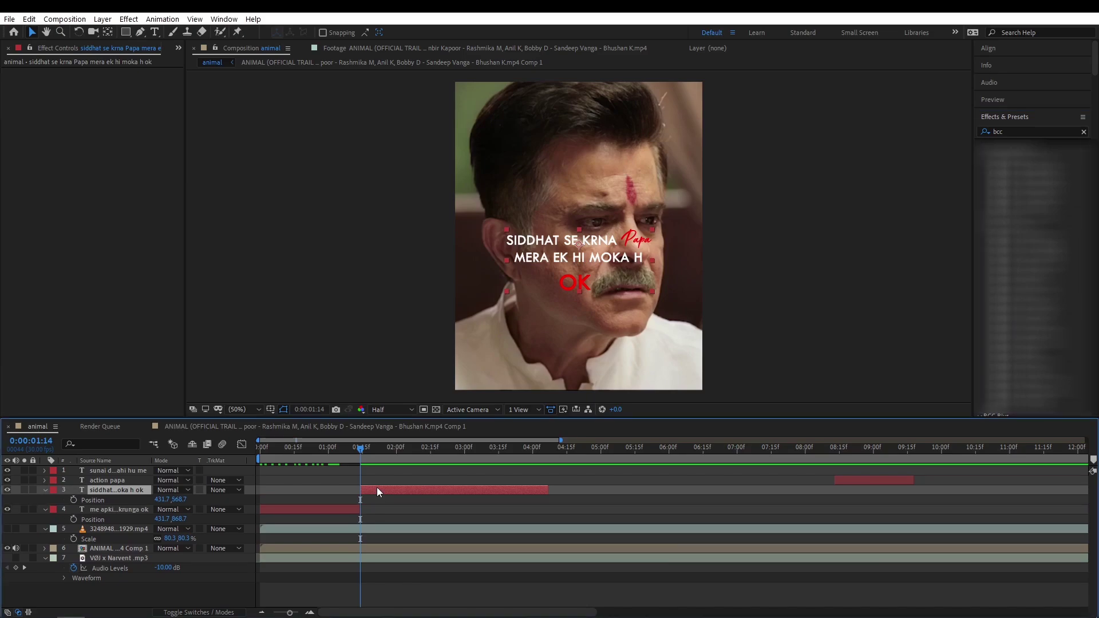
key("shift+Up")
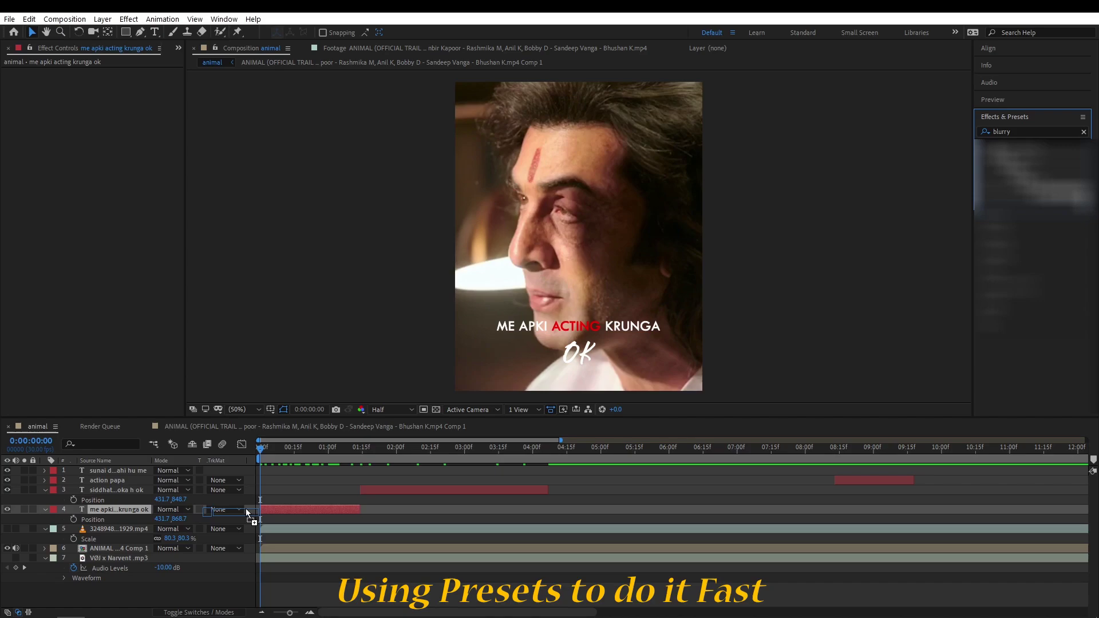
Apply the Blurry animation preset to the ME APKI caption and preview the text animation
left_click_drag(246, 509, 245, 508)
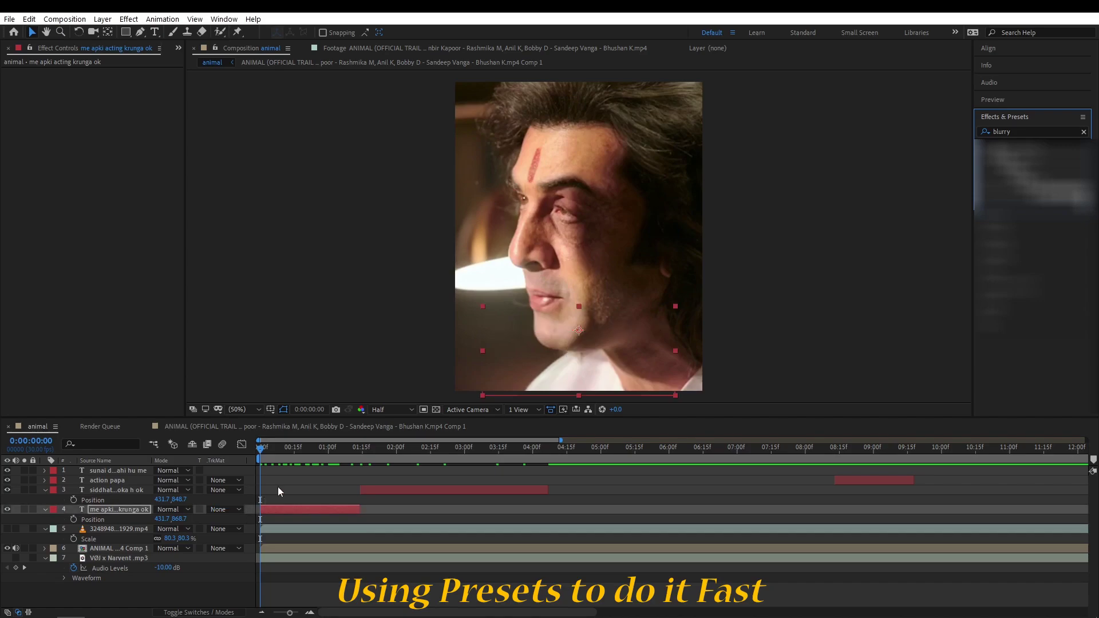
left_click_drag(263, 457, 356, 454)
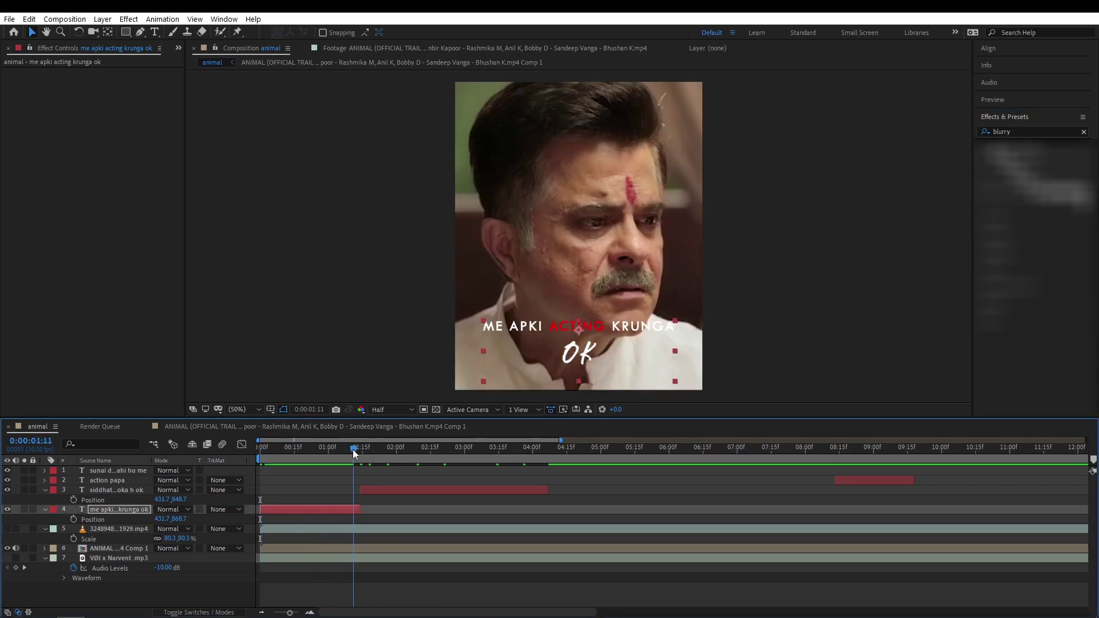
key("space")
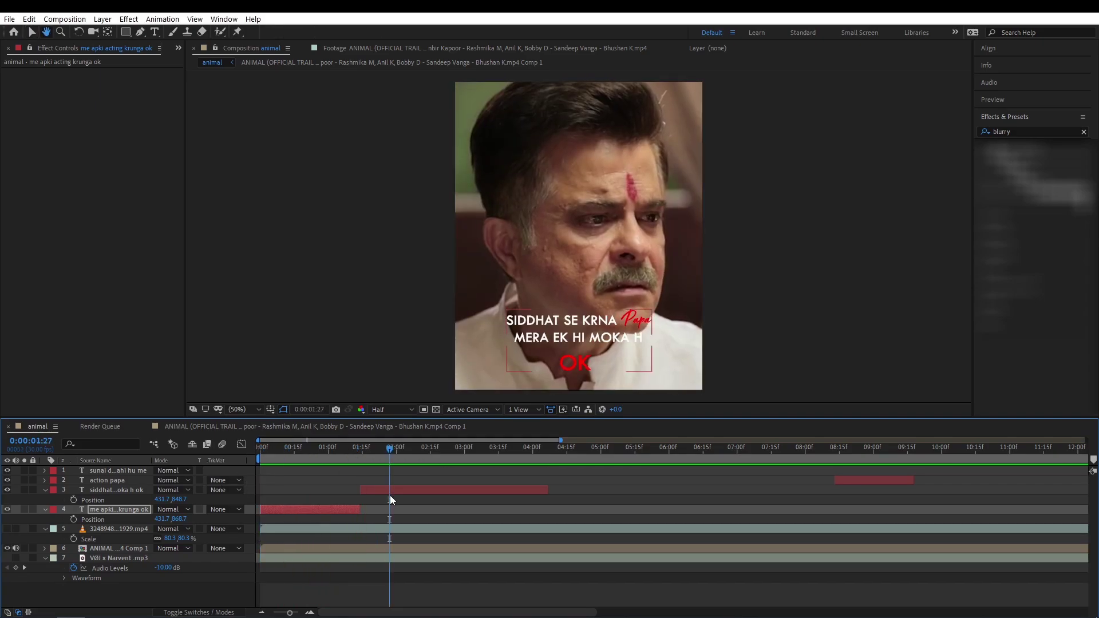
left_click(390, 492)
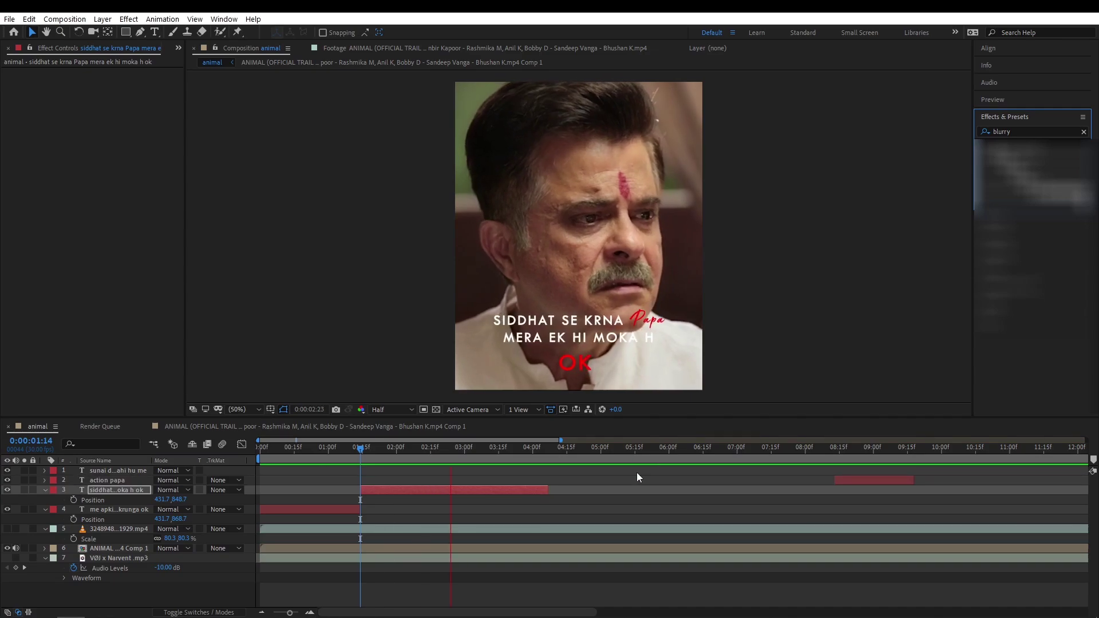
Review the action papa and SUNAI DE RAHA HE captions at their in-points, showing Position
left_click(874, 480)
key("i")
key("space")
key("minus")
left_click(699, 469)
key("i")
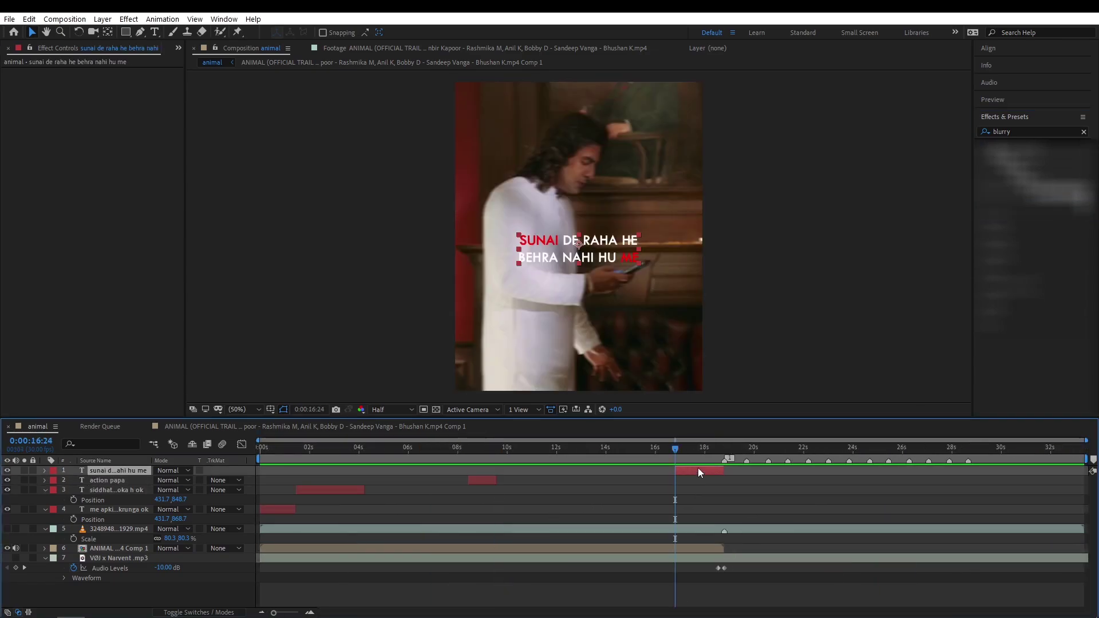
key("p")
Pre-compose all four caption layers into one layer and paste Deep Glow and Drop Shadow onto it
left_click(334, 448)
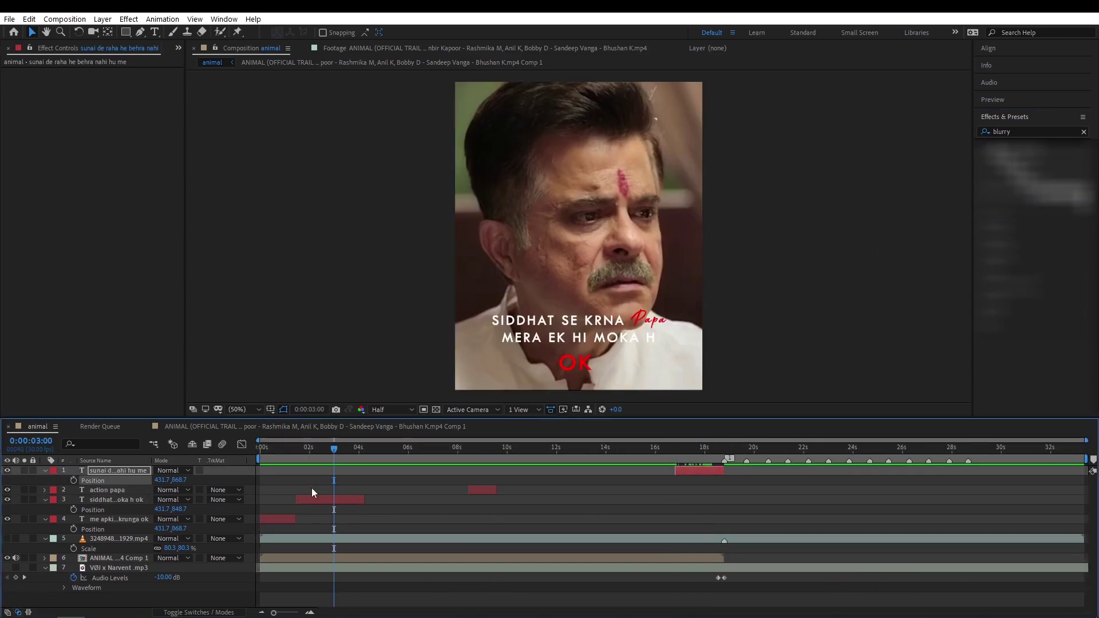
right_click(676, 474)
left_click(693, 422)
key("Return")
key("ctrl+v")
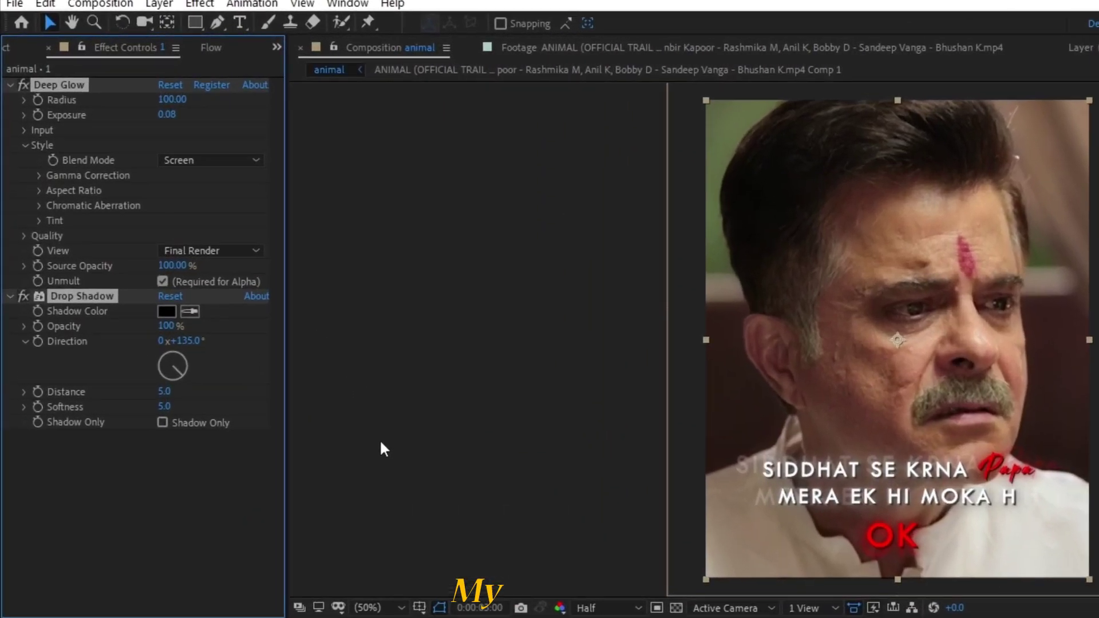
Strengthen the caption pre-comp's Deep Glow to Radius 175 and Exposure 0.20
left_click(228, 118)
left_click(174, 116)
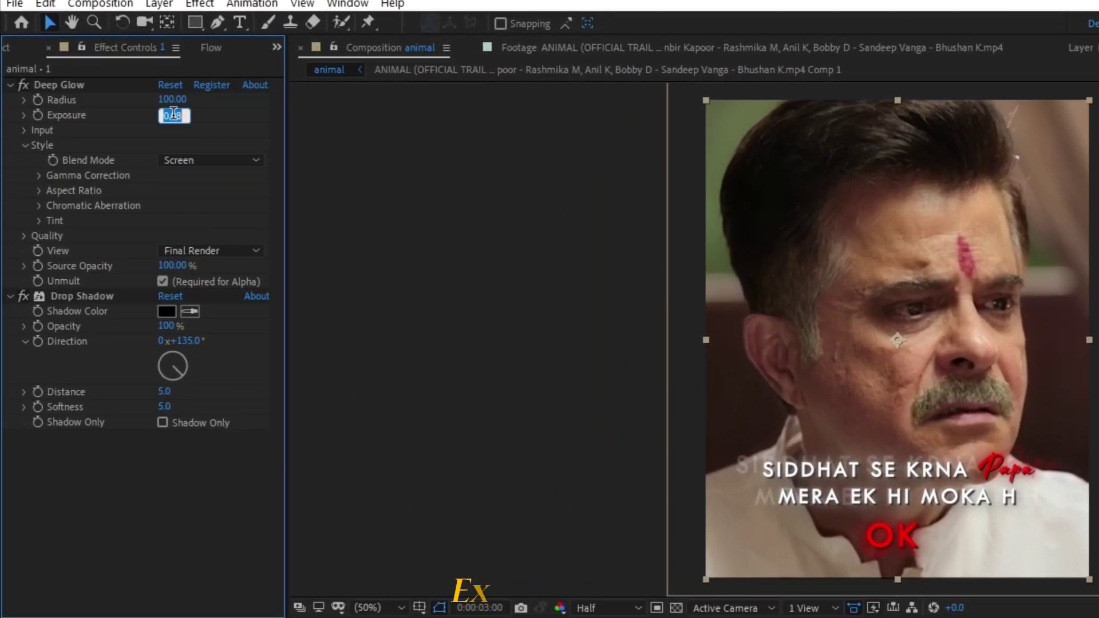
type("0.2")
left_click_drag(175, 99, 267, 115)
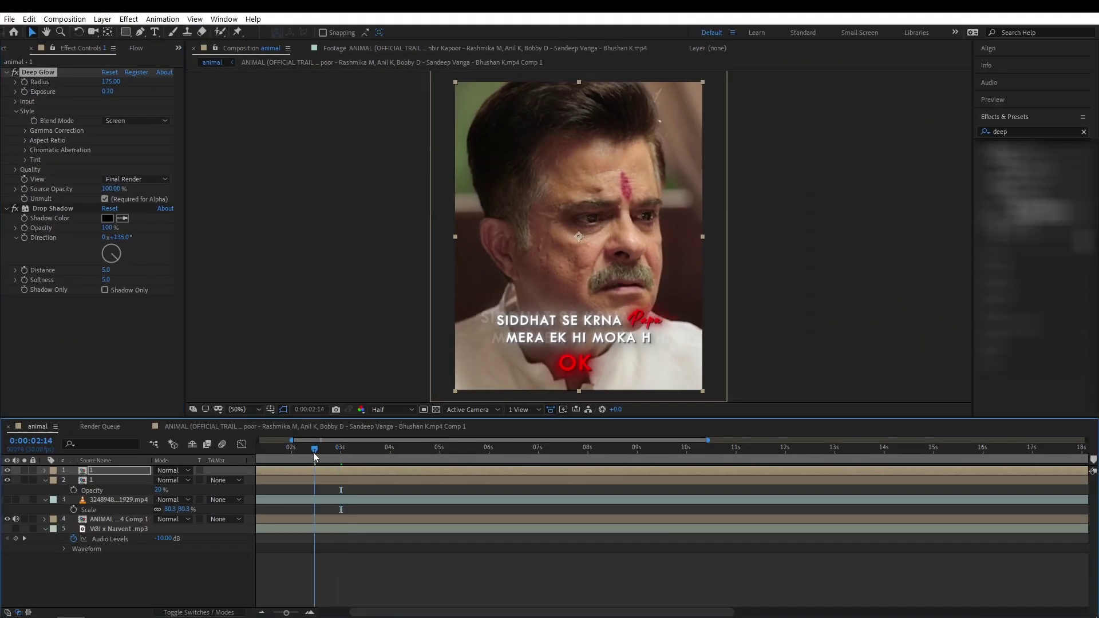
mouse_move(314, 453)
left_mouse_down()
mouse_move(297, 452)
mouse_move(314, 455)
left_mouse_up()
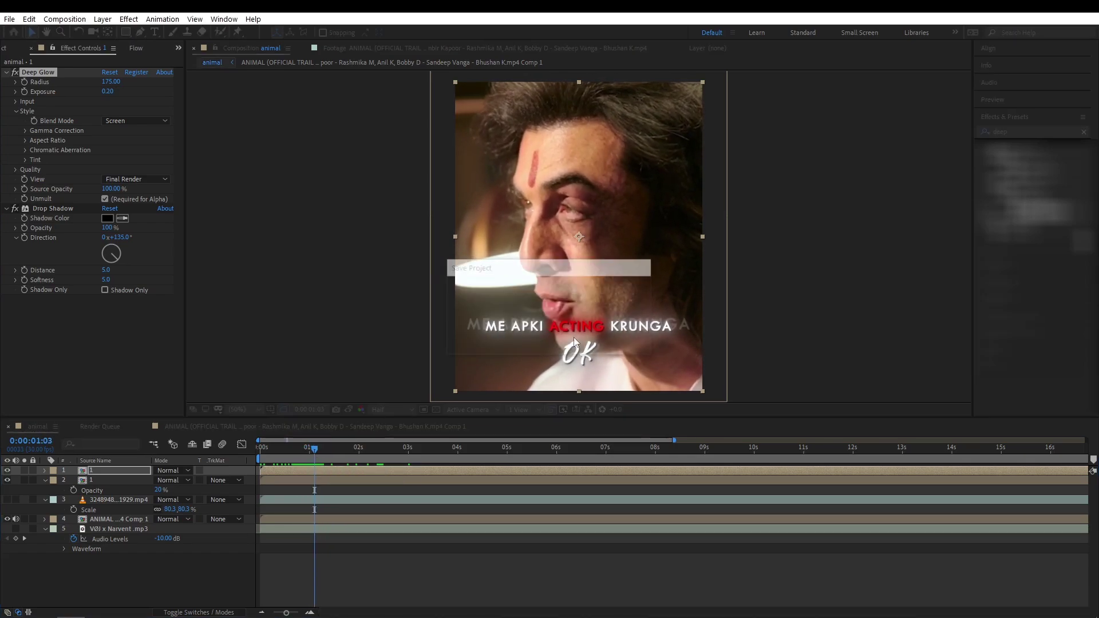
Add Wave Warp (height 11, width 480, speed 0.6) to the caption pre-comp and preview from the start
type("wave")
left_click_drag(1013, 154, 307, 469)
key("Home")
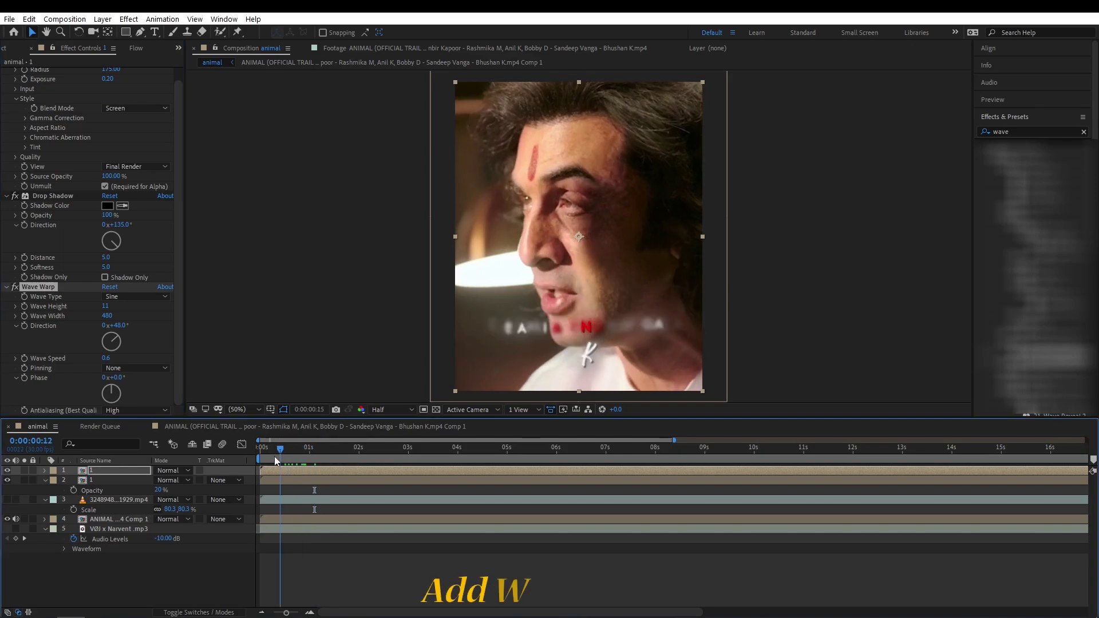
key("space")
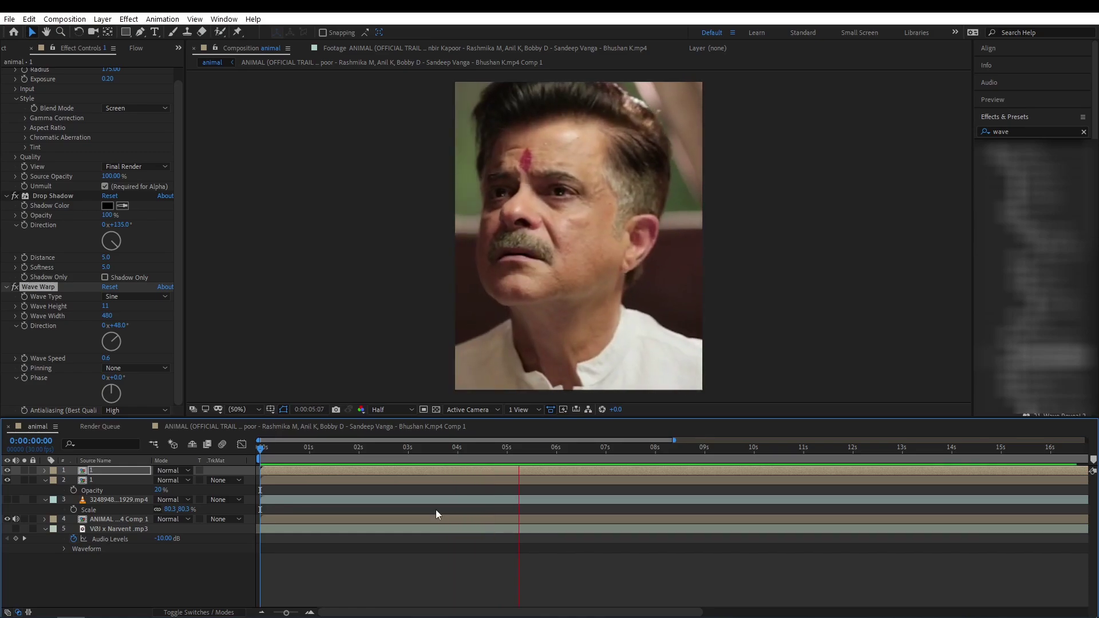
In the caption pre-comp, extend SIDDHAT's out point and pull its and ME APKI's closing Offset keyframes earlier
double_click(396, 470)
left_click(362, 490)
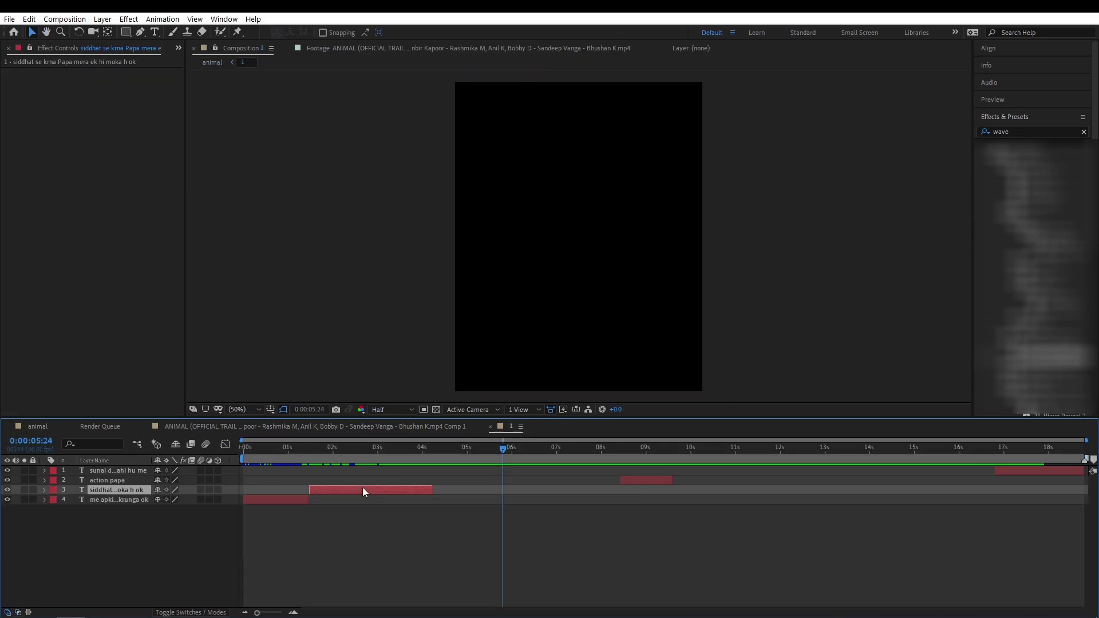
key("u")
left_click_drag(433, 487, 467, 488)
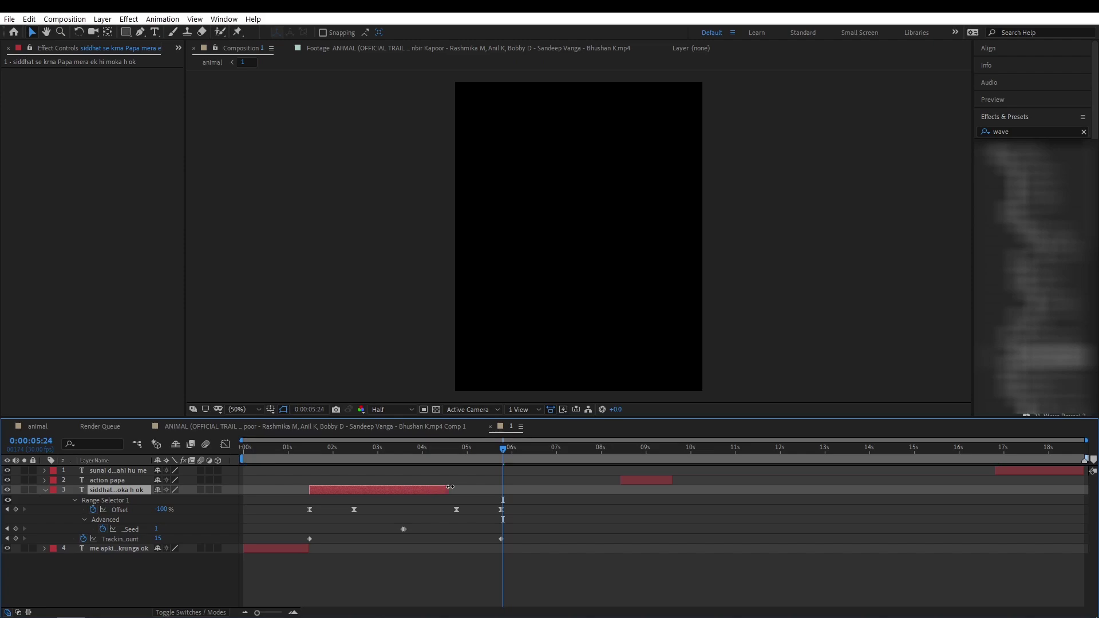
mouse_move(530, 507)
left_mouse_down()
mouse_move(454, 524)
mouse_move(419, 510)
left_mouse_up()
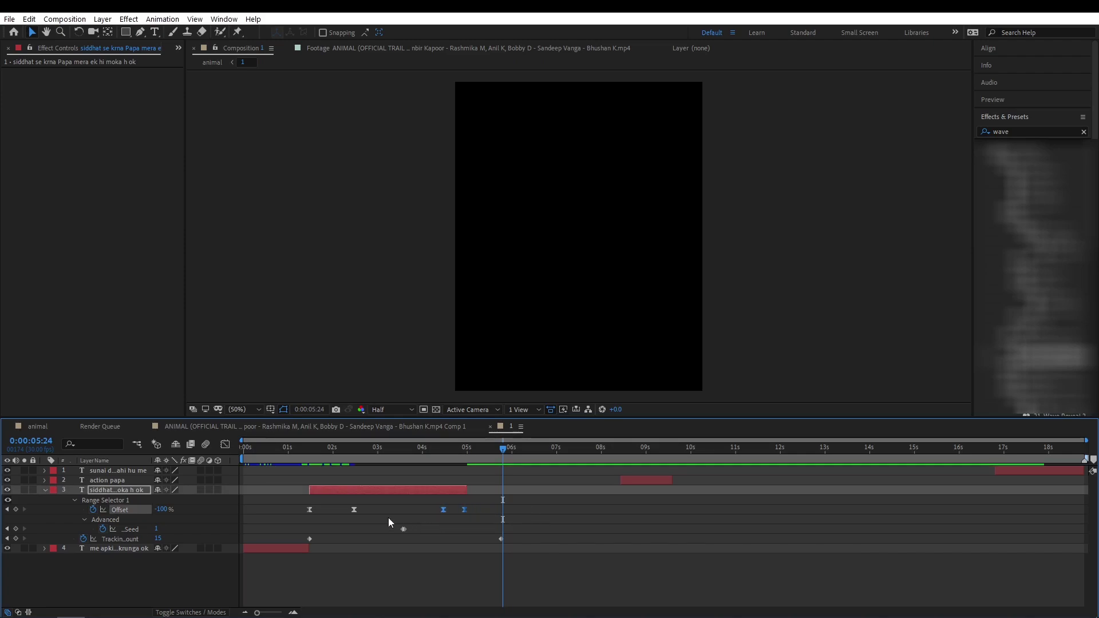
left_click(295, 548)
key("u")
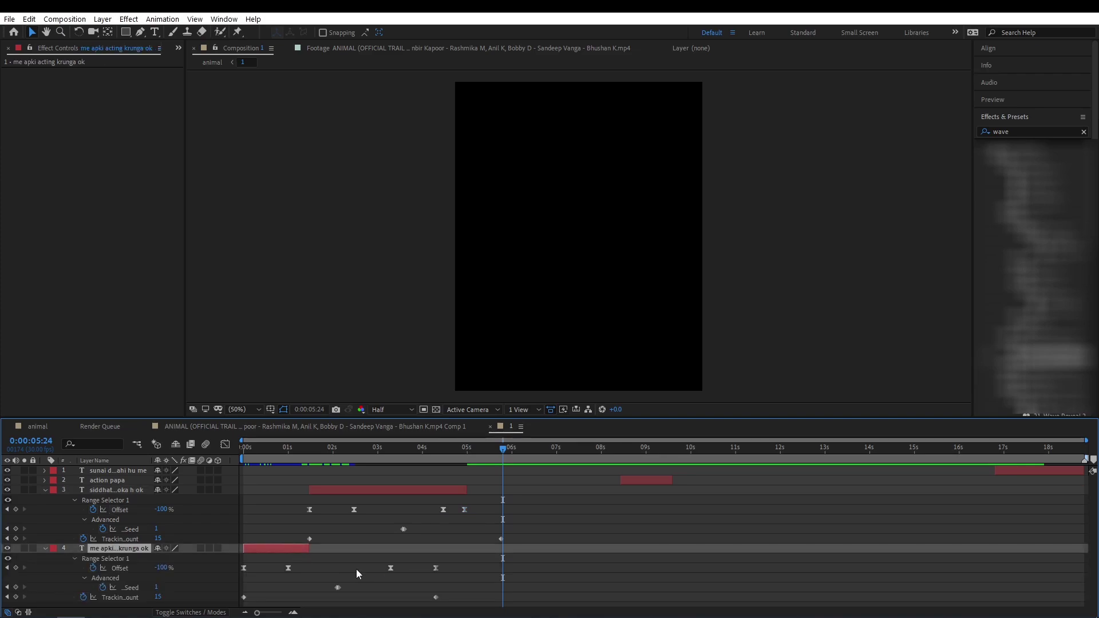
left_click_drag(527, 560, 321, 568)
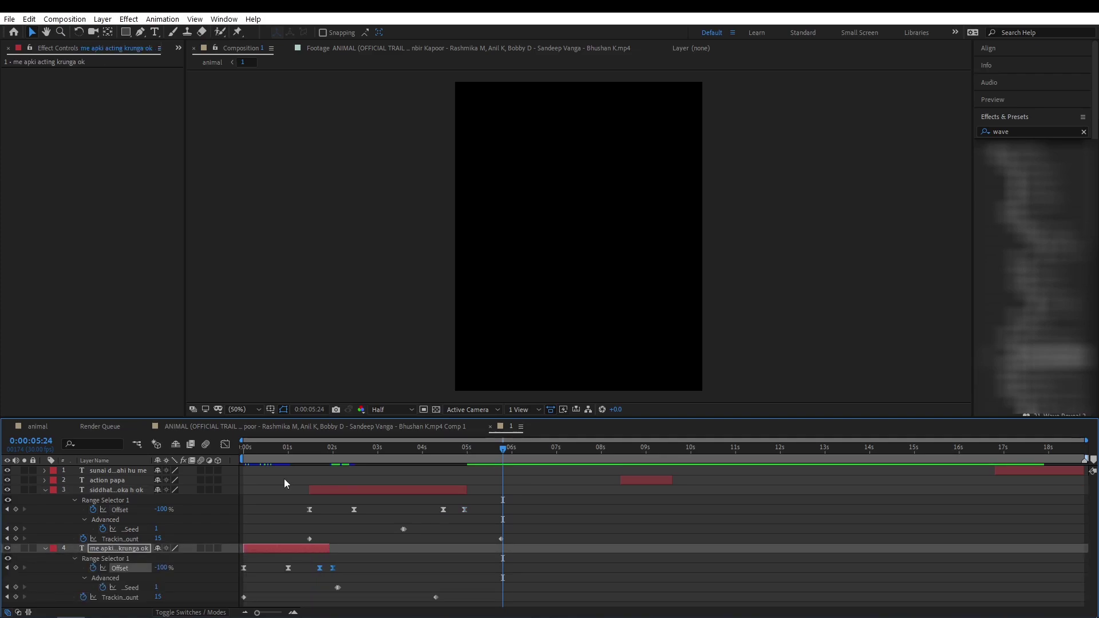
Pull the action papa and SUNAI DE RAHA HE closing Offset keyframes earlier, then return to the animal comp
left_click_drag(317, 452, 492, 453)
left_click(647, 479)
key("u")
left_click(613, 453)
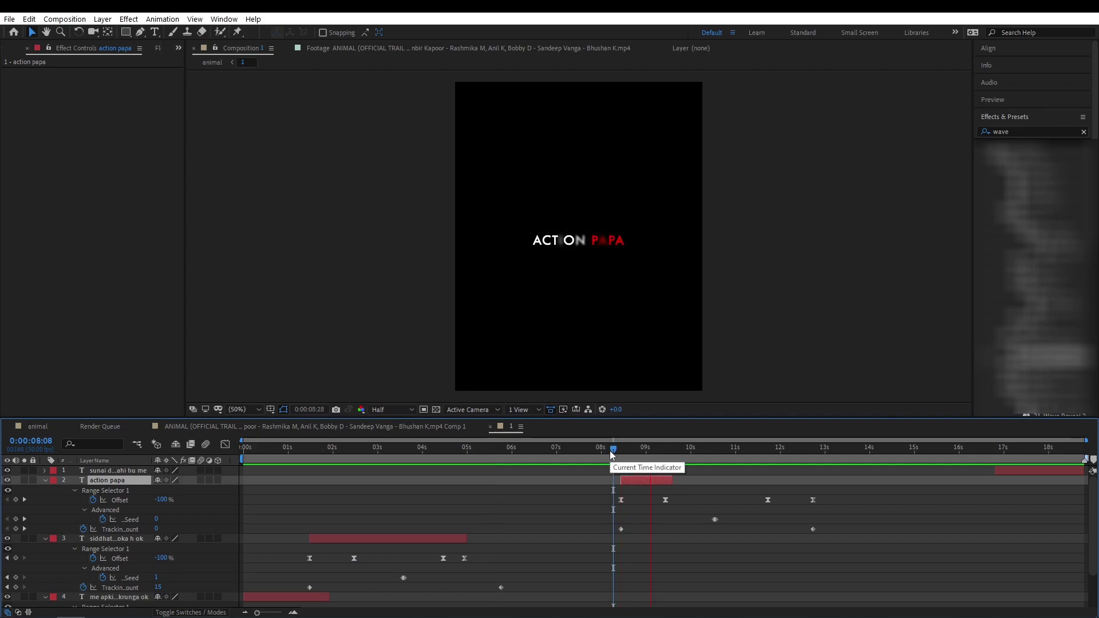
left_click_drag(614, 452, 731, 452)
left_click_drag(768, 500, 690, 500)
left_click_drag(813, 500, 713, 500)
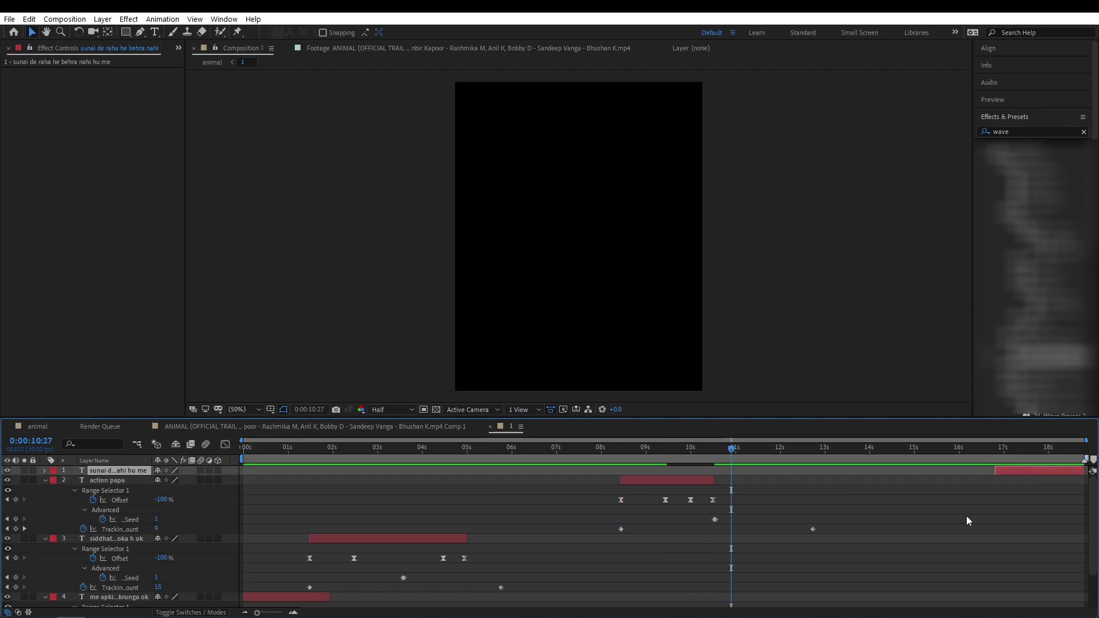
left_click(1041, 471)
key("u")
key("o")
left_click_drag(995, 491, 894, 492)
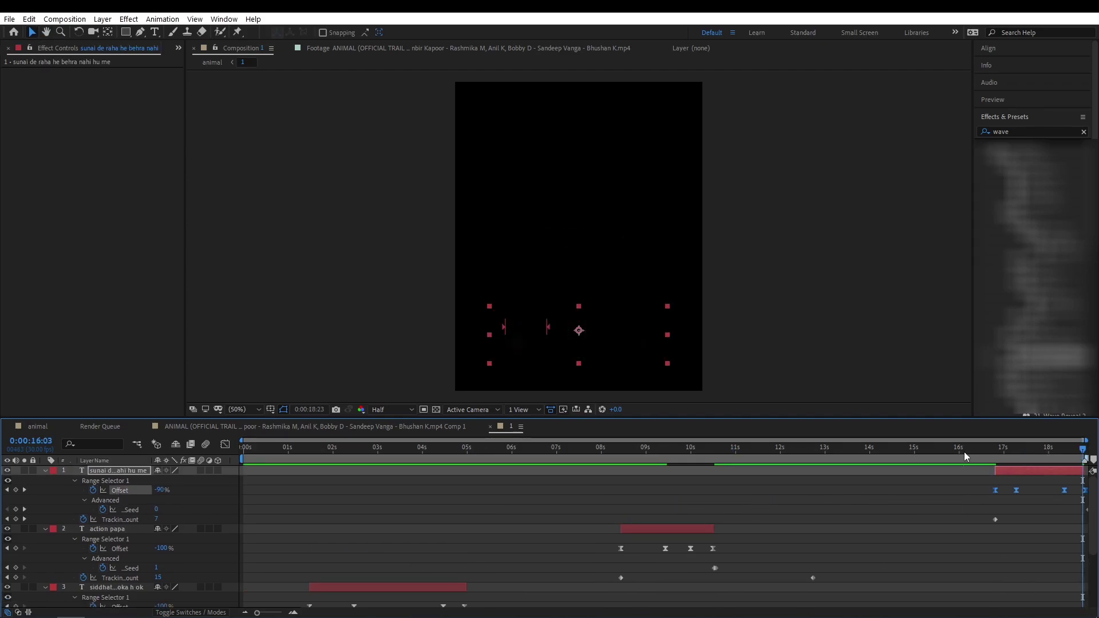
key("shift+Escape")
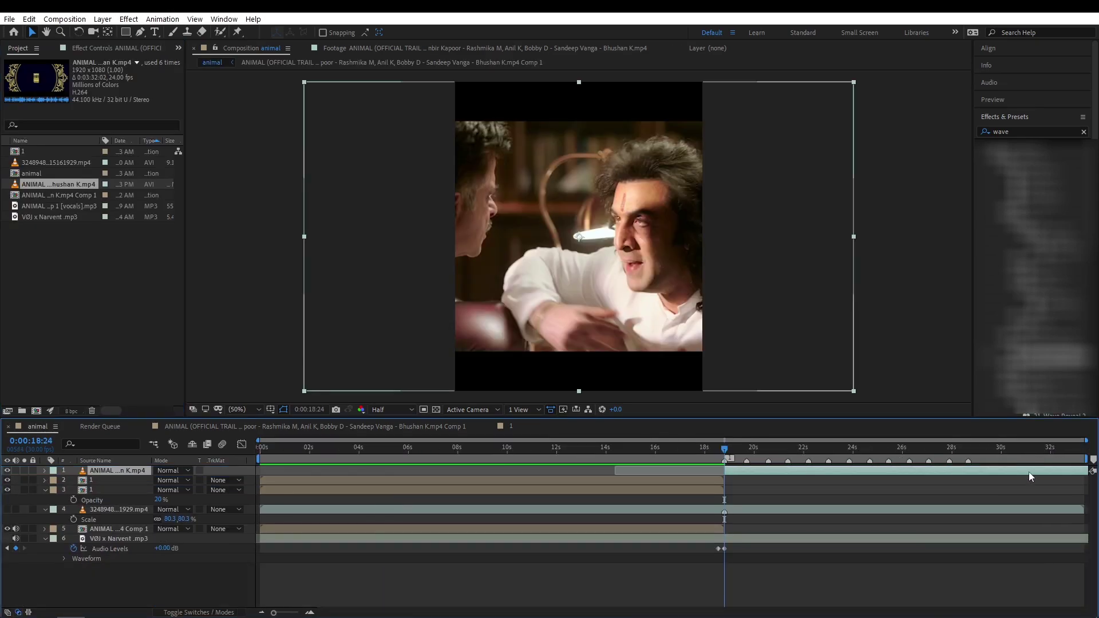
Extend the top trailer layer to start at 0s, duplicate it, and delete all its layer markers
left_click_drag(1031, 477, 584, 442)
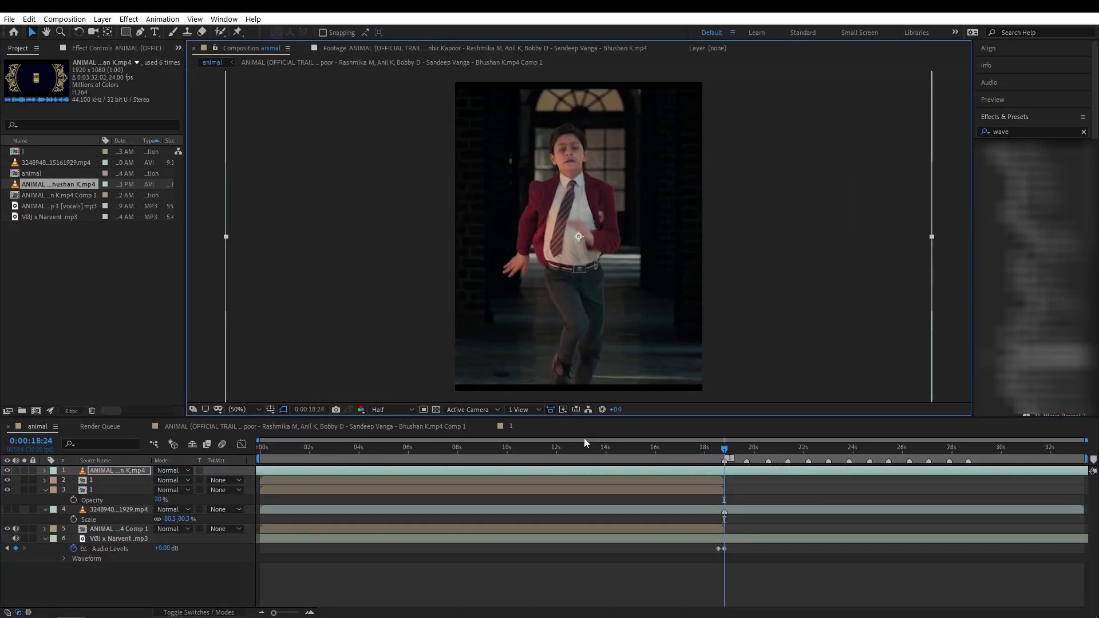
key("ctrl+d")
scroll(883, 498, "up", 3, "alt")
right_click(819, 461)
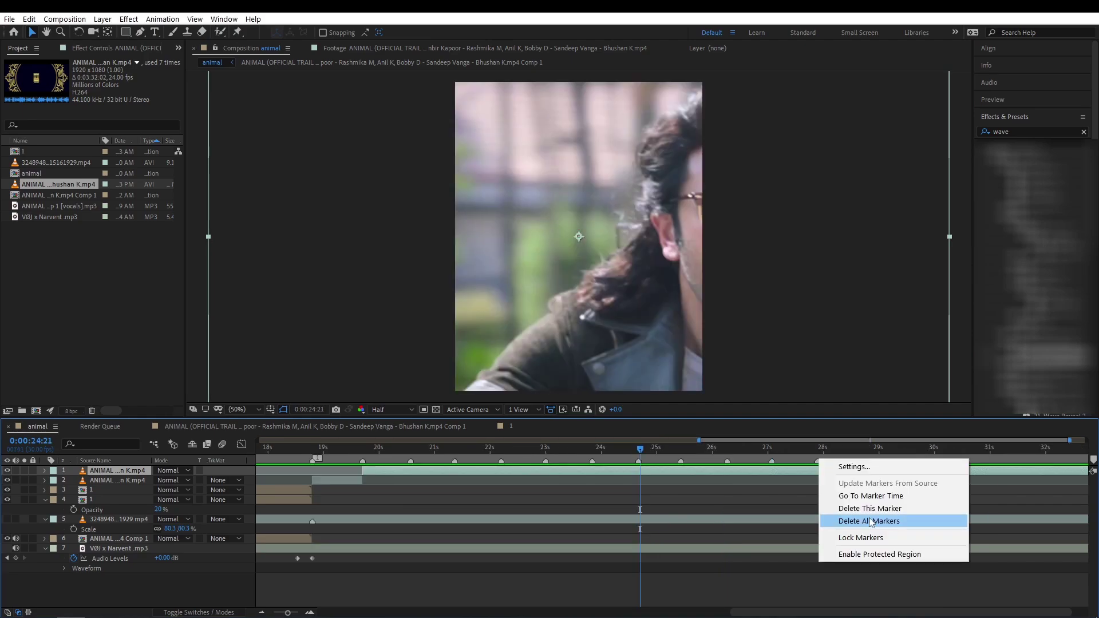
left_click(871, 521)
scroll(304, 464, "up", 2, "alt")
Hide the top two trailer layers and add composition markers on the music beats from about 19s
left_click(341, 449)
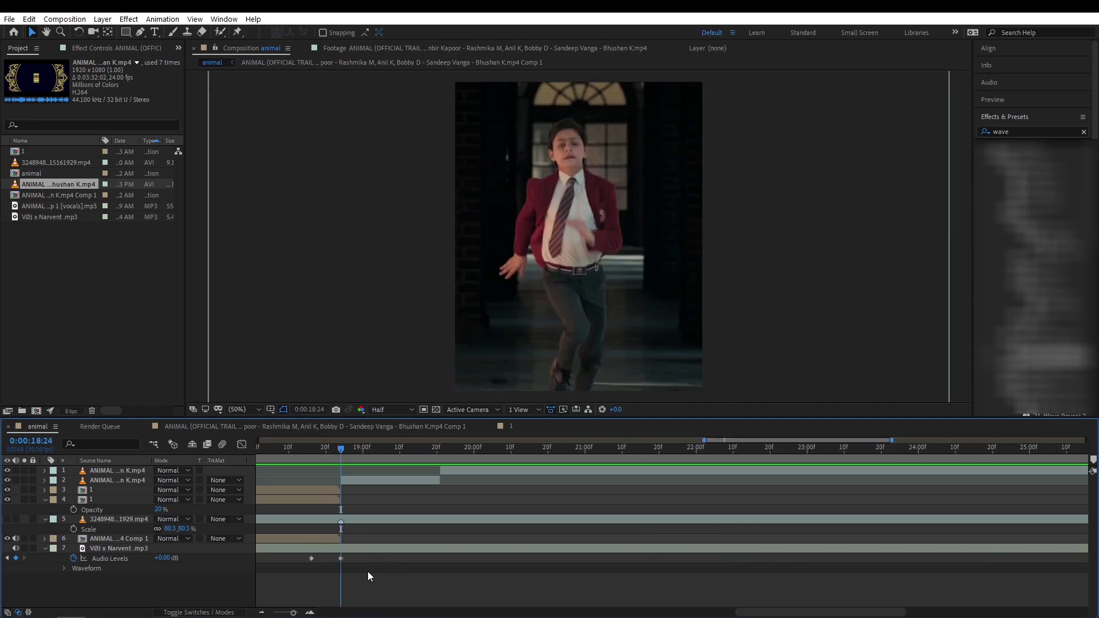
key("shift+1")
scroll(369, 572, "down", 2, "alt")
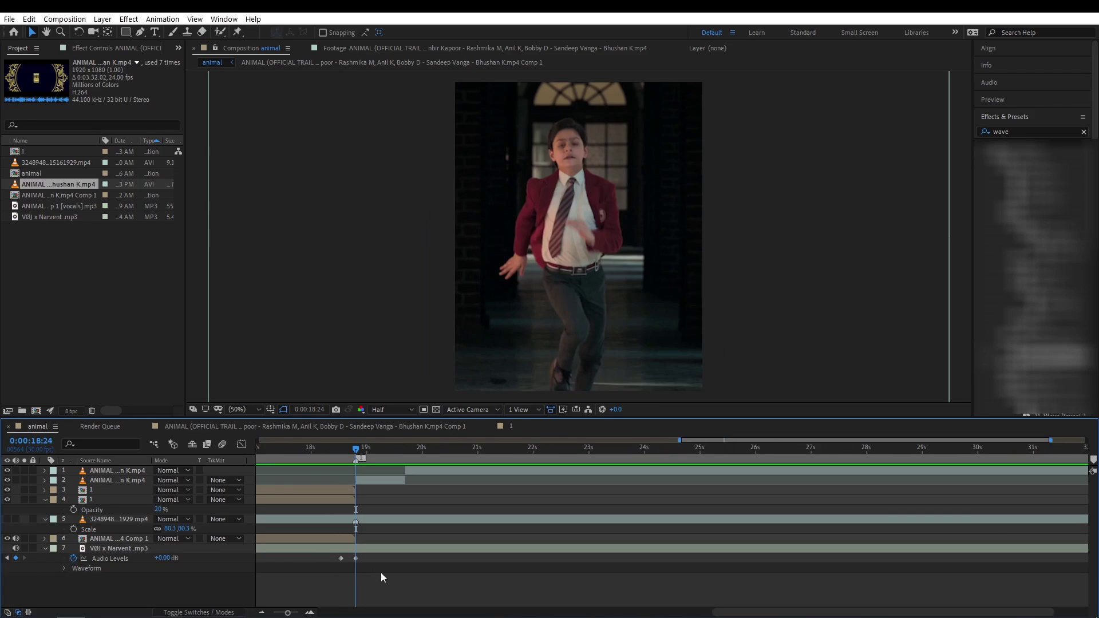
left_click_drag(7, 470, 7, 481)
scroll(719, 596, "down", 3, "alt")
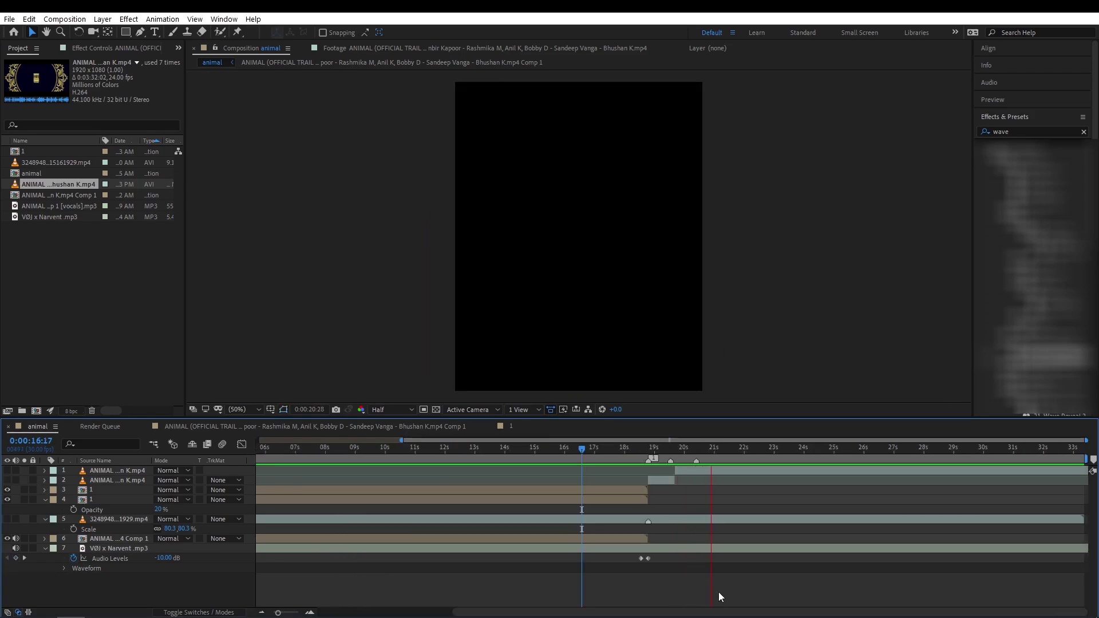
key("KP_Multiply")
key("KP_Multiply")
key("KP_Multiply")
key("KP_Multiply")
key("KP_Multiply")
left_click(847, 450)
scroll(847, 464, "up", 4, "alt")
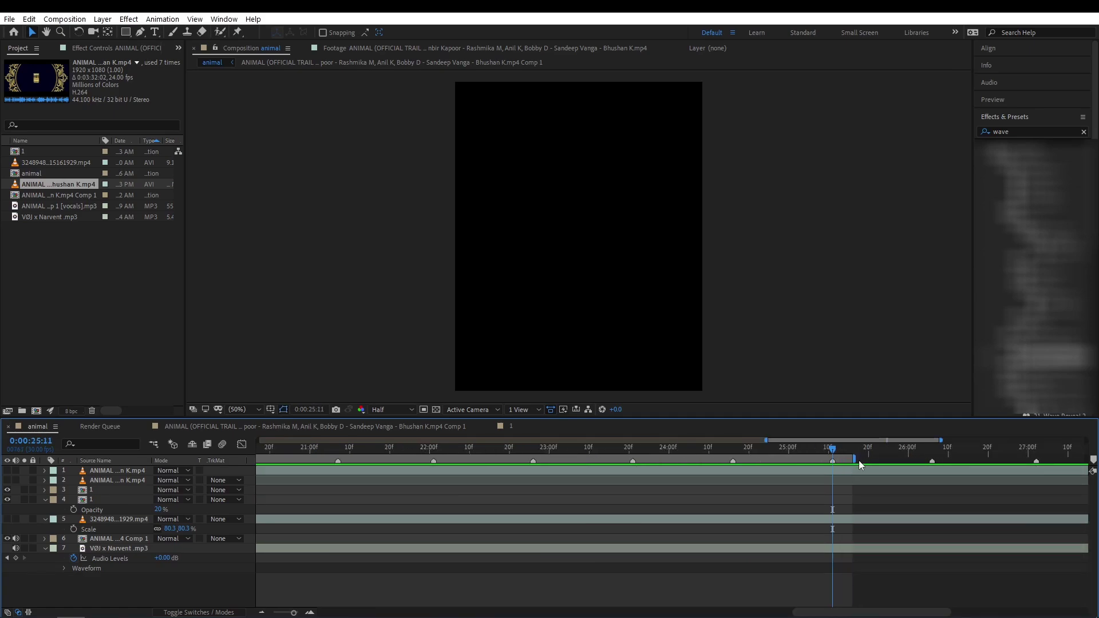
End the work area at 25:11 and trim the animal comp to the work area
left_click_drag(858, 462, 840, 463)
right_click(820, 461)
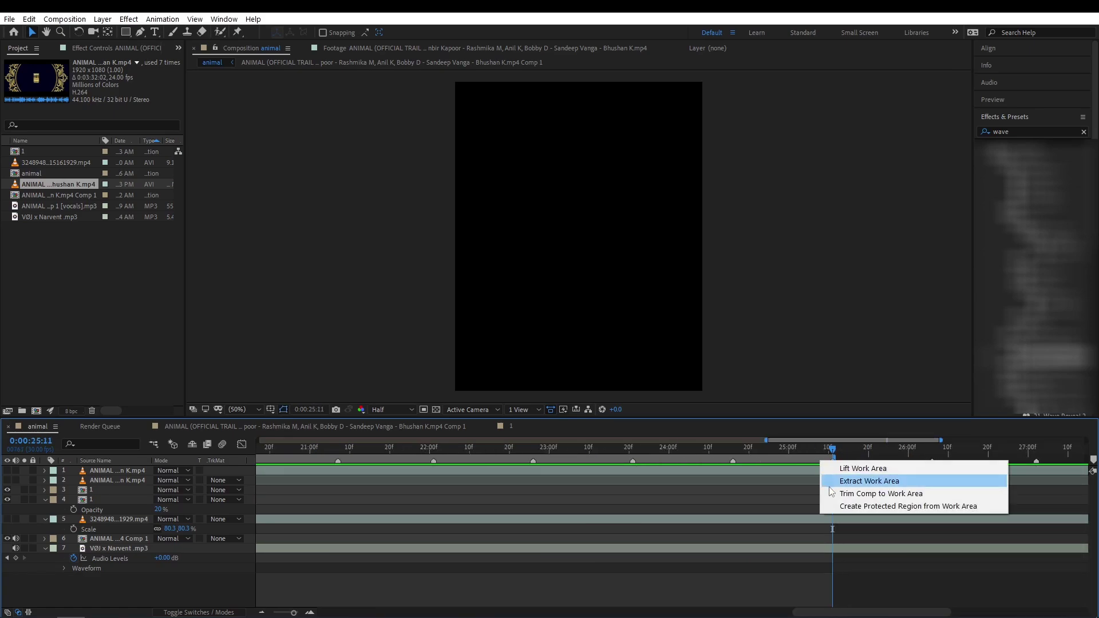
left_click(830, 481)
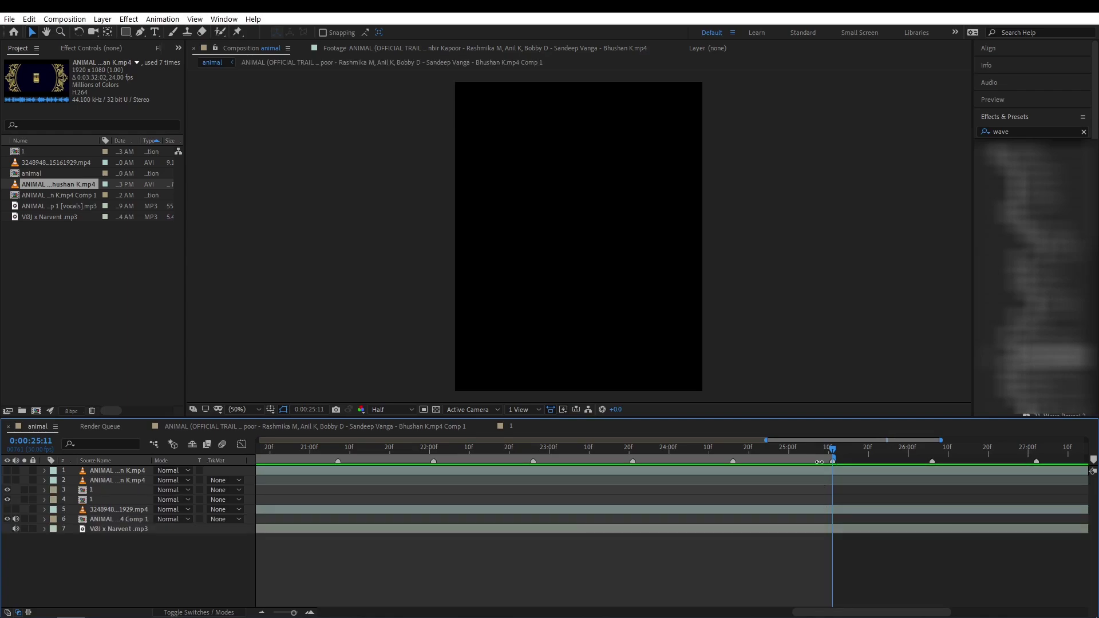
right_click(819, 459)
left_click(839, 493)
Slide the top trailer clip to start at 19:10 and trim layer 2's out point to meet it
left_click(947, 473)
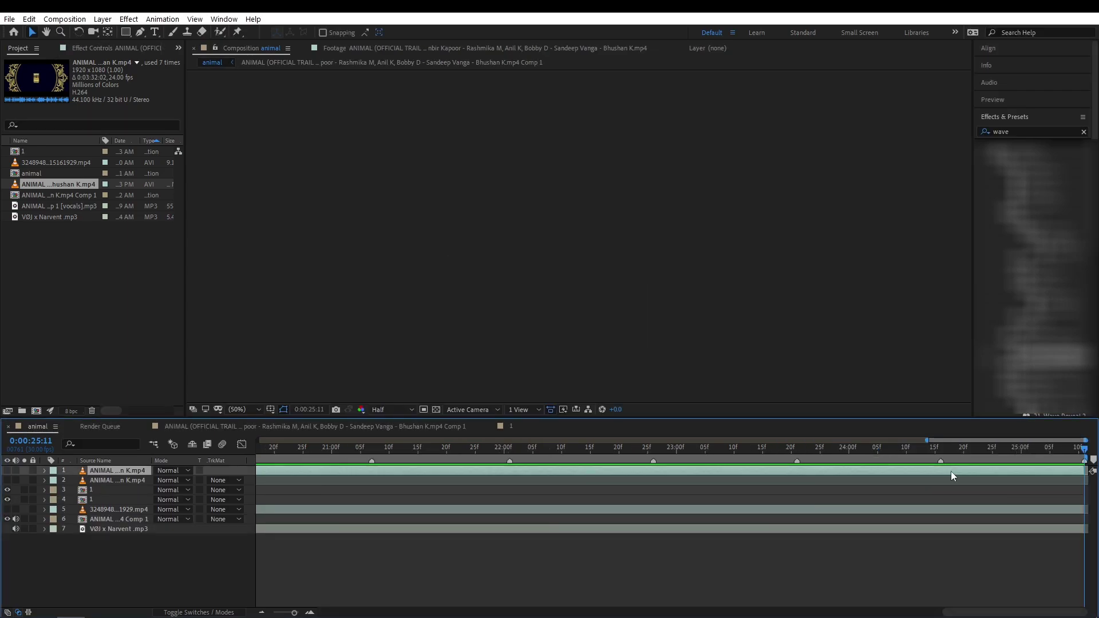
key(";")
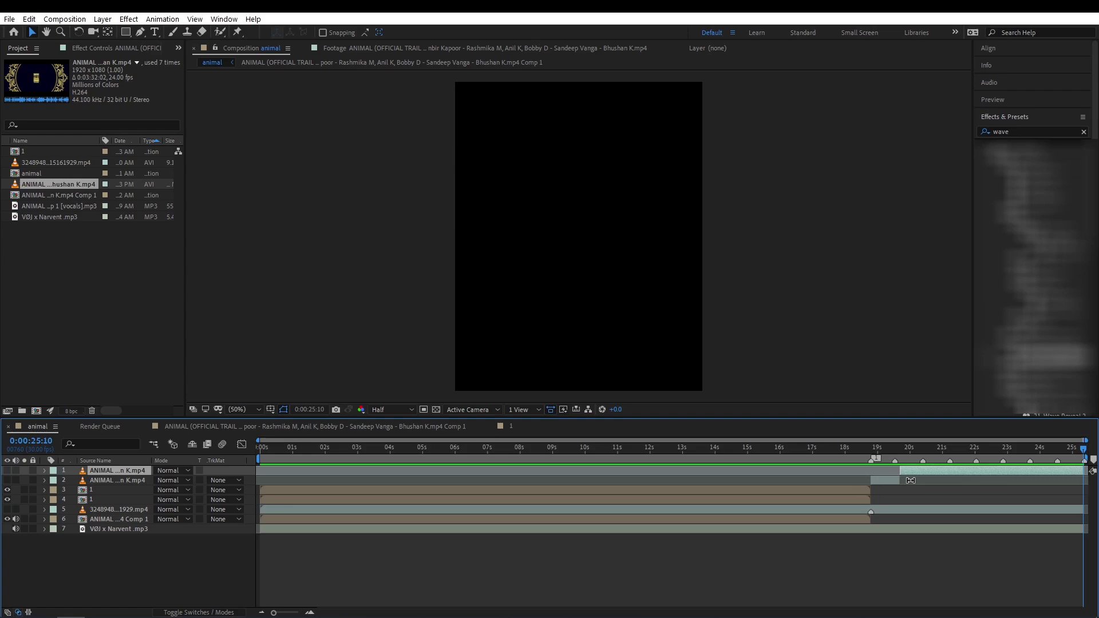
key("equal")
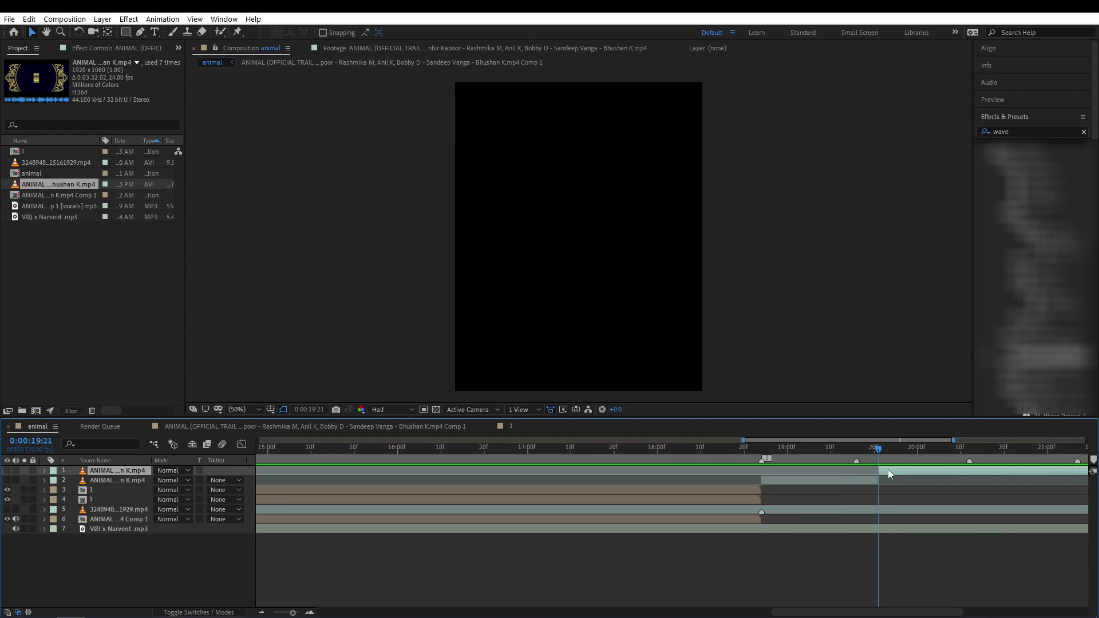
left_click_drag(889, 473, 867, 472)
left_click(831, 455)
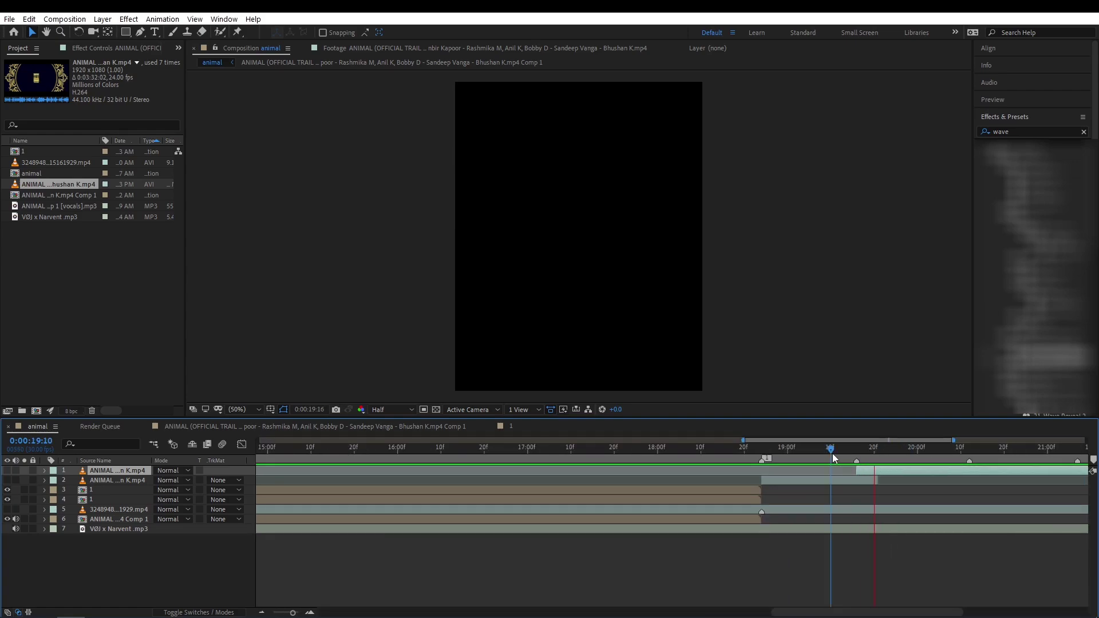
key("Page_Down")
left_click(7, 480)
left_click(826, 455)
key("space")
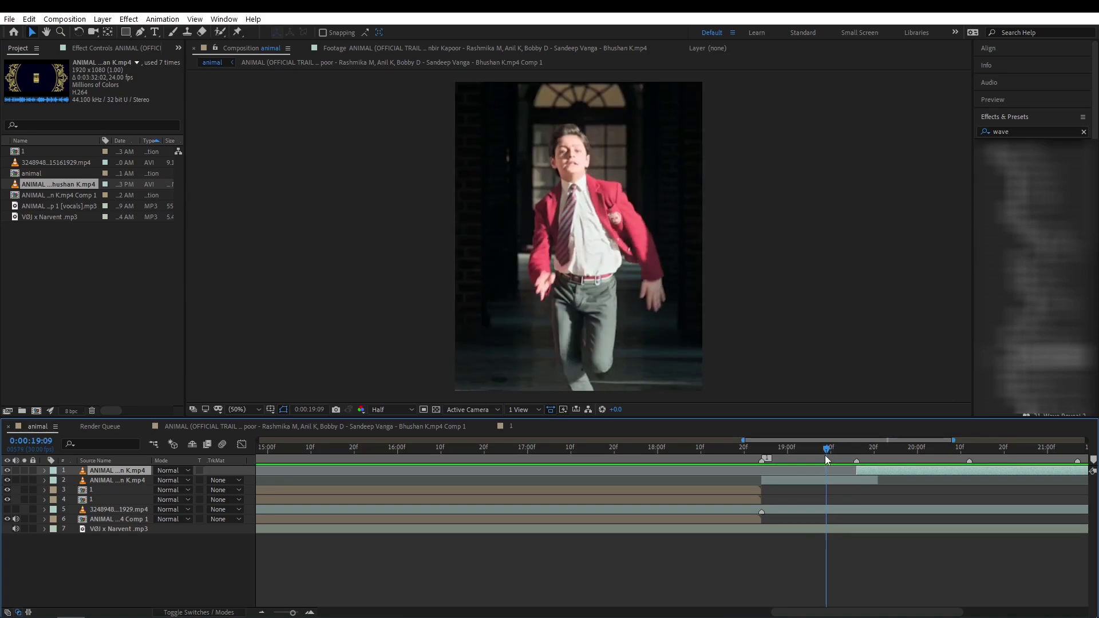
left_click(831, 457)
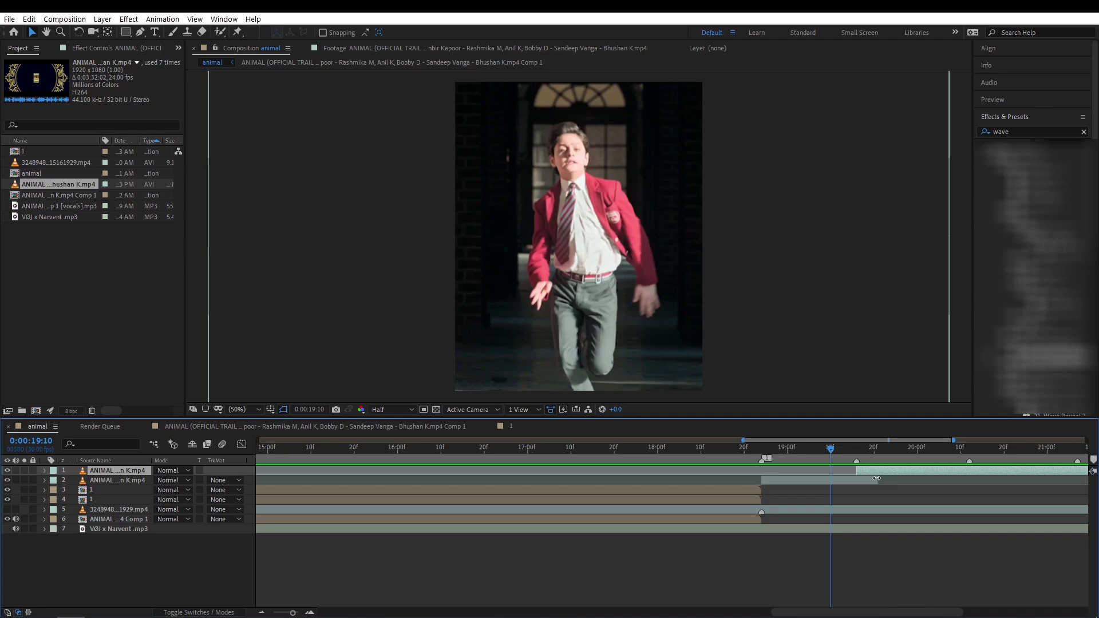
left_click_drag(876, 478, 856, 478)
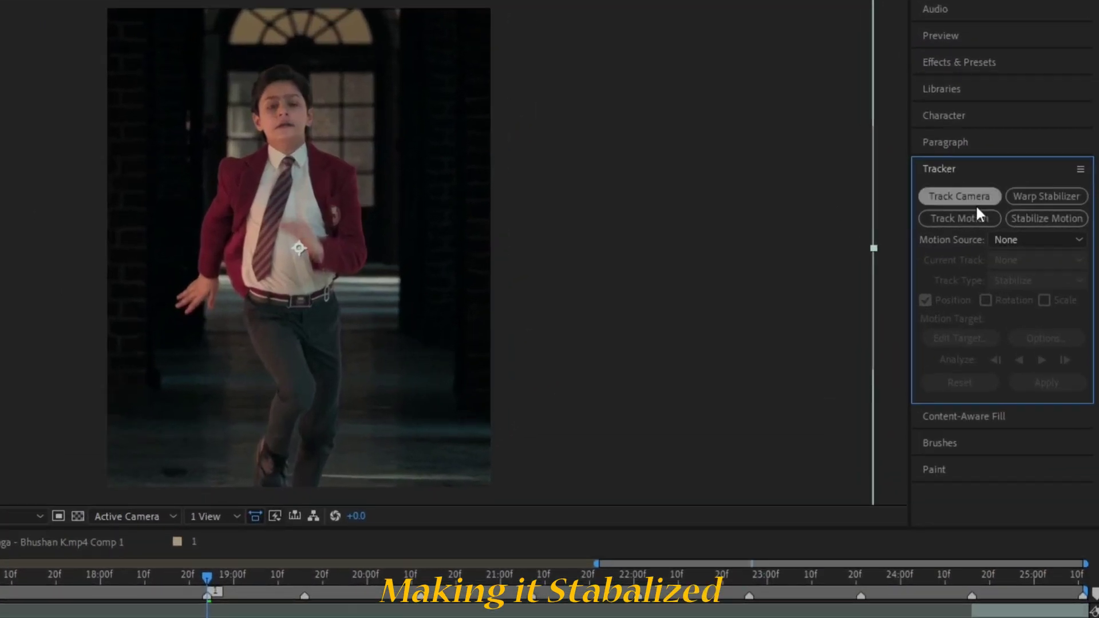
Stabilize the running-boy clip by tracking a point on his collar and applying in X and Y
left_click(1042, 220)
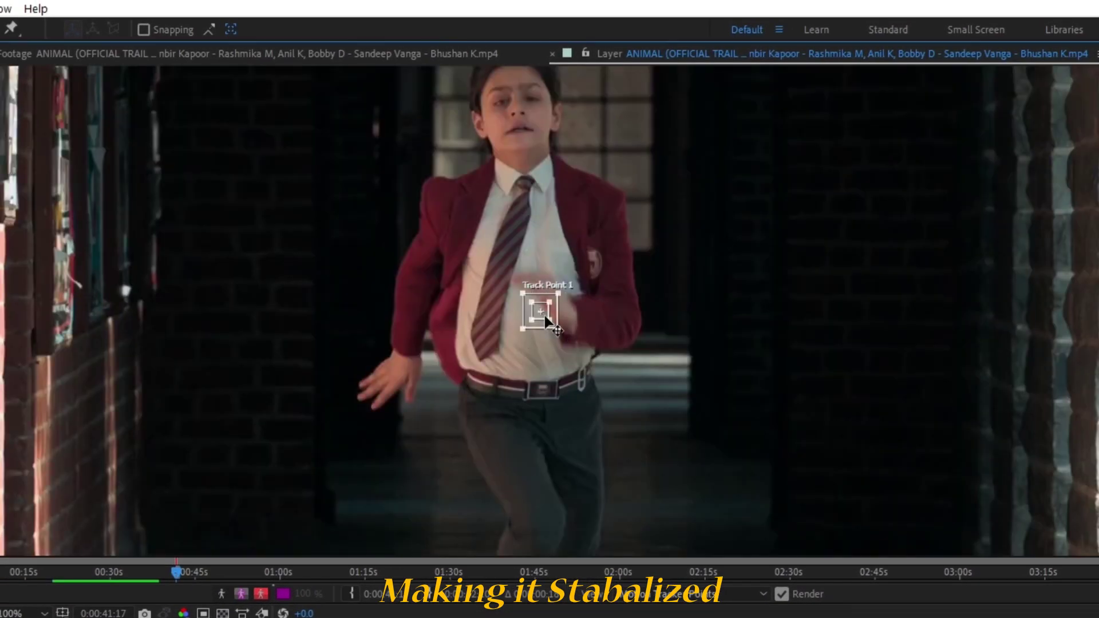
left_click_drag(549, 330, 530, 191)
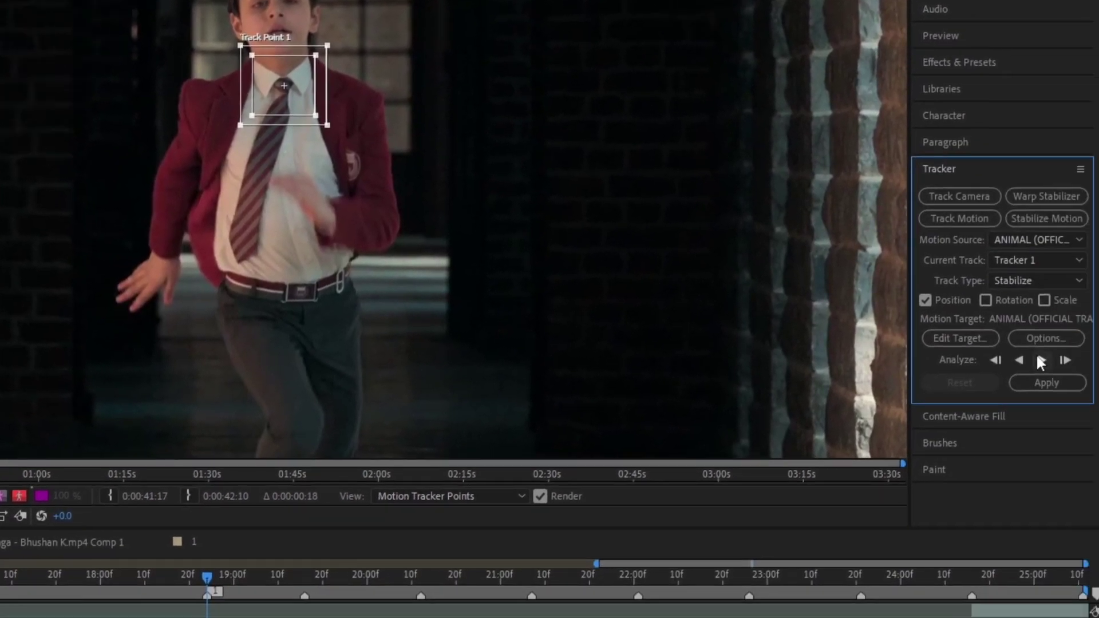
left_click(1041, 361)
left_click(1039, 359)
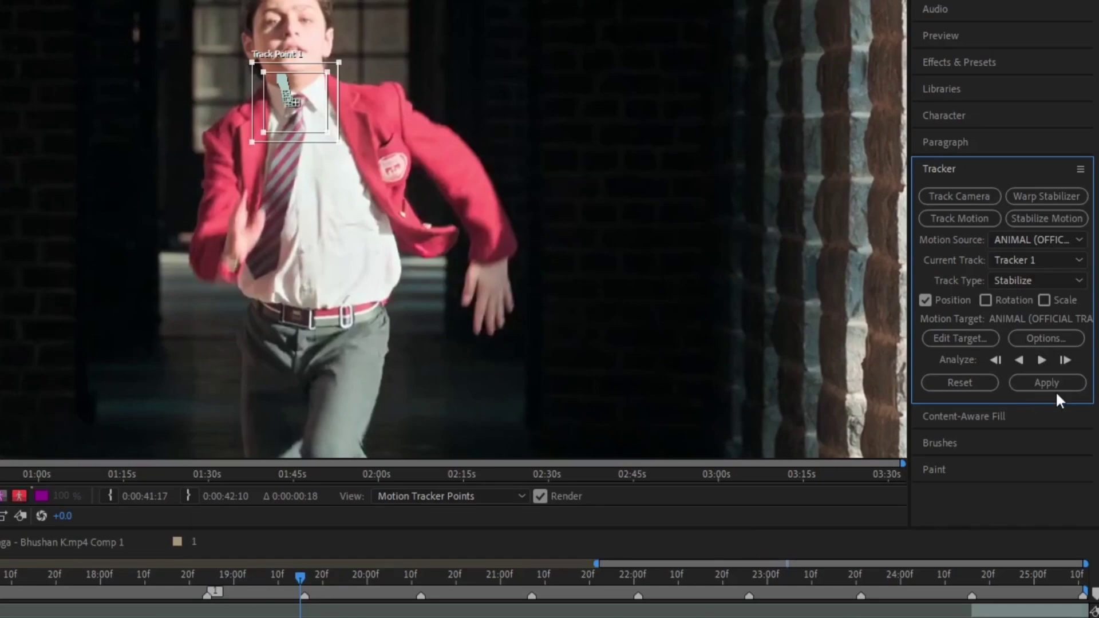
left_click(1053, 390)
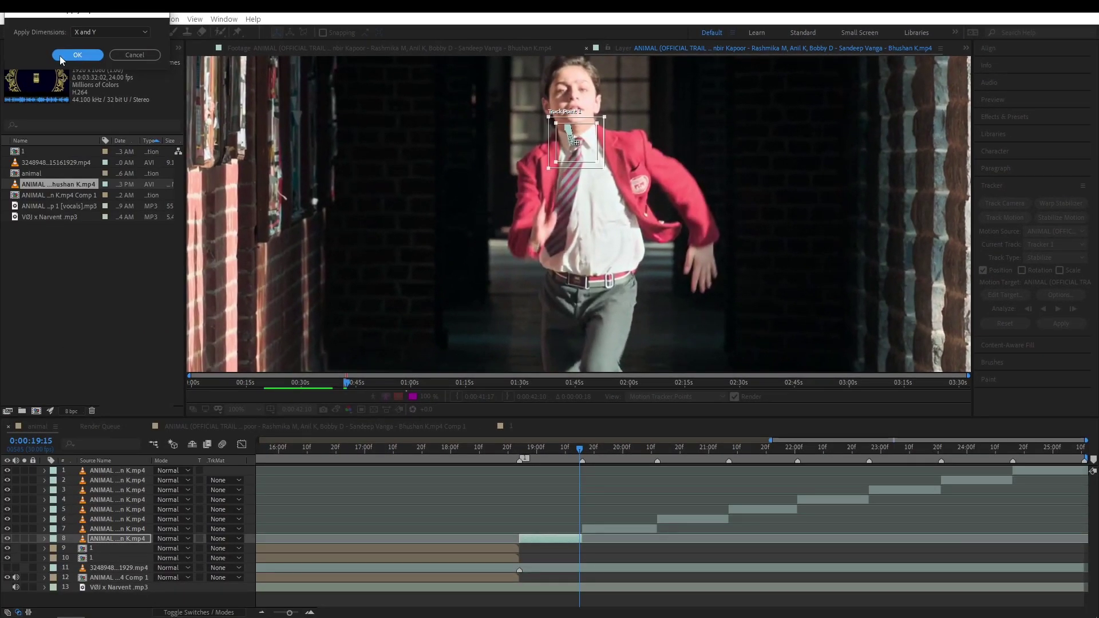
left_click(77, 55)
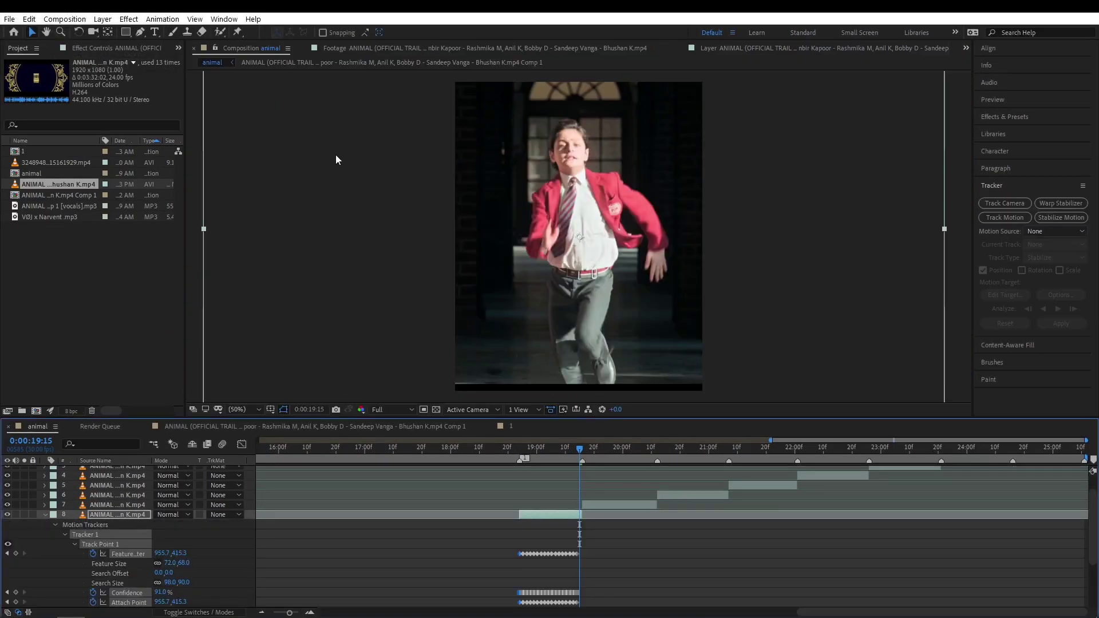
Turn on motion blur for layers 3–8 and the comp, then preview the stabilized clips
left_click(201, 234)
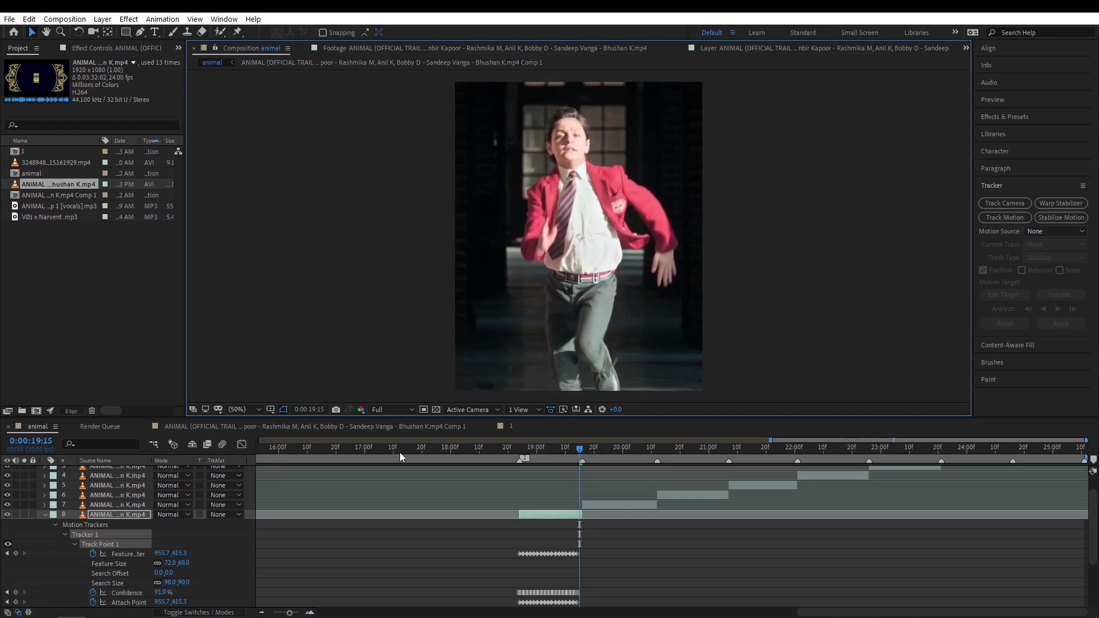
key("i")
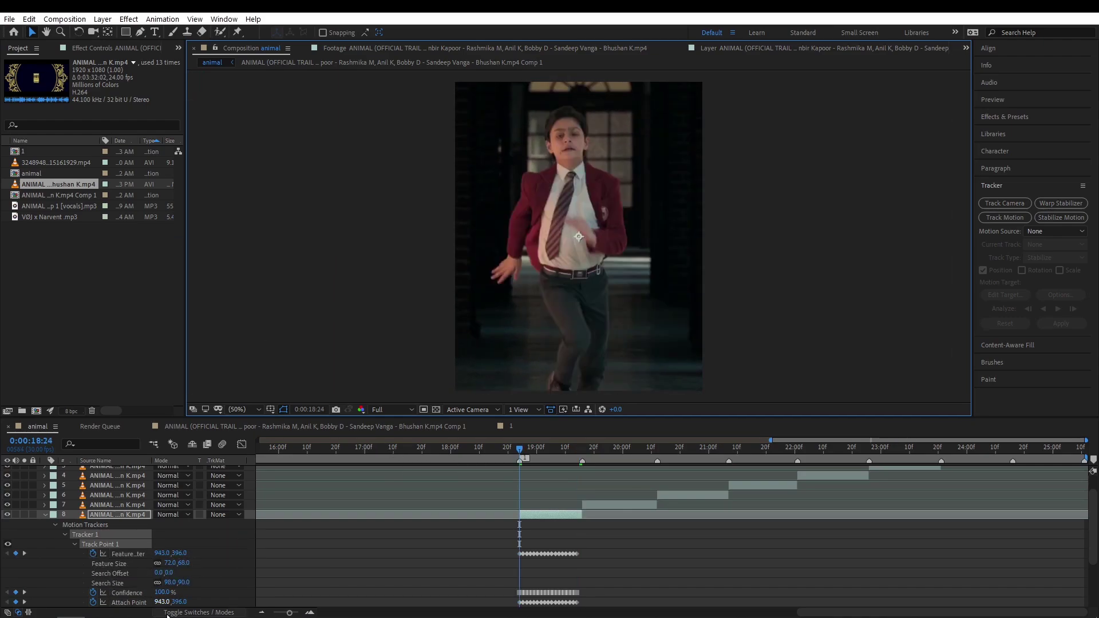
left_click(167, 613)
key("ctrl+a")
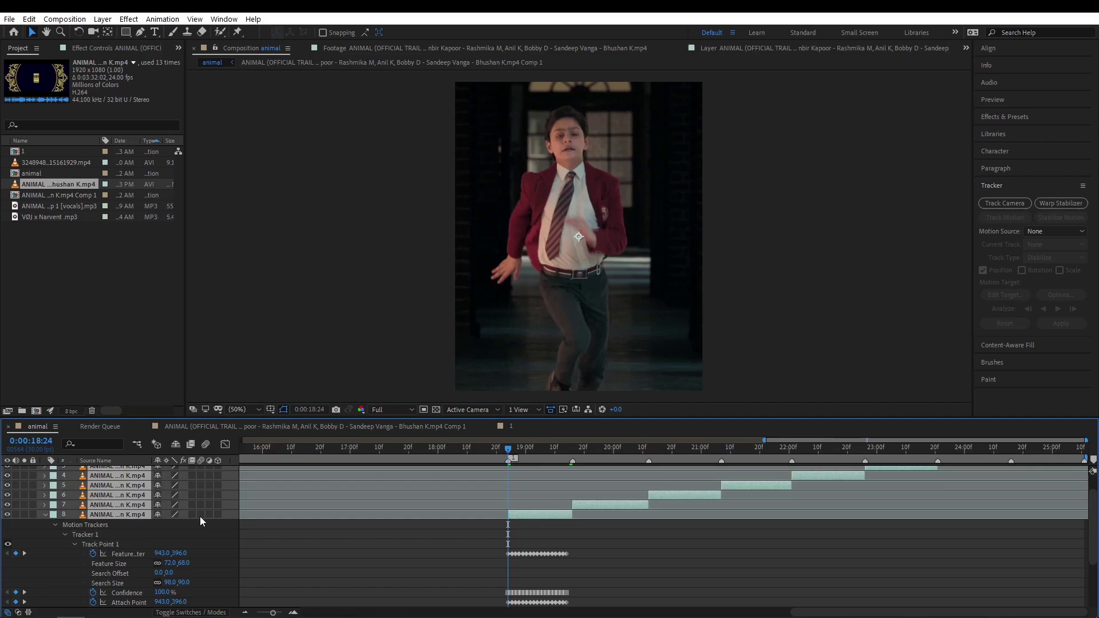
left_click(200, 515)
left_click(332, 530)
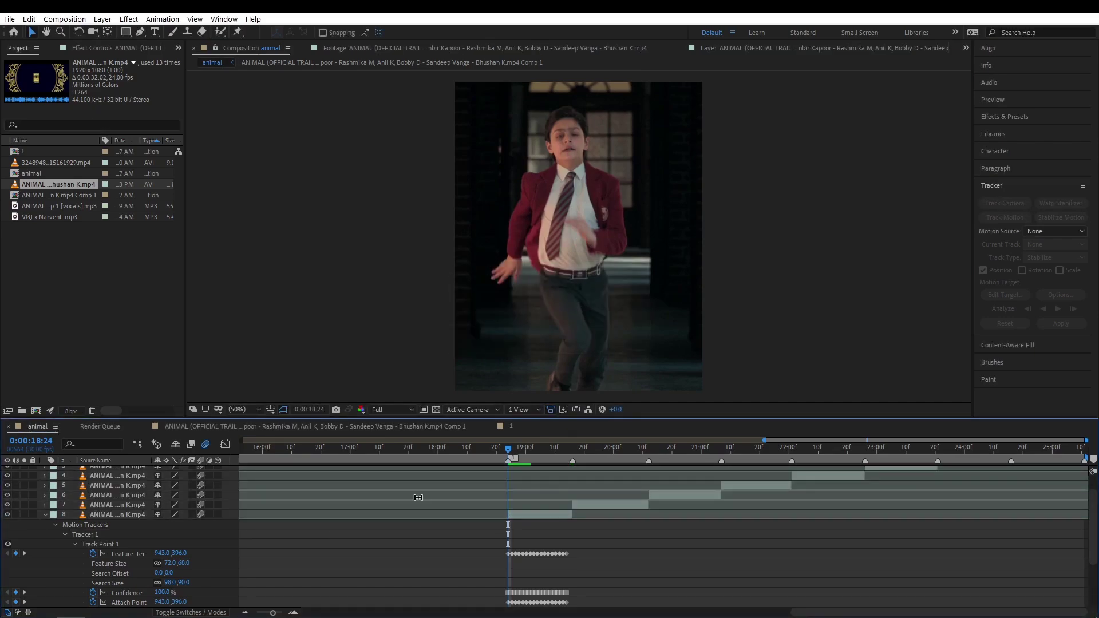
key("space")
left_click(589, 507)
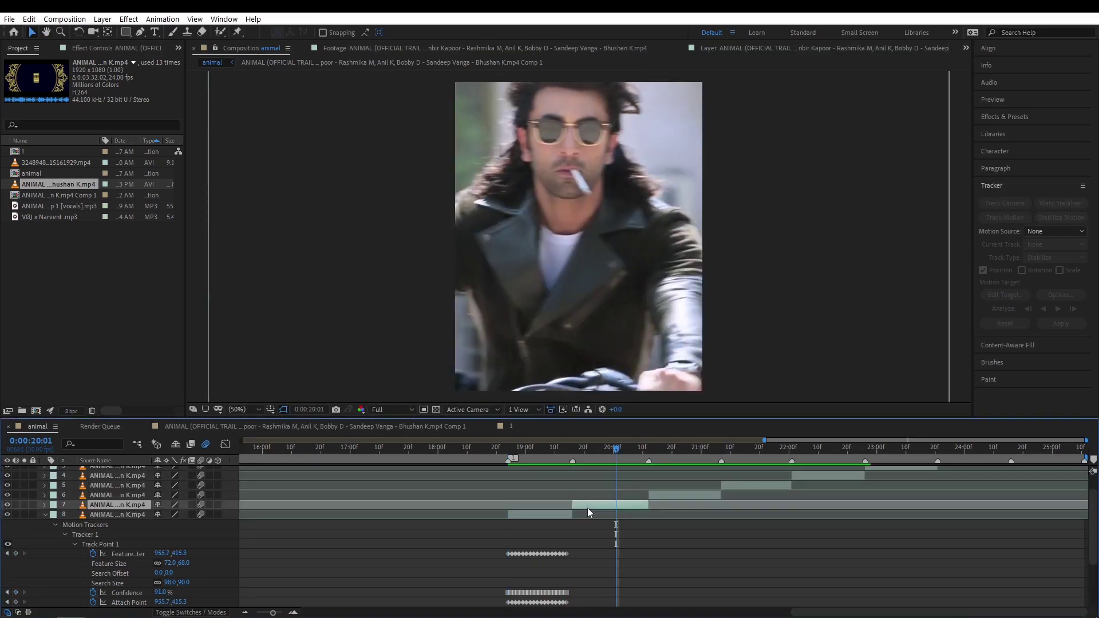
Review layer 7's Position keyframes, track layer 5's clip, and preview the whole comp
key("p")
left_click_drag(610, 462, 592, 459)
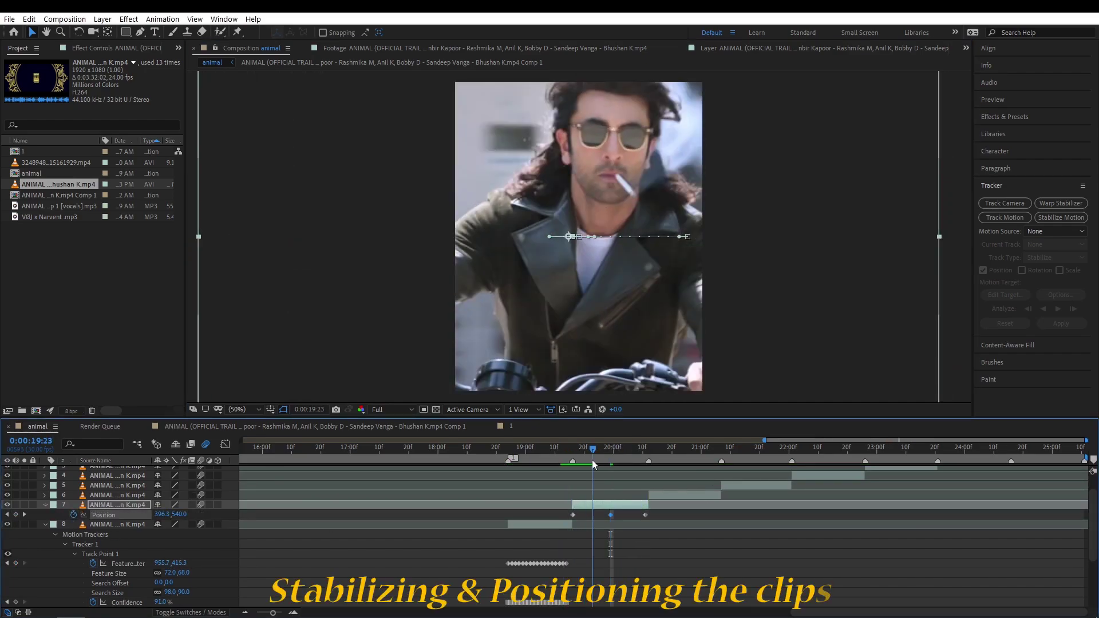
key("space")
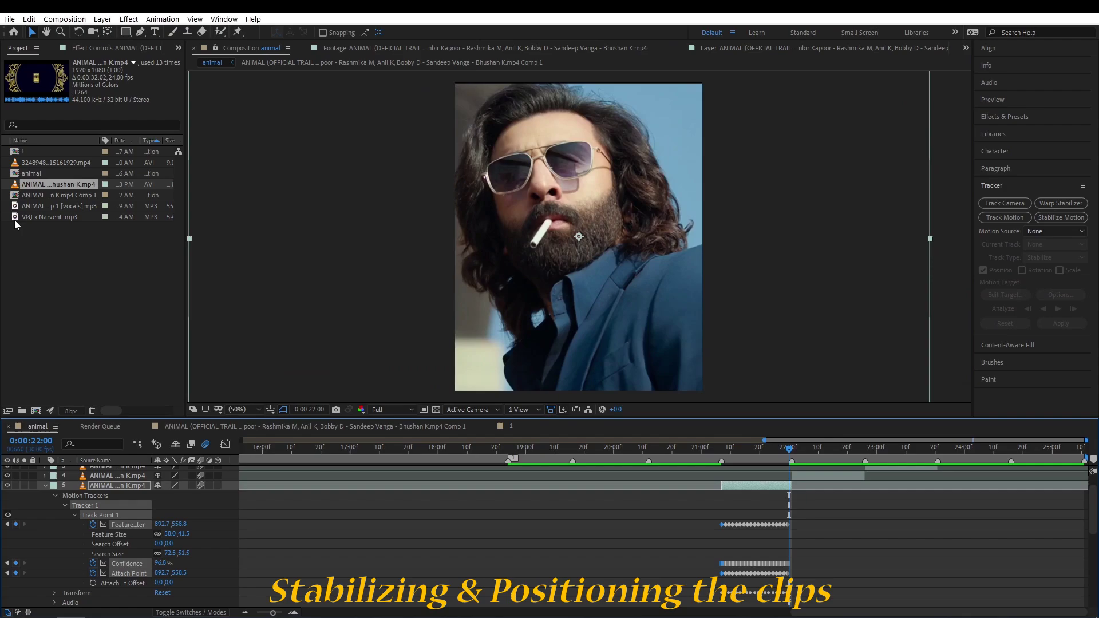
left_click(697, 461)
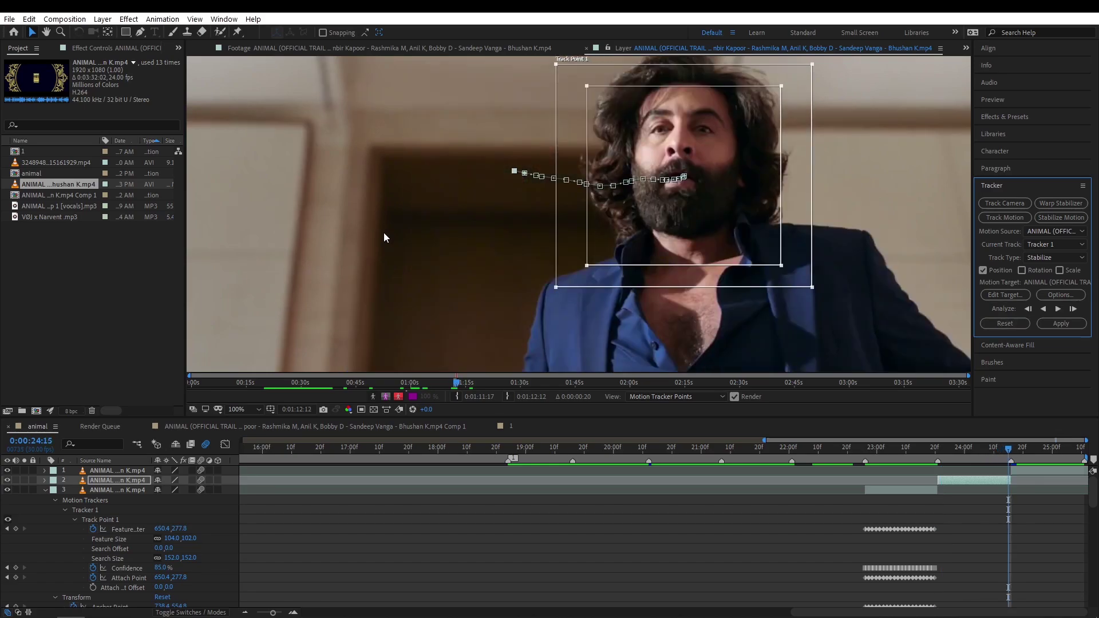
key("backslash")
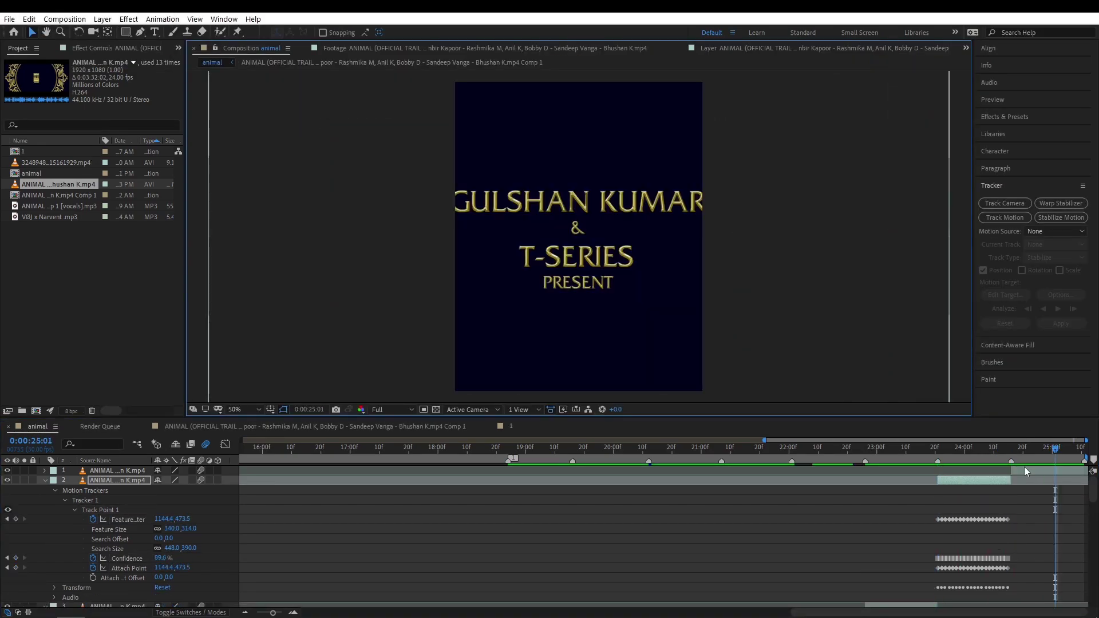
key("space")
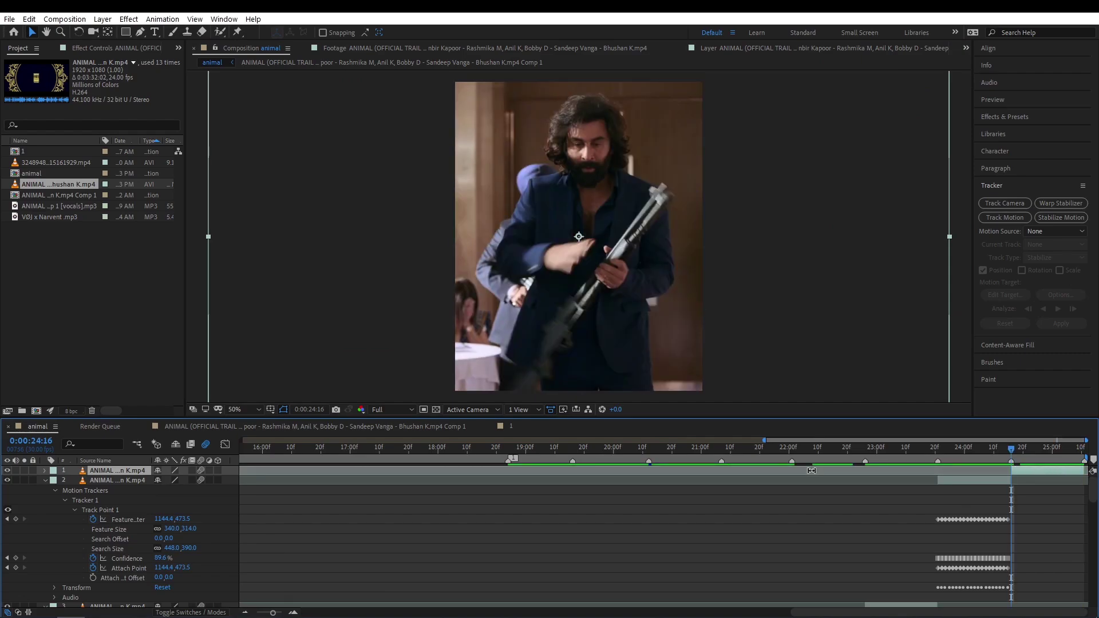
Zoom the timeline to about 17–23 s, set the time to 18:23, and select layer 8's clip
scroll(905, 524, "up", 5)
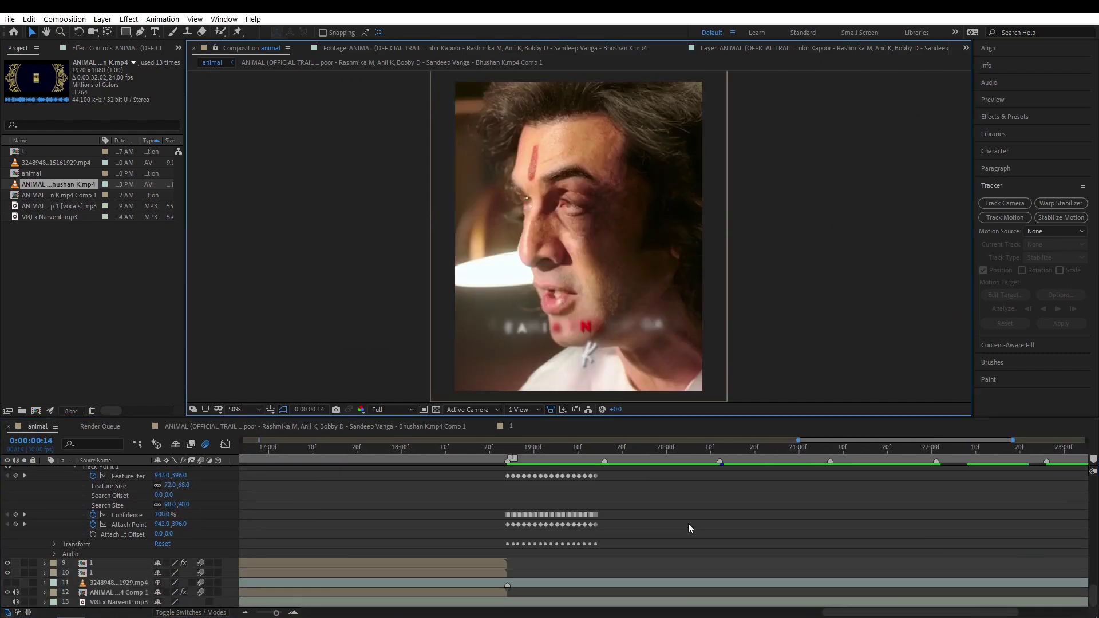
left_click(508, 450)
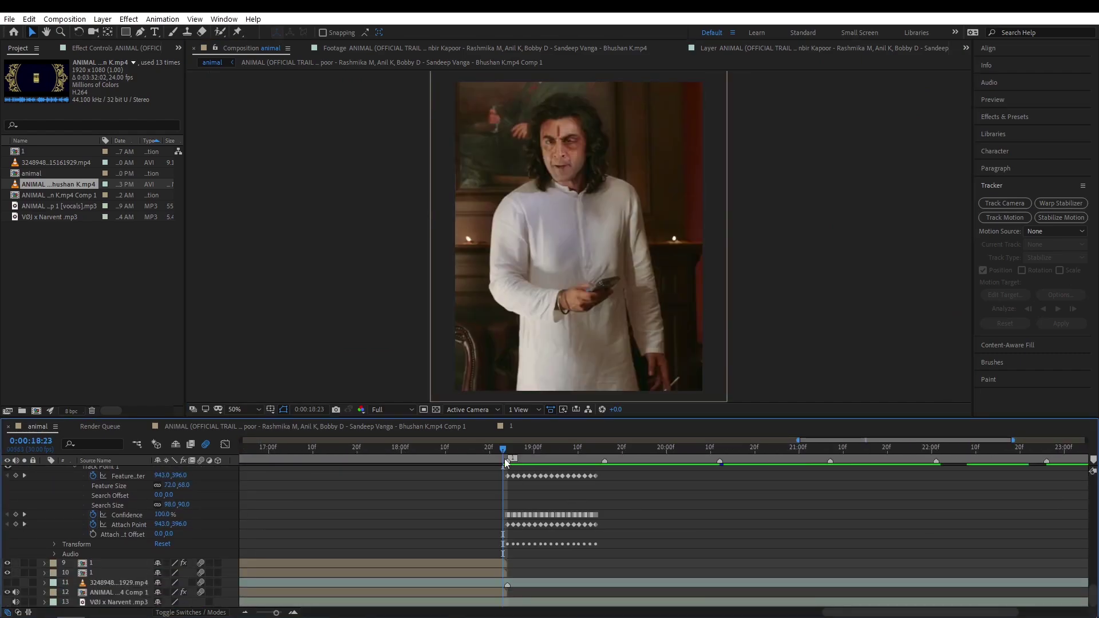
scroll(520, 516, "up", 3)
left_click(526, 496)
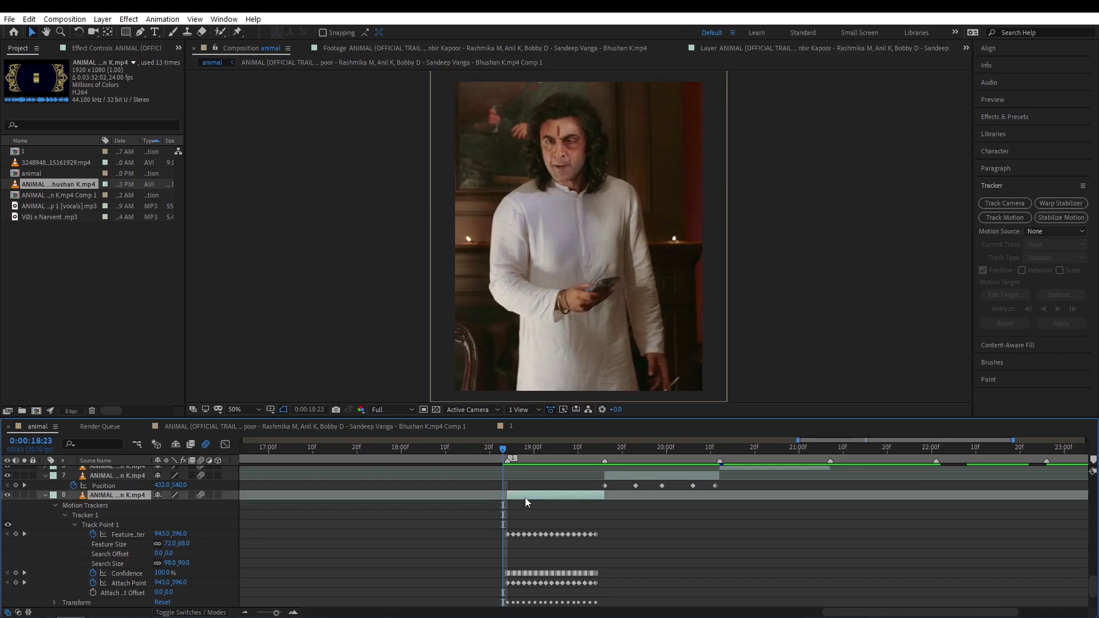
Pre-compose the running-boy clip on layer 8 and apply Twixtor to it
right_click(527, 501)
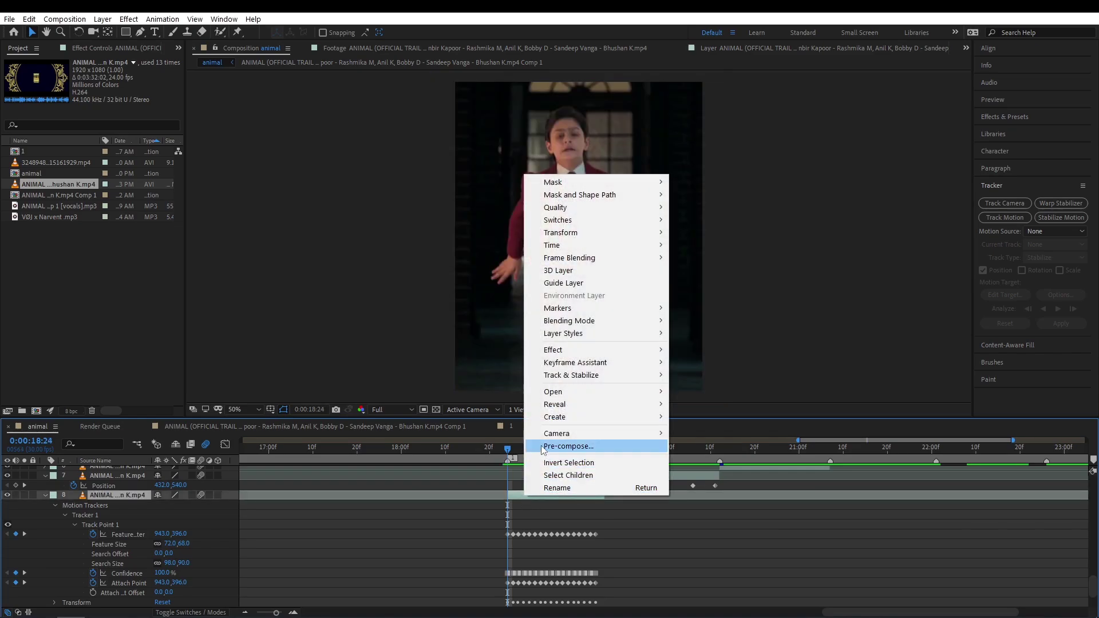
left_click(511, 446)
left_click(152, 178)
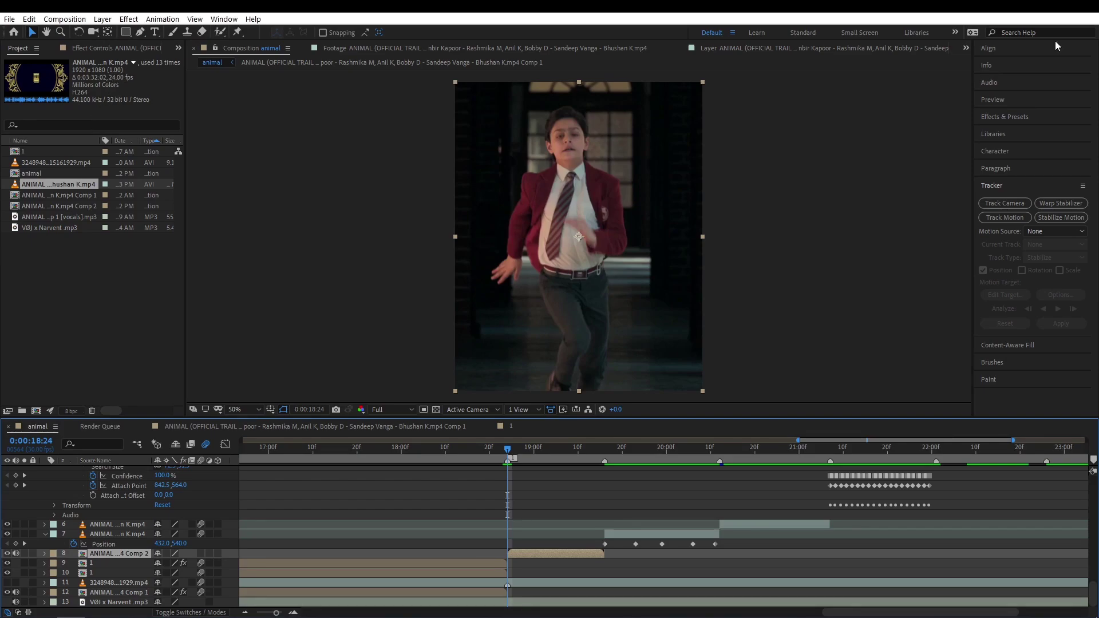
left_click(1065, 117)
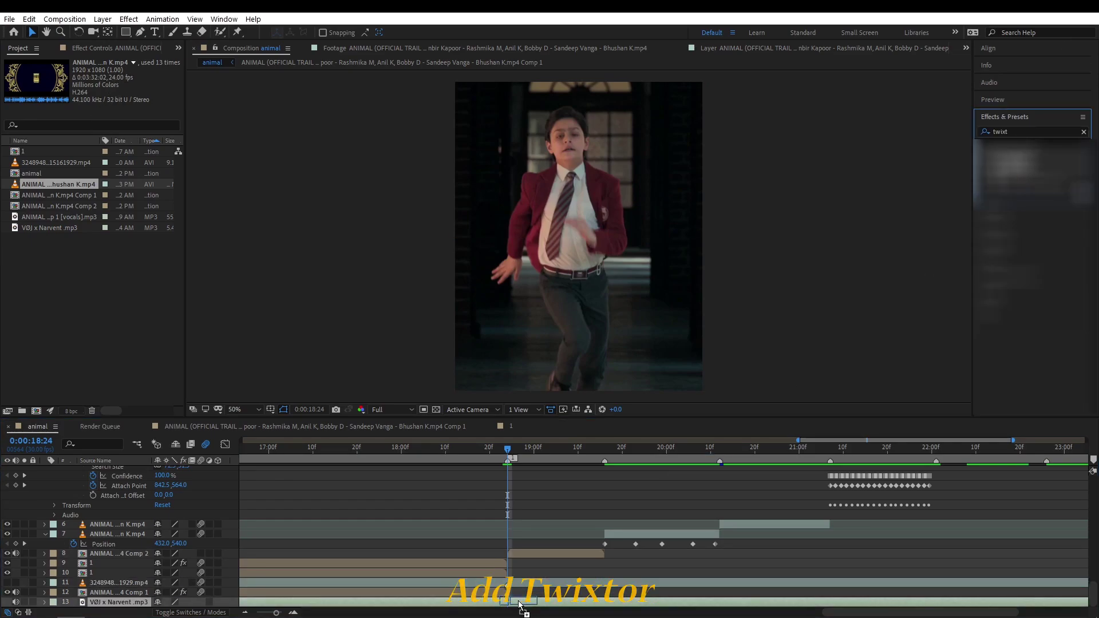
left_click_drag(1008, 152, 510, 554)
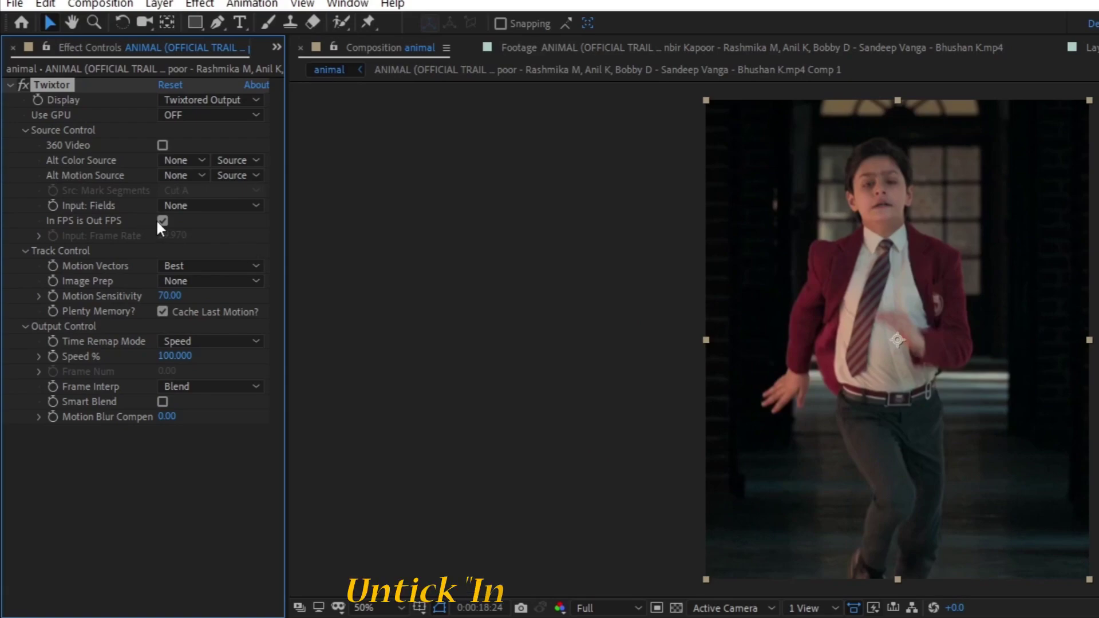
Set Twixtor's input to 24 fps, keep Best motion vectors, and use Contrast/Edge Enhance image prep
left_click(162, 221)
left_click(166, 236)
type("24")
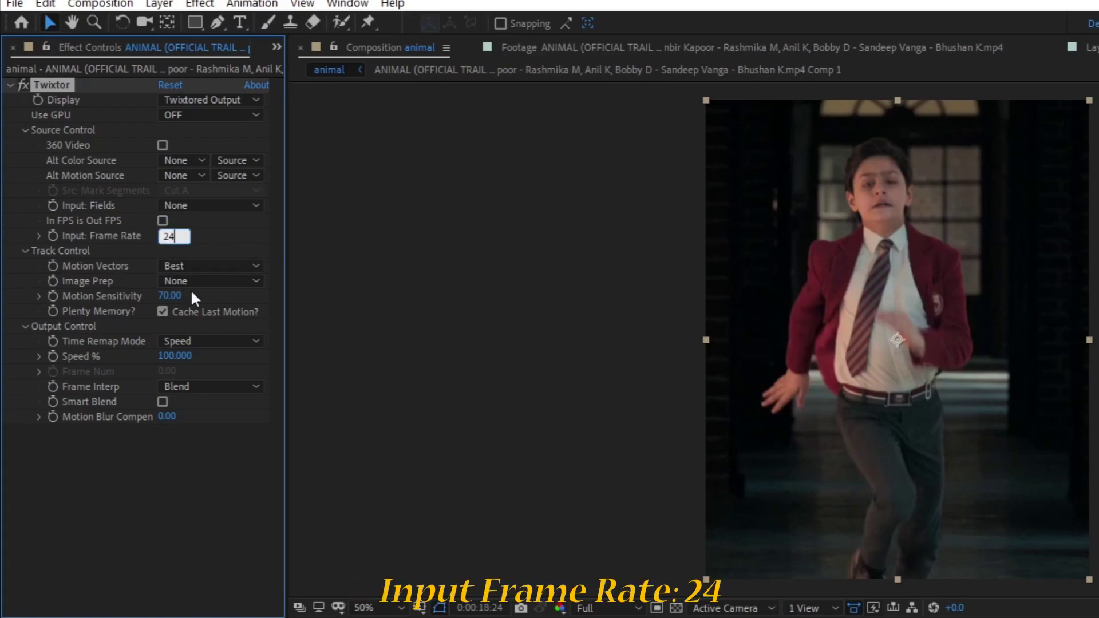
key("Return")
left_click(197, 276)
left_click(197, 267)
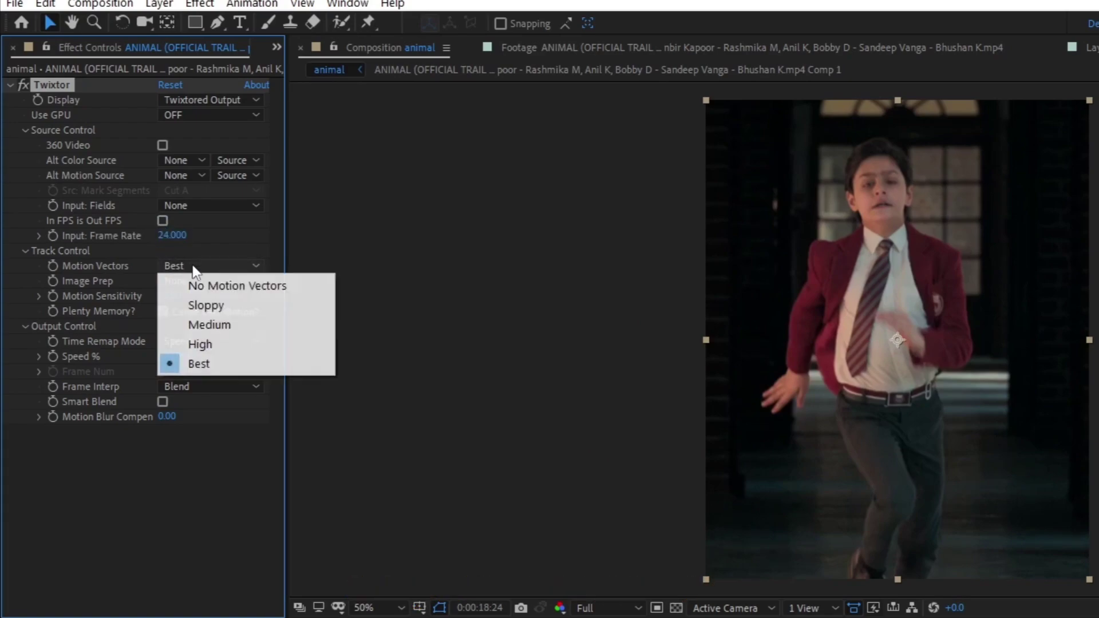
left_click(243, 252)
left_click(226, 281)
left_click(219, 320)
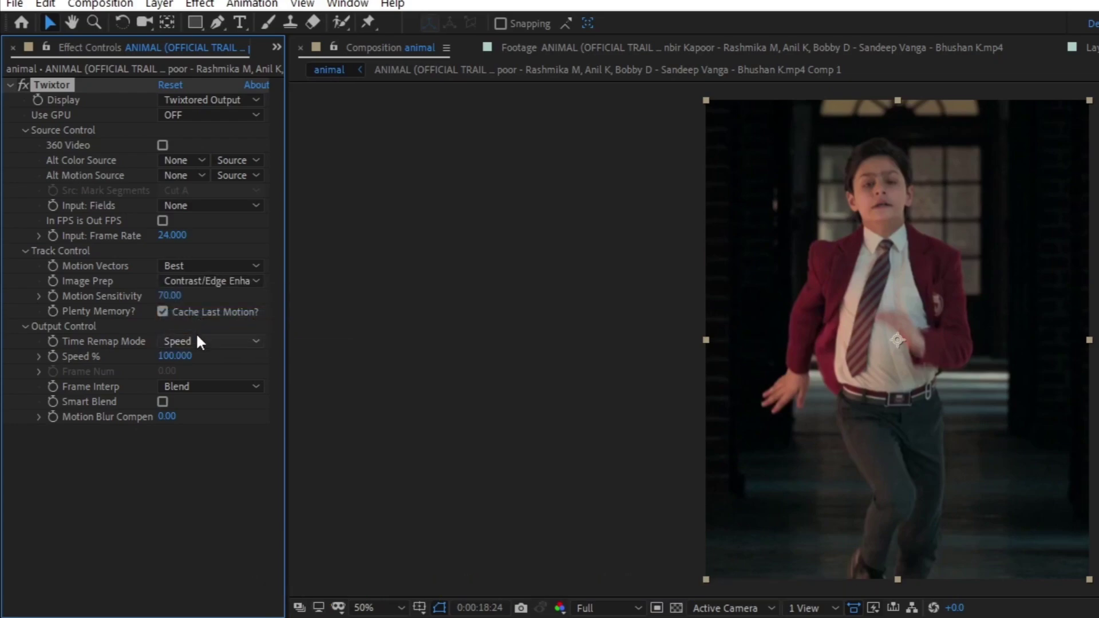
Set Motion Sensitivity to 100, Frame Interp to Motion Weighted Blend, and keyframe Speed %
left_click(199, 342)
left_click(165, 296)
type("1")
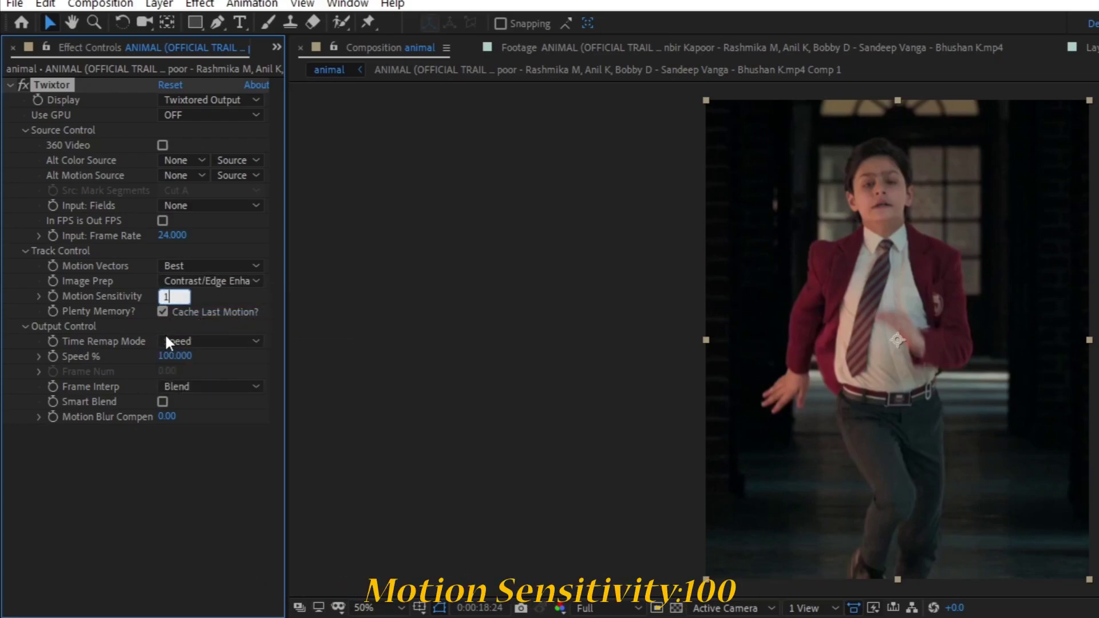
type("00")
left_click(209, 386)
left_click(220, 443)
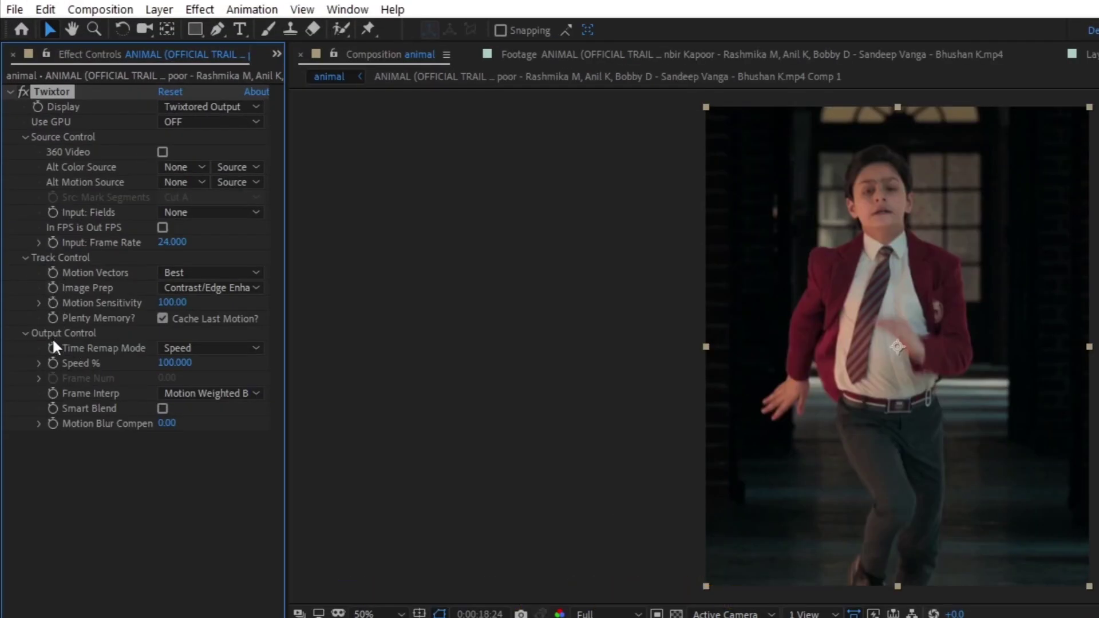
left_click(53, 364)
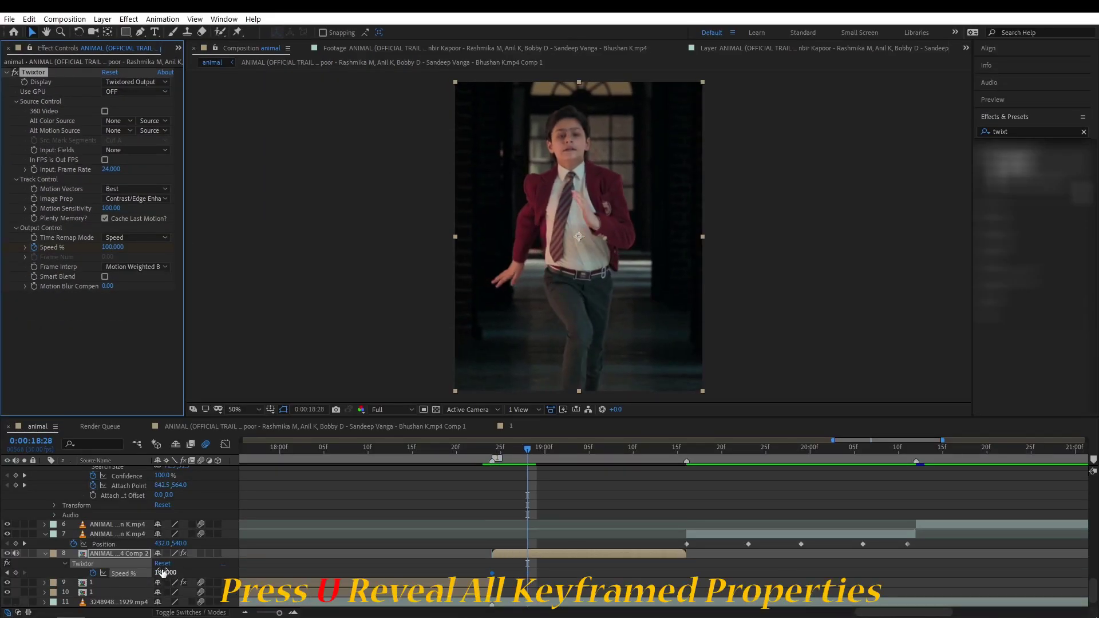
Keyframe Twixtor Speed % at 20 a few frames after the cut
type("20")
key("Return")
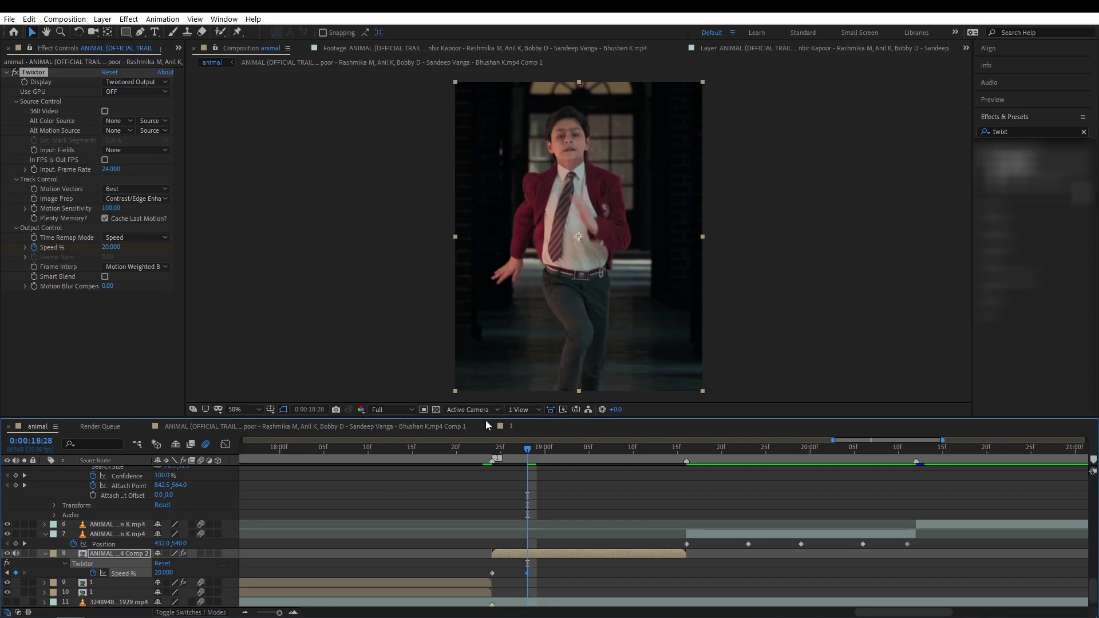
left_click(456, 447)
Set the preview resolution to Half and preview the 100-to-20 speed ramp
left_click(394, 410)
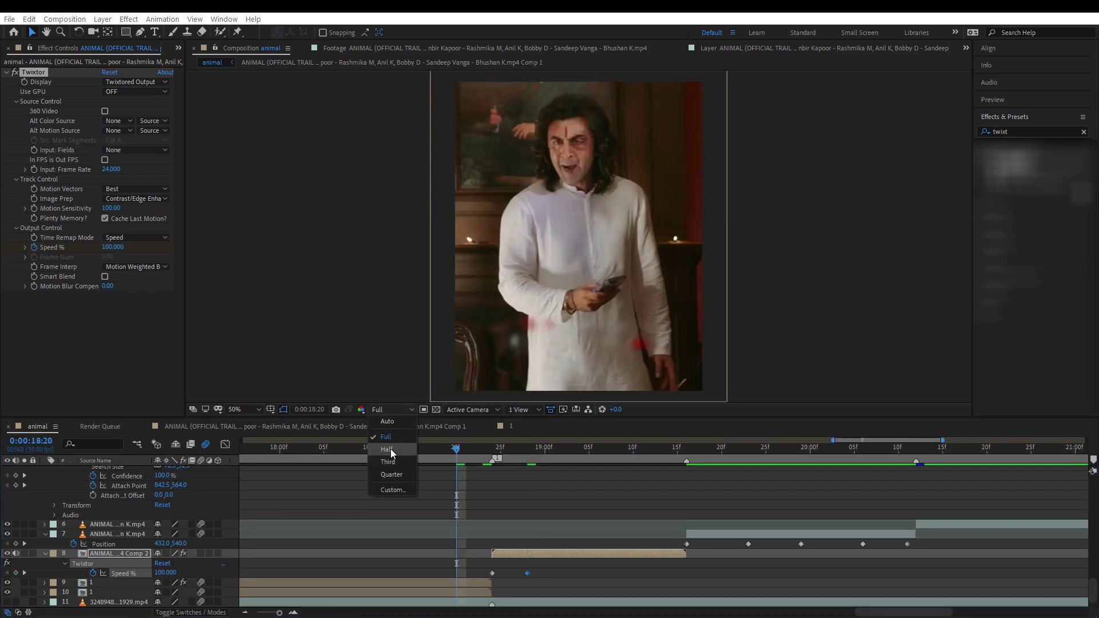
left_click(391, 450)
left_click_drag(463, 455, 351, 456)
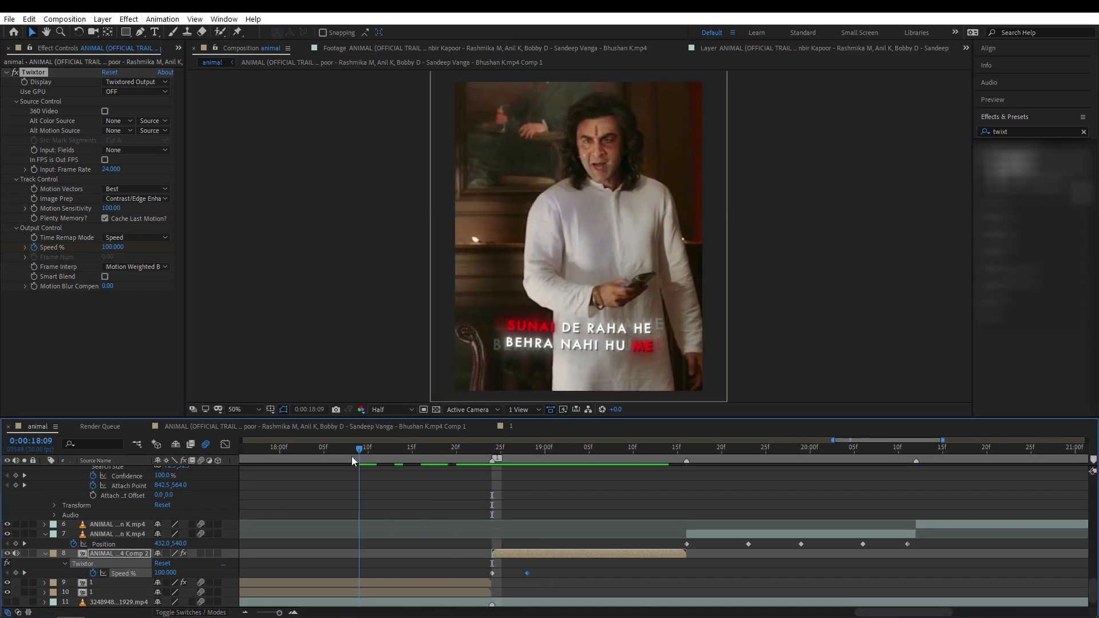
key("space")
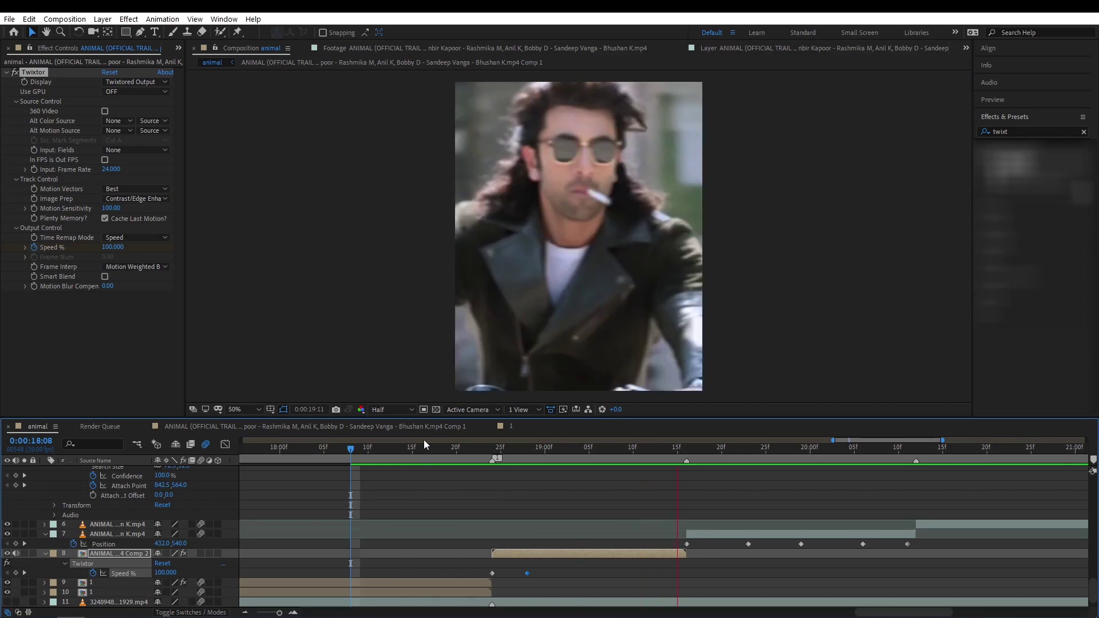
left_click(439, 449)
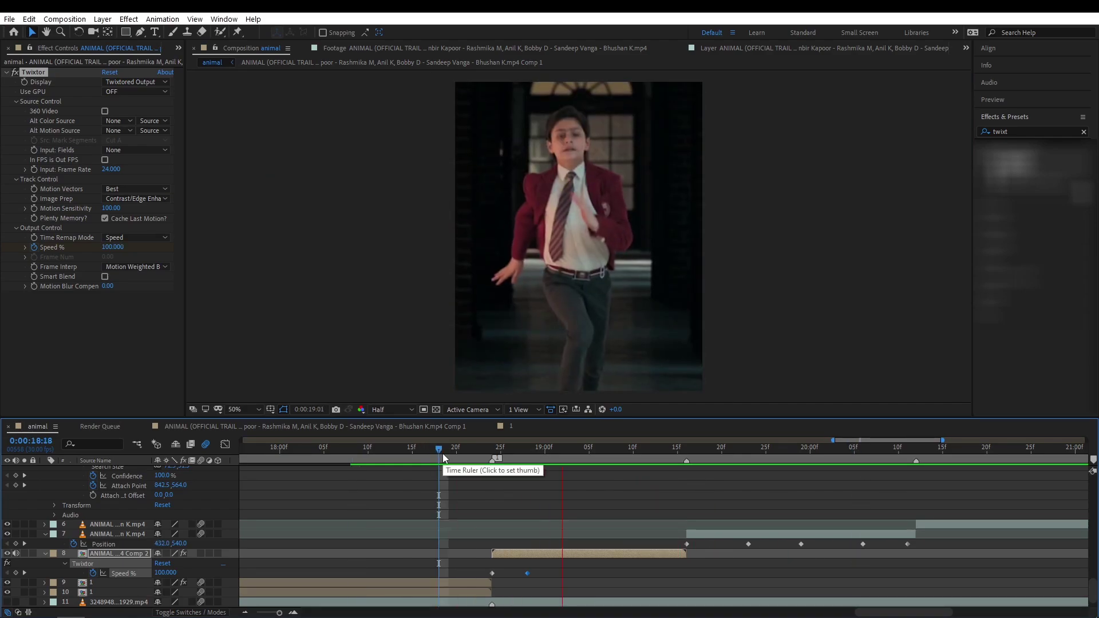
key("space")
type("expo")
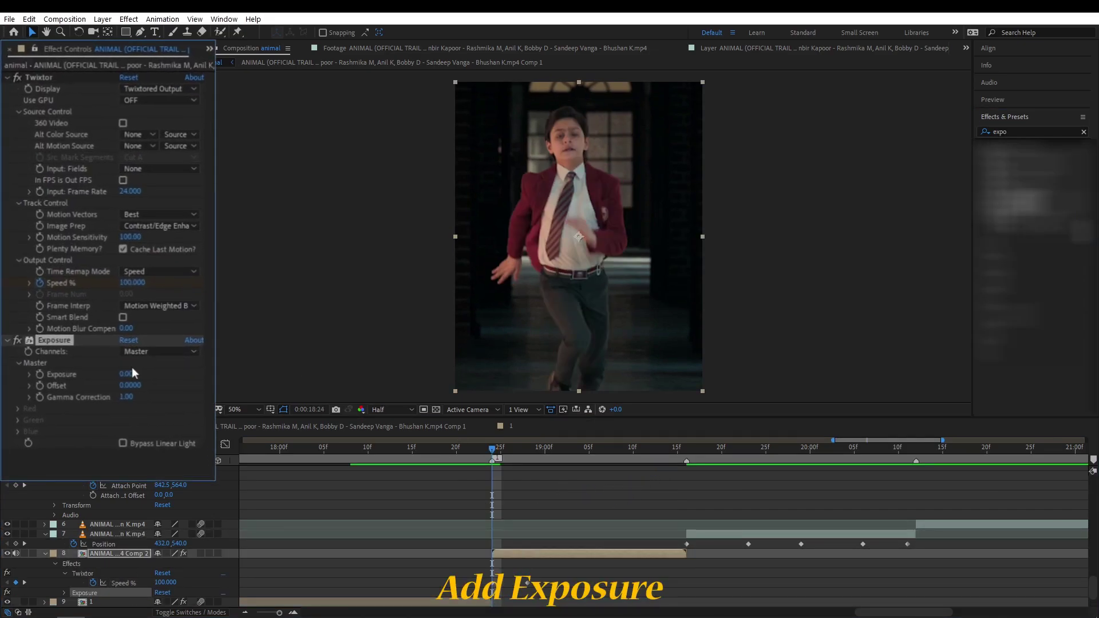
Keyframe Exposure at 2.00 at the clip's start so it falls off afterwards
left_click(52, 483)
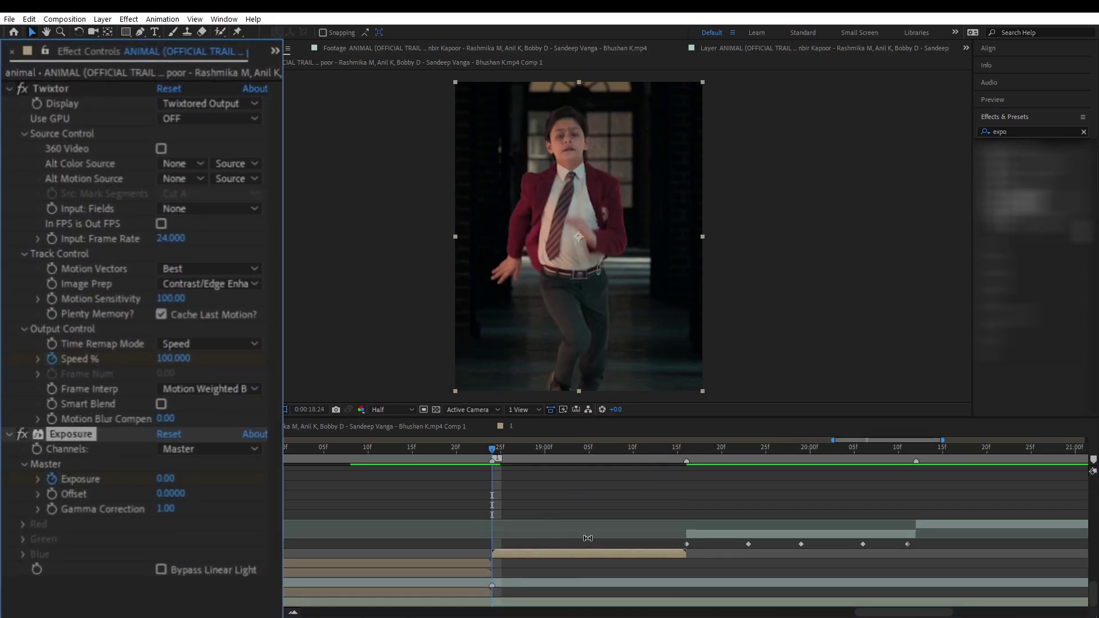
key("u")
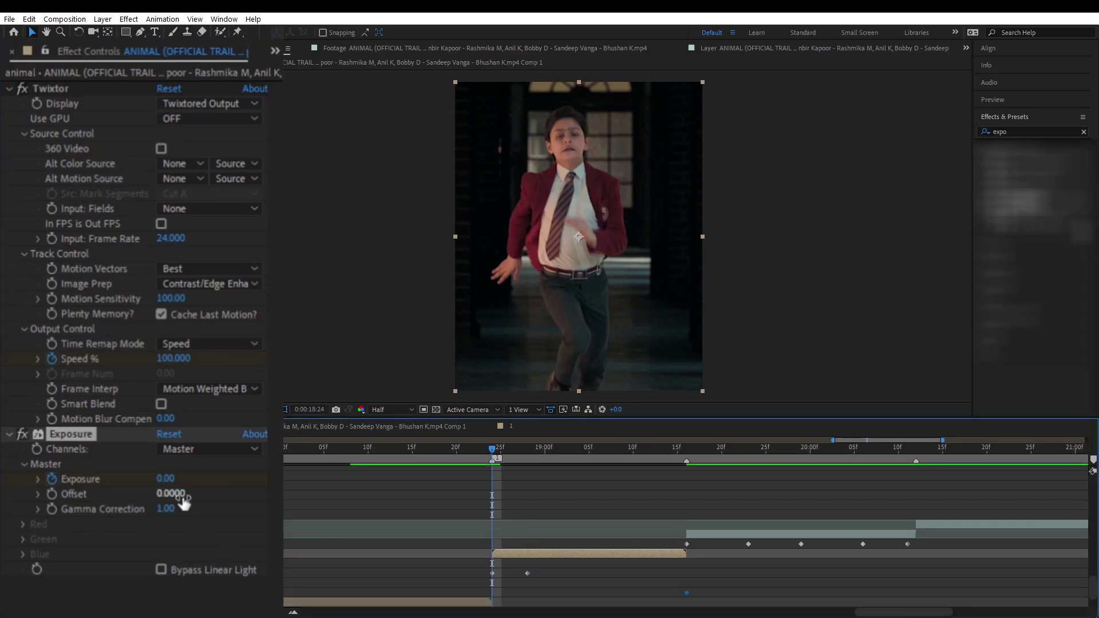
left_click(164, 479)
type("2")
key("minus")
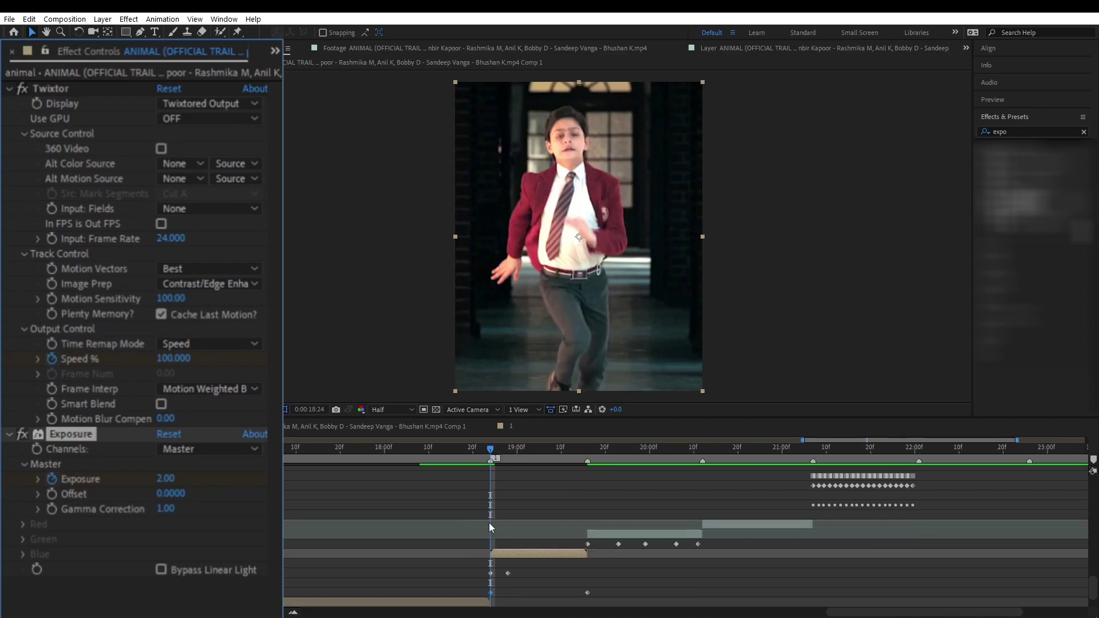
left_click(454, 450)
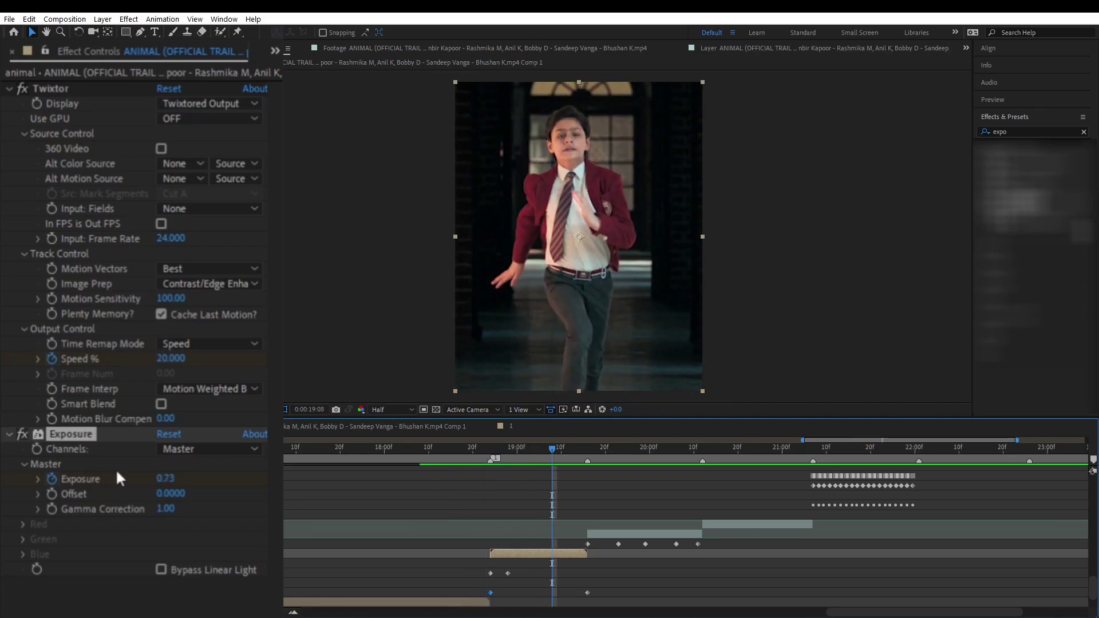
Select the Twixtor and Exposure effects, then precompose layer 7
left_click(64, 93)
left_click(63, 430)
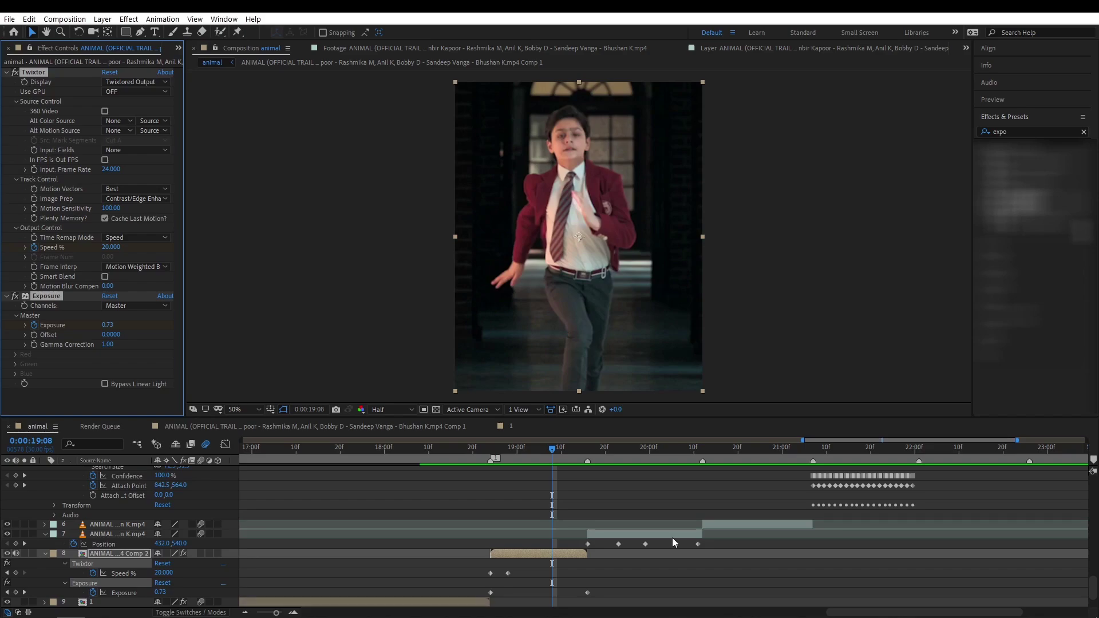
right_click(673, 538)
left_click(725, 490)
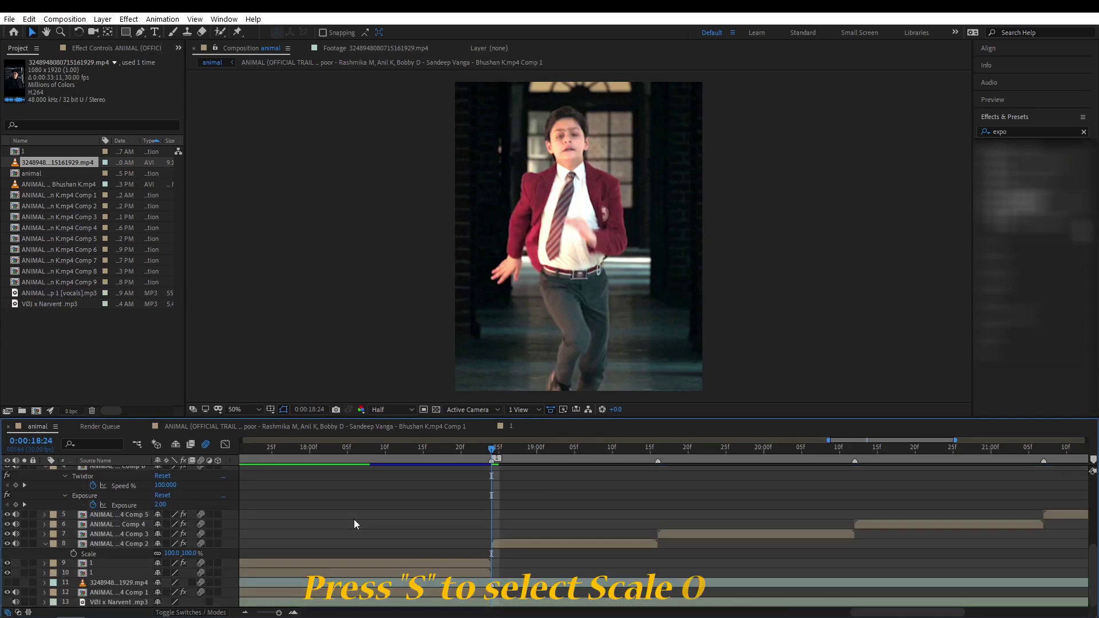
Add Scale keyframes on layer 8 running from 120% at its start to 100% near 19:15
left_click(503, 542)
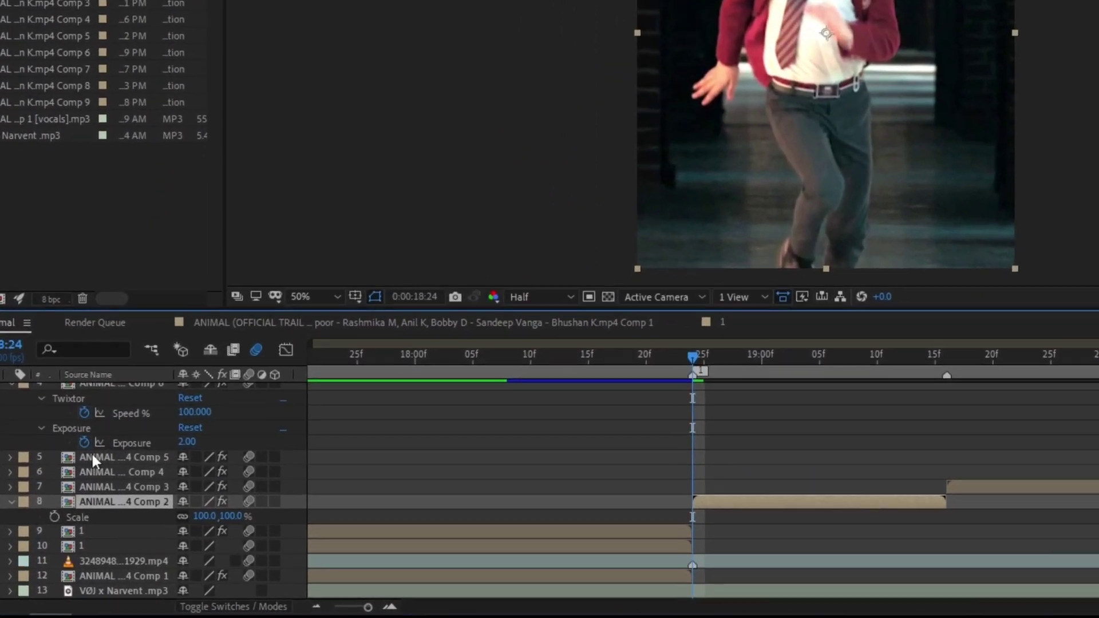
left_click(51, 517)
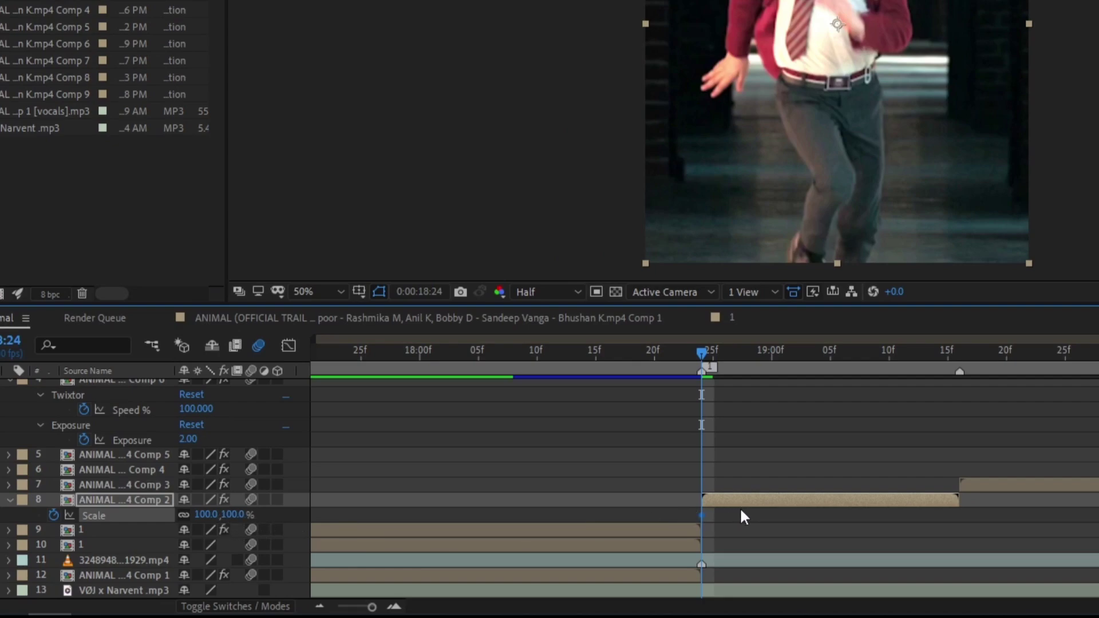
left_click_drag(702, 360, 948, 353)
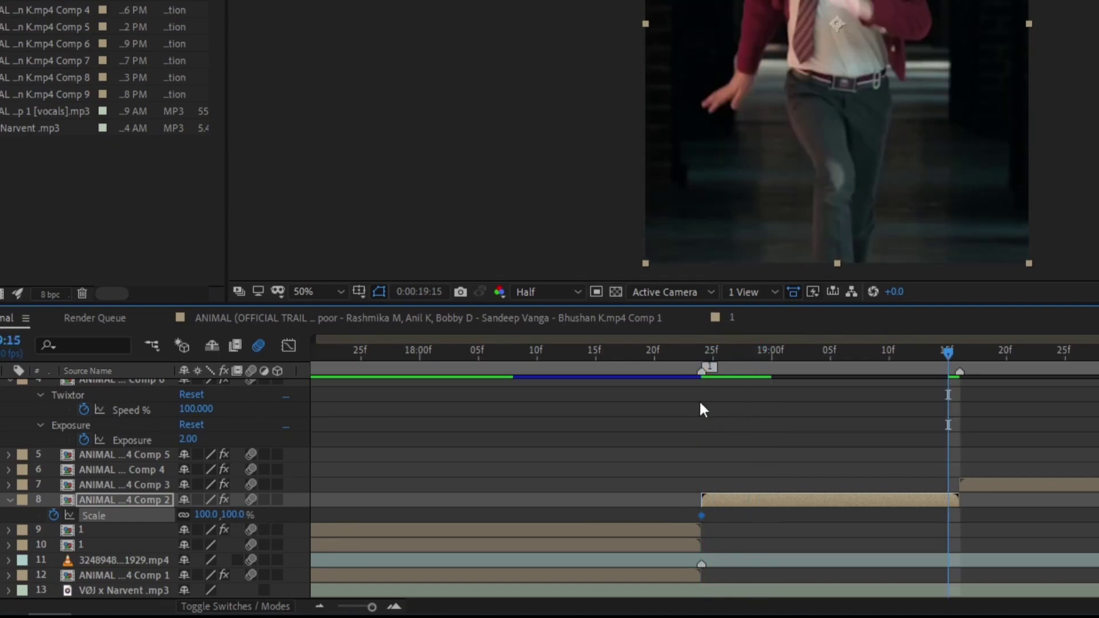
left_click(206, 515)
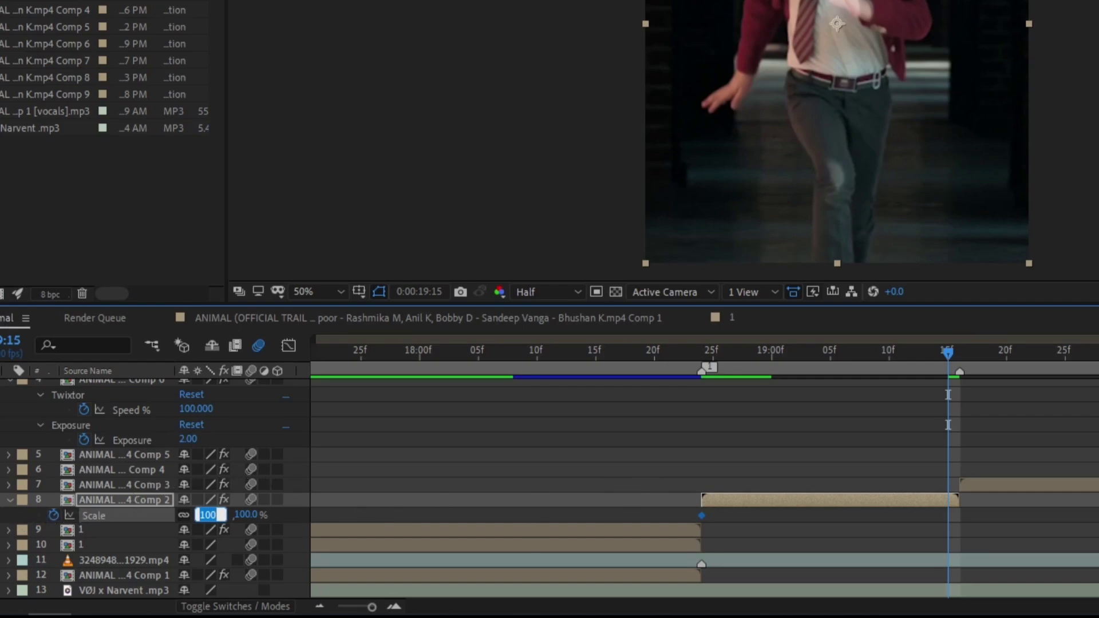
type("110")
key("Return")
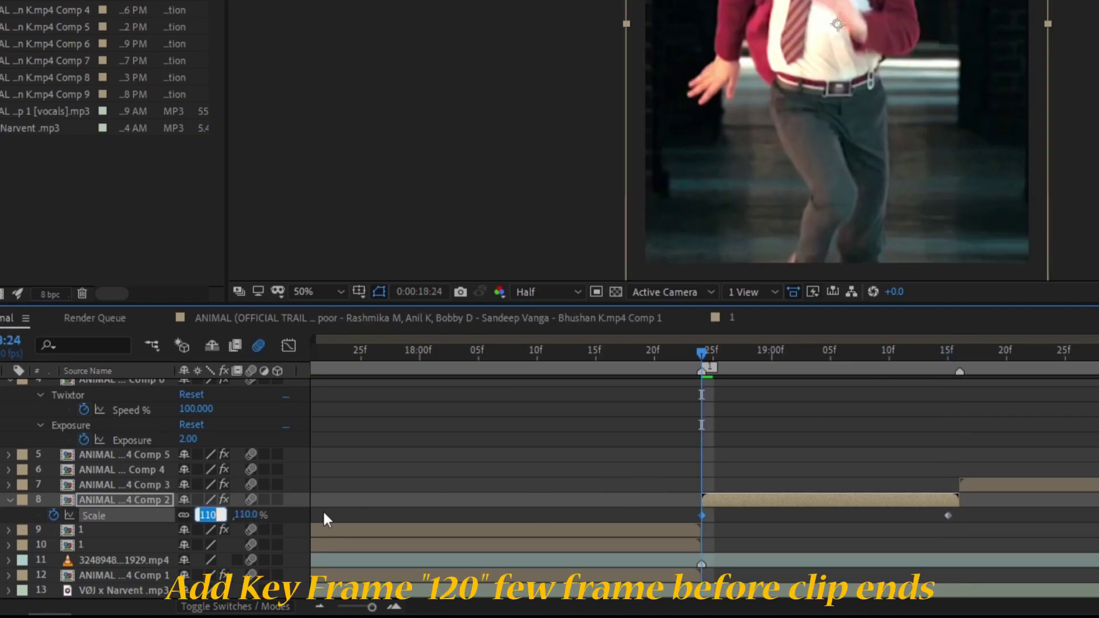
type("120")
key("Return")
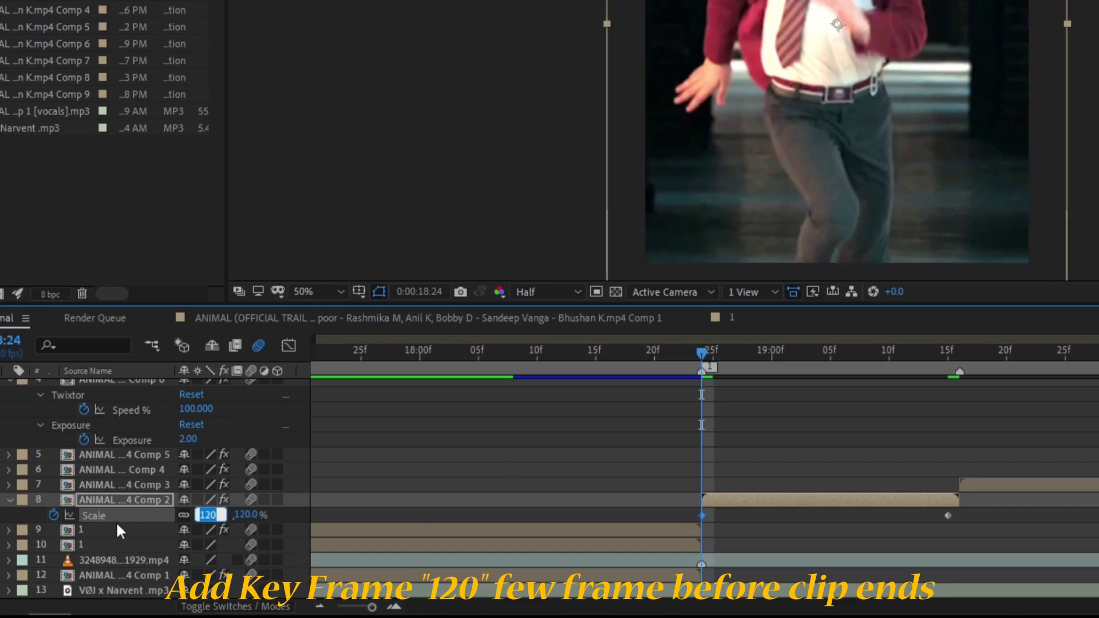
left_click(116, 525)
Apply Easy Ease to the Scale keyframes and show their curve in the Graph Editor
left_click(132, 517)
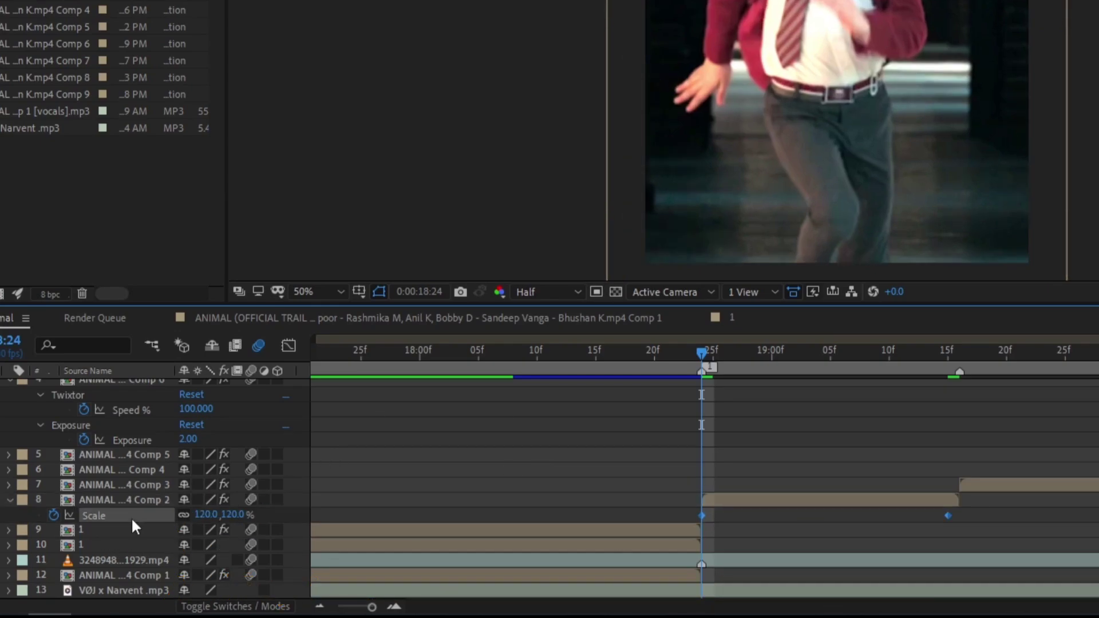
key("F9")
left_click(970, 521)
left_click(947, 515)
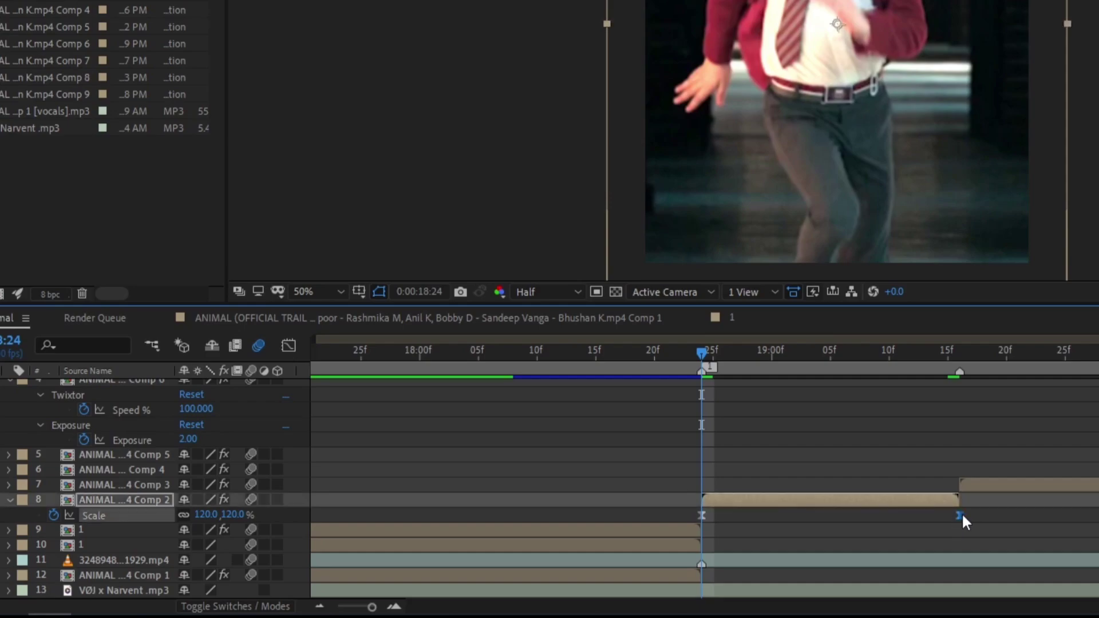
left_click(288, 346)
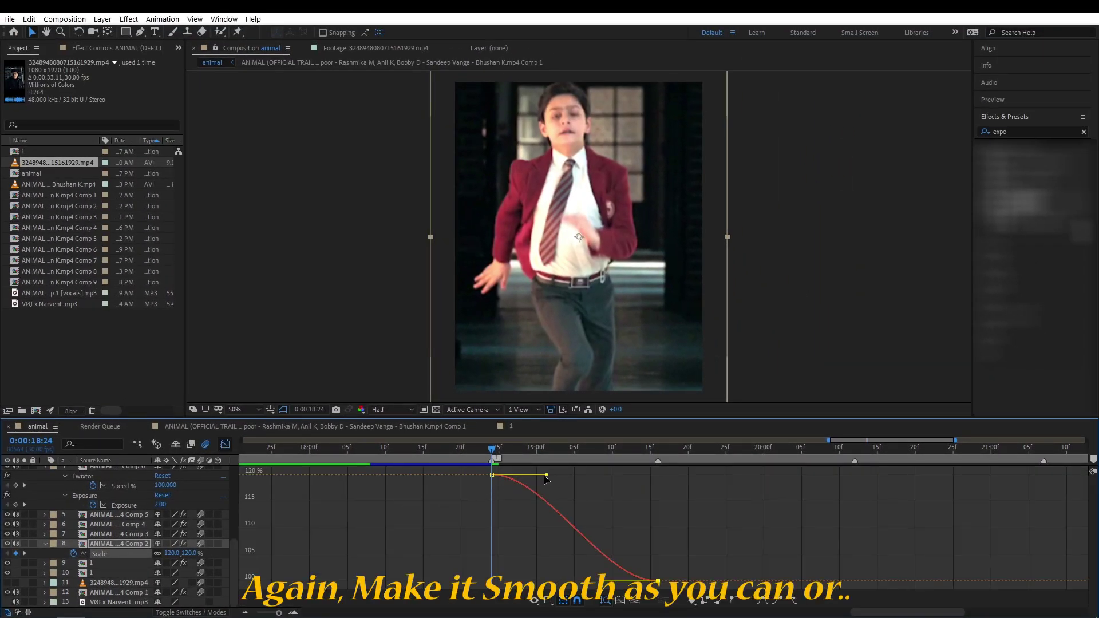
Drag both keyframes' Bezier handles so the zoom drops steeply at each end
left_click_drag(547, 475, 544, 481)
left_click_drag(596, 583, 552, 554)
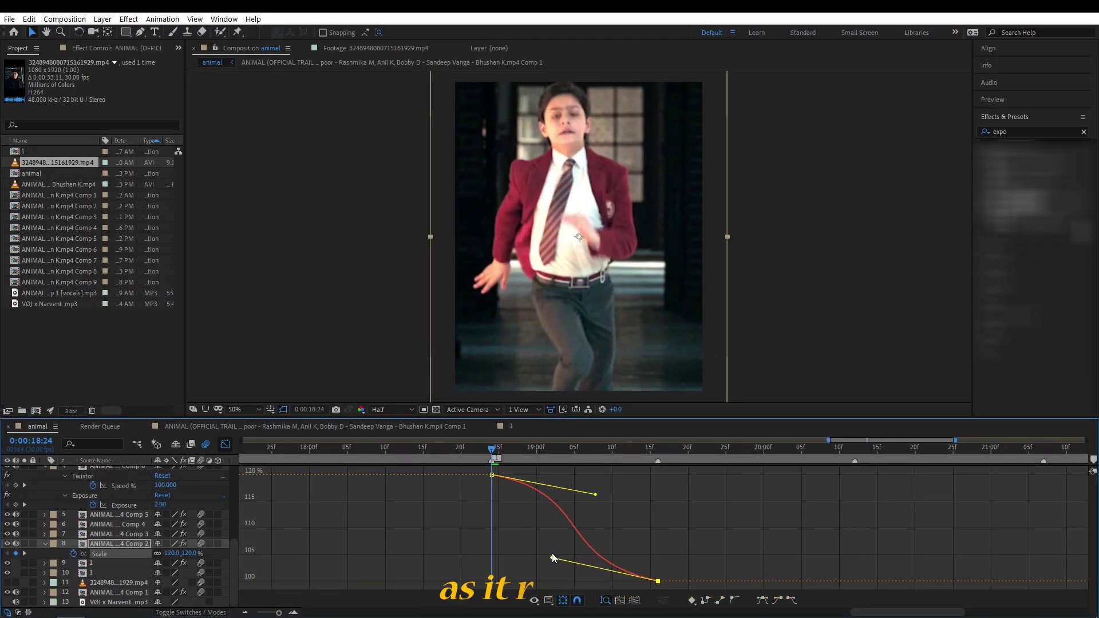
left_click_drag(461, 458, 492, 461)
mouse_move(596, 494)
left_mouse_down()
mouse_move(527, 545)
mouse_move(686, 490)
left_mouse_up()
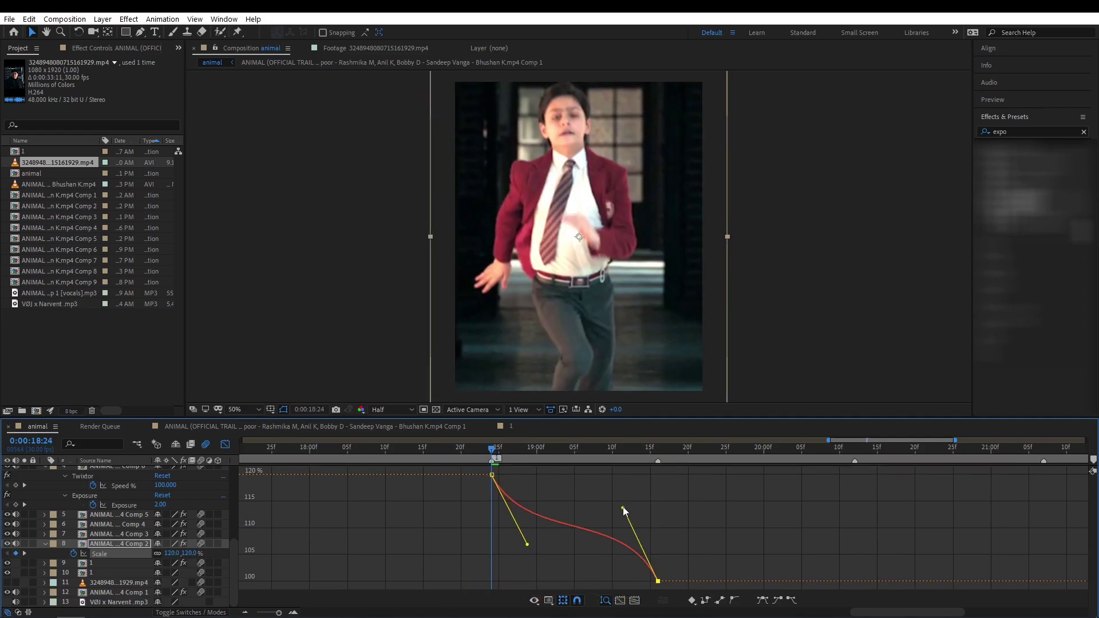
left_click_drag(528, 544, 485, 556)
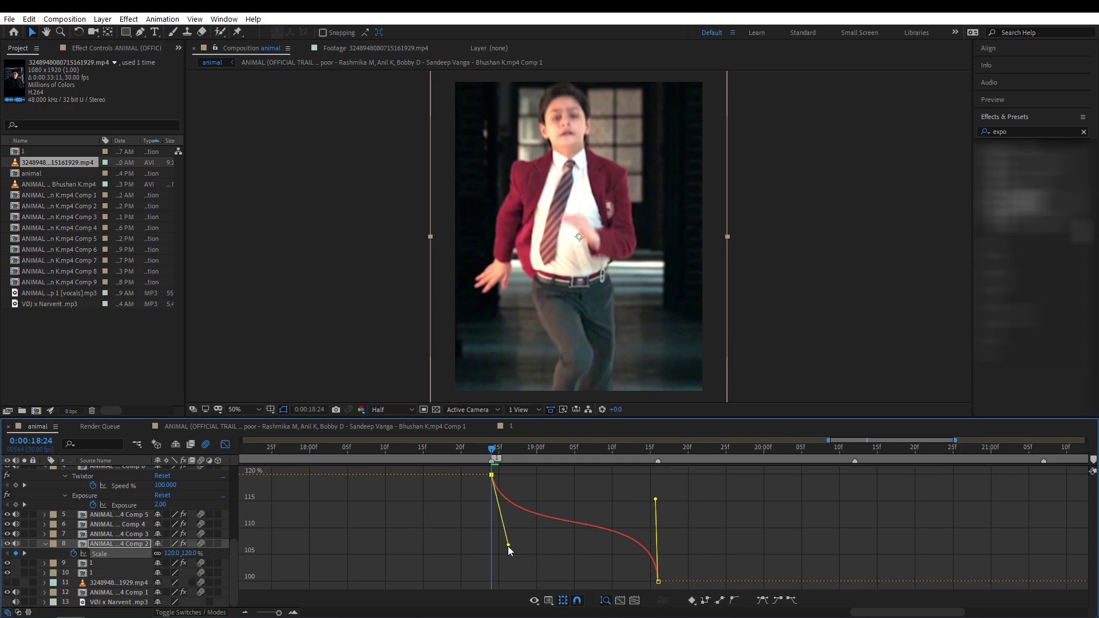
Preview the zoom, fine-tune both eases, then return to the layer bars view
key("space")
left_click(462, 448)
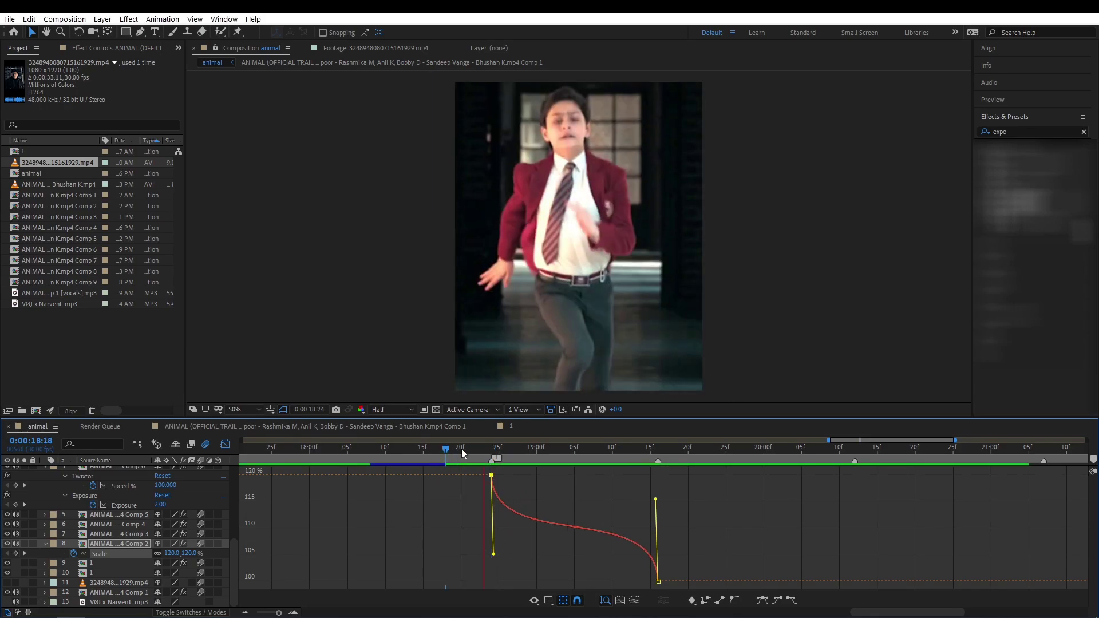
key("space")
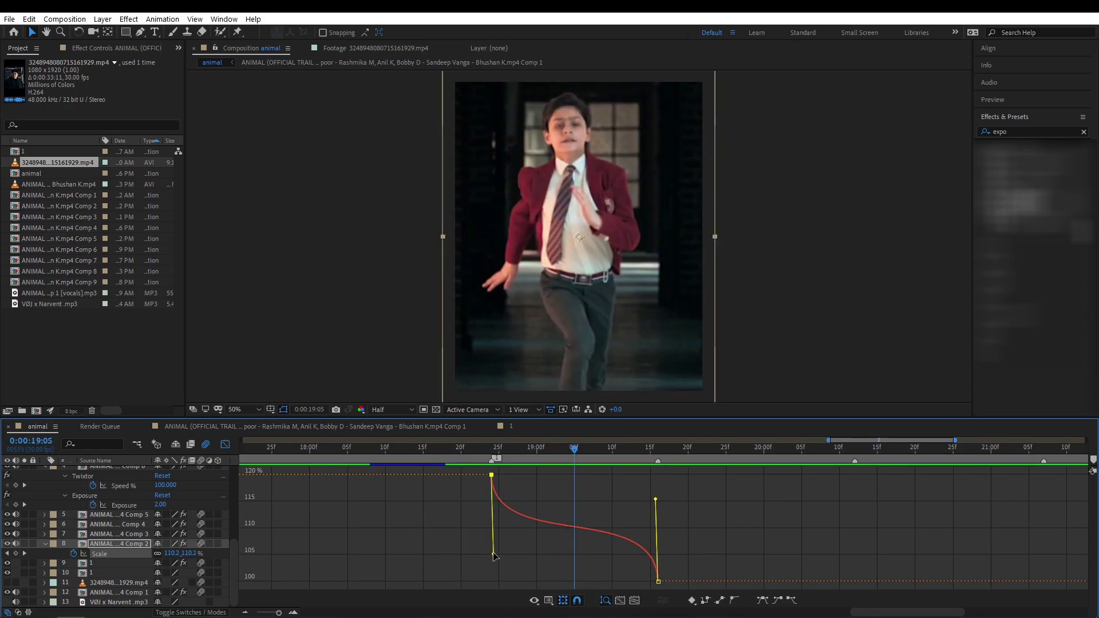
left_click_drag(494, 556, 487, 540)
left_click(656, 555)
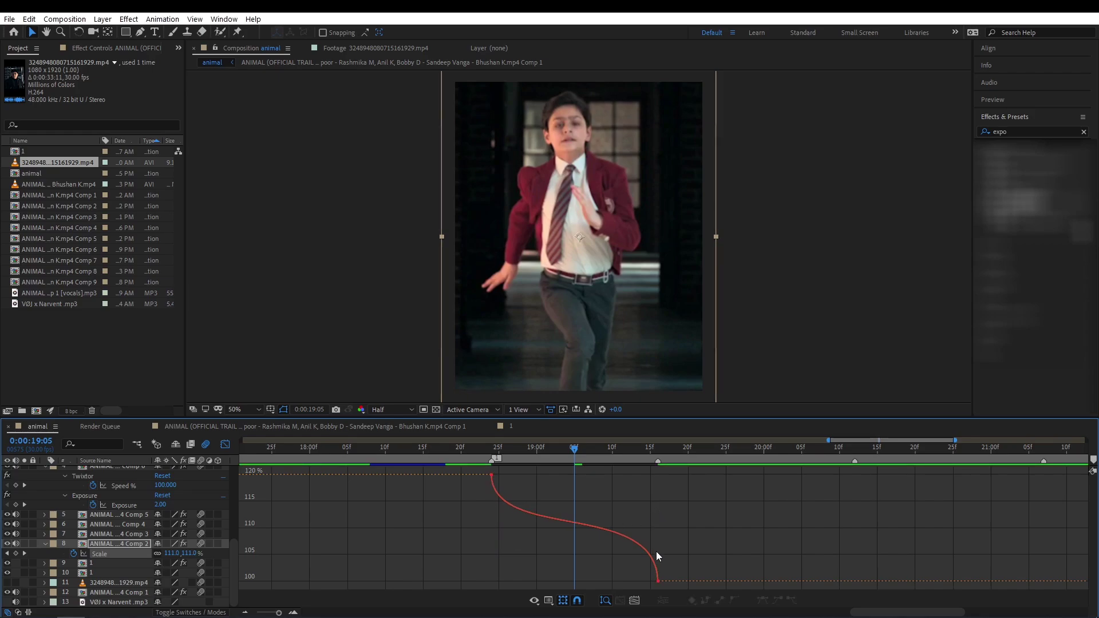
left_click(656, 551)
left_click_drag(658, 514, 655, 502)
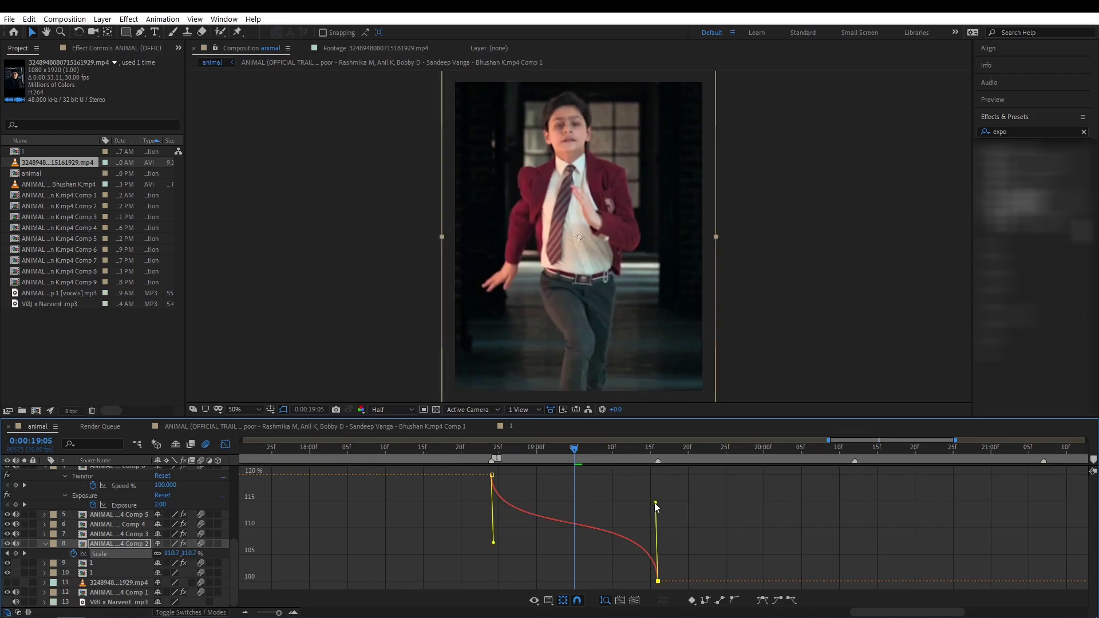
left_click(225, 445)
Paste the eased Scale keyframes at the clip starts of layers 7 and 6
left_click(491, 451)
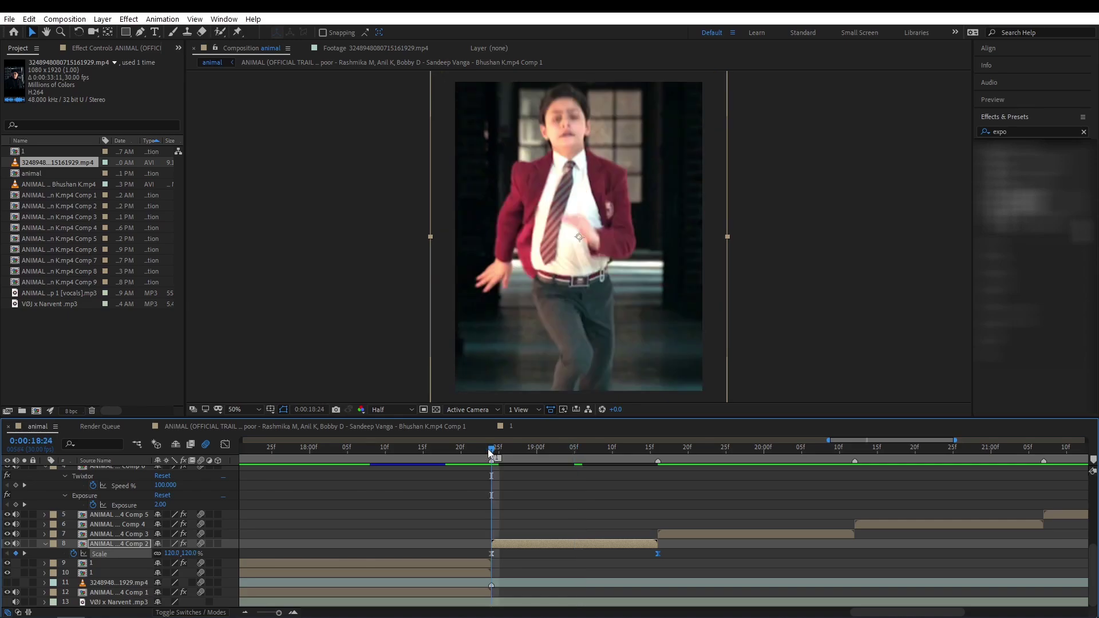
mouse_move(490, 452)
left_mouse_down()
mouse_move(475, 450)
mouse_move(564, 449)
left_mouse_up()
left_click(820, 533)
key("ctrl+v")
left_click(578, 453)
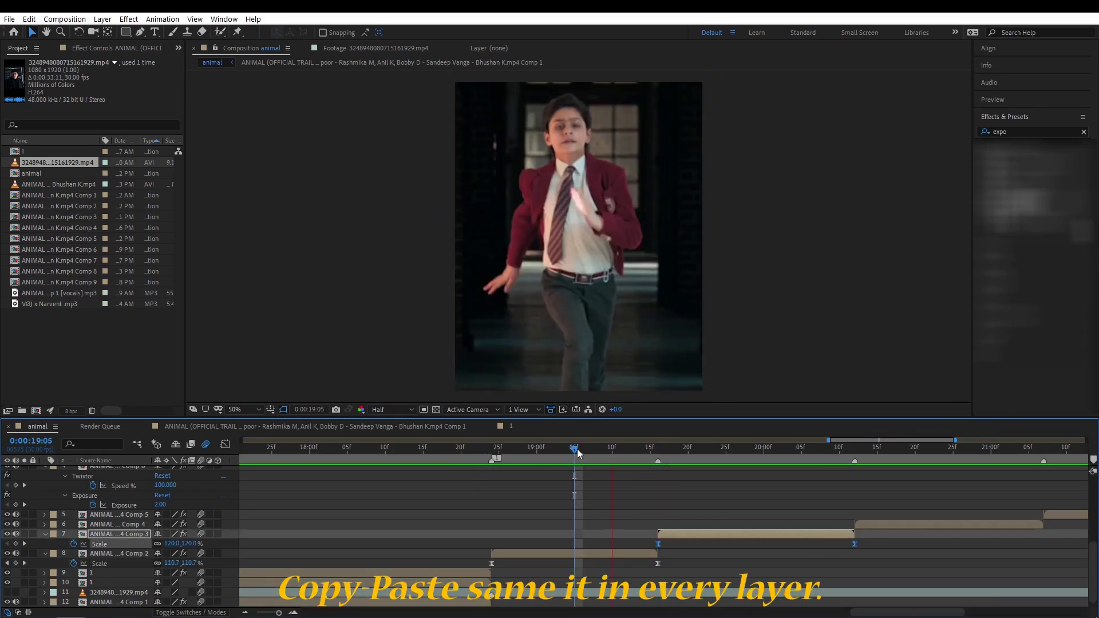
left_click(635, 521)
key("i")
key("ctrl+v")
Paste the same Scale keyframes onto layer 5 and the next two clip layers
left_click(801, 514)
key("i")
key("ctrl+v")
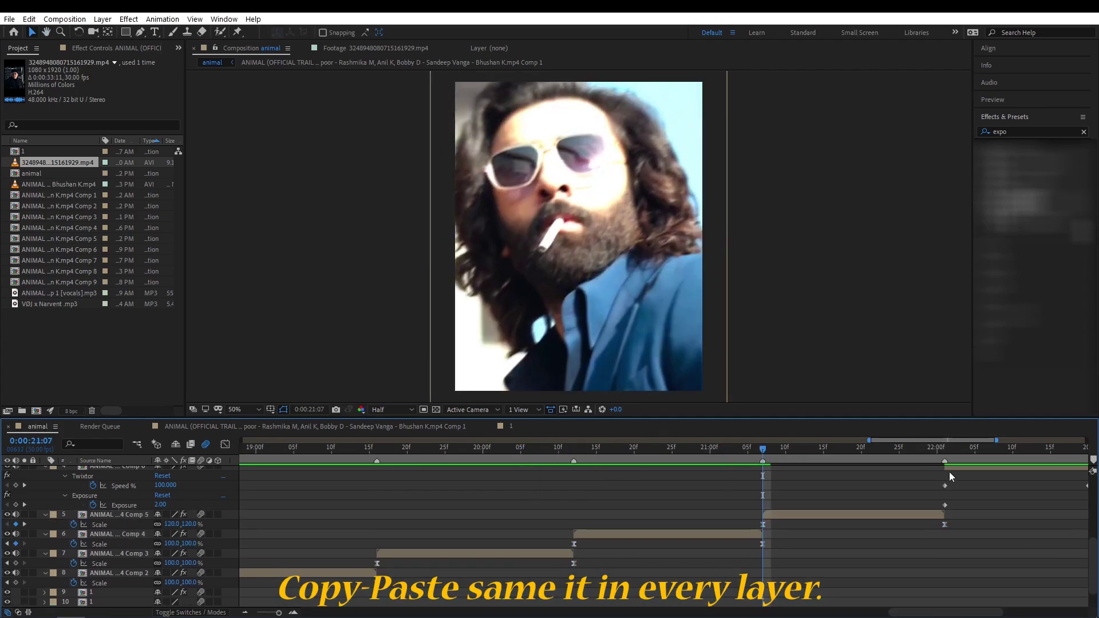
left_click(562, 530)
key("i")
key("ctrl+v")
left_click(793, 489)
key("i")
key("ctrl+v")
Paste them onto layer 1 (Comp 9), preview, and select the music layer
left_click(967, 473)
key("i")
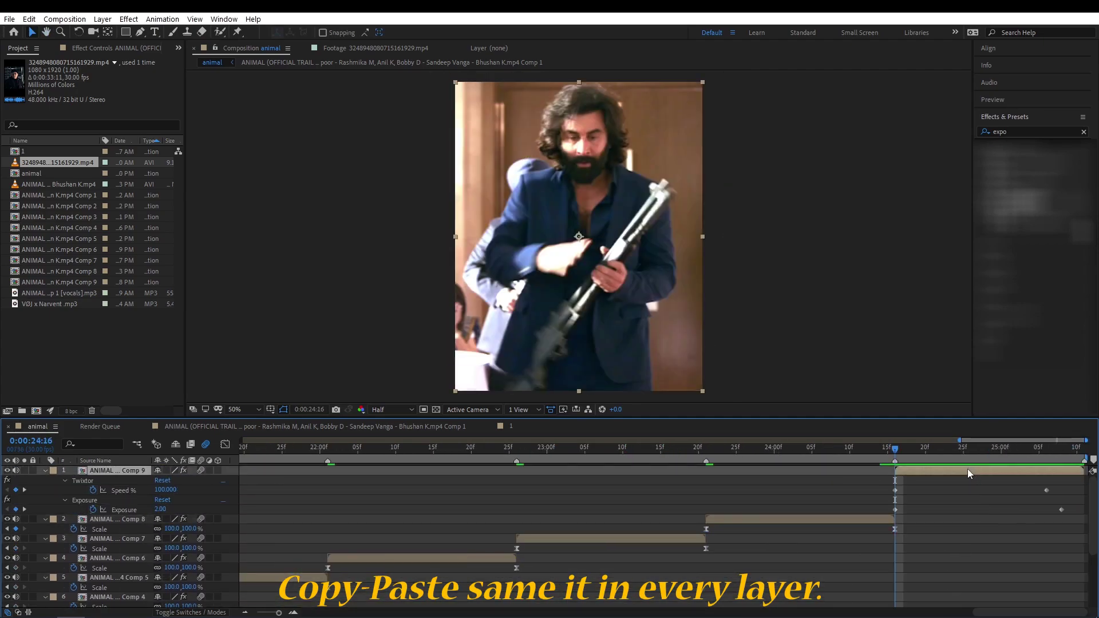
key("ctrl+v")
key("space")
scroll(104, 573, "down", 5)
left_click(117, 583)
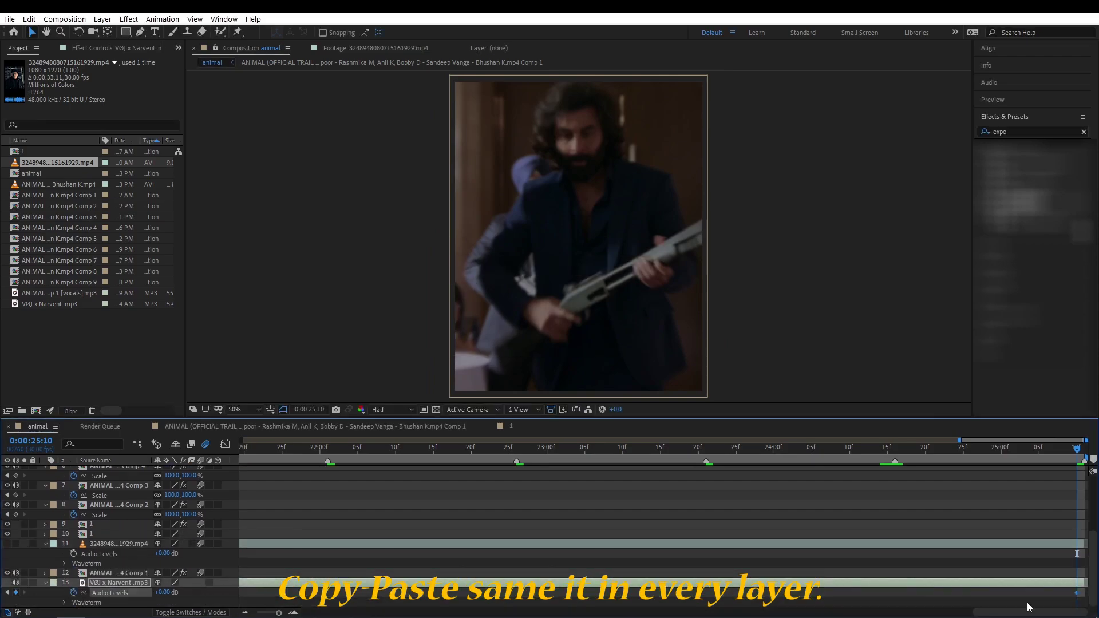
left_click(562, 506)
Pre-compose the selected layers into 'cc' and set the preview resolution to Full
right_click(538, 533)
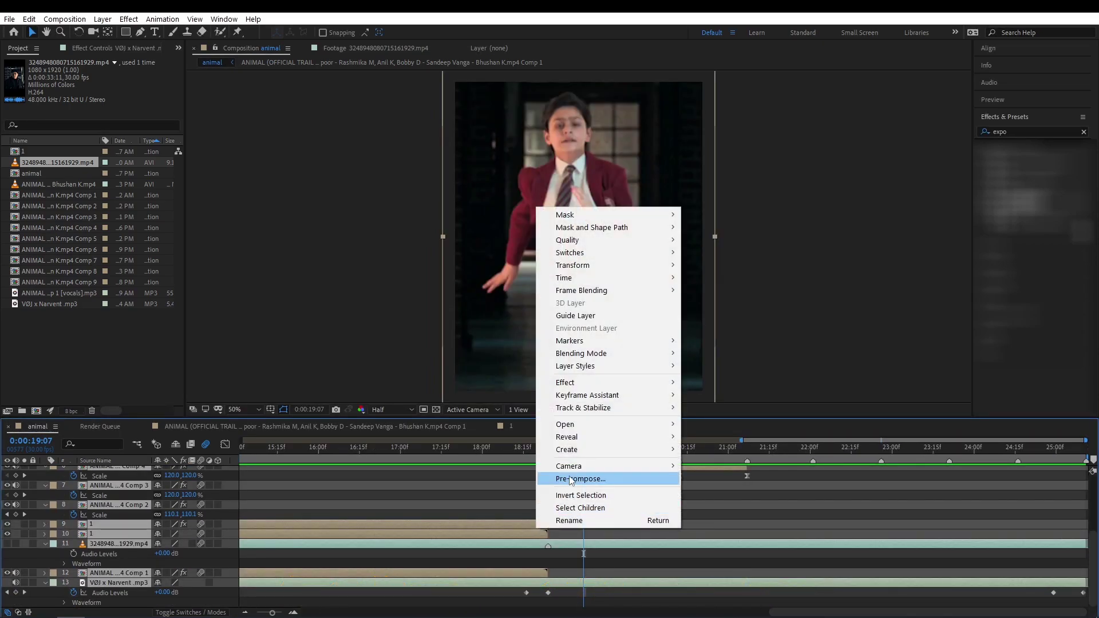
left_click(575, 477)
type("cc")
left_click(152, 179)
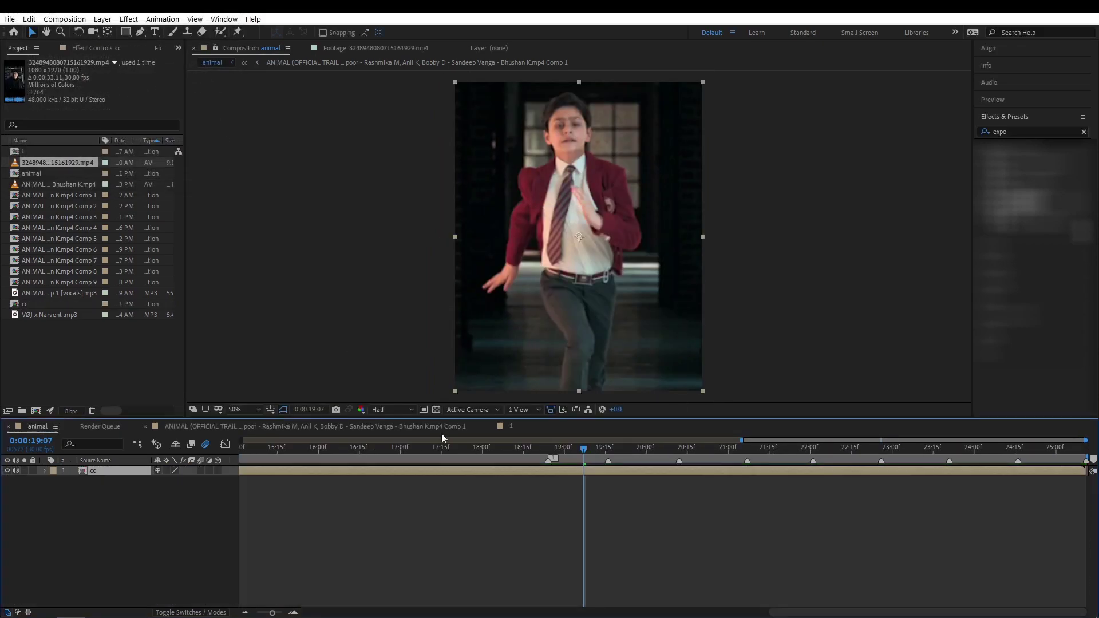
left_click(378, 410)
left_click(383, 439)
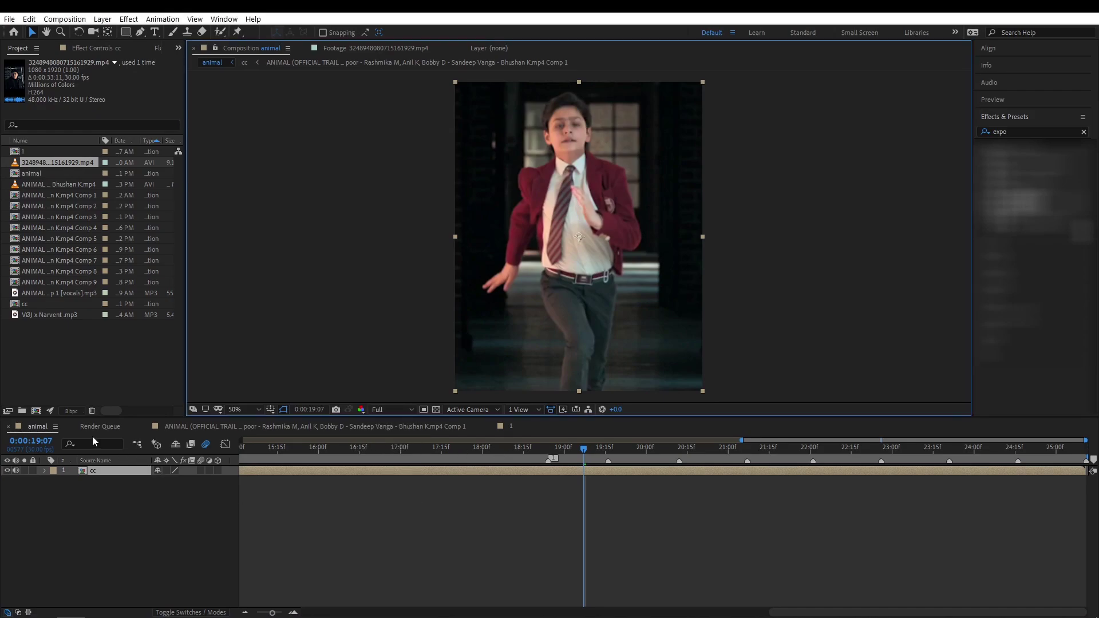
Apply the reel preset (1080x1920, 60 fps) to the animal comp and fit it in view
right_click(37, 429)
left_click(97, 216)
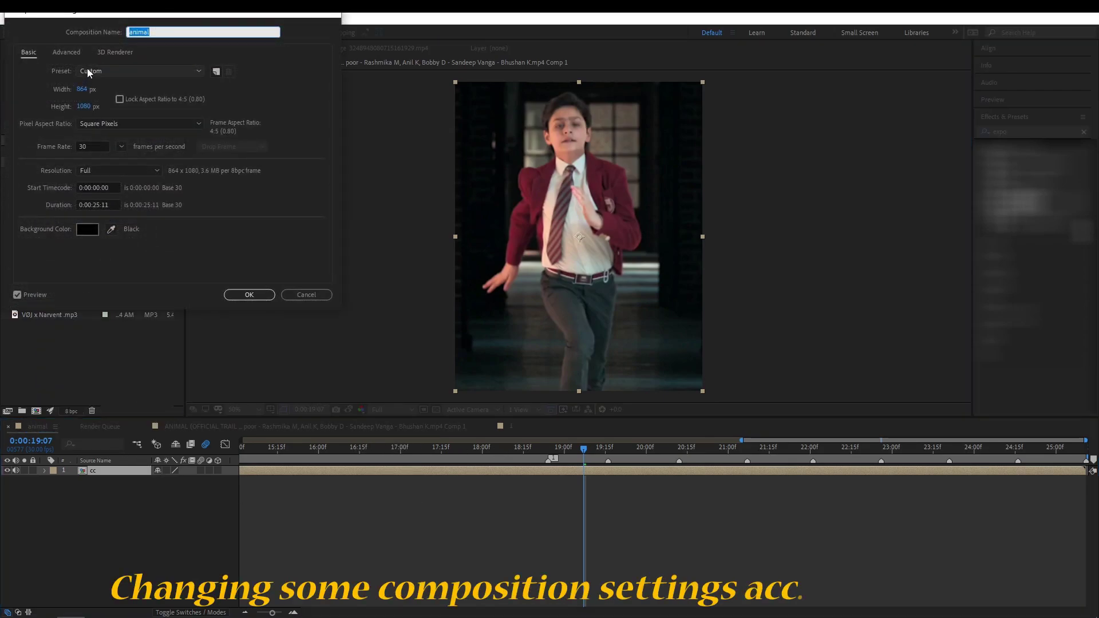
left_click(87, 70)
left_click(97, 497)
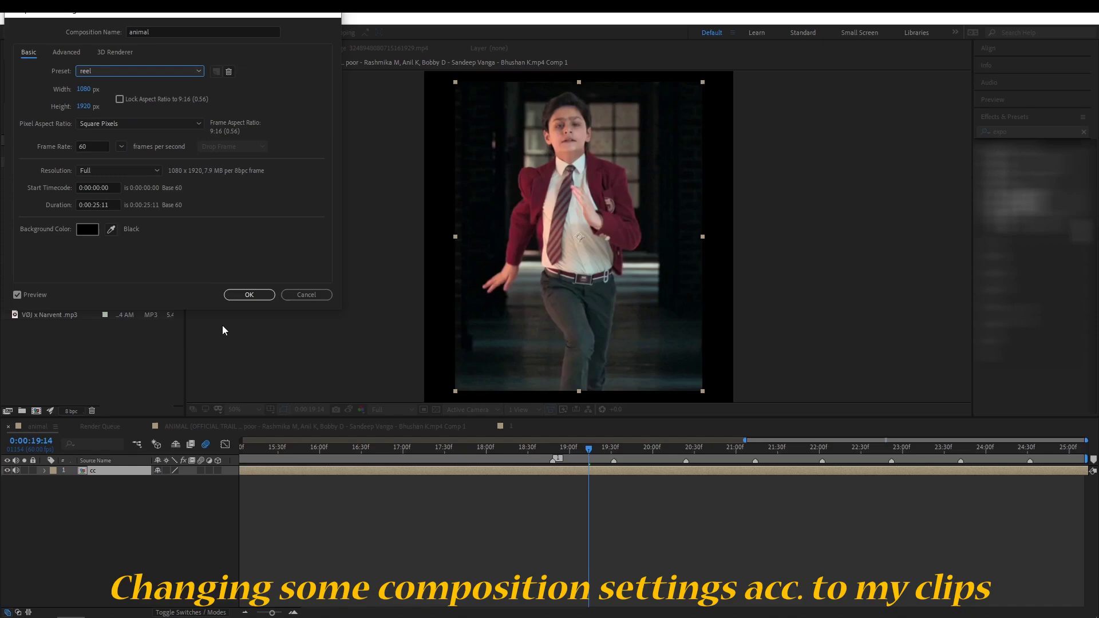
left_click(249, 294)
left_click(235, 409)
left_click(275, 197)
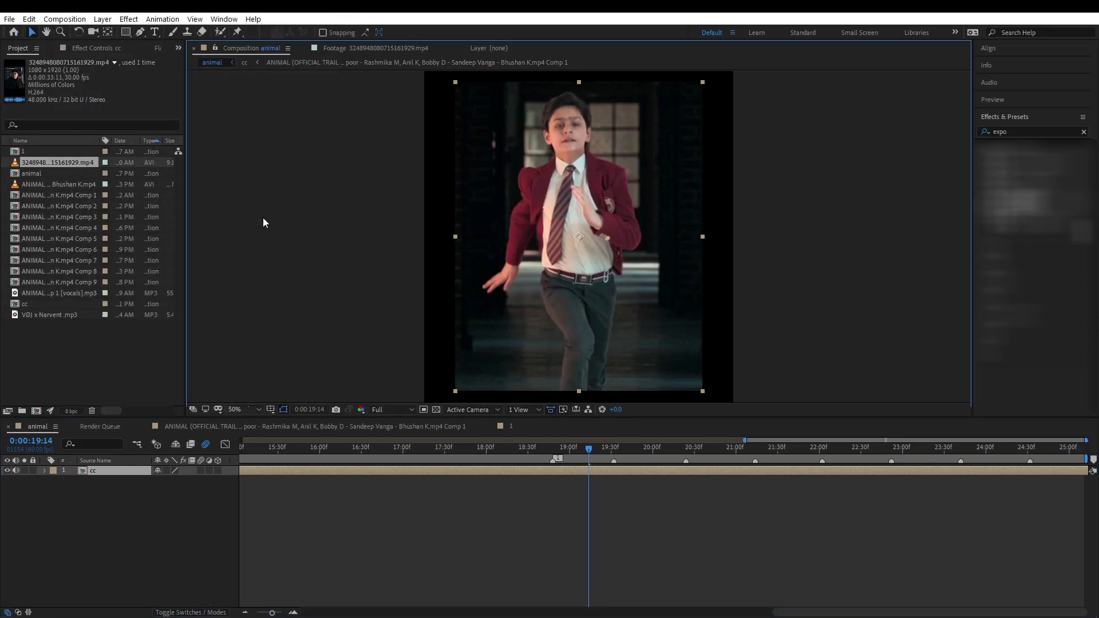
Set the cc layer's Scale to 125%
key("s")
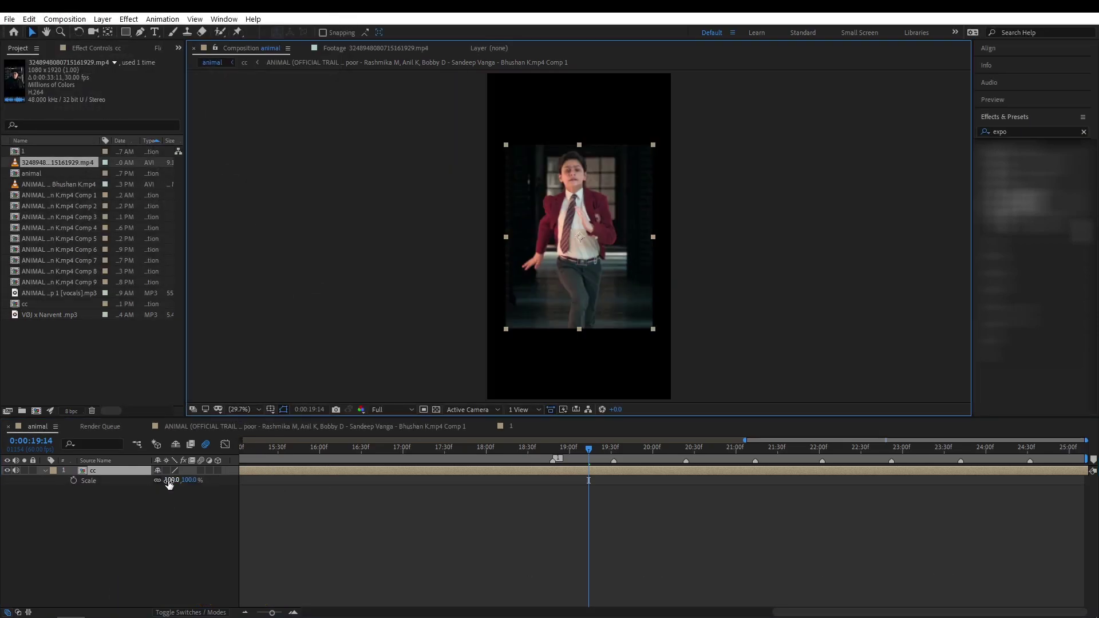
left_click(169, 481)
type("122")
key("Return")
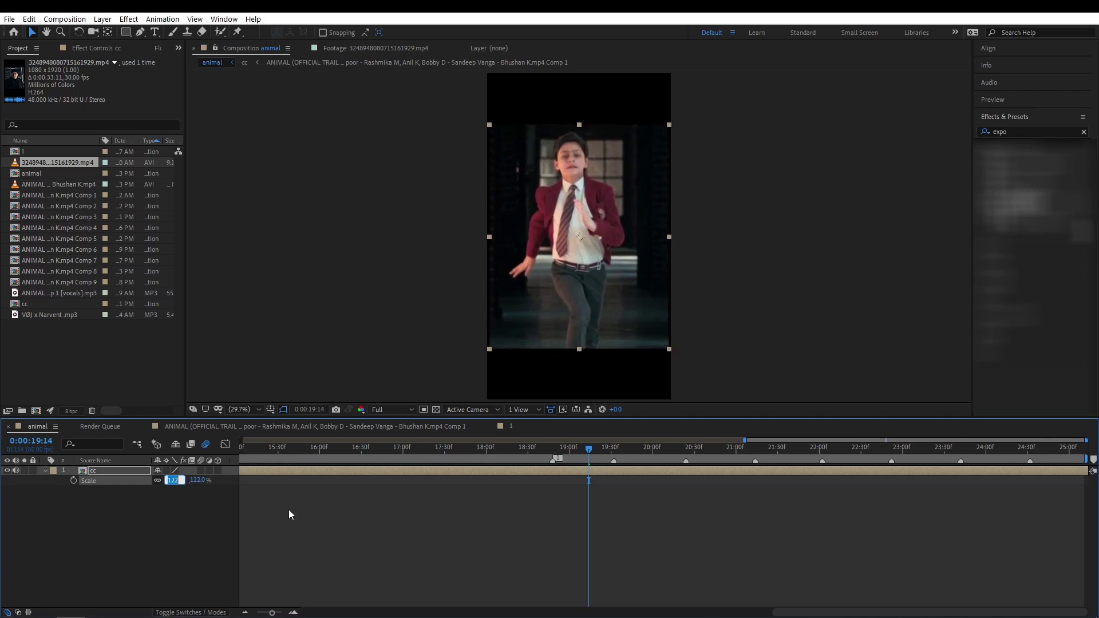
key("Up")
key("Up")
key("Up")
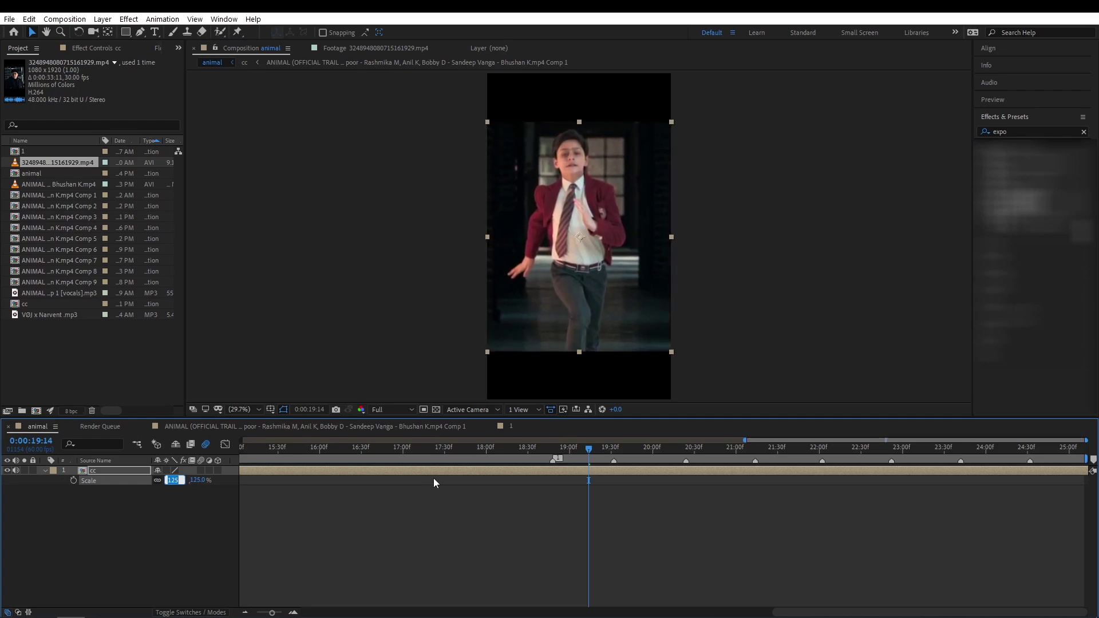
left_click(522, 469)
Apply S_Vignette to cc, centre it on the boy, and shrink its Radius to 0.87
type("s_vig")
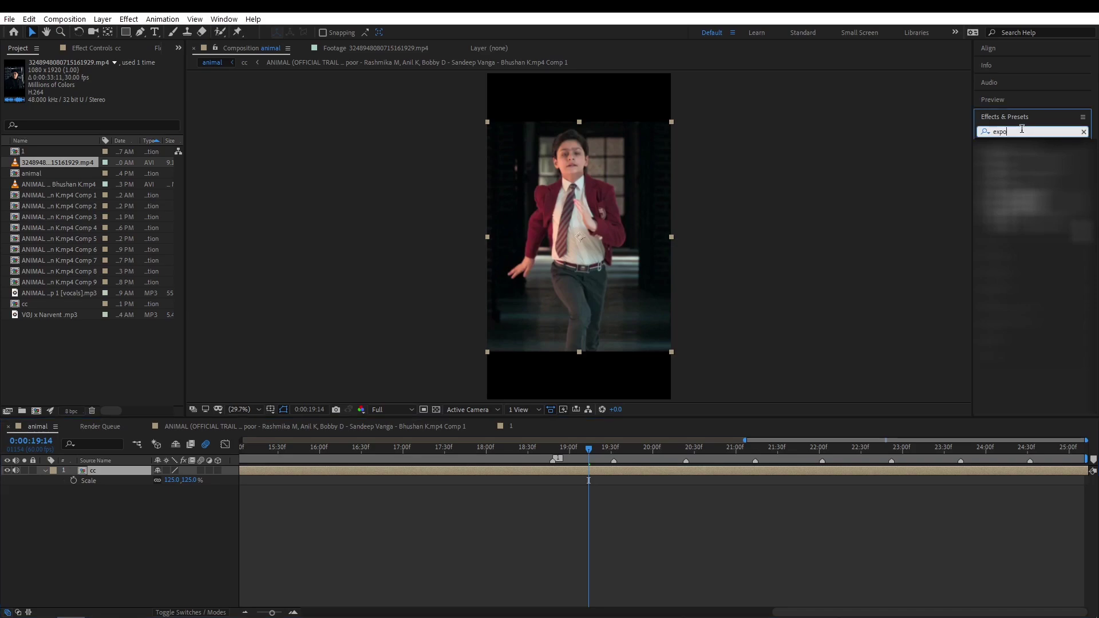
left_click_drag(1008, 142, 625, 469)
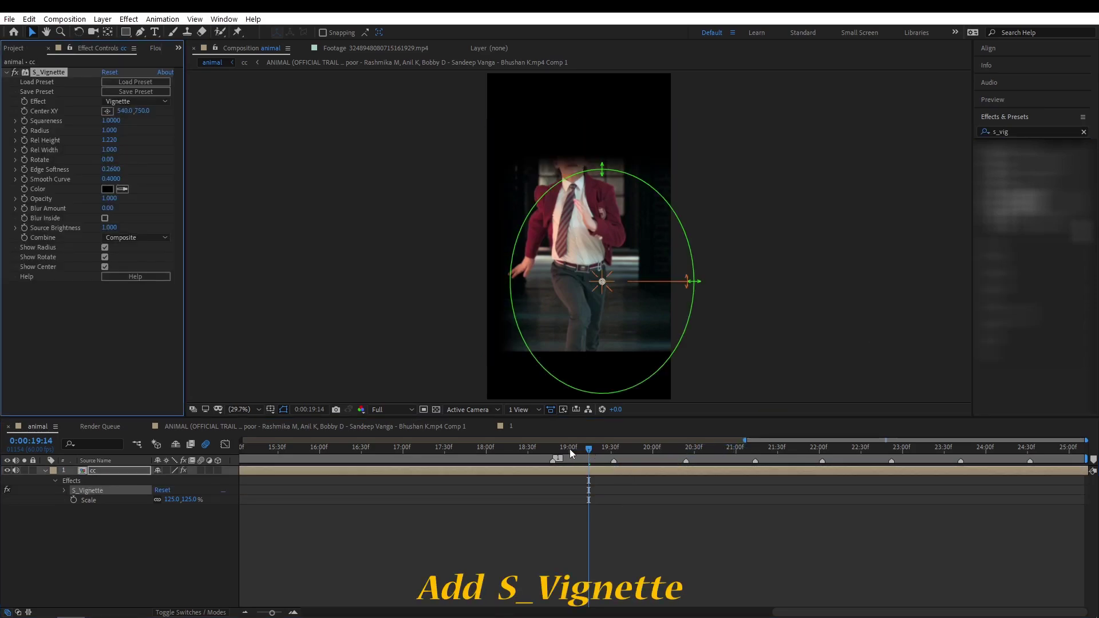
left_click_drag(602, 286, 574, 241)
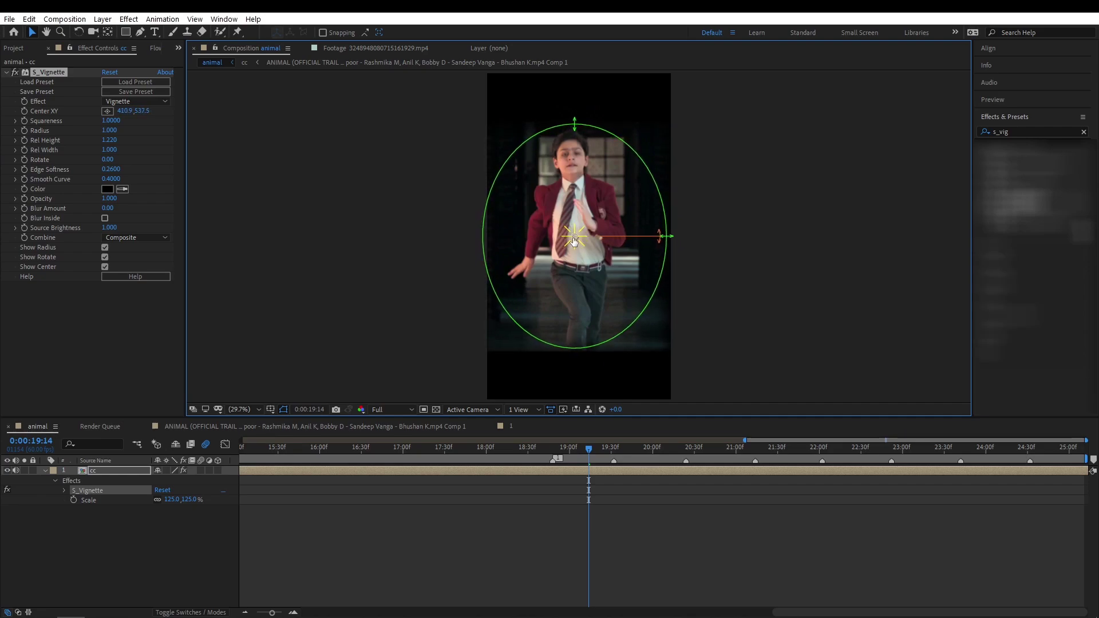
left_click(416, 457)
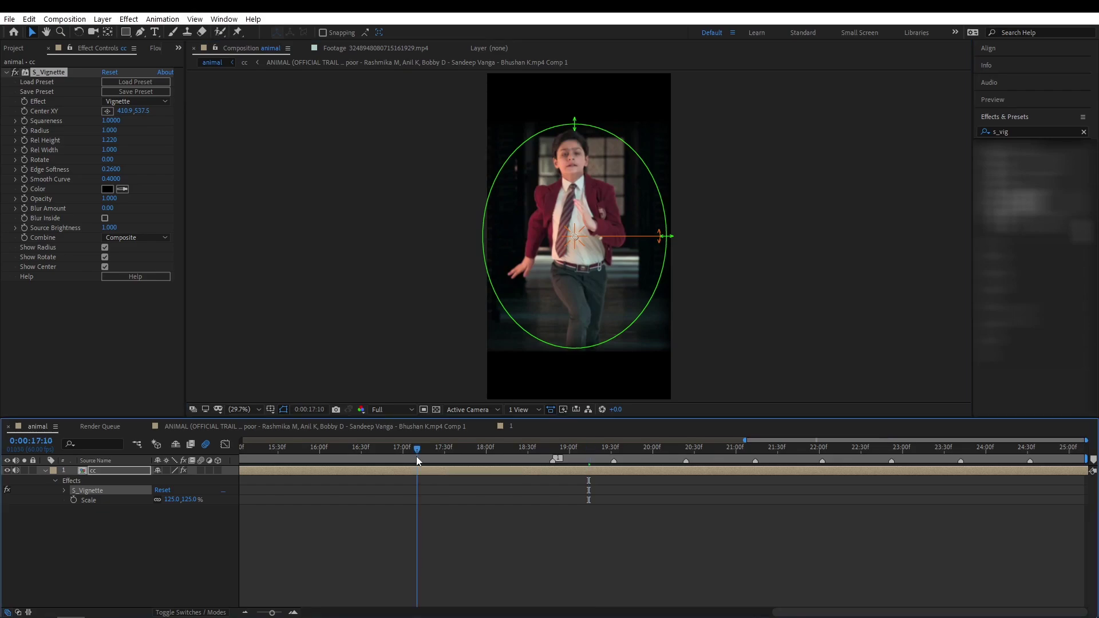
key("space")
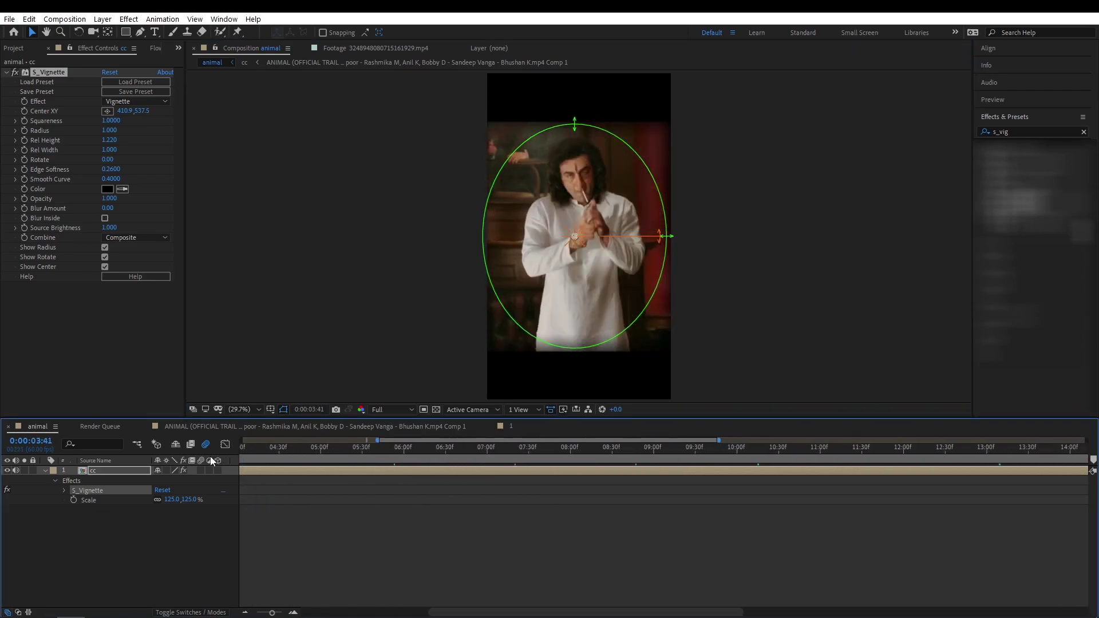
left_click_drag(272, 458, 334, 450)
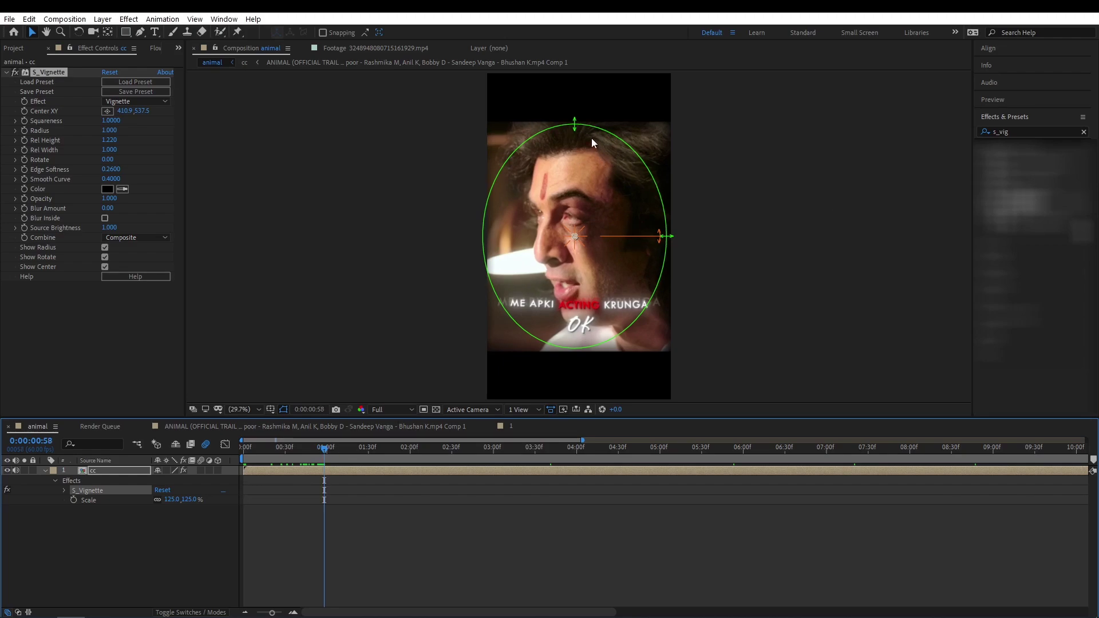
left_click_drag(587, 125, 578, 140)
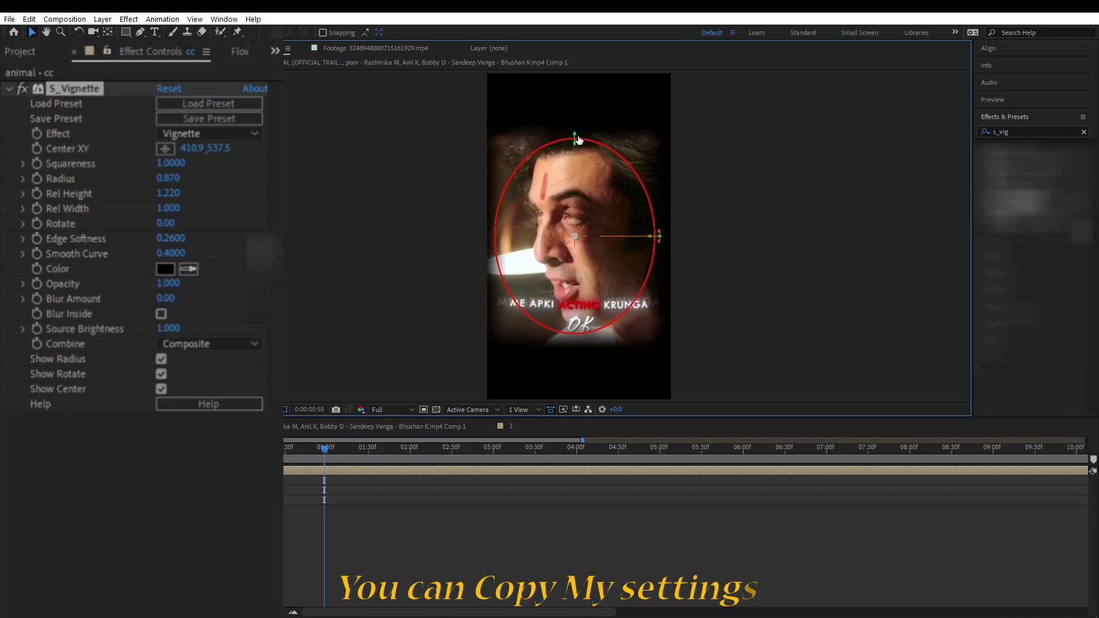
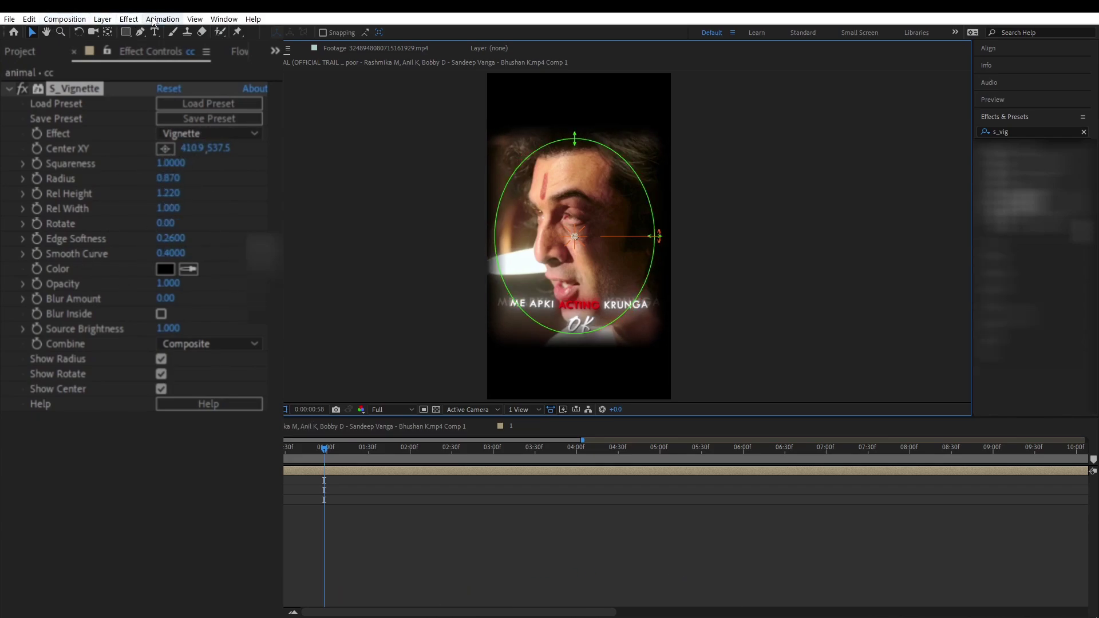
Search 'looks' in Effects & Presets and apply the Looks effect to layer cc
left_click(429, 472)
left_click(1013, 129)
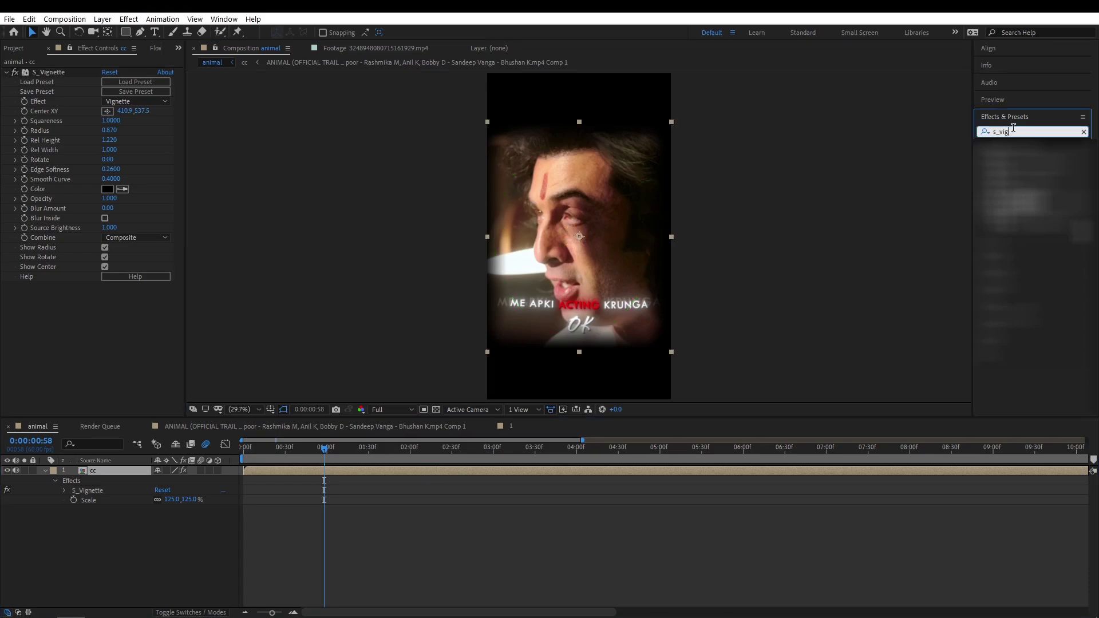
type("looks")
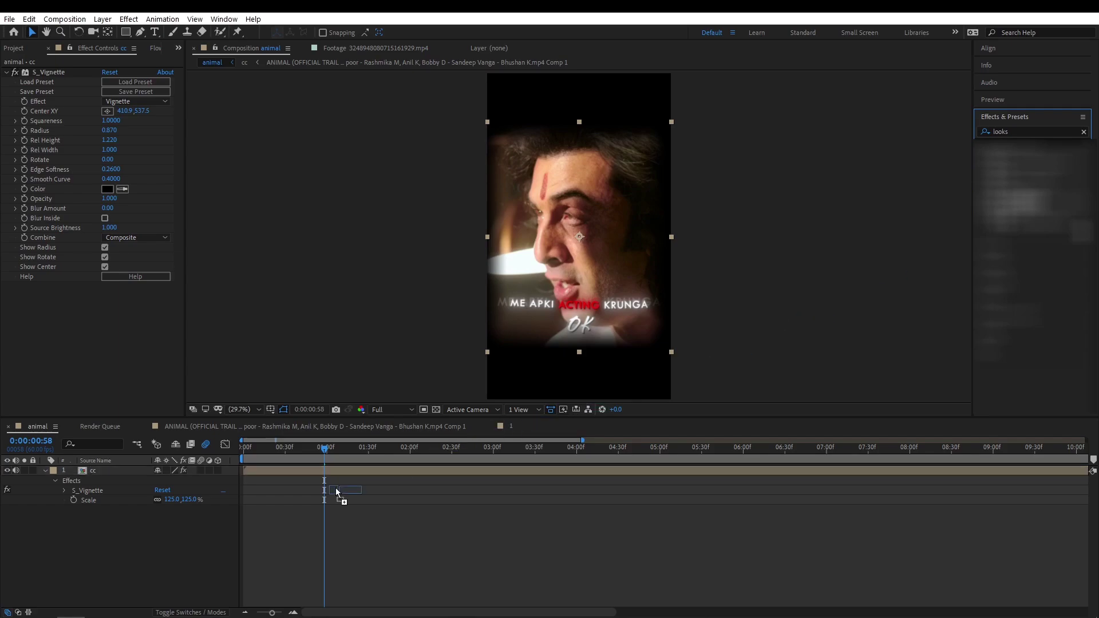
left_click_drag(1007, 150, 308, 472)
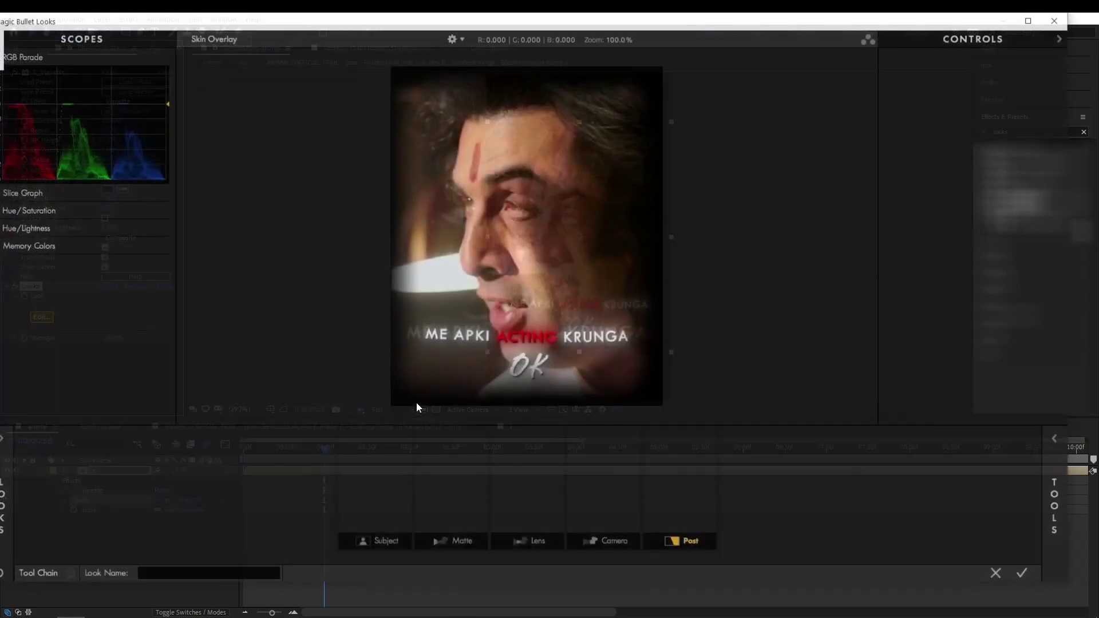
Add a Grad Exposure tool to the Post stage at +1.00 stops and apply the look
mouse_move(1059, 508)
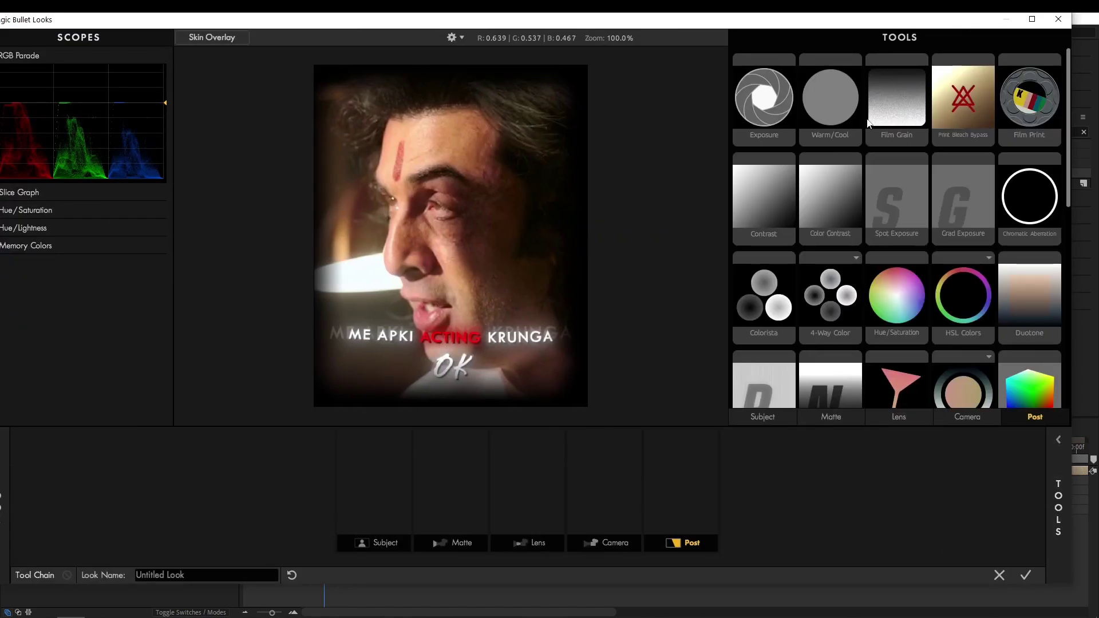
left_click_drag(963, 206, 510, 510)
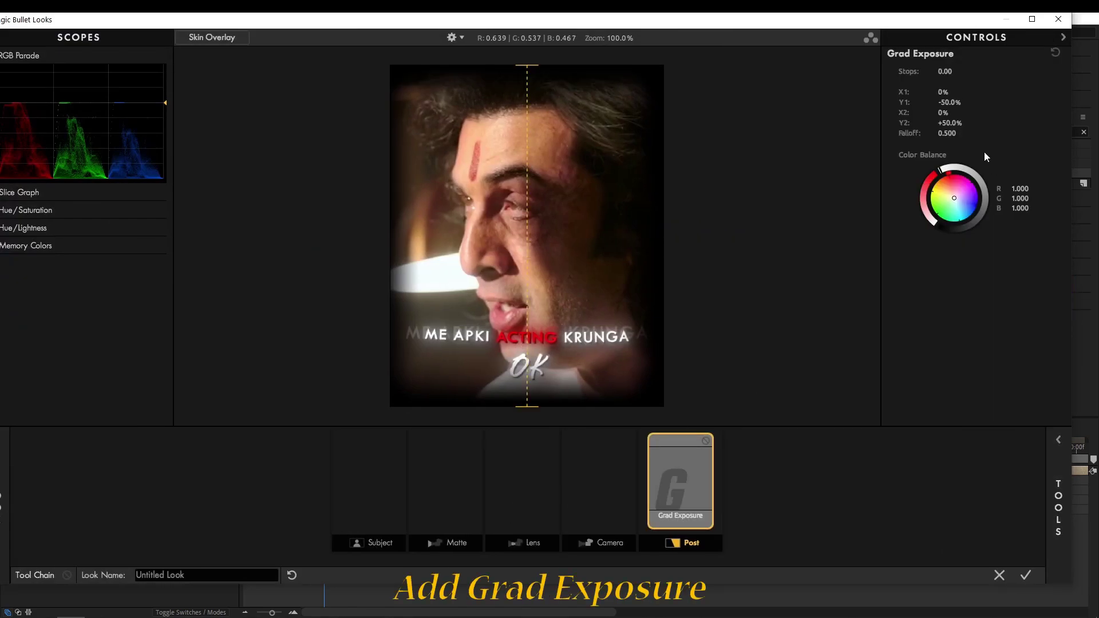
left_click(926, 77)
type("1")
key("Return")
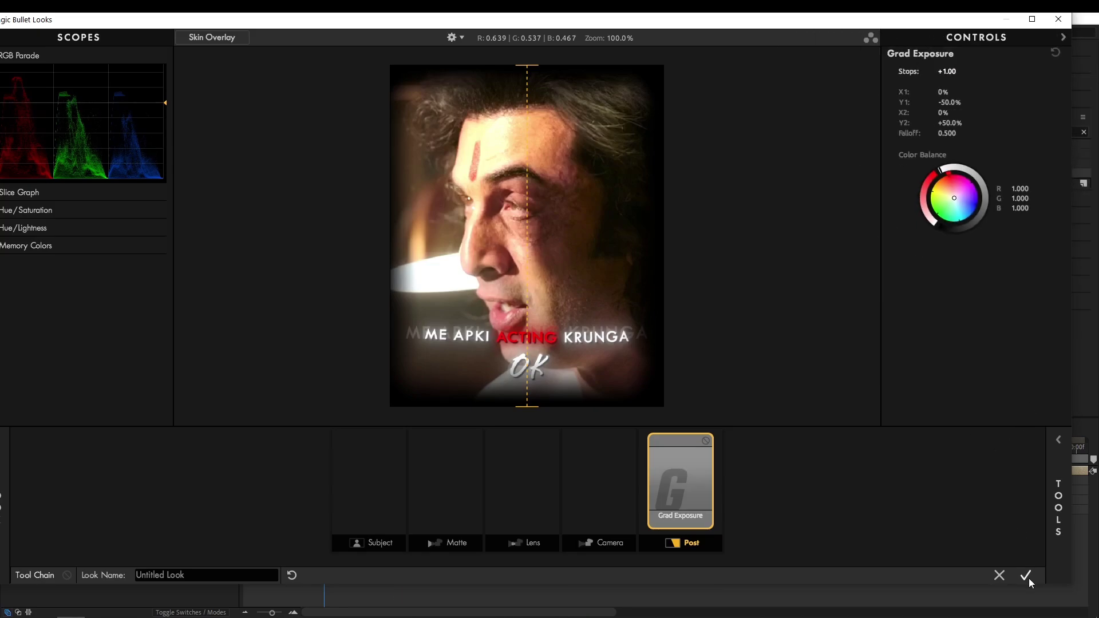
left_click(1026, 576)
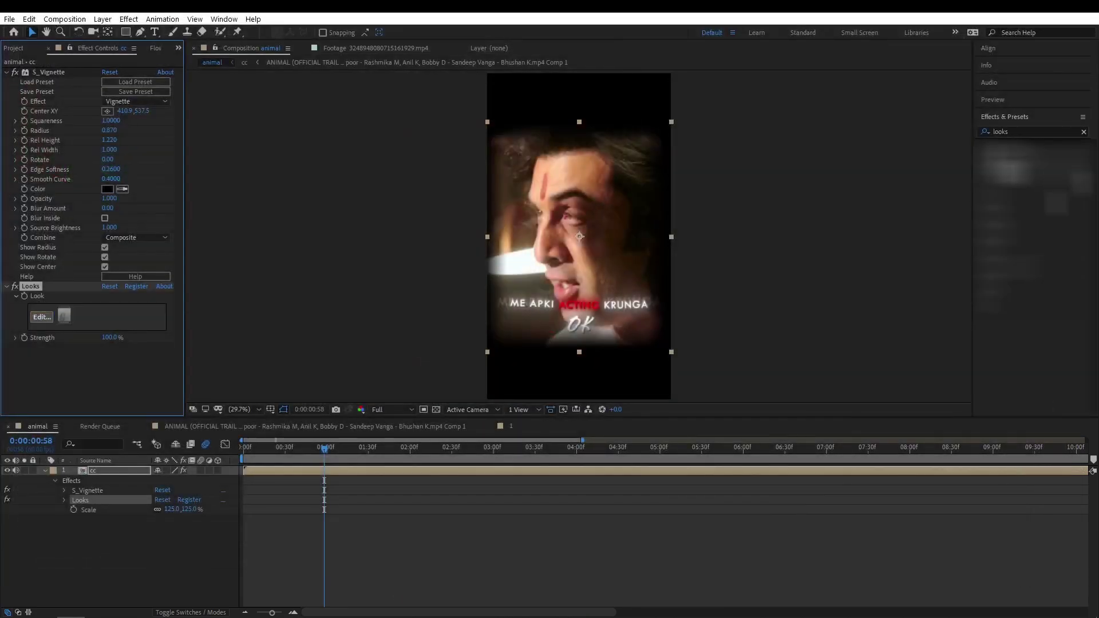
Apply Hue/Saturation to layer cc with Master Saturation 20, checking it on a later shot
left_click(1012, 131)
type("hue")
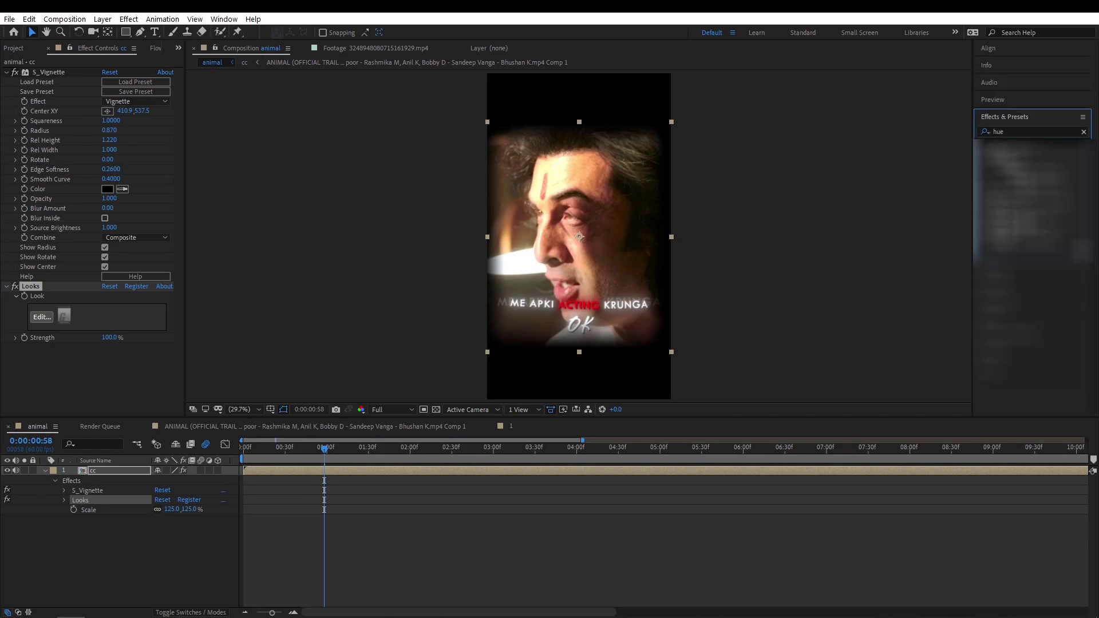
left_click_drag(1025, 222, 386, 473)
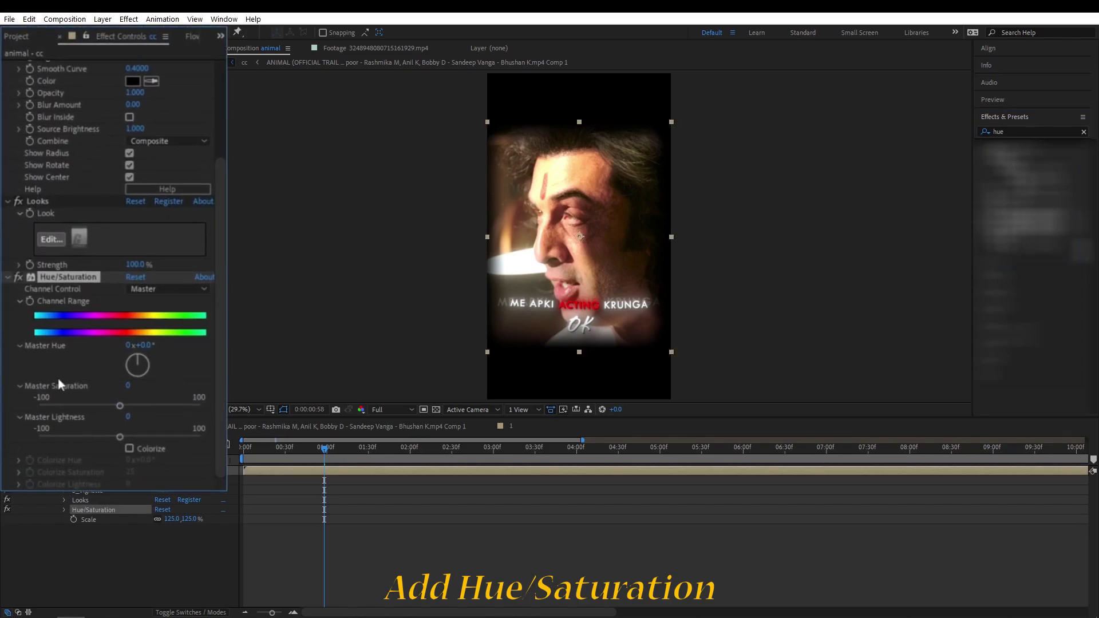
left_click(104, 395)
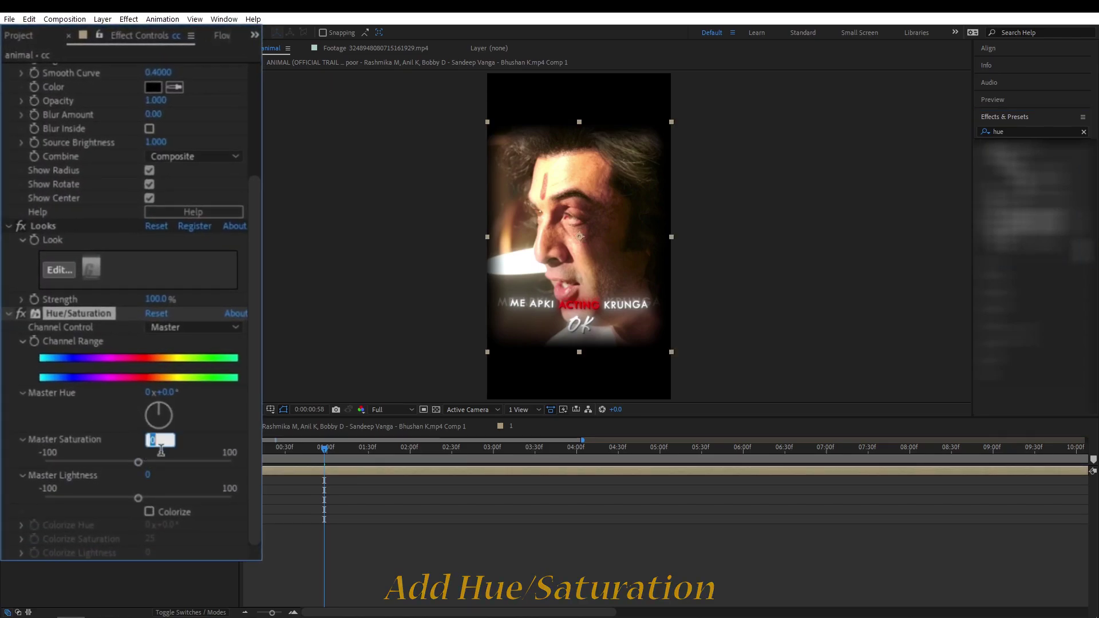
type("20")
key("Return")
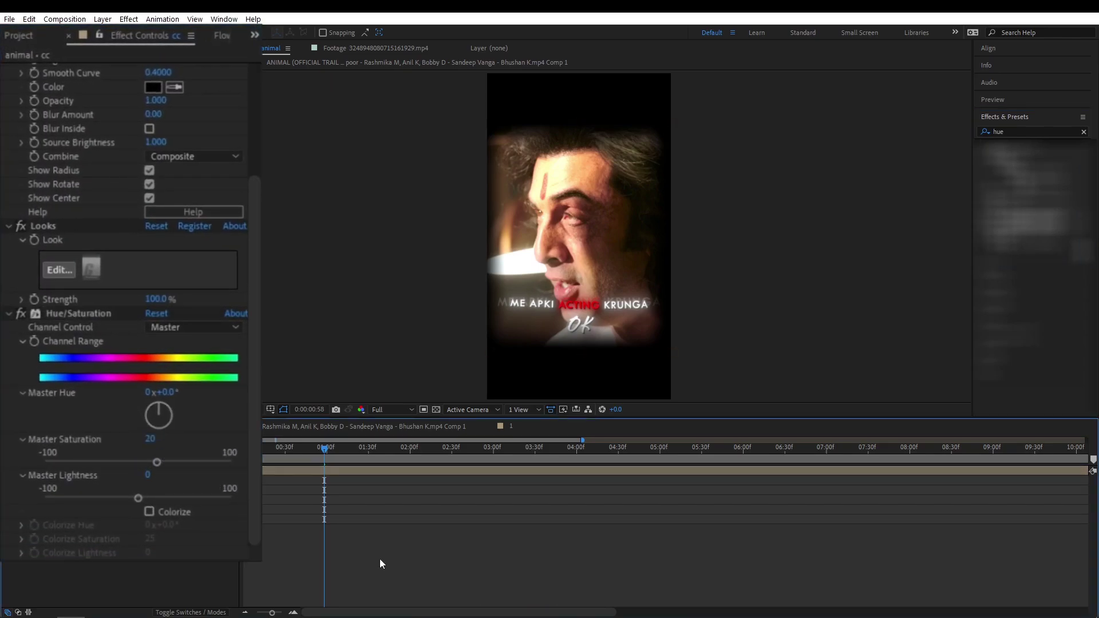
mouse_move(325, 448)
left_mouse_down()
mouse_move(408, 456)
mouse_move(382, 454)
left_mouse_up()
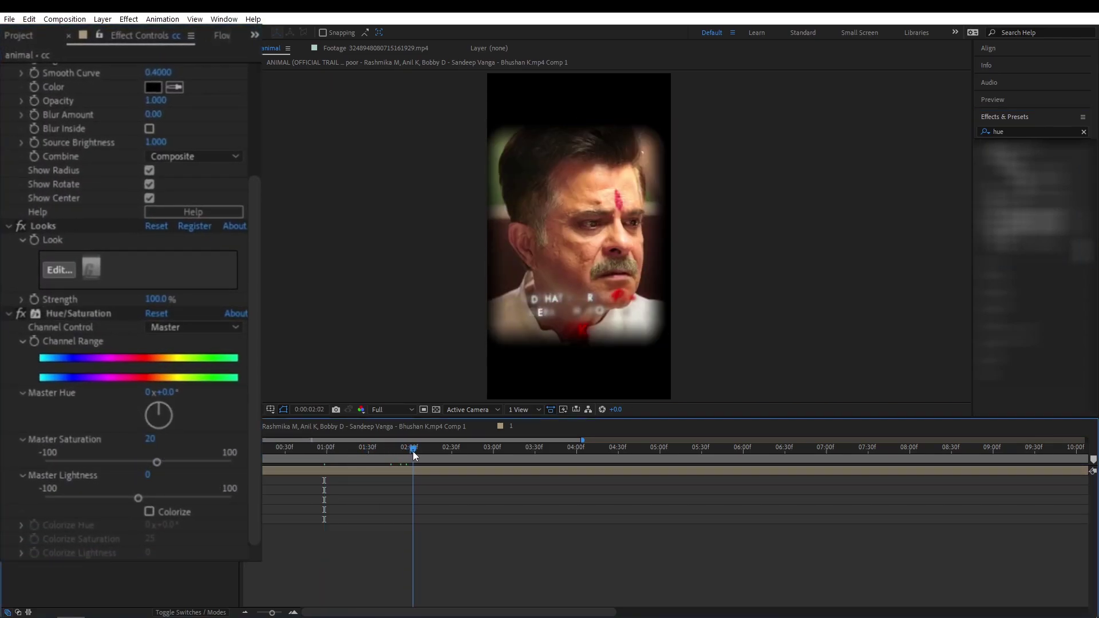
Set the S_Vignette Radius on layer cc to 0.910
left_click(382, 472)
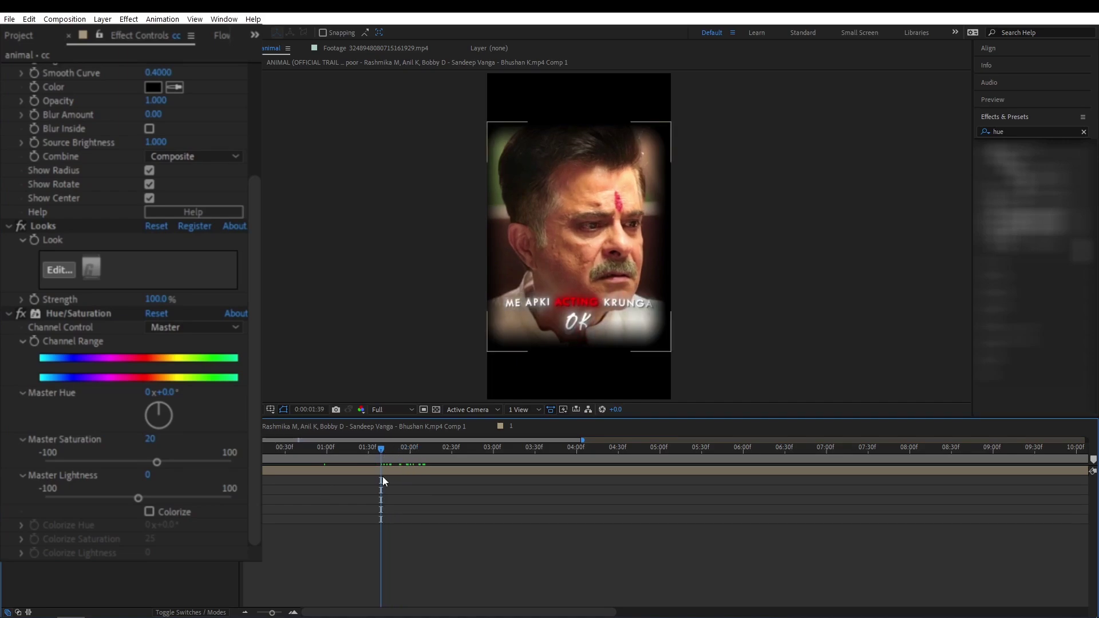
scroll(172, 263, "up", 5)
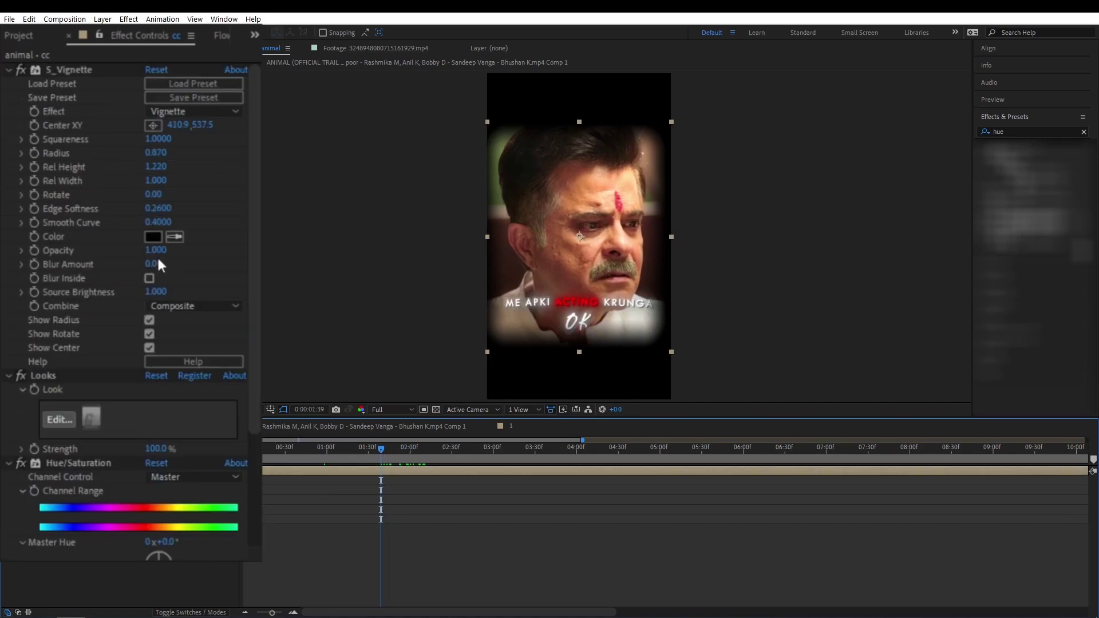
left_click(156, 153)
type("1")
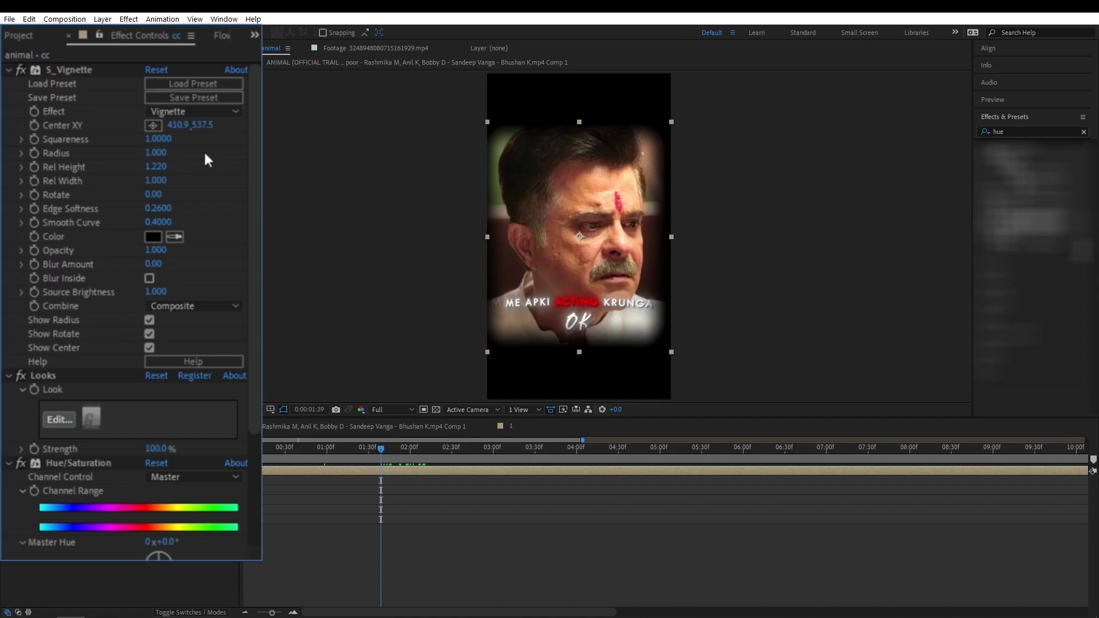
left_click(156, 153)
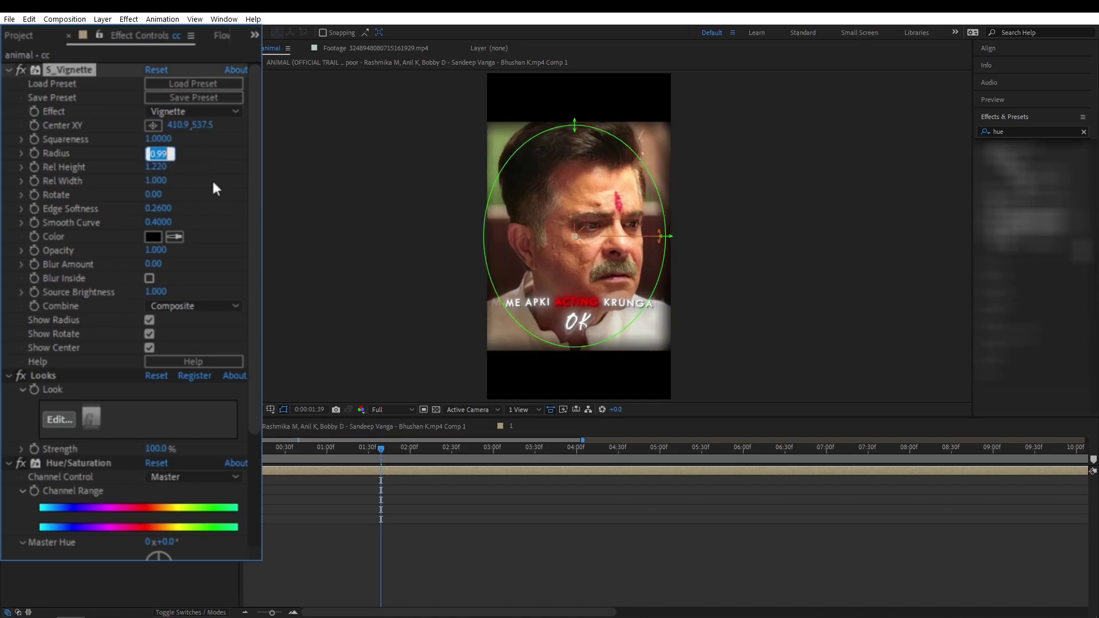
key("Down")
key("Down")
key("Down")
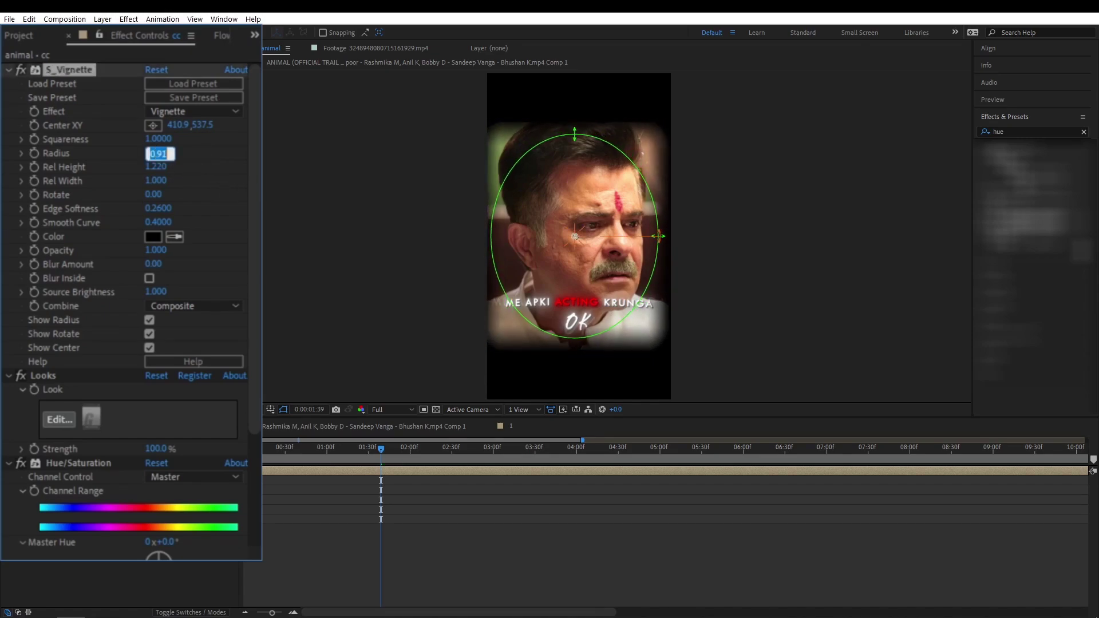
key("Down")
key("Down")
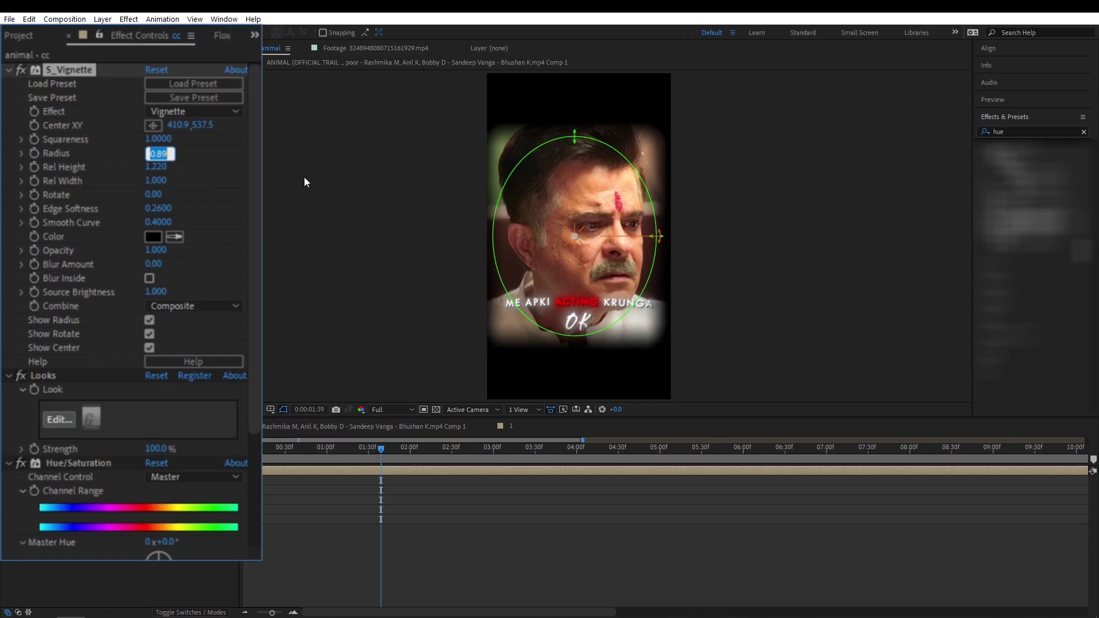
key("Up")
key("Up")
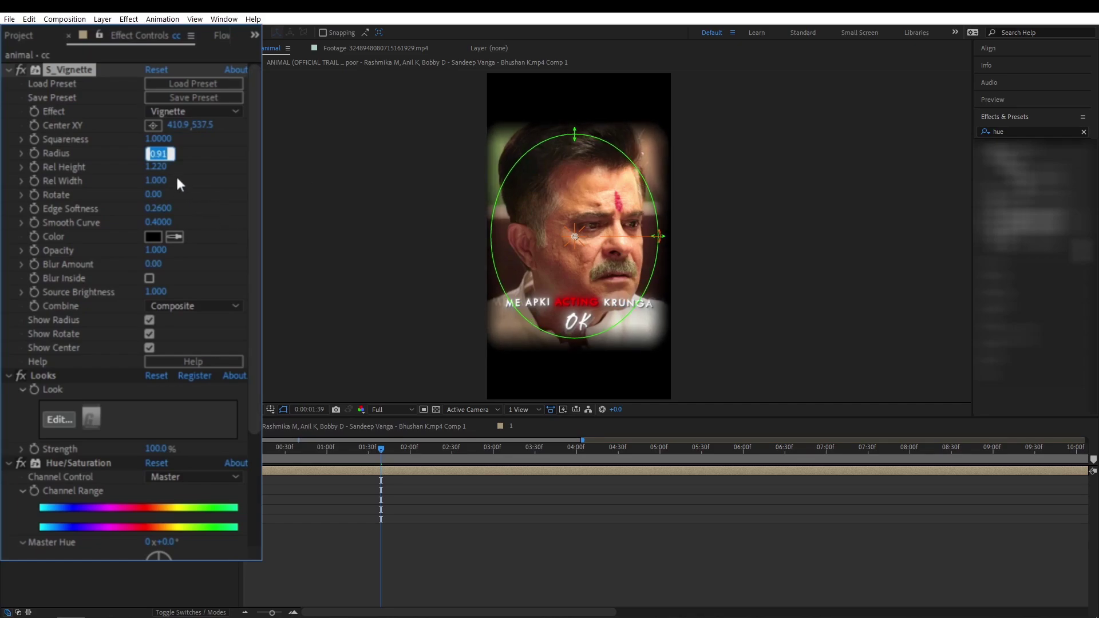
key("Return")
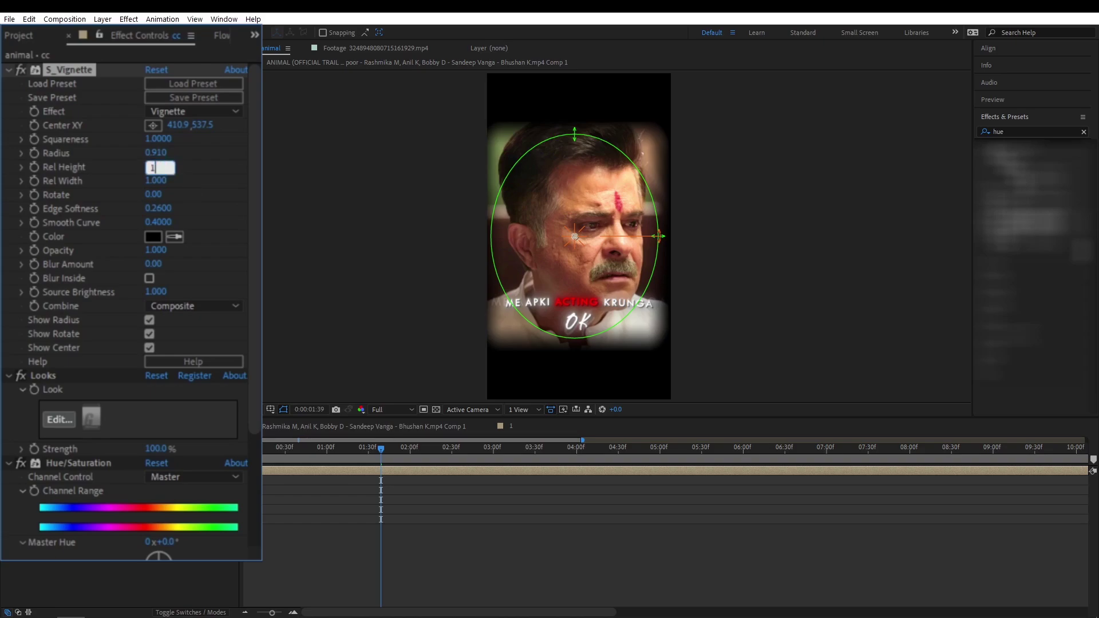
Adjust the vignette's Rel Height and harden its Edge Softness to 0.1000
left_click(194, 185)
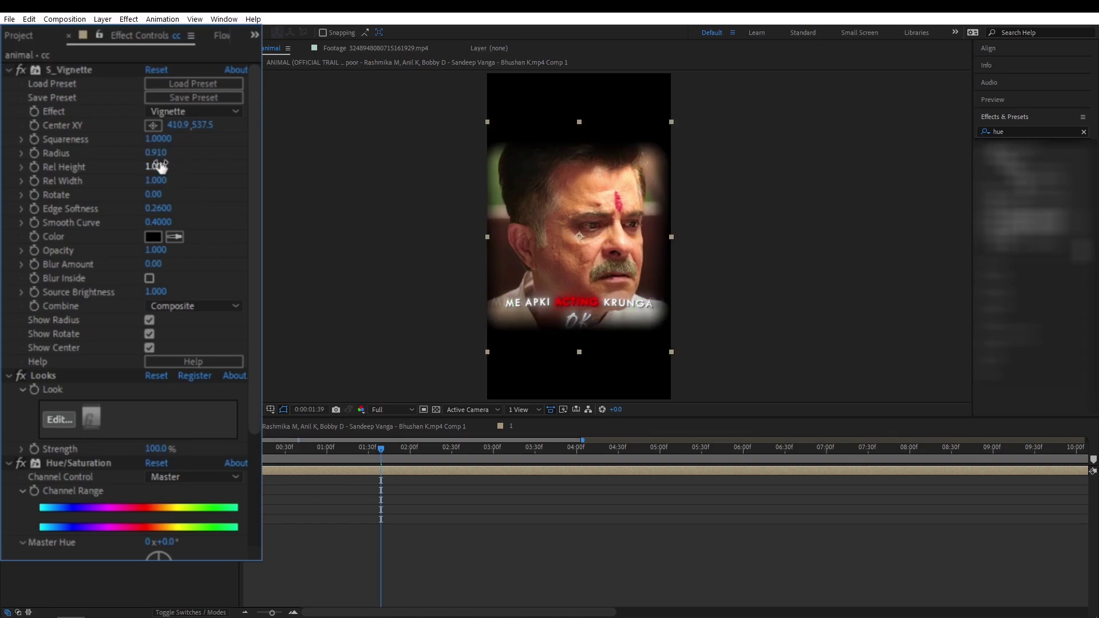
left_click_drag(167, 167, 183, 170)
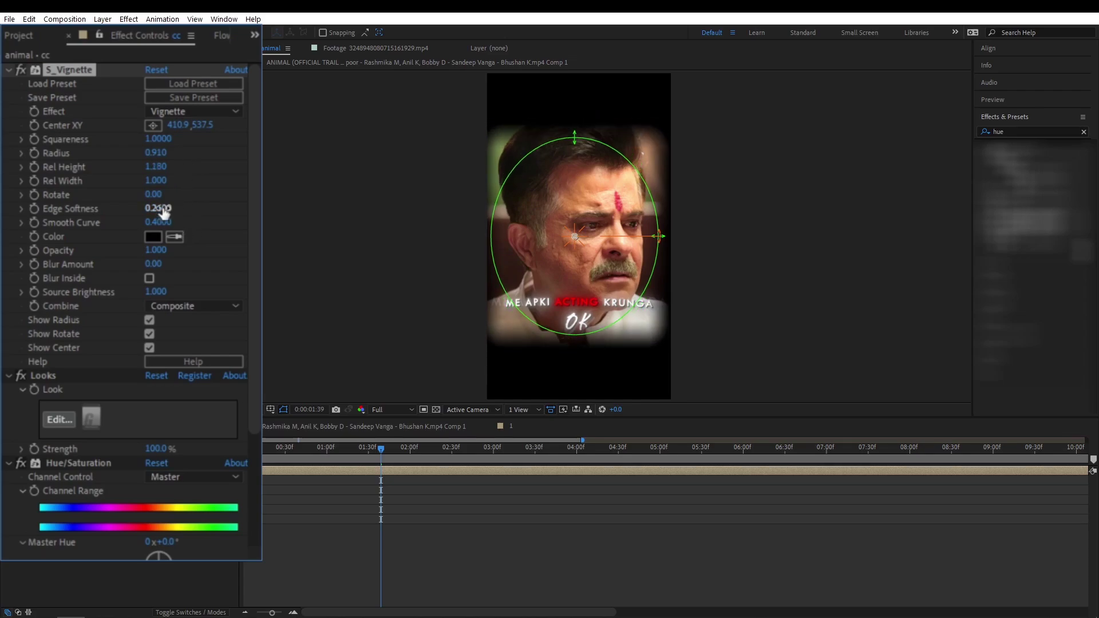
mouse_move(161, 206)
left_mouse_down()
mouse_move(172, 206)
mouse_move(151, 209)
left_mouse_up()
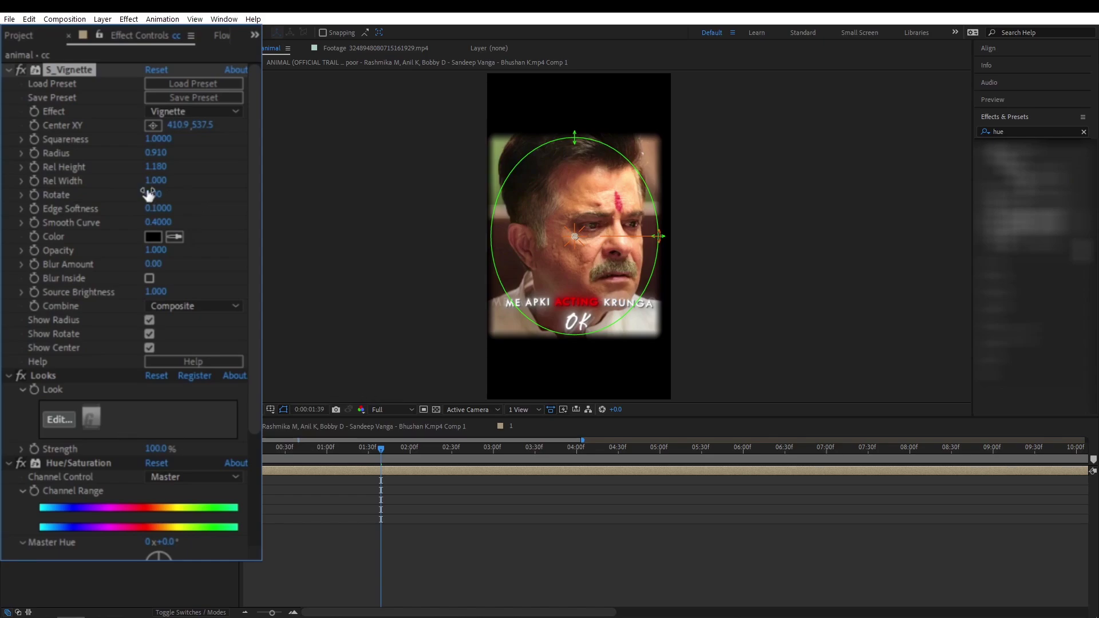
left_click(157, 166)
key("Tab")
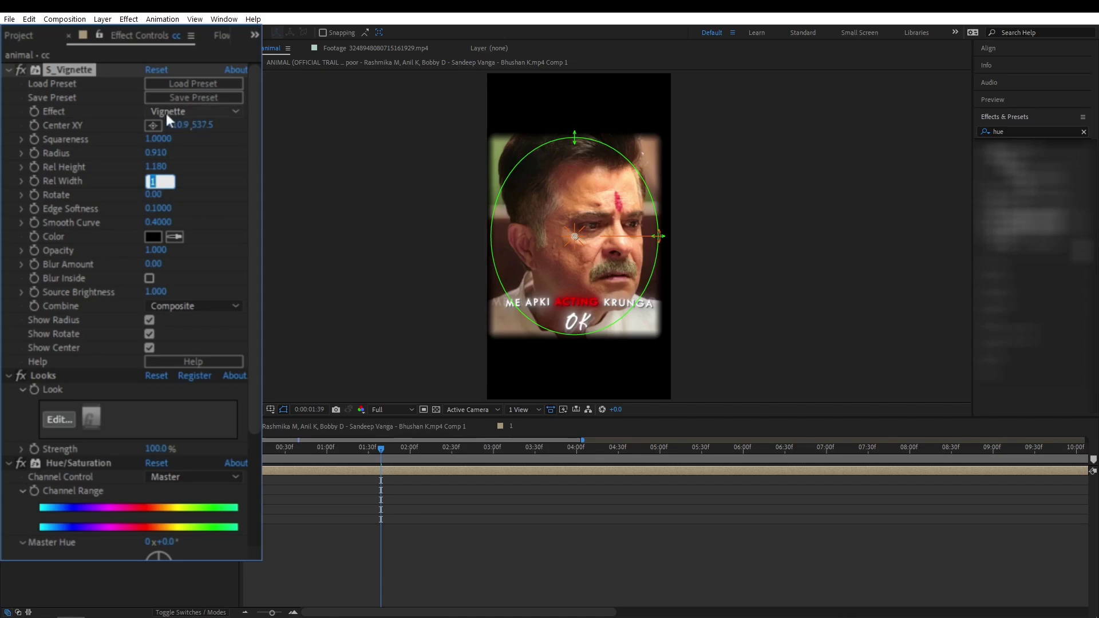
Place the vignette centre at 427.7, 536.0 using the Center point tool
left_click(152, 126)
left_click(575, 237)
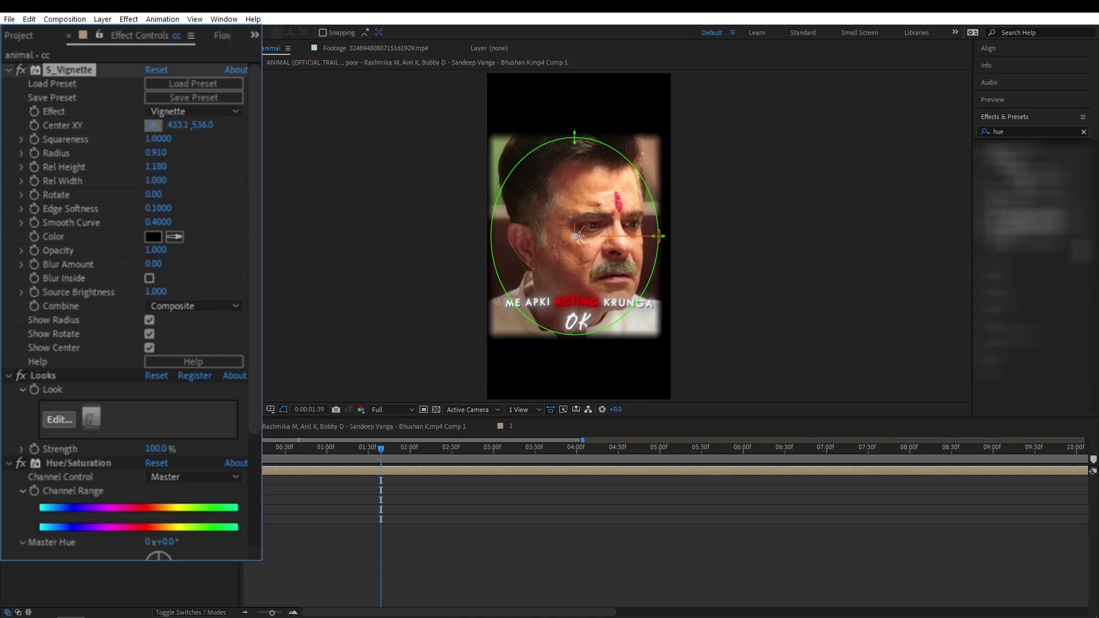
left_click(578, 236)
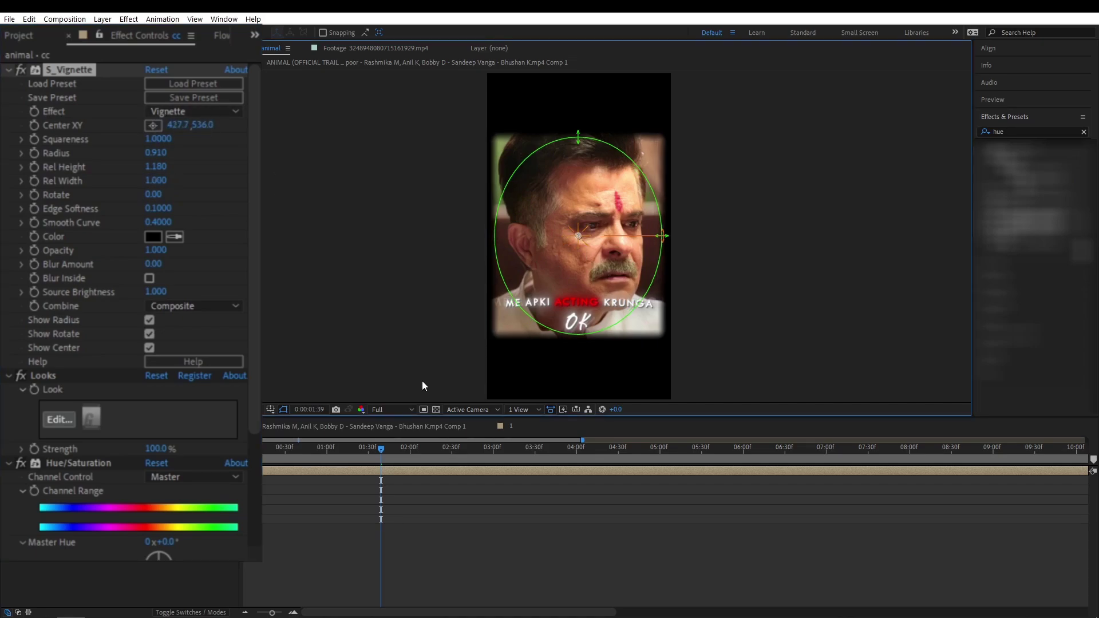
On the 2:42 shot, raise the vignette's Rel Height to make the oval taller
left_click_drag(424, 449, 468, 450)
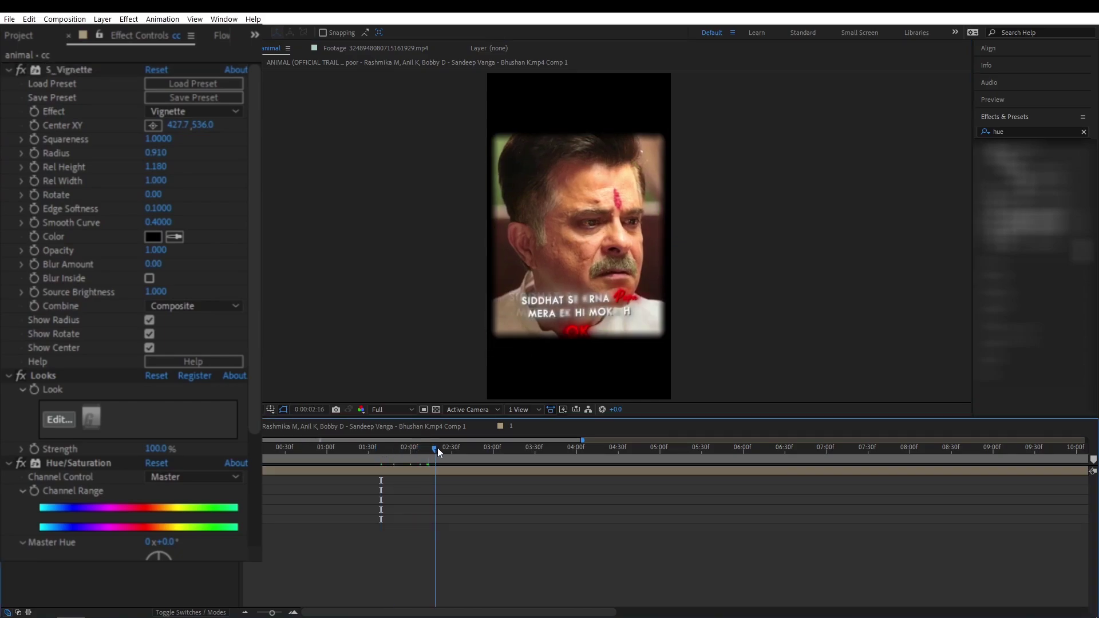
left_click(468, 474)
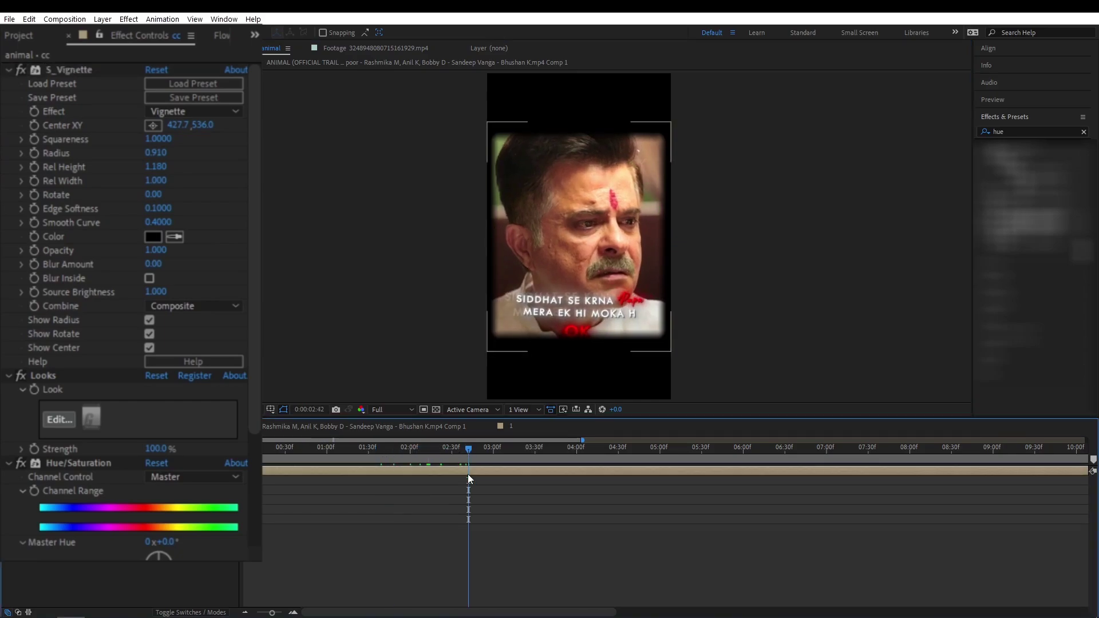
left_click(159, 166)
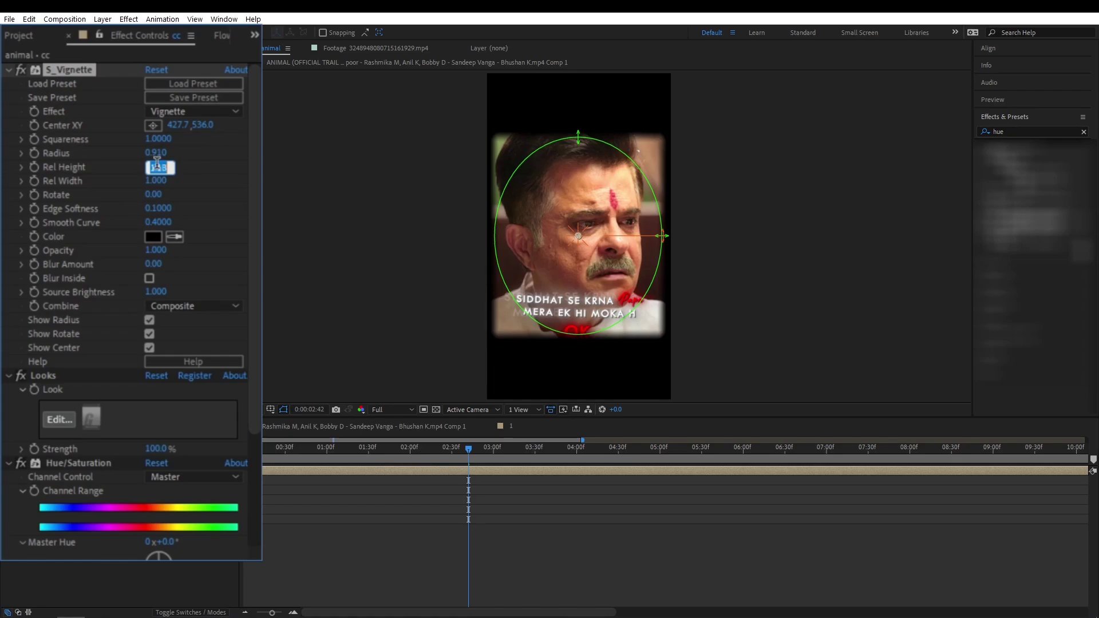
key("Up")
key("Up")
key("Up")
key("Up")
key("Up")
key("Up")
key("Up")
key("Up")
key("Up")
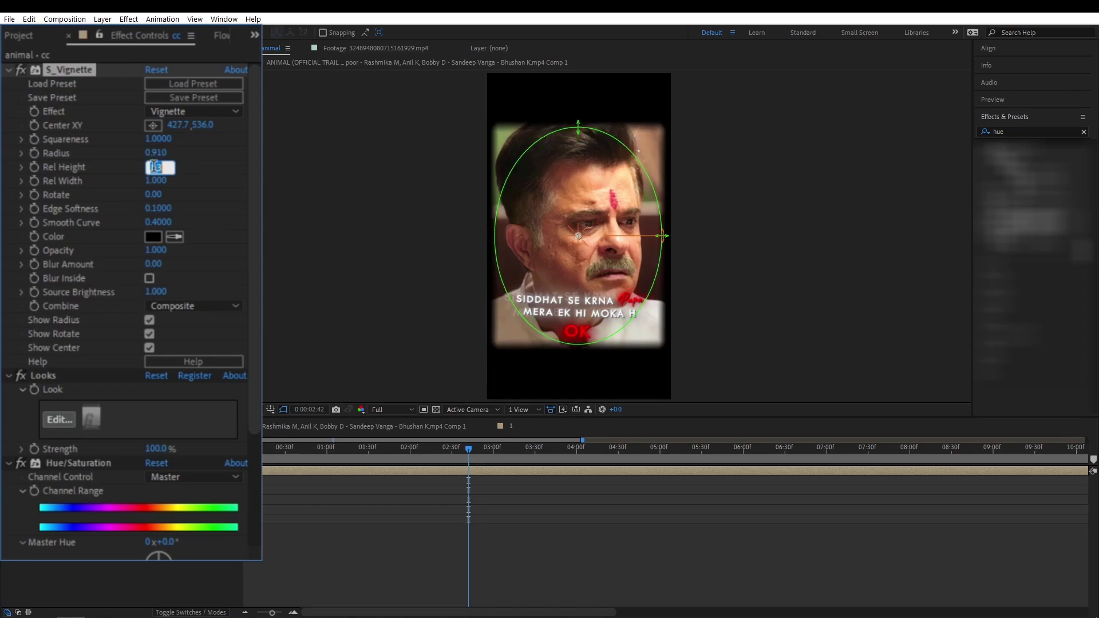
key("Up")
key("Up")
key("Up")
key("Down")
key("Down")
key("Down")
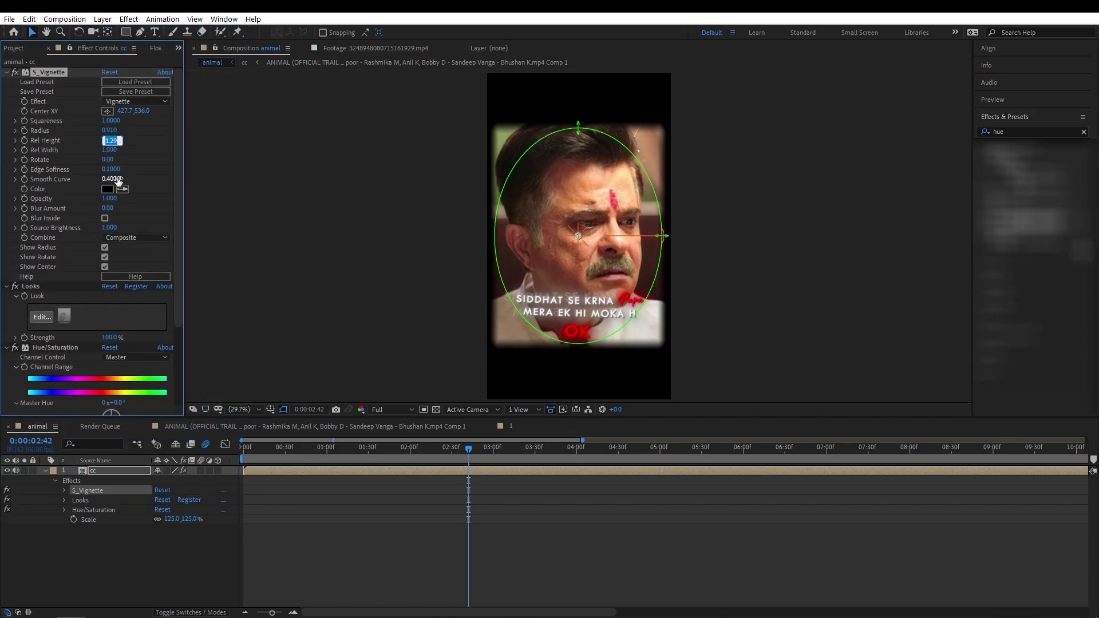
Apply the VR Glow effect from a 'glow' search to the cc layer and preview a later frame
type("glow")
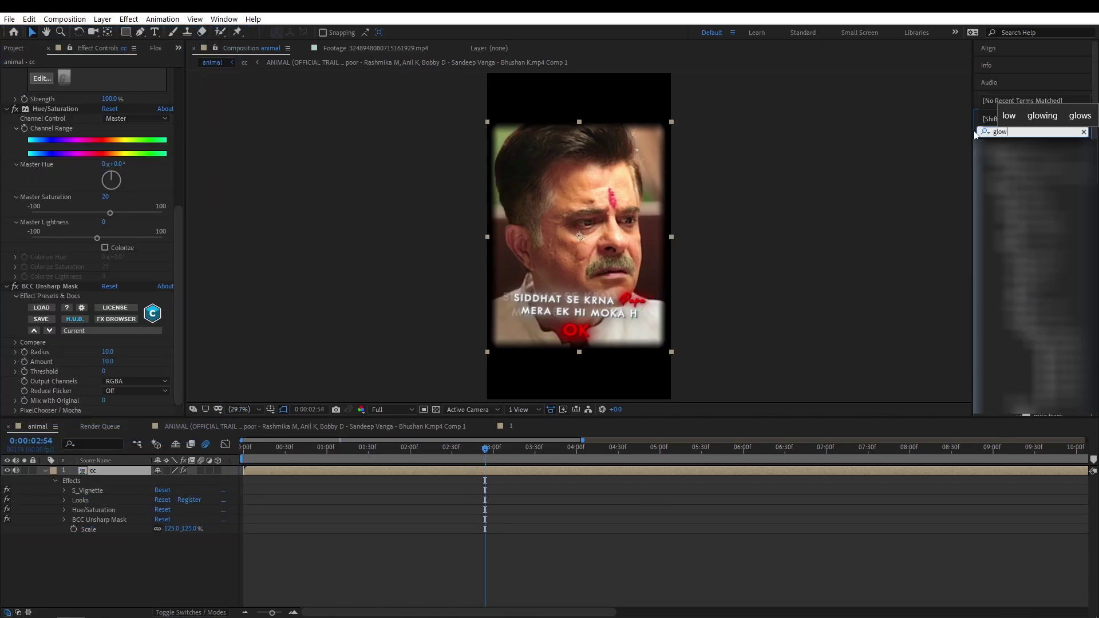
key("Return")
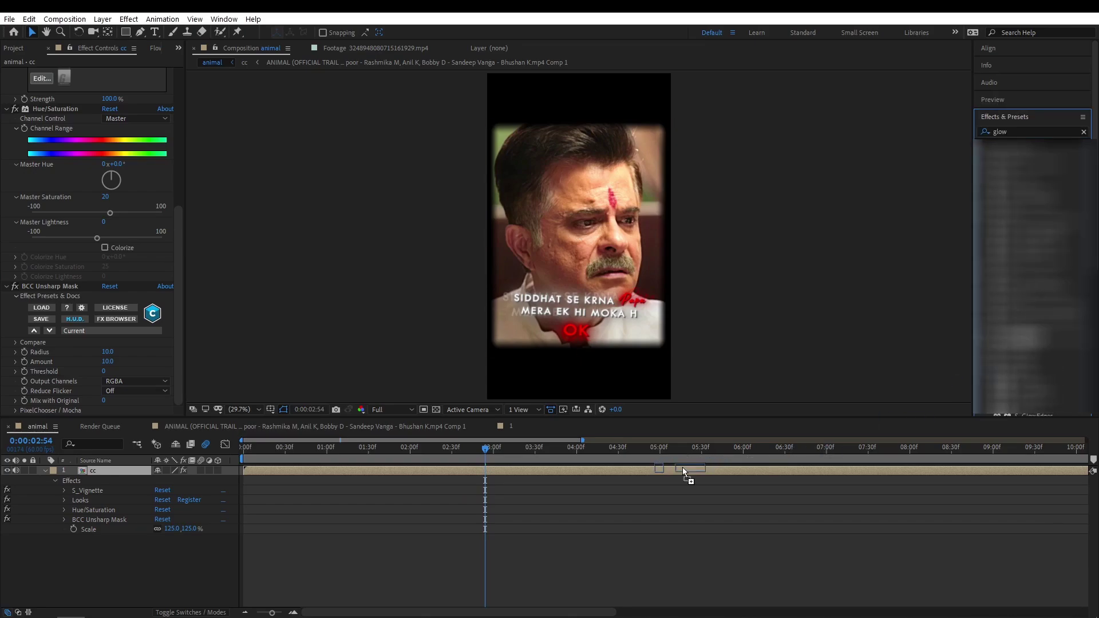
left_click_drag(1011, 344, 683, 467)
mouse_move(486, 446)
left_mouse_down()
mouse_move(812, 449)
mouse_move(772, 457)
mouse_move(785, 457)
left_mouse_up()
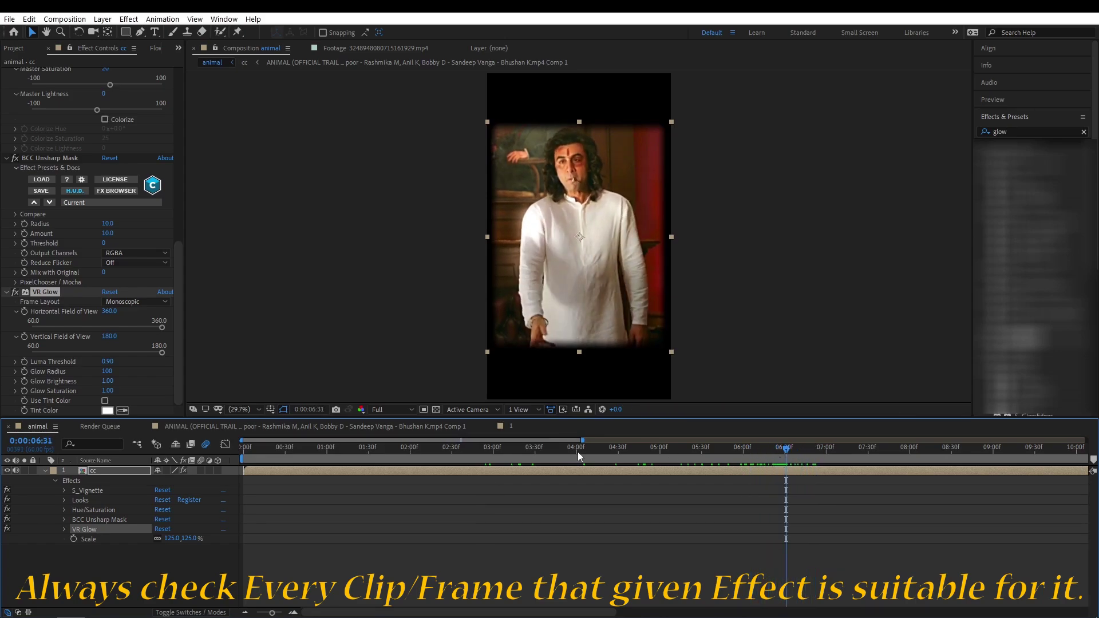
Settle the VR Glow Luma Threshold at 0.90 after trying 0.50 and 1.00
key("minus")
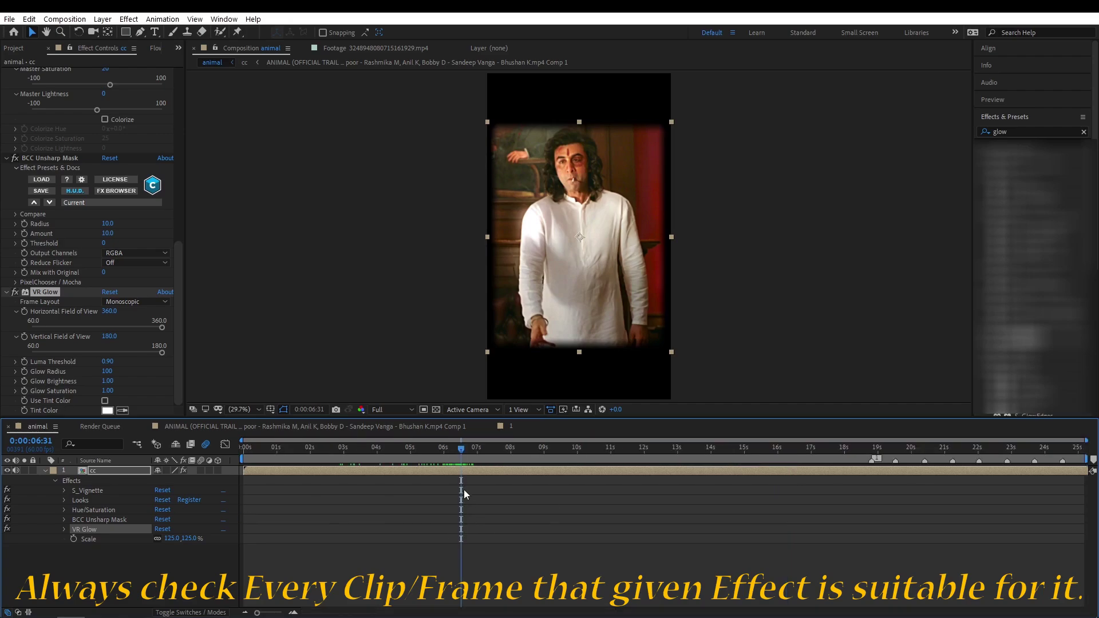
left_click_drag(502, 450, 570, 452)
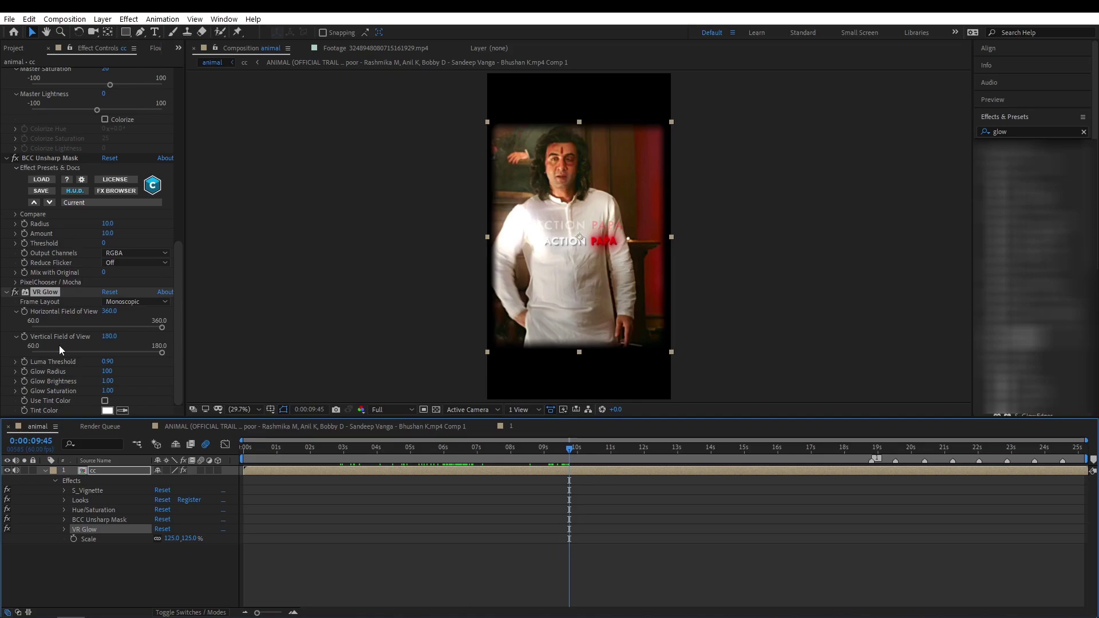
left_click(107, 361)
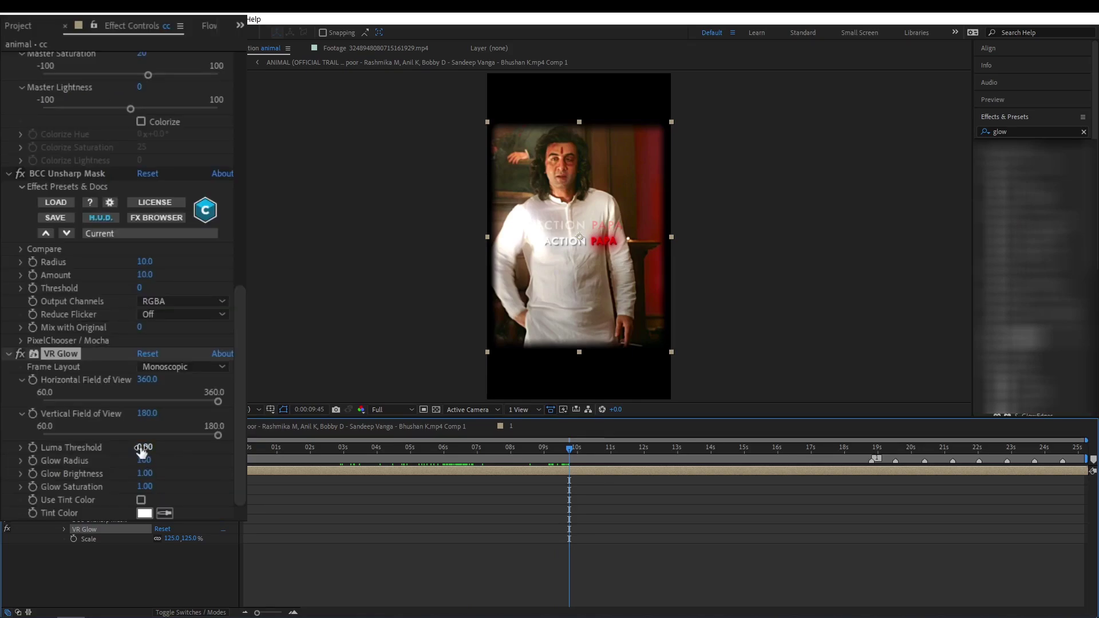
type("0.5")
key("Return")
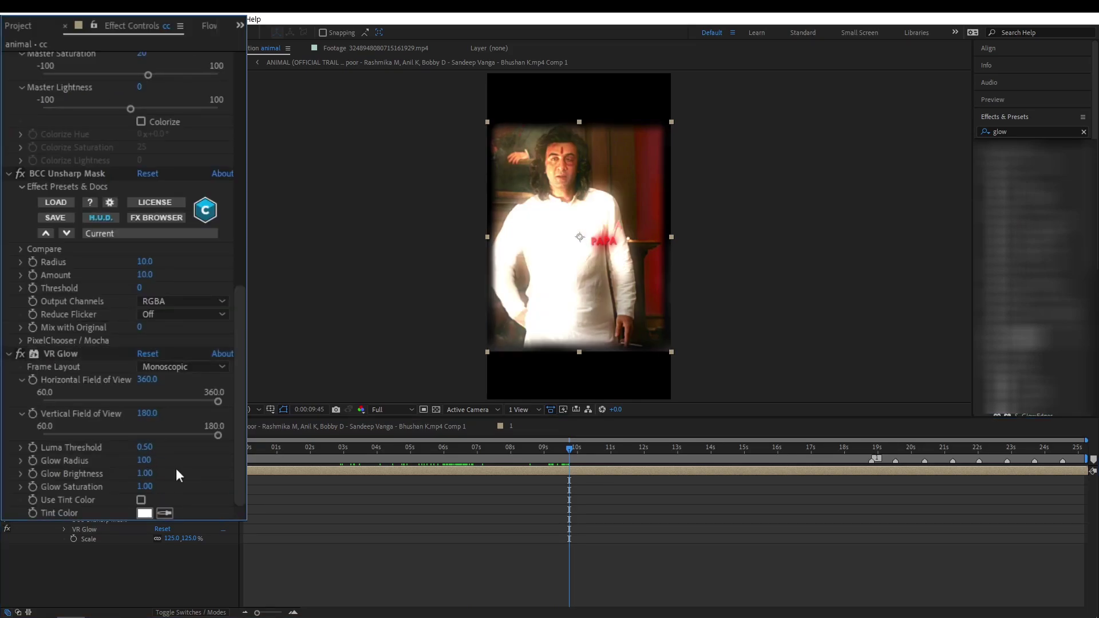
type("1")
key("Return")
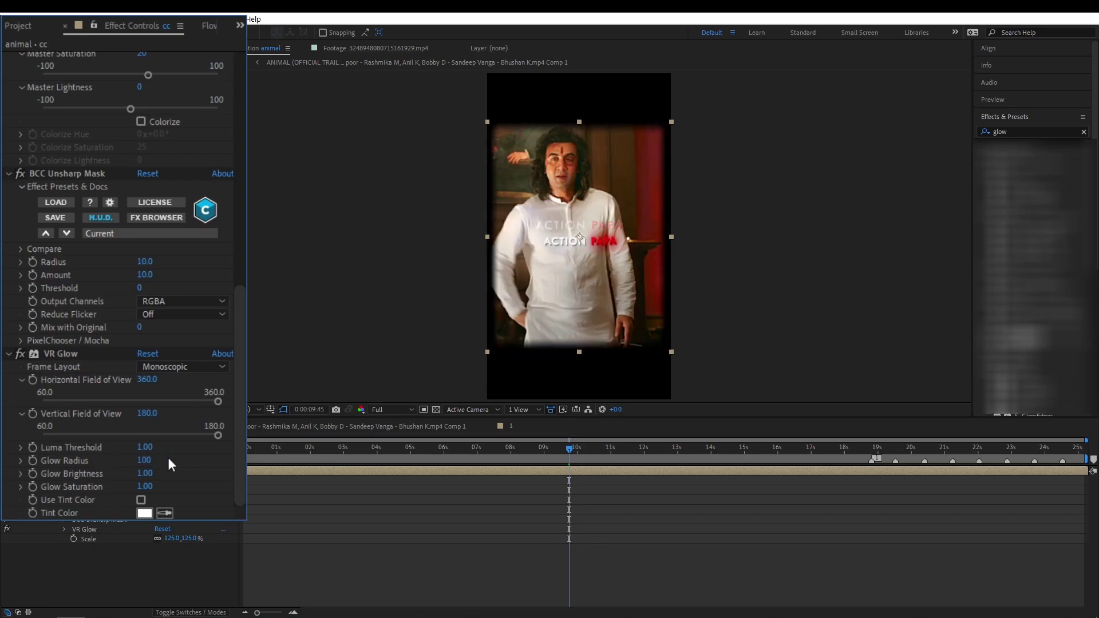
left_click(148, 447)
type(".9")
key("Return")
Set Glow Radius to 71 and Glow Brightness to 0.50, previewing a later shot
mouse_move(144, 460)
left_mouse_down()
mouse_move(82, 463)
mouse_move(144, 478)
left_mouse_up()
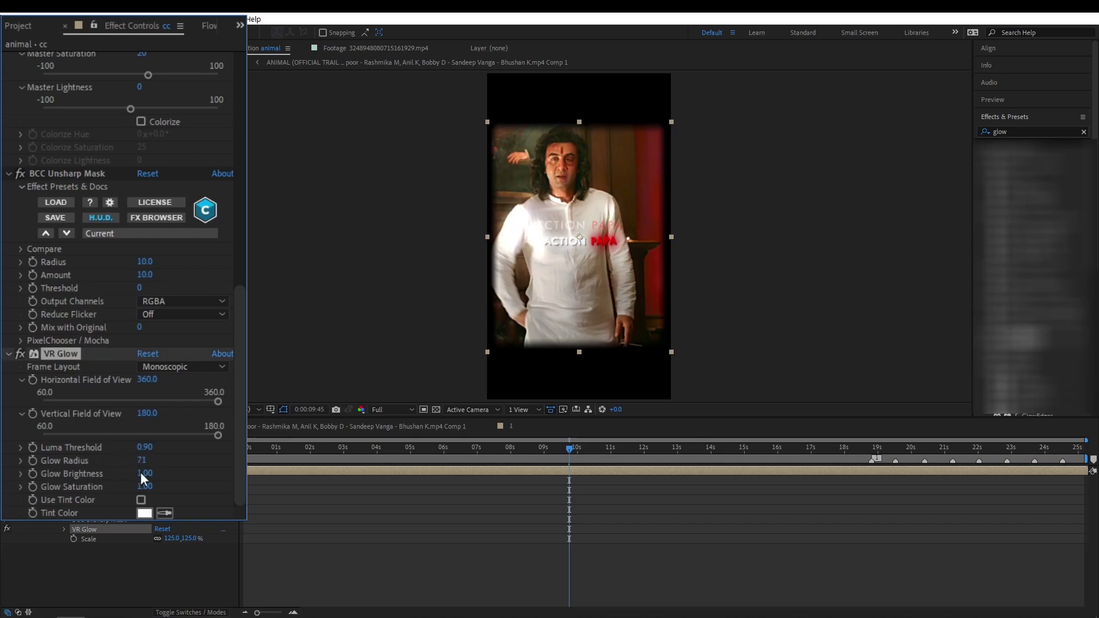
left_click(145, 474)
left_click(175, 497)
left_click_drag(592, 449, 761, 448)
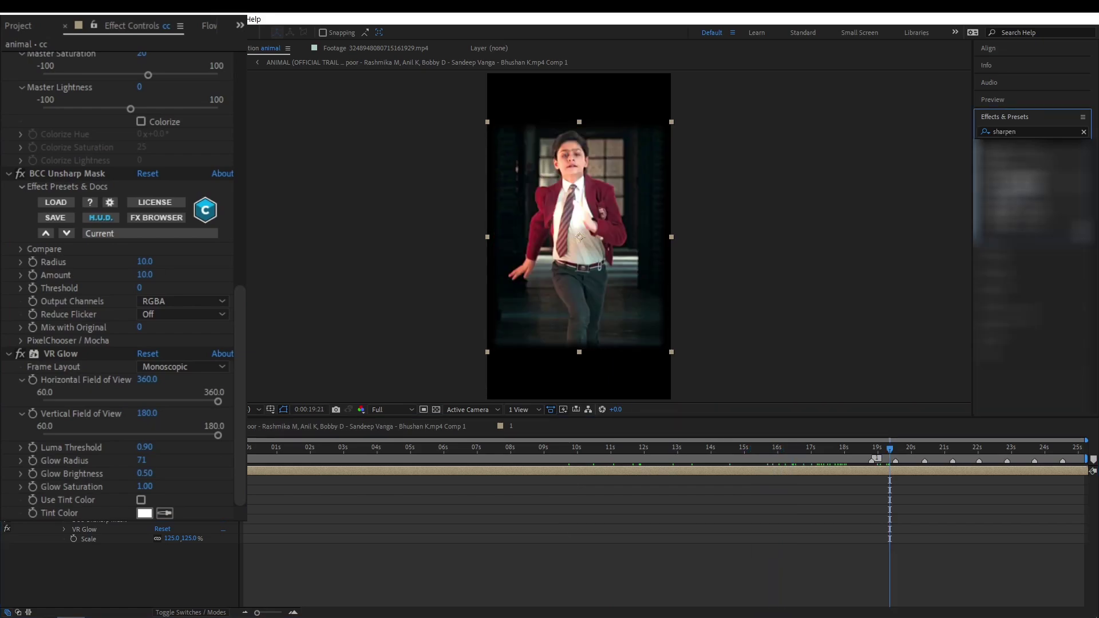
Add a Sharpen effect at Sharpen Amount 50 to the cc layer and collapse BCC Unsharp Mask
left_click_drag(1025, 183, 49, 451)
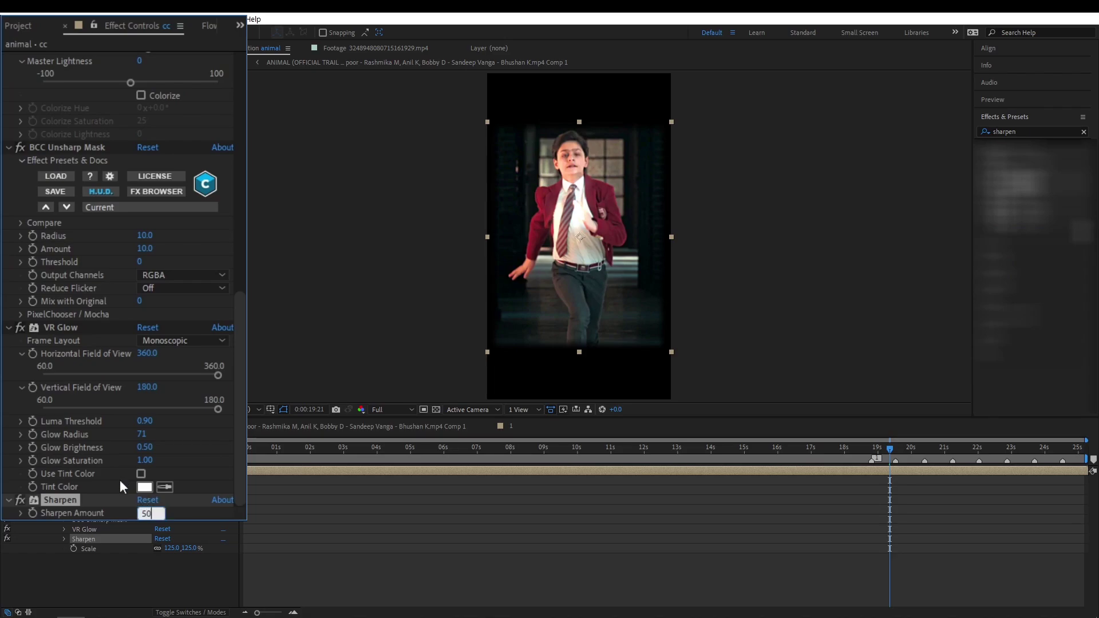
left_click(10, 147)
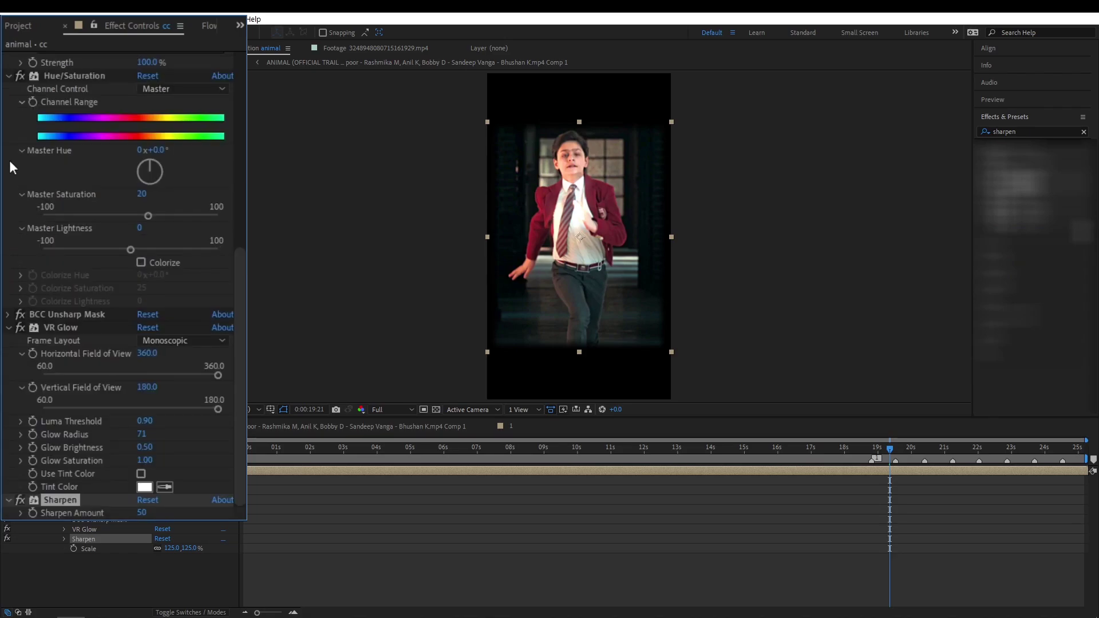
left_click(17, 161)
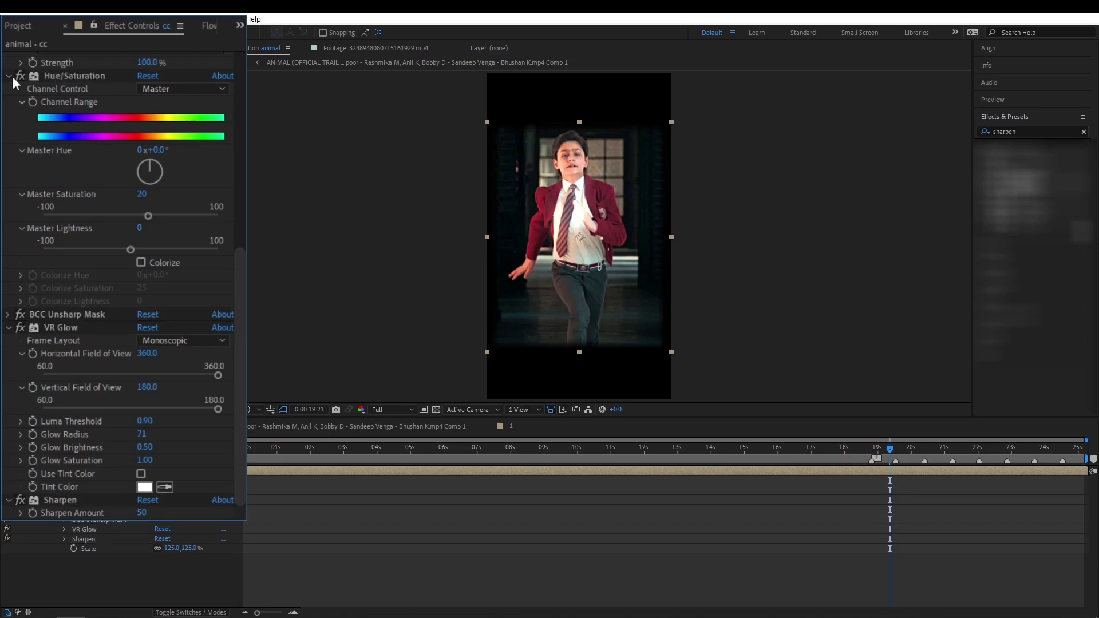
Collapse all effects, move BCC Unsharp Mask below Sharpen, and check frames around twenty seconds
left_click(8, 75, "ctrl")
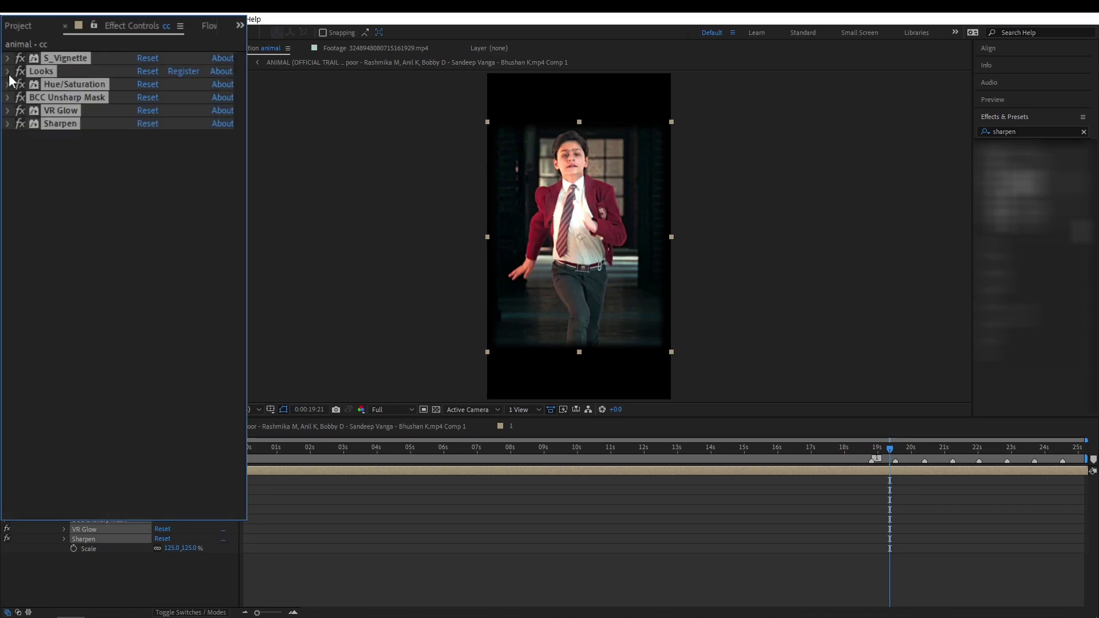
left_click_drag(57, 98, 60, 127)
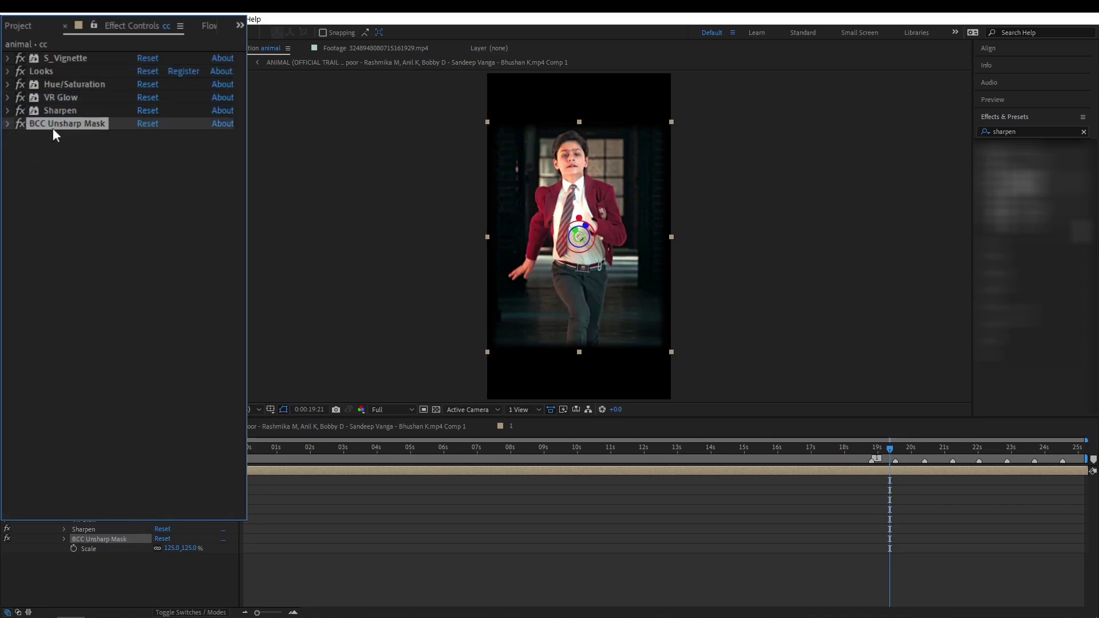
left_click_drag(919, 463, 947, 457)
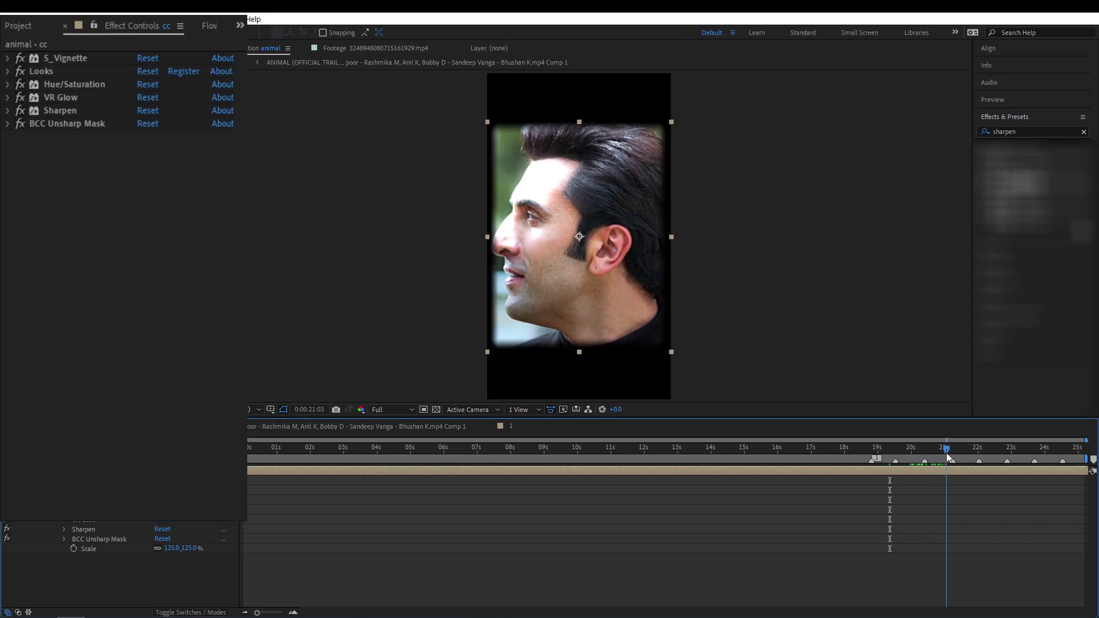
left_click_drag(948, 457, 974, 457)
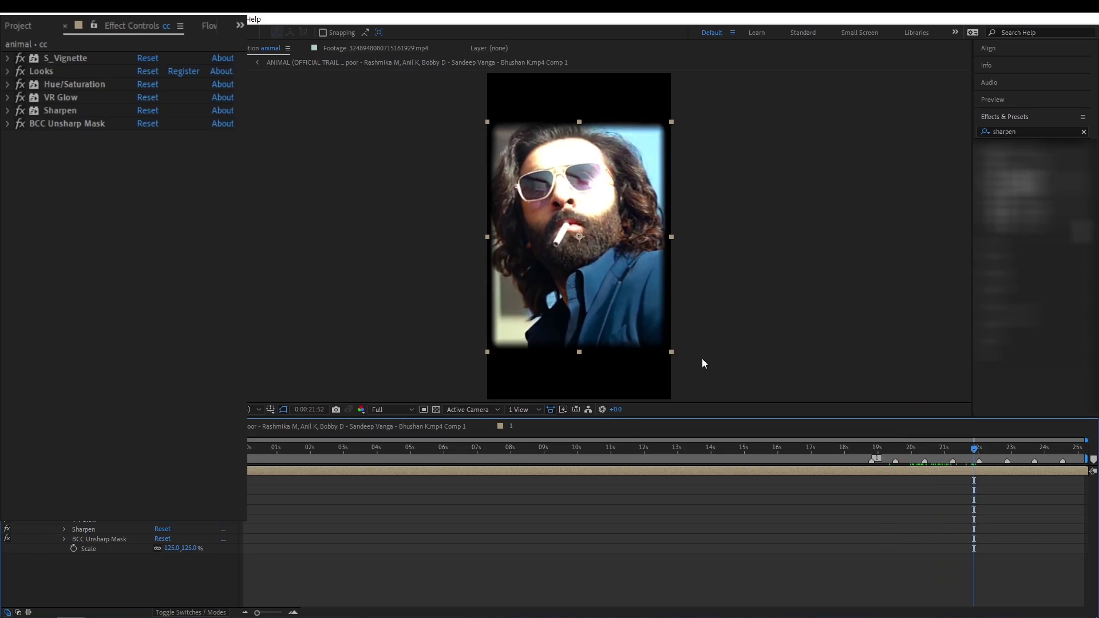
Set the VR Glow Glow Radius to 50 and review it across earlier and later shots
left_click(8, 97)
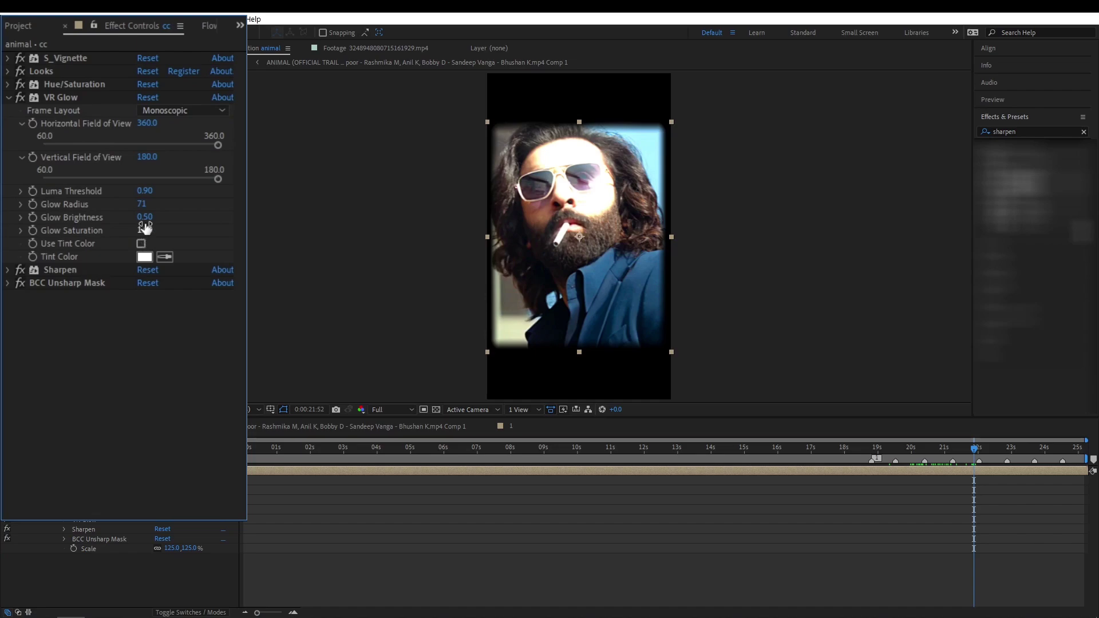
left_click(146, 205)
type("50")
key("Return")
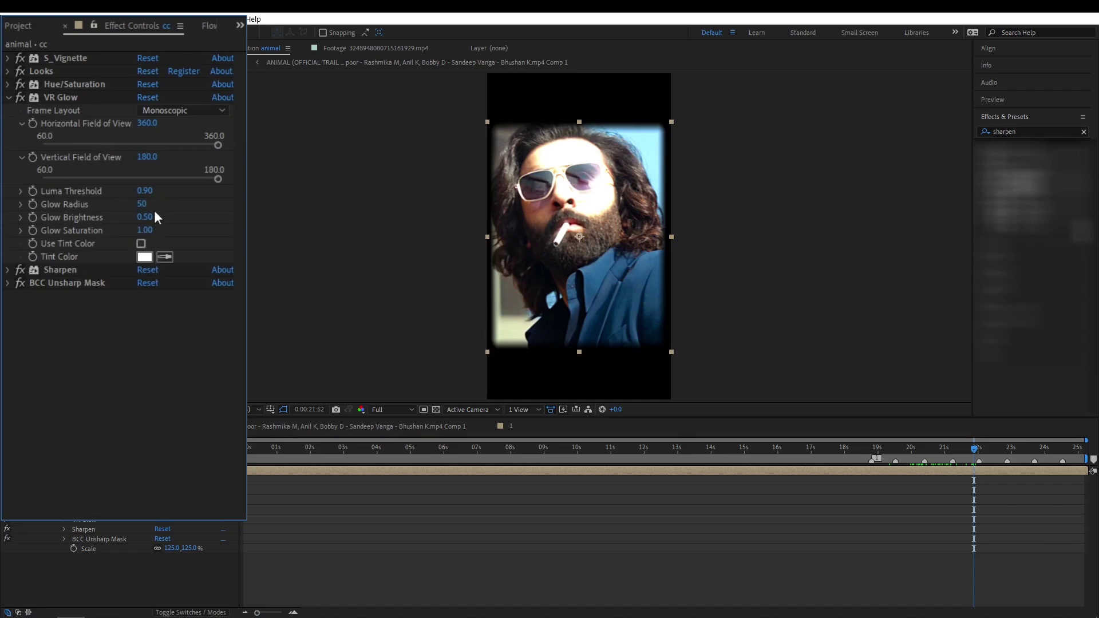
left_click_drag(150, 197, 164, 191)
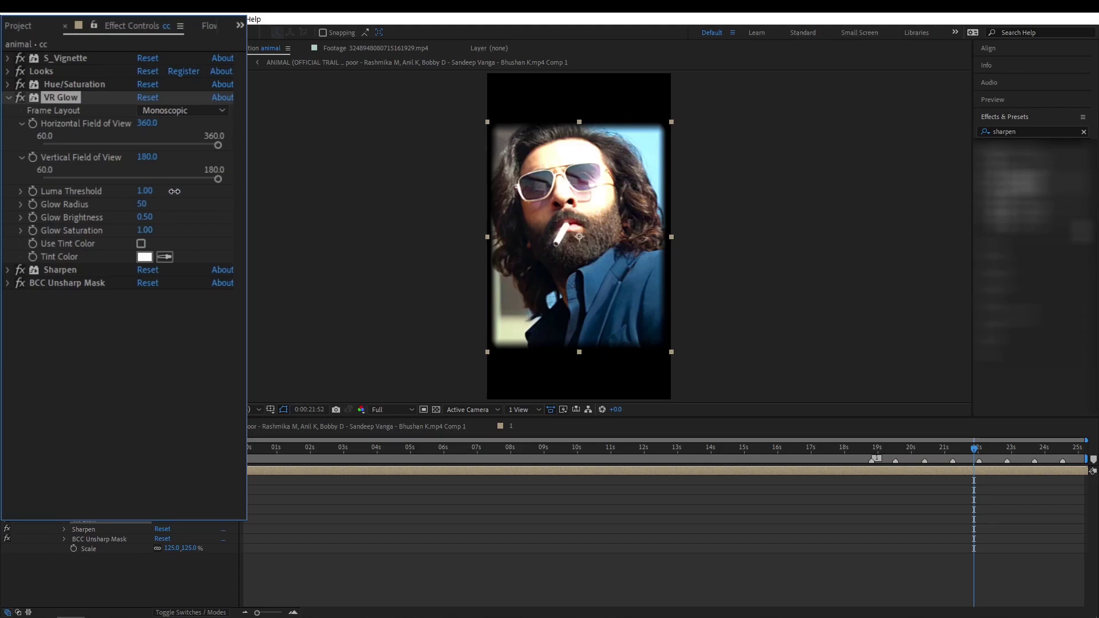
mouse_move(996, 455)
left_mouse_down()
mouse_move(1095, 453)
mouse_move(1081, 456)
left_mouse_up()
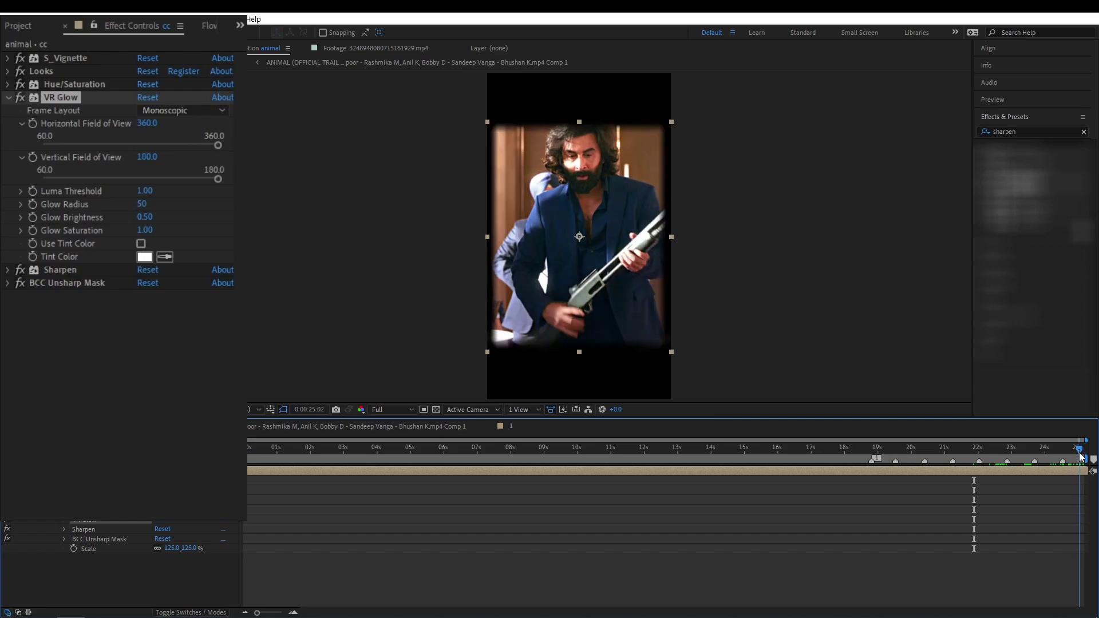
mouse_move(301, 457)
left_mouse_down()
mouse_move(358, 445)
mouse_move(491, 451)
left_mouse_up()
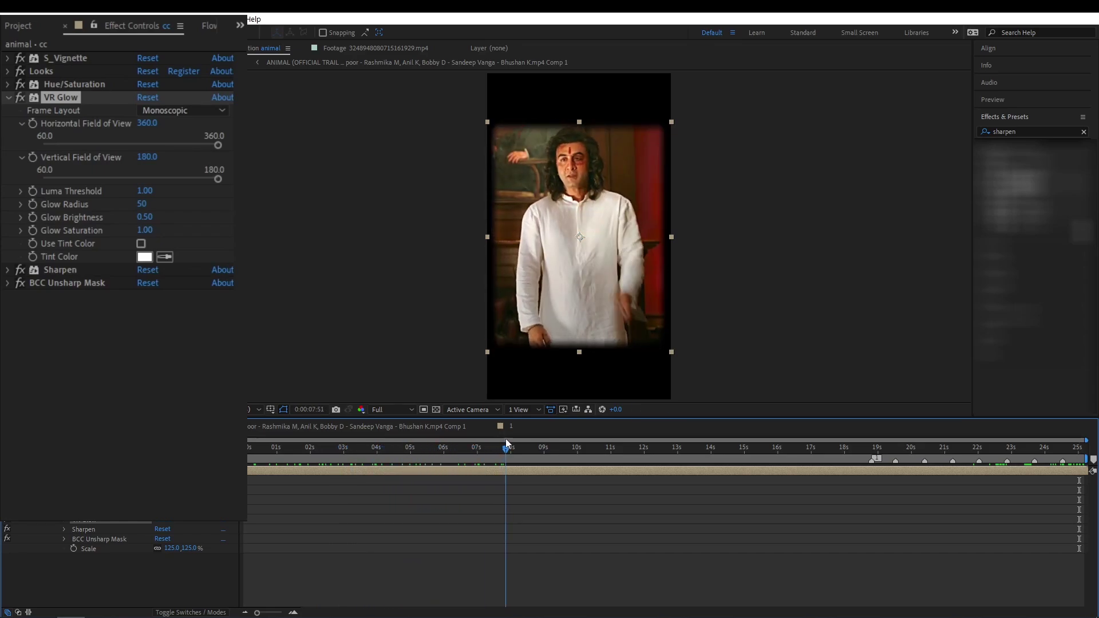
Settle the Luma Threshold at 0.90 after testing 0.50
left_click(144, 190)
type("0.5")
key("Return")
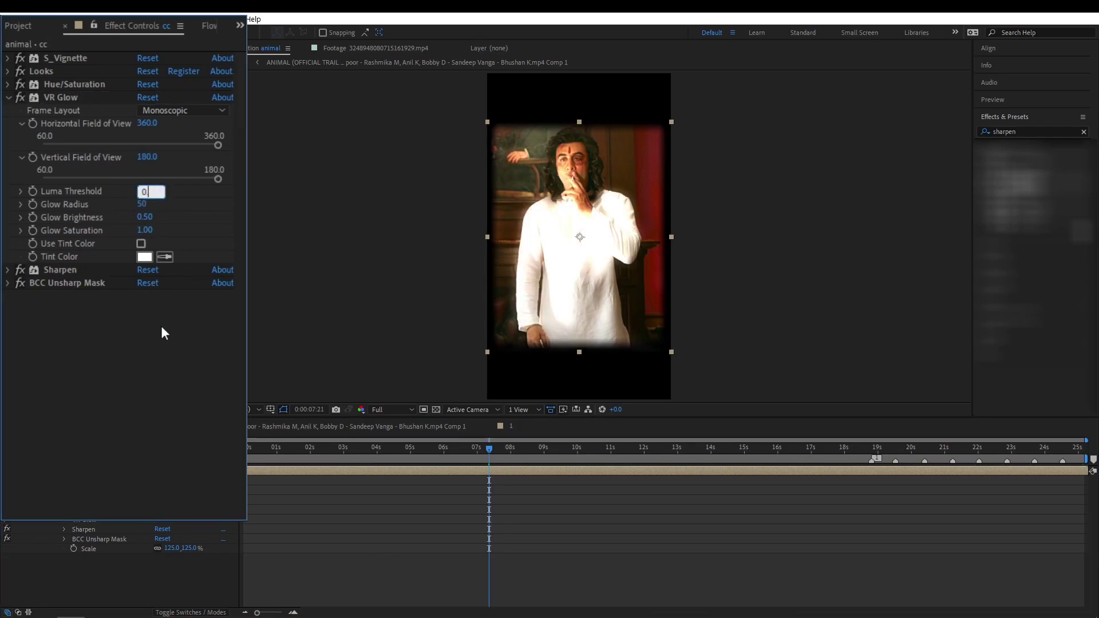
type(".9")
key("Return")
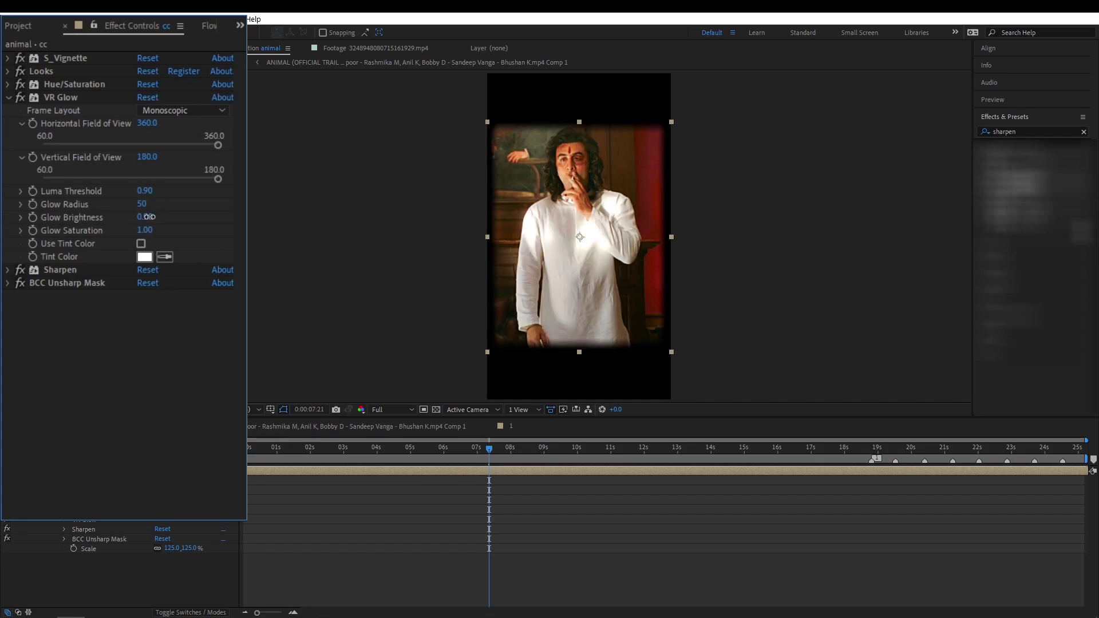
Lower Glow Brightness to 0.30 and preview the glow on a later frame
left_click_drag(149, 217, 122, 228)
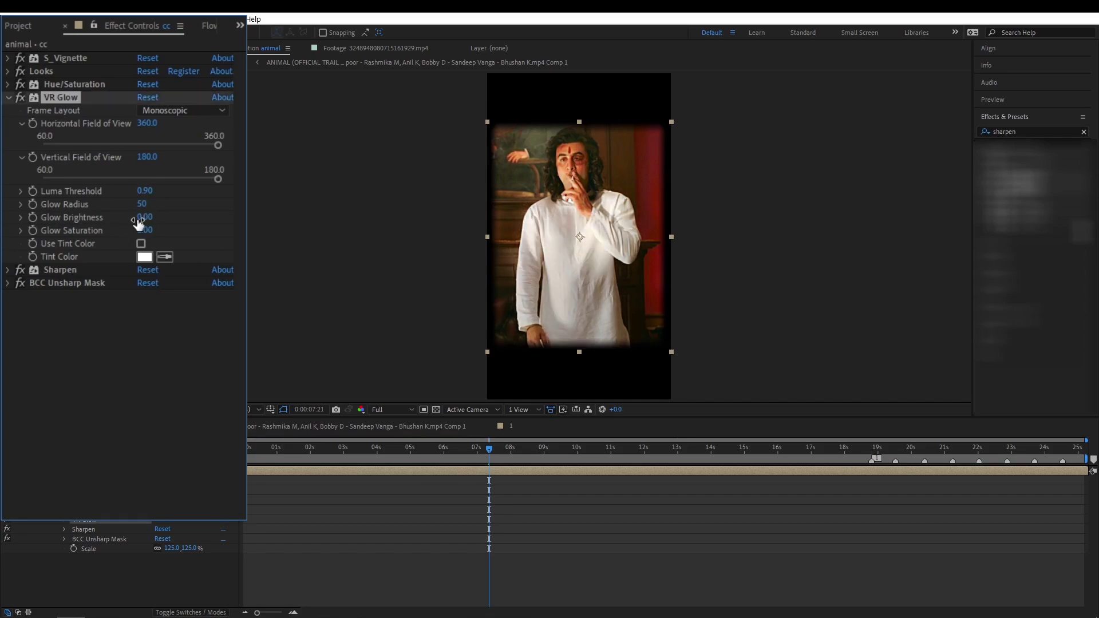
left_click(143, 218)
type(".3")
key("Return")
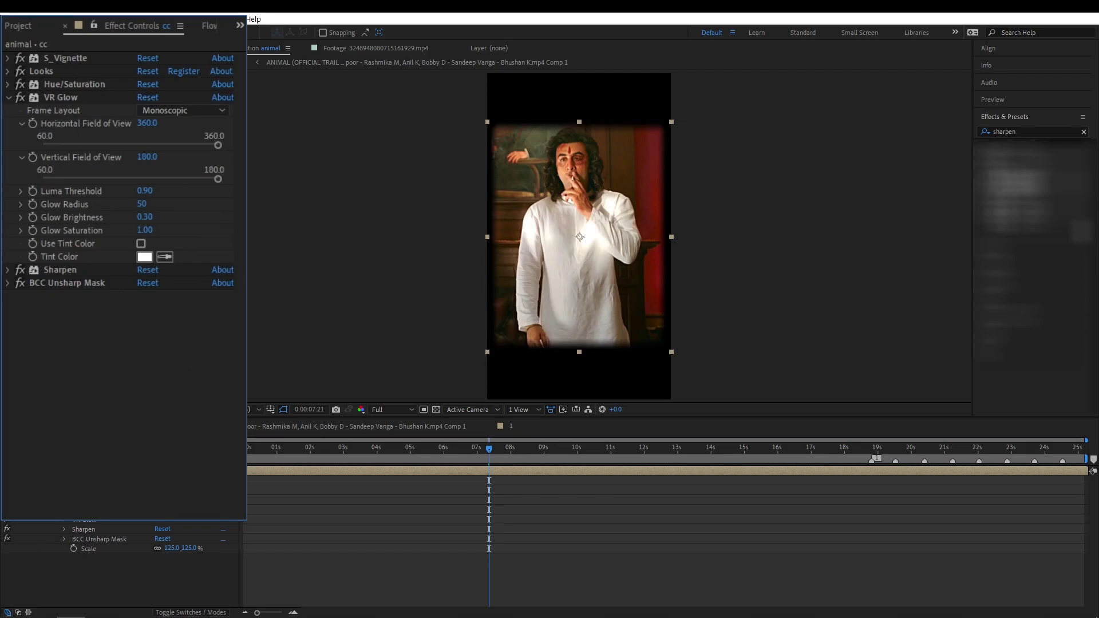
left_click_drag(489, 457, 608, 441)
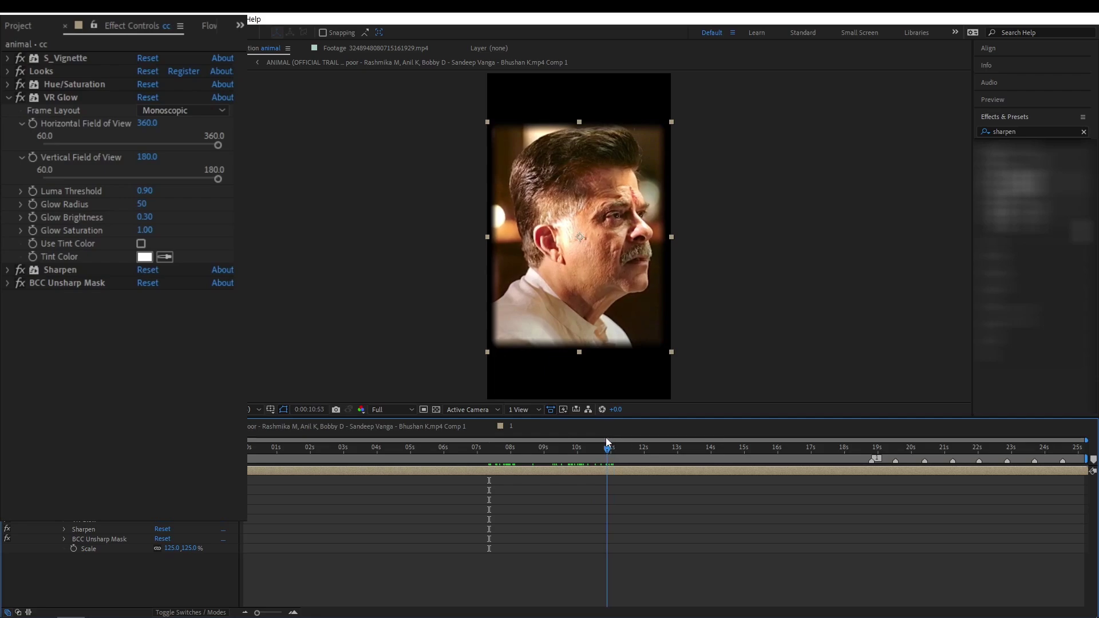
Move the Looks effect to the top of the stack and bring up the Magic Bullet Looks editor
left_click(20, 71)
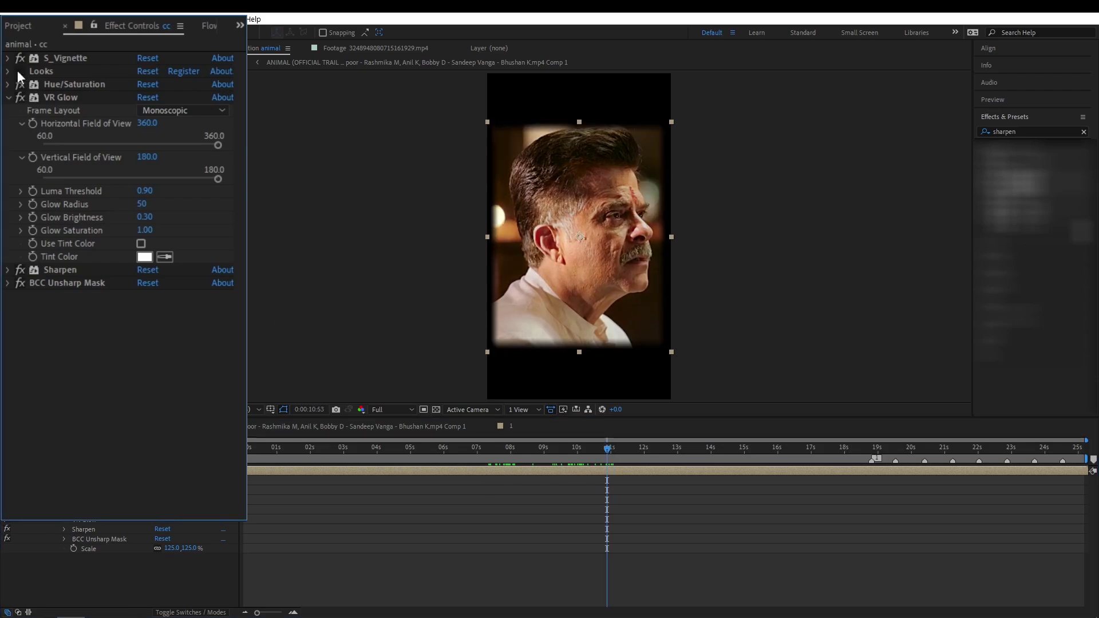
left_click(18, 71)
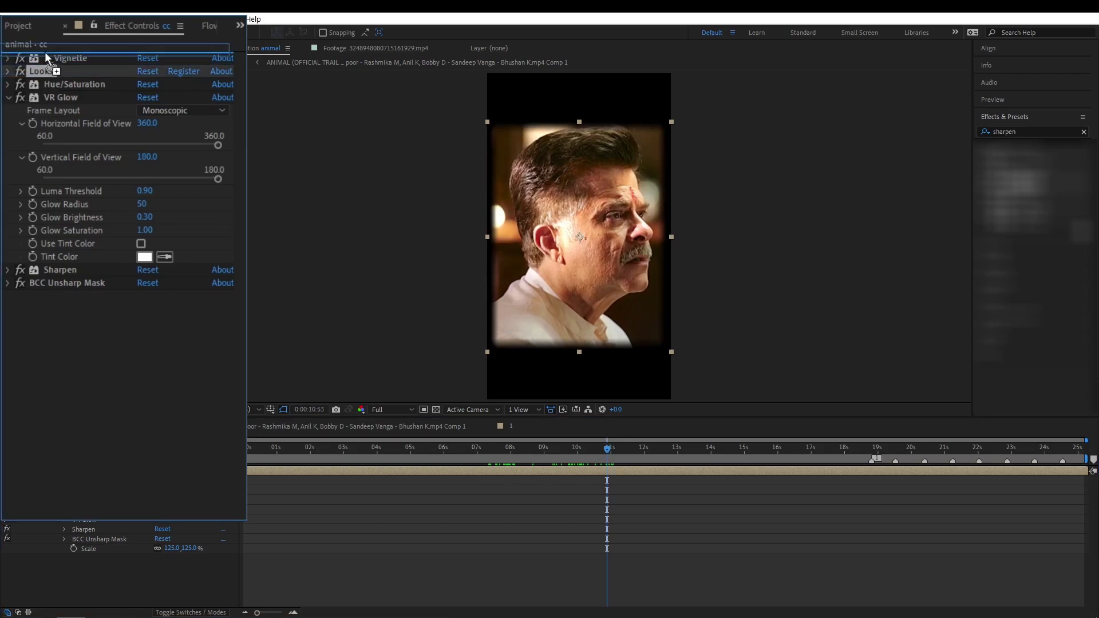
left_click_drag(47, 73, 45, 51)
left_click(8, 58)
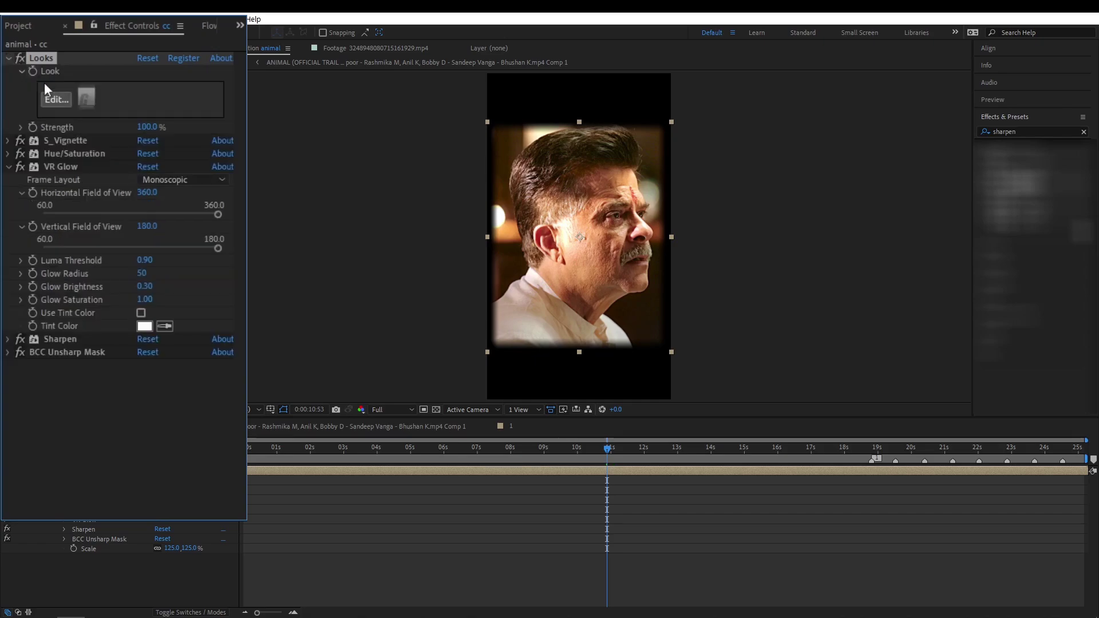
left_click(42, 107)
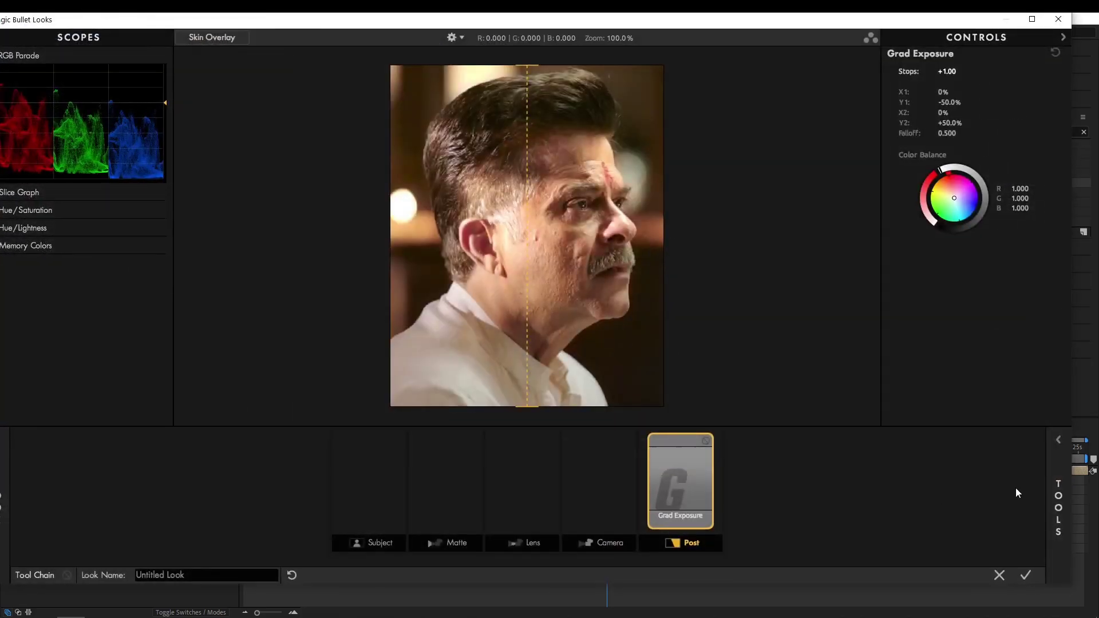
Add a second Grad Exposure in Post with Stops -3, Y1 +50% and Y2 -50%
left_click(1058, 508)
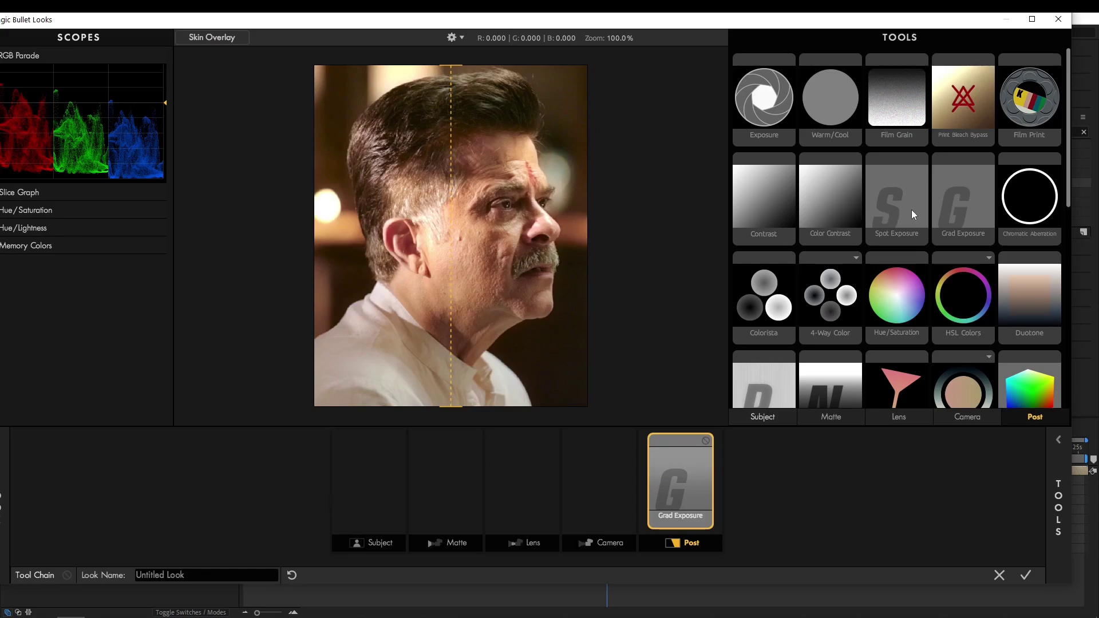
left_click_drag(963, 200, 638, 473)
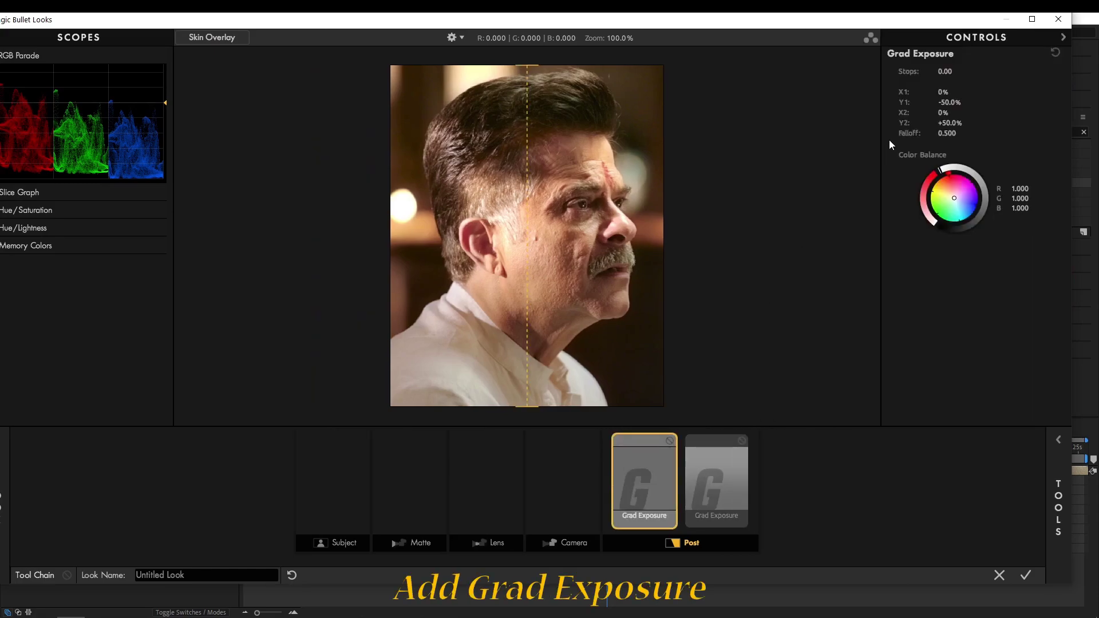
left_click(943, 72)
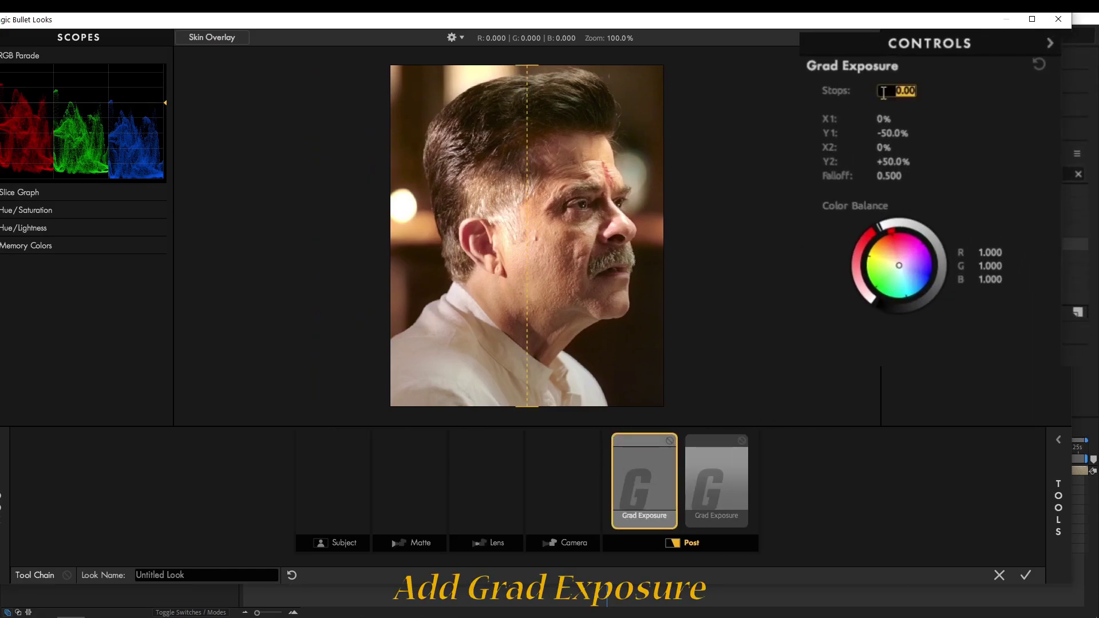
type("-3")
key("Return")
left_click(894, 163)
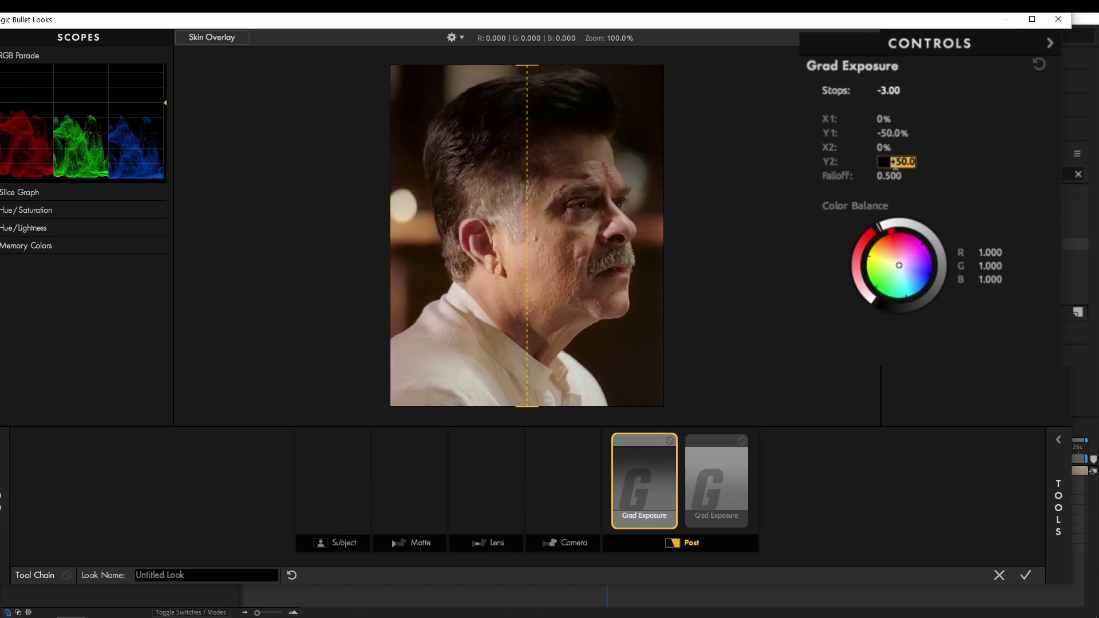
type("-50")
left_click(893, 134)
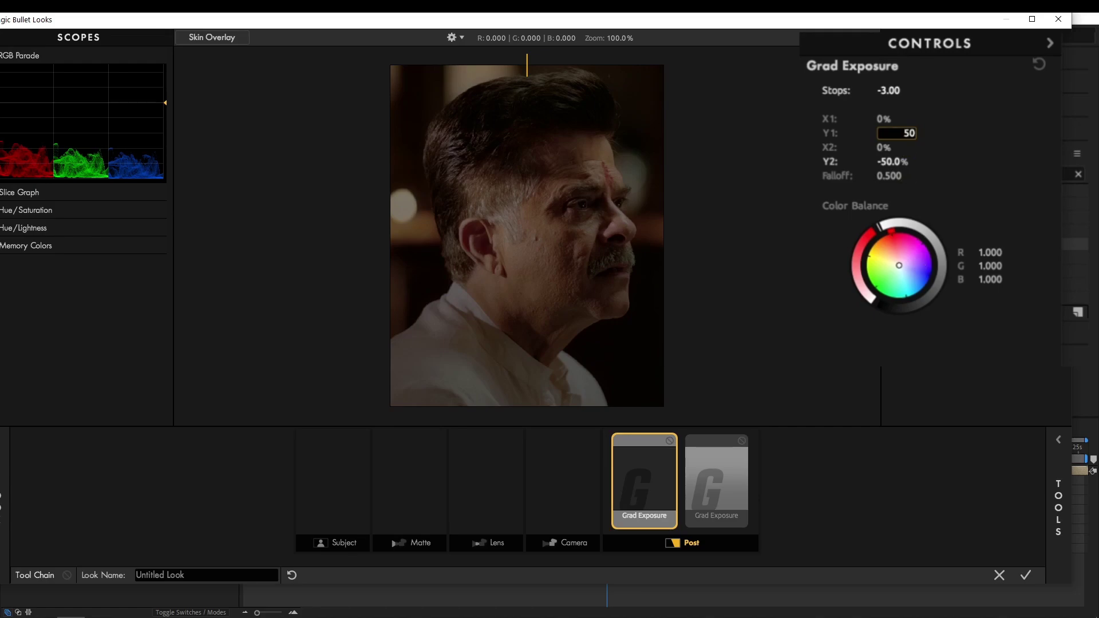
key("Return")
Angle the exposure gradient diagonally across the face, down toward the jaw
left_click_drag(526, 356, 608, 361)
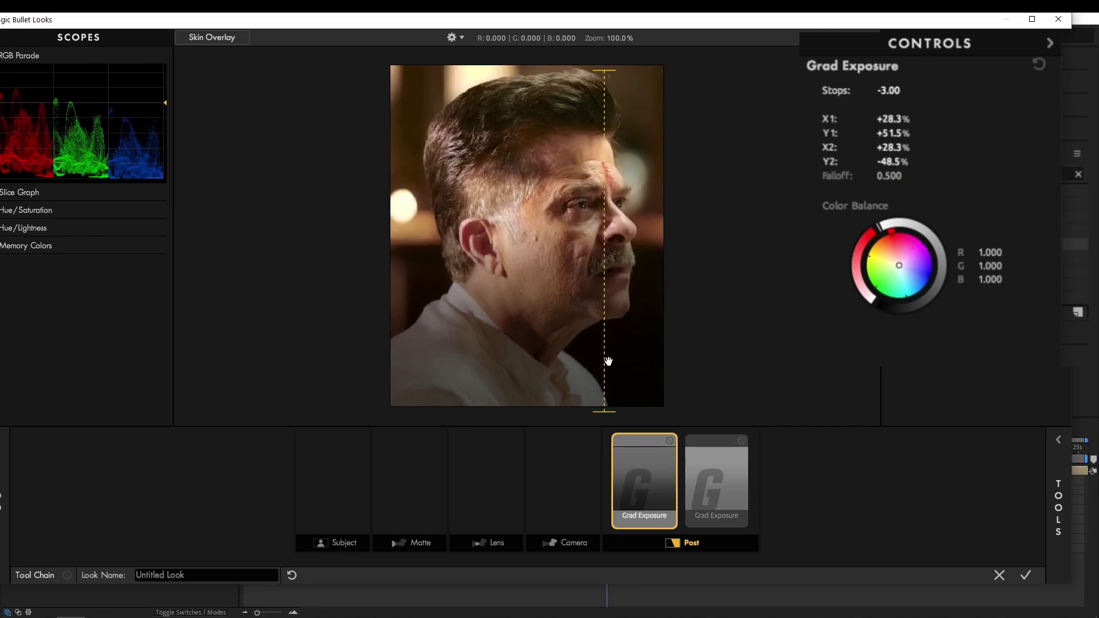
left_click_drag(602, 87, 520, 185)
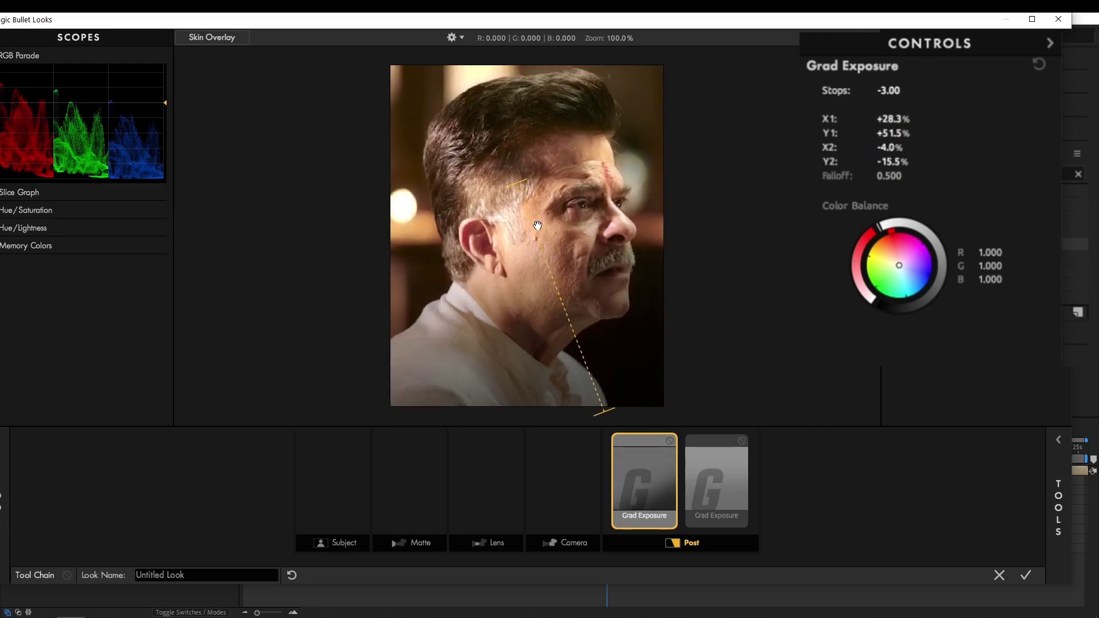
left_click_drag(538, 225, 492, 273)
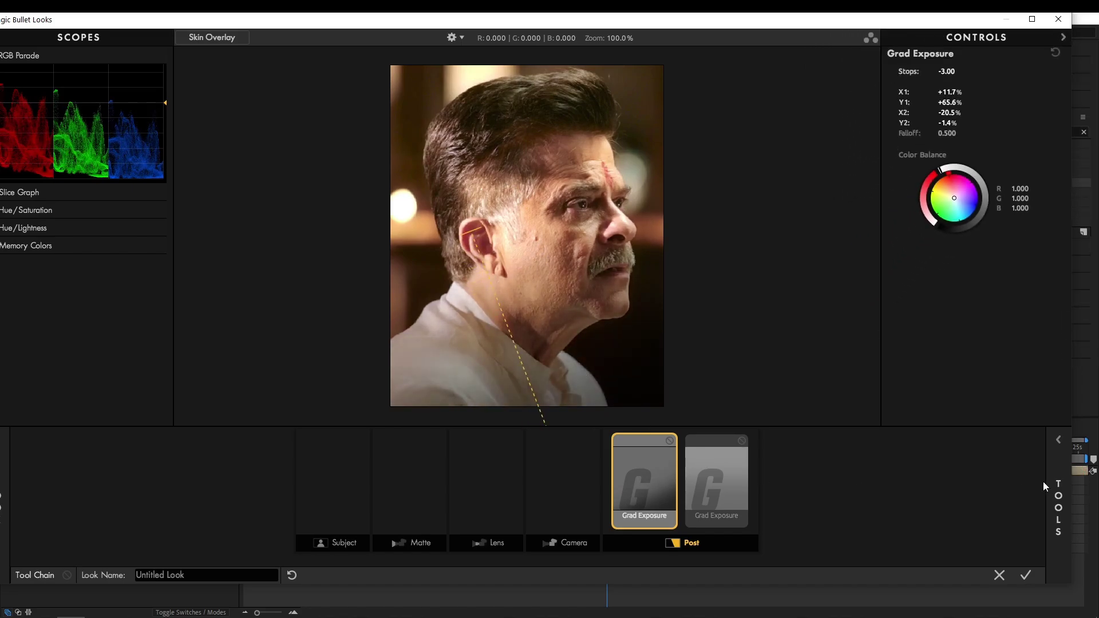
Add an Edge Softness tool to the Lens stage and widen its inner circle to Spread 0.220
left_click(1051, 483)
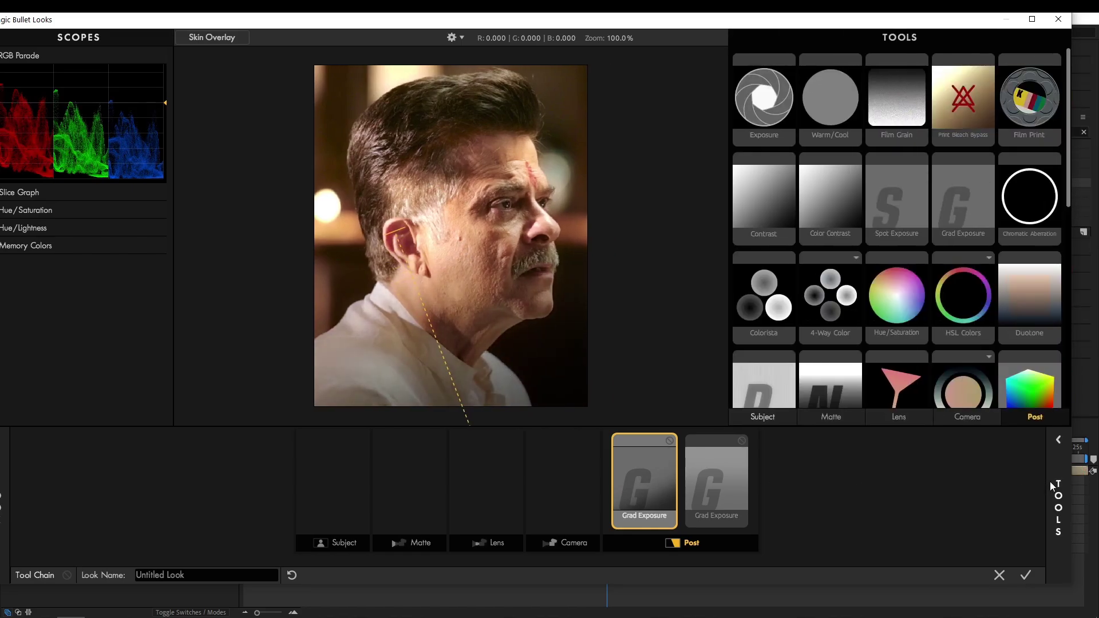
scroll(978, 316, "down", 2)
scroll(978, 316, "down", 1)
scroll(970, 338, "down", 1)
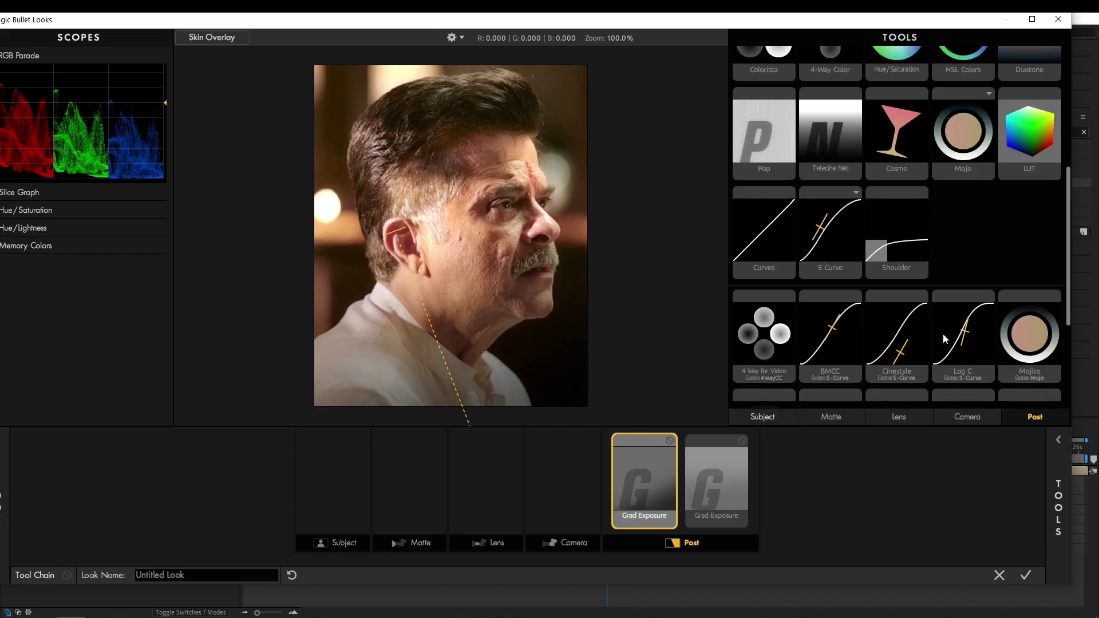
scroll(962, 367, "down", 3)
scroll(950, 400, "up", 1)
left_click(899, 418)
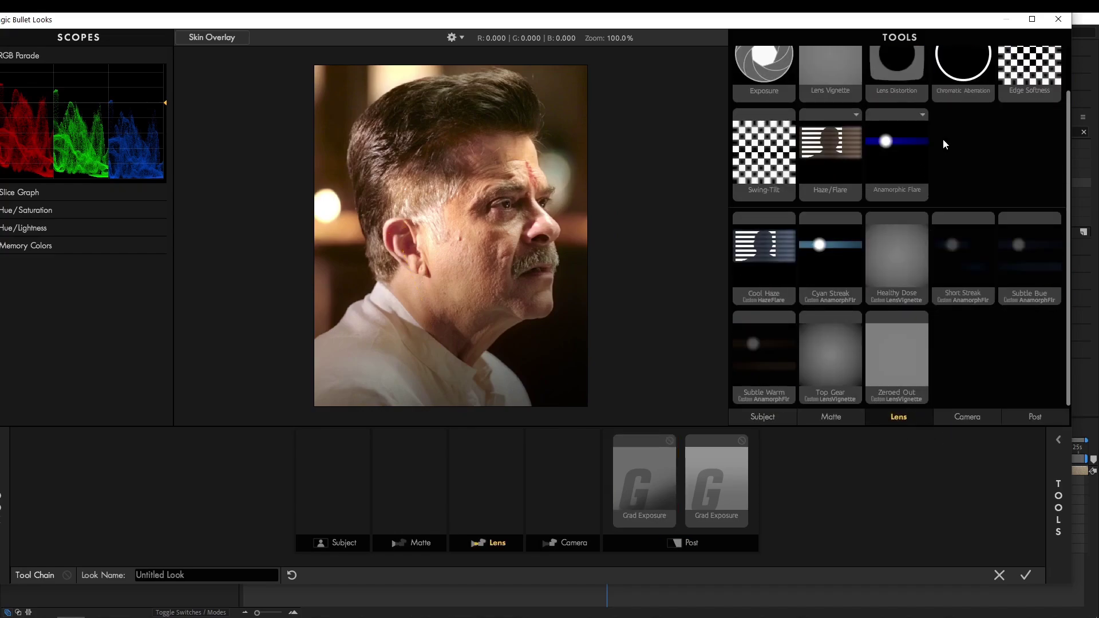
mouse_move(1028, 72)
left_mouse_down()
mouse_move(633, 491)
mouse_move(624, 487)
left_mouse_up()
left_click_drag(525, 354, 526, 405)
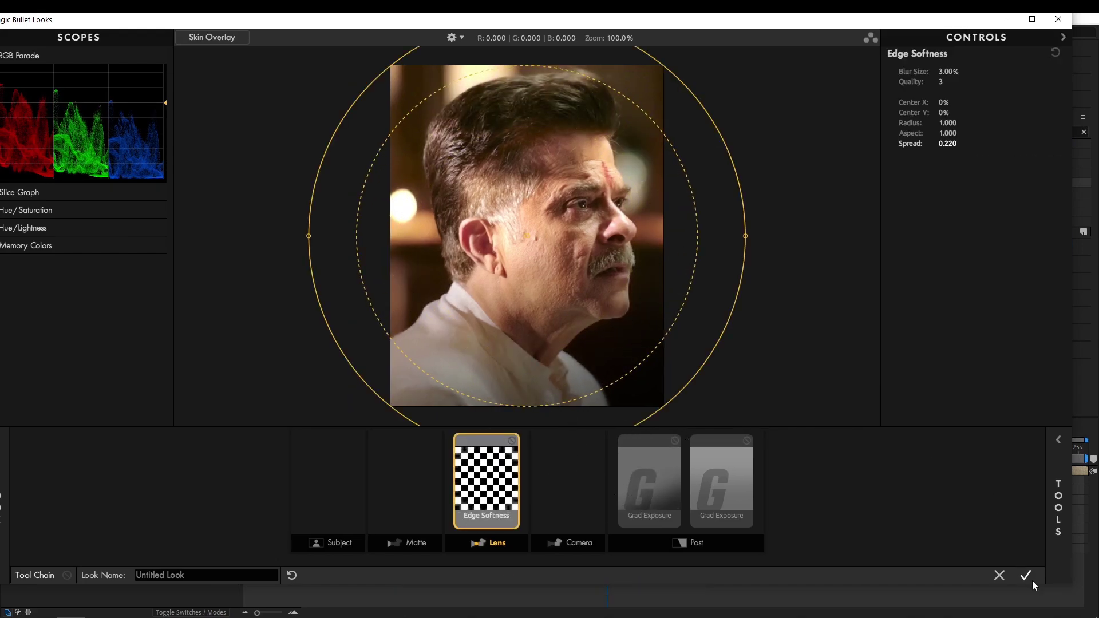
left_click(1059, 504)
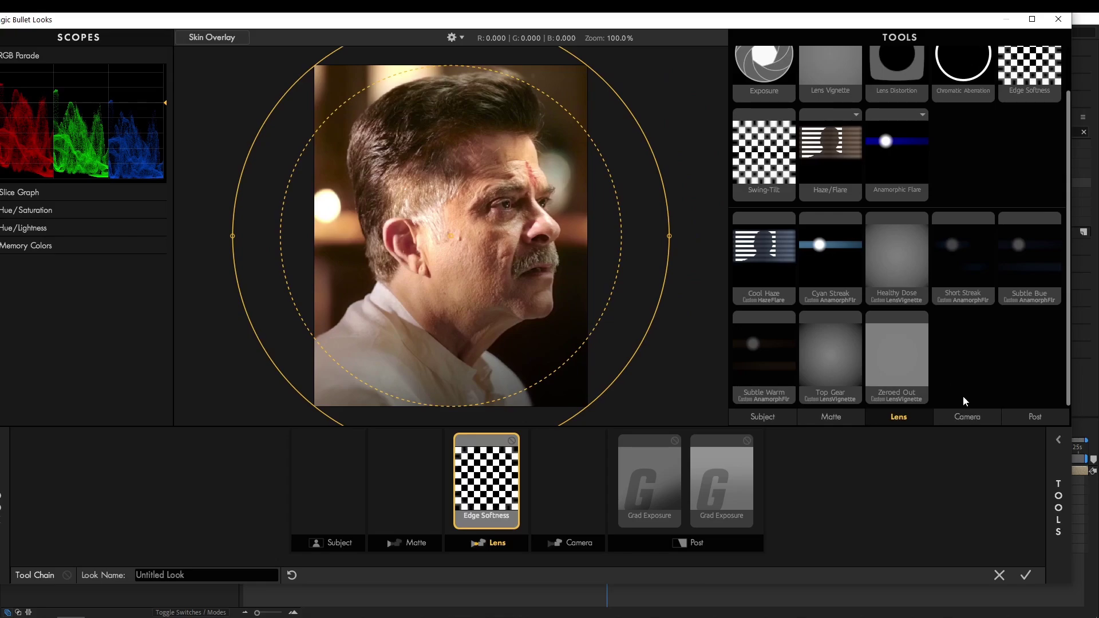
Add a Warm/Cool tool from the Subject tools to the Post stage
left_click(977, 422)
left_click(772, 421)
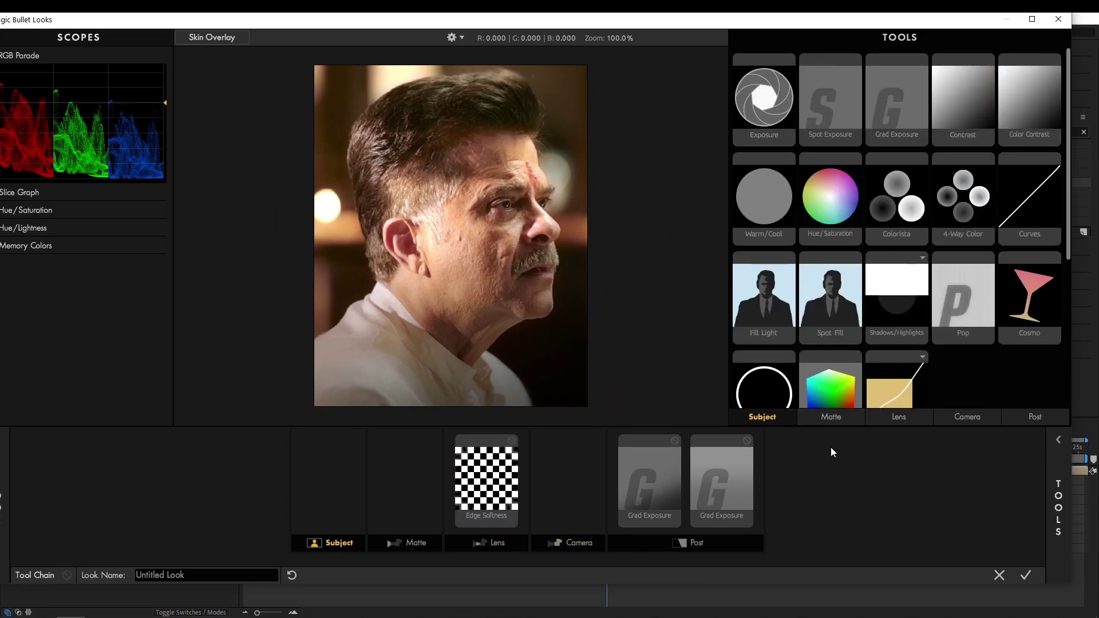
scroll(865, 256, "down", 1)
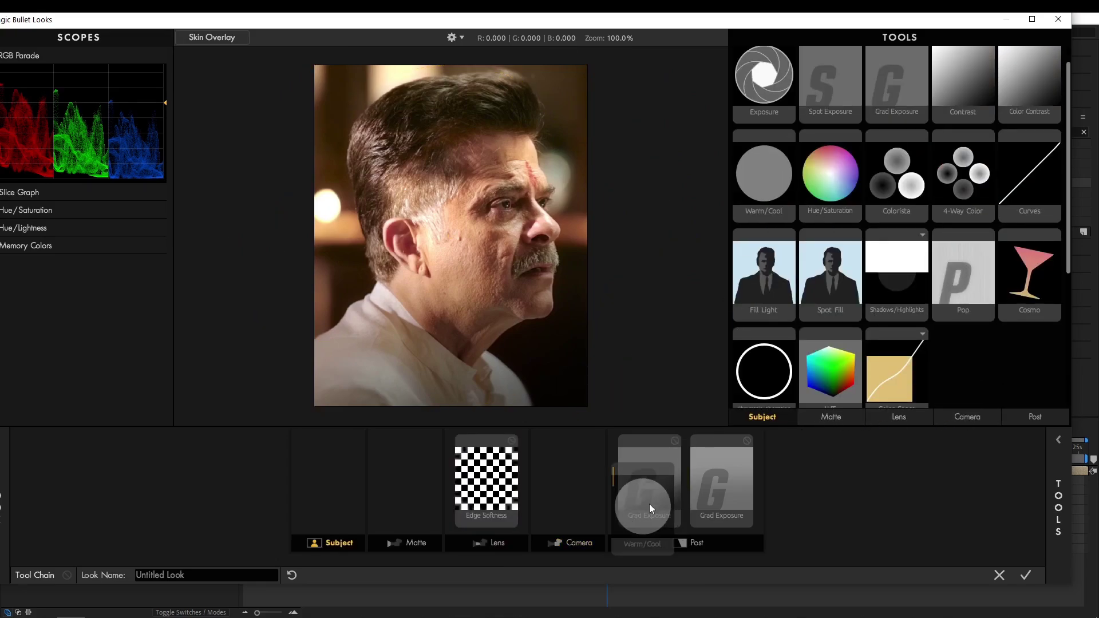
left_click_drag(779, 180, 642, 505)
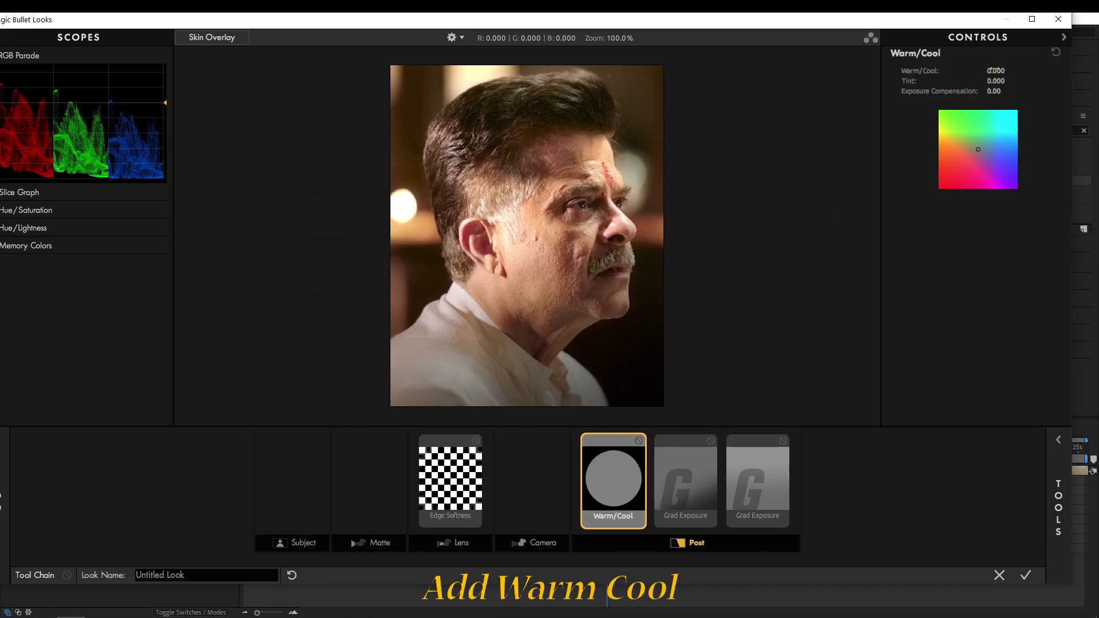
Set Warm/Cool to about -0.260 and apply the finished look in After Effects
type("-0.7")
key("Return")
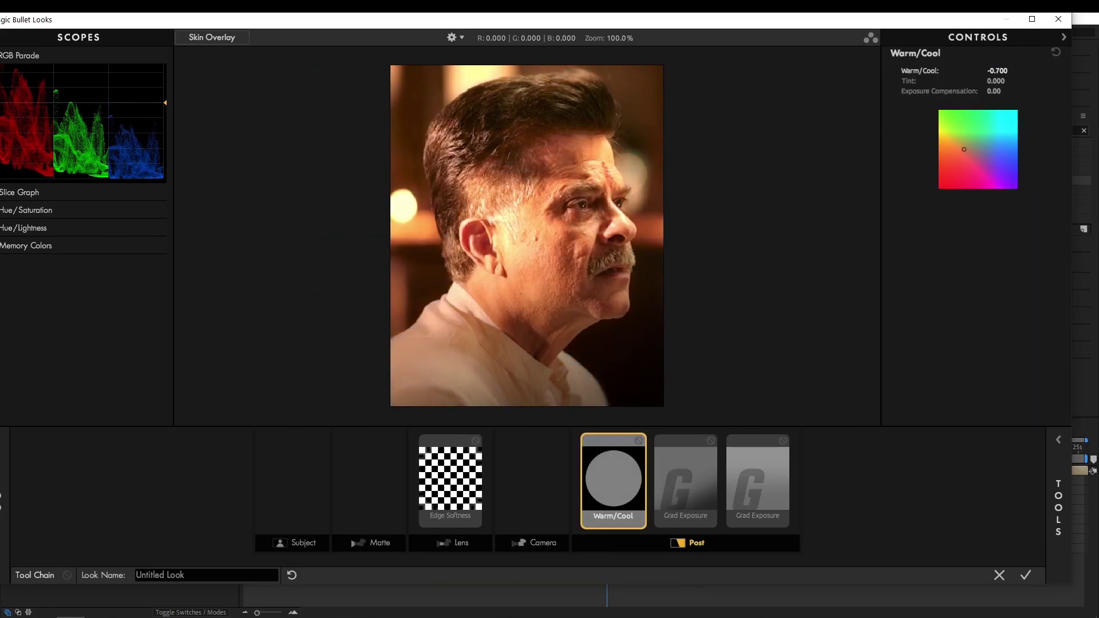
type("-0.33")
key("Return")
left_click_drag(969, 150, 974, 149)
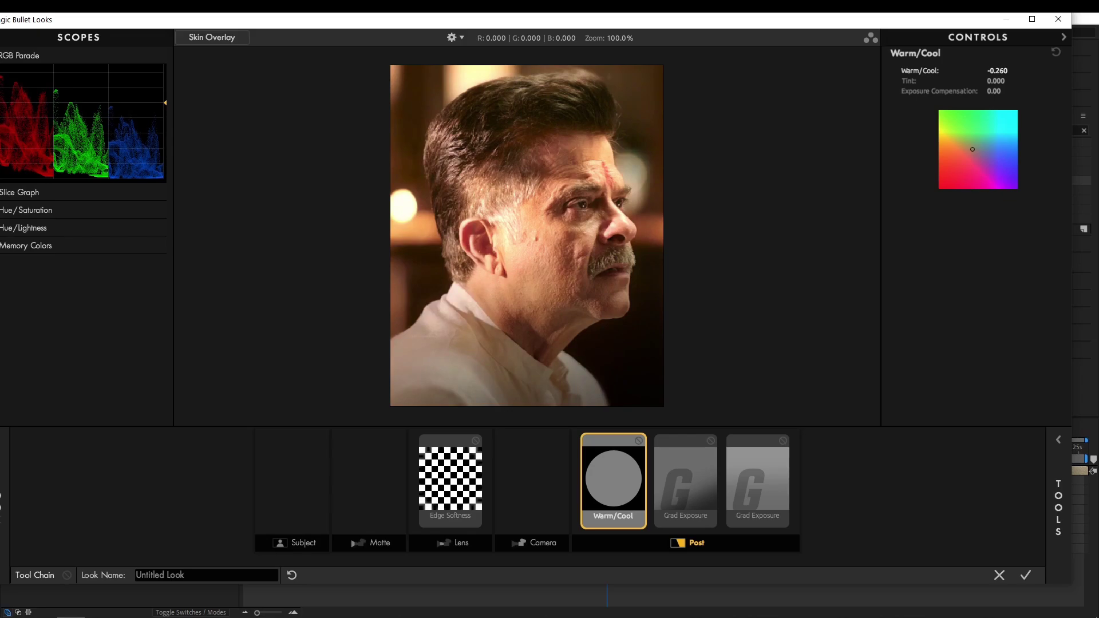
left_click_drag(997, 71, 986, 72)
left_click(1025, 575)
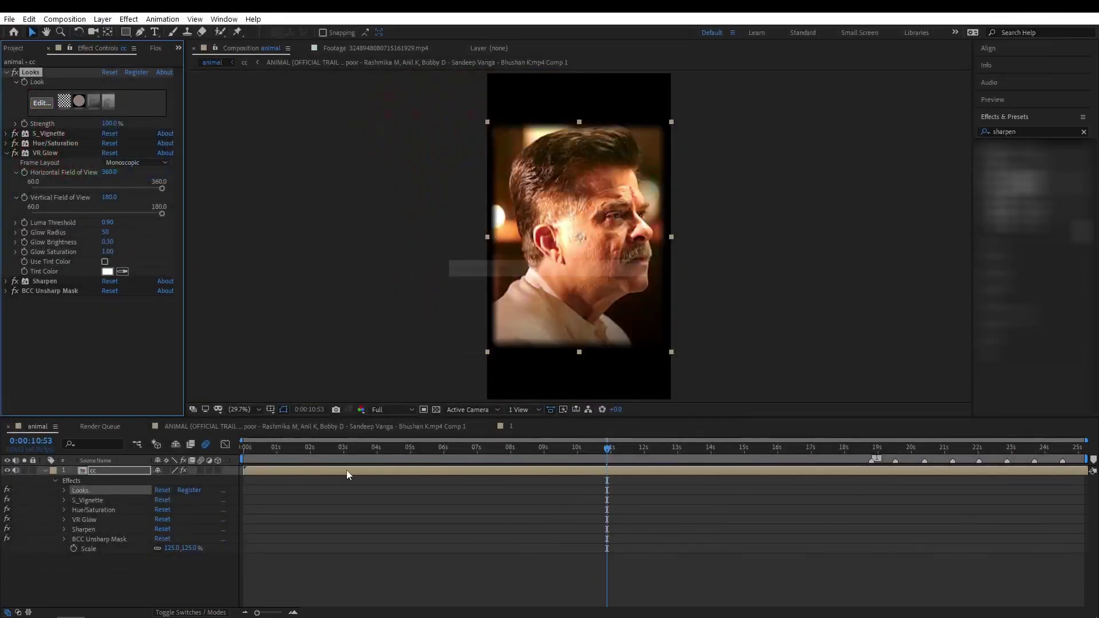
Delete text layers 9 and 10 inside the cc precomp
mouse_move(305, 458)
left_mouse_down()
mouse_move(280, 461)
mouse_move(349, 445)
left_mouse_up()
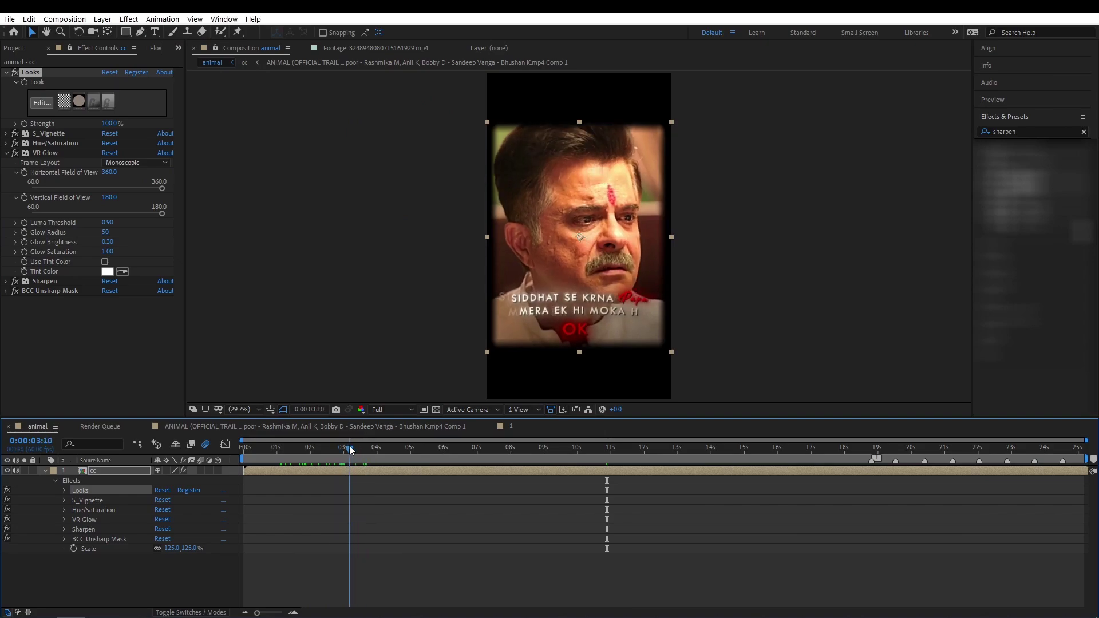
double_click(351, 471)
left_click(340, 563)
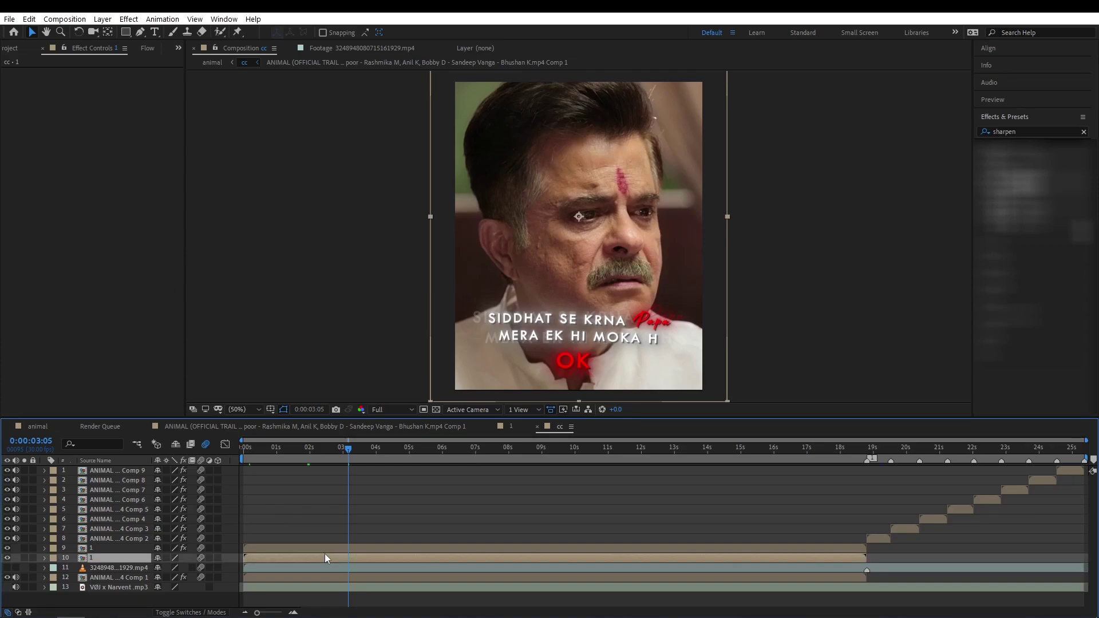
left_click(332, 549, "shift")
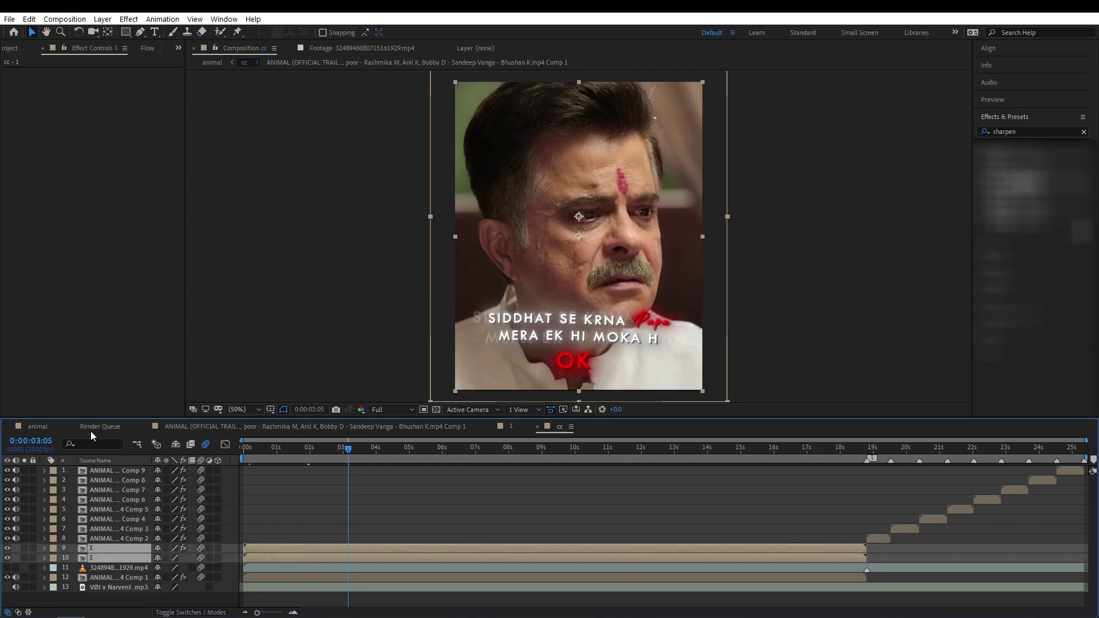
key("Delete")
Back in the animal comp, align the caption layers to a shared vertical centre
left_click(34, 429)
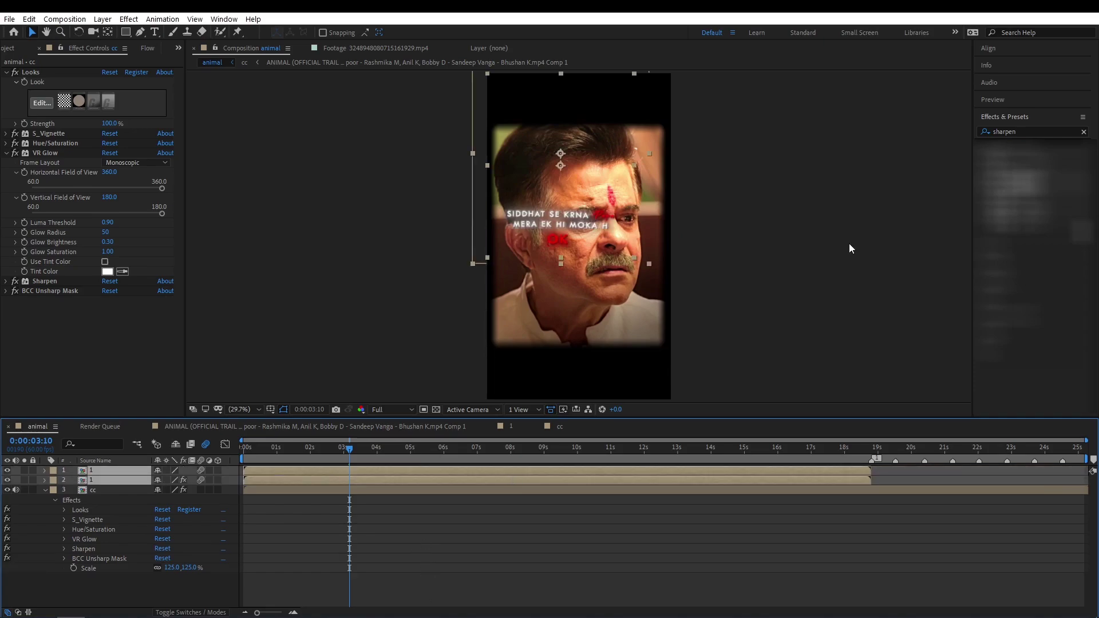
left_click(995, 52)
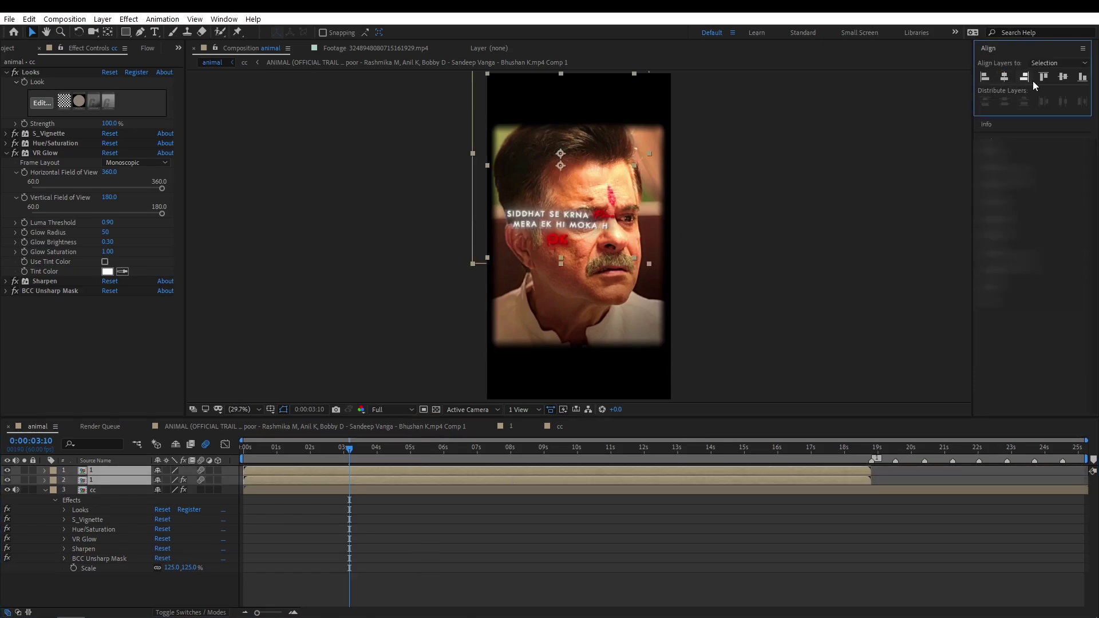
left_click(1064, 78)
Lower the captions to the chin area and move S_Vignette above Sharpen on the cc layer
left_click_drag(524, 186, 537, 277)
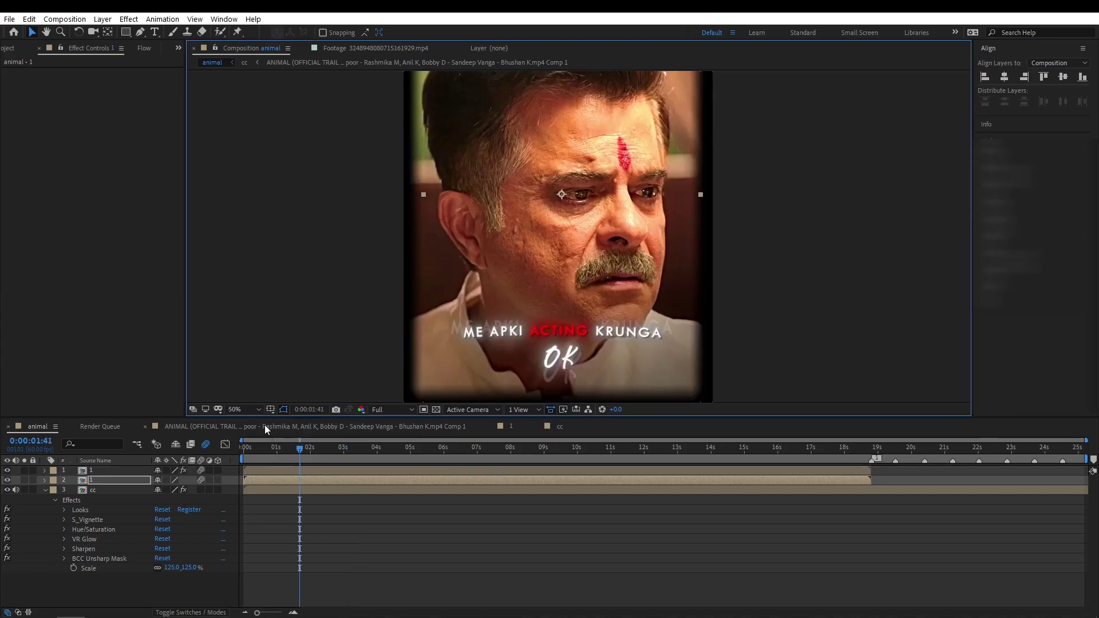
left_click(386, 548)
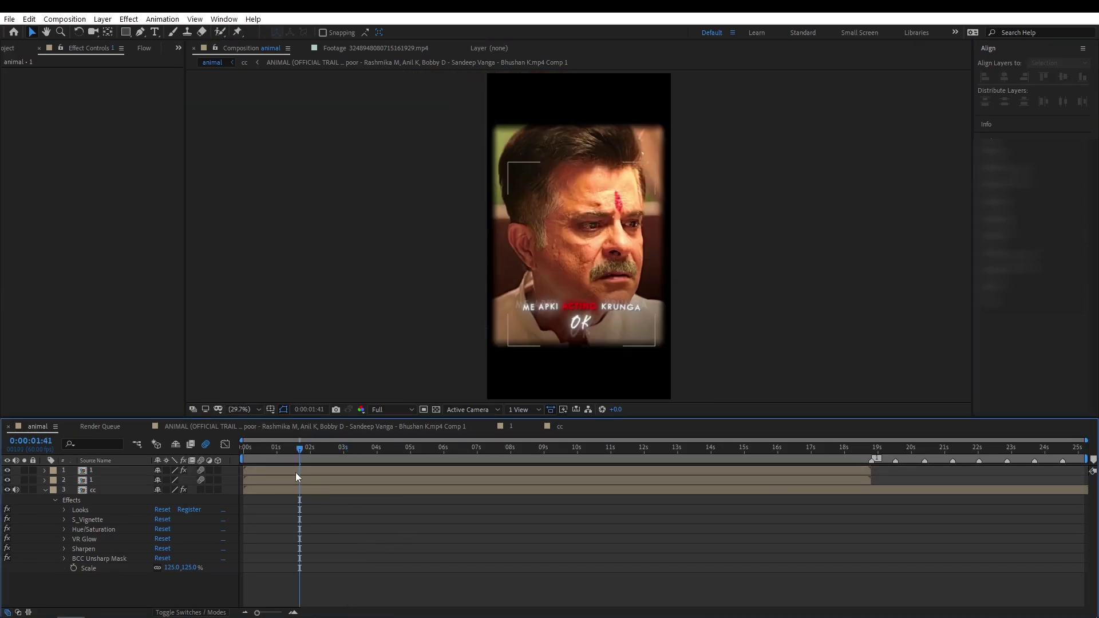
left_click(311, 490)
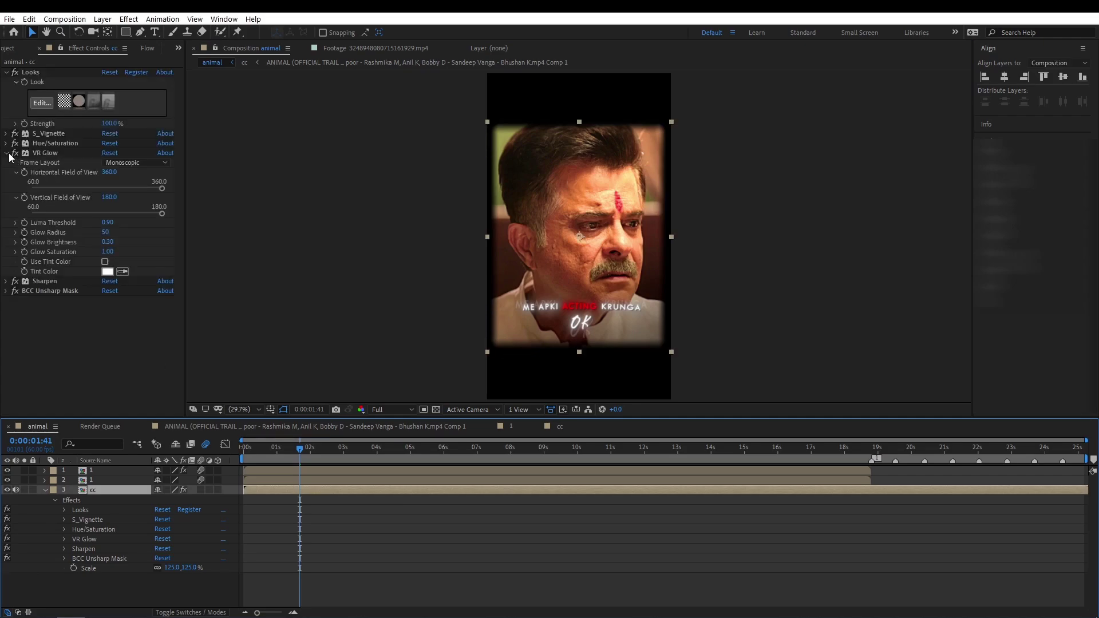
left_click(7, 134)
left_click(6, 134)
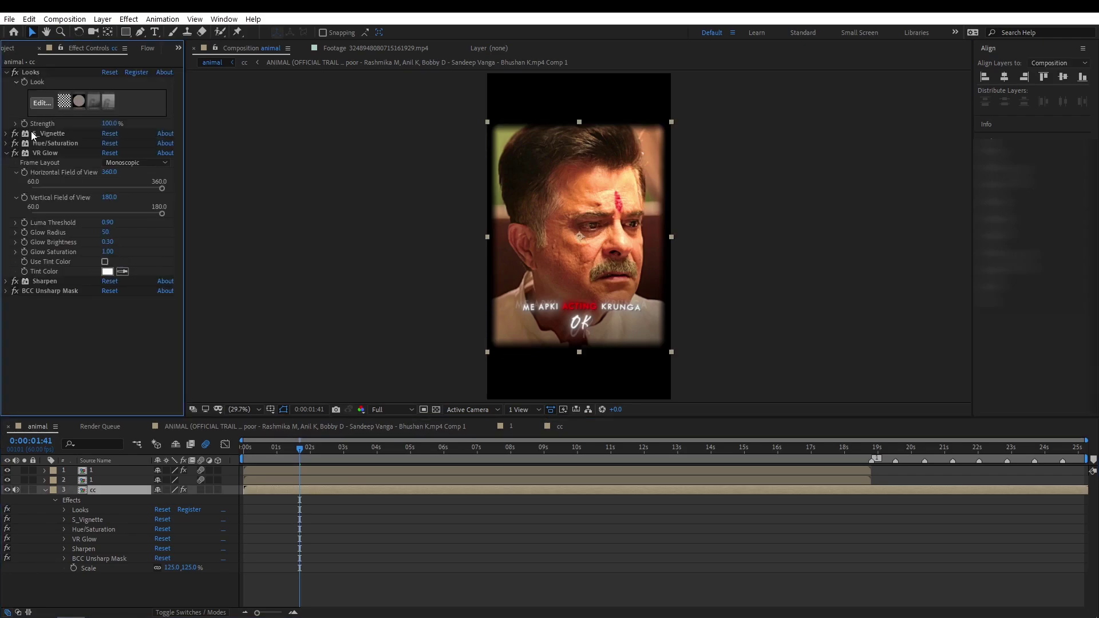
left_click_drag(48, 134, 66, 272)
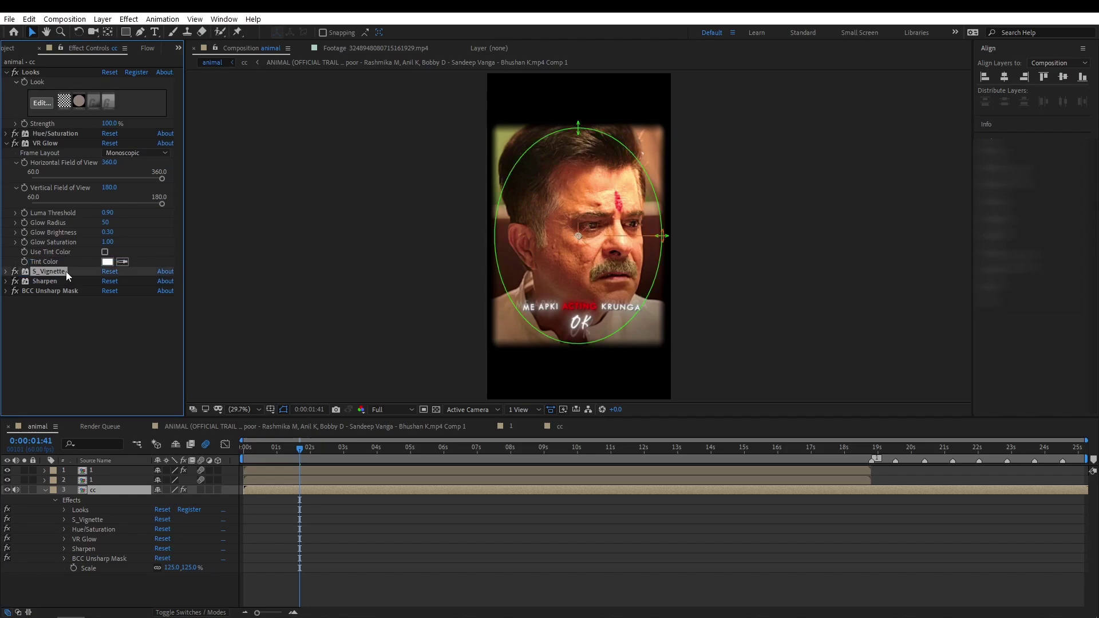
left_click(6, 272)
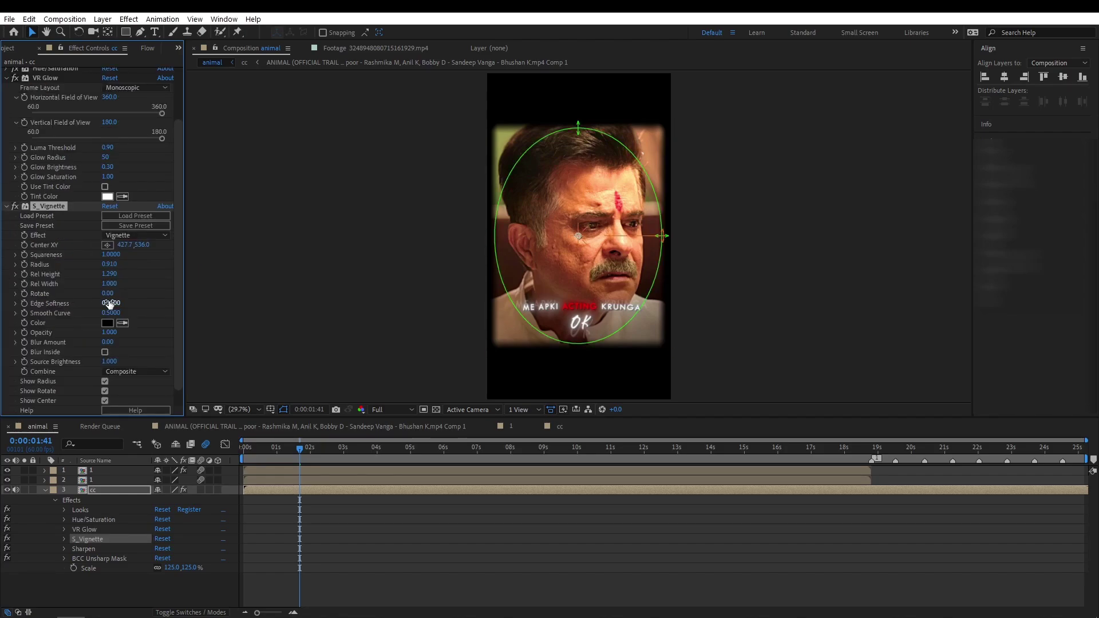
Set vignette Edge Softness to 0.1000, Smooth Curve to 1.0000 and Squareness to 0.9300
type("0.43")
key("Return")
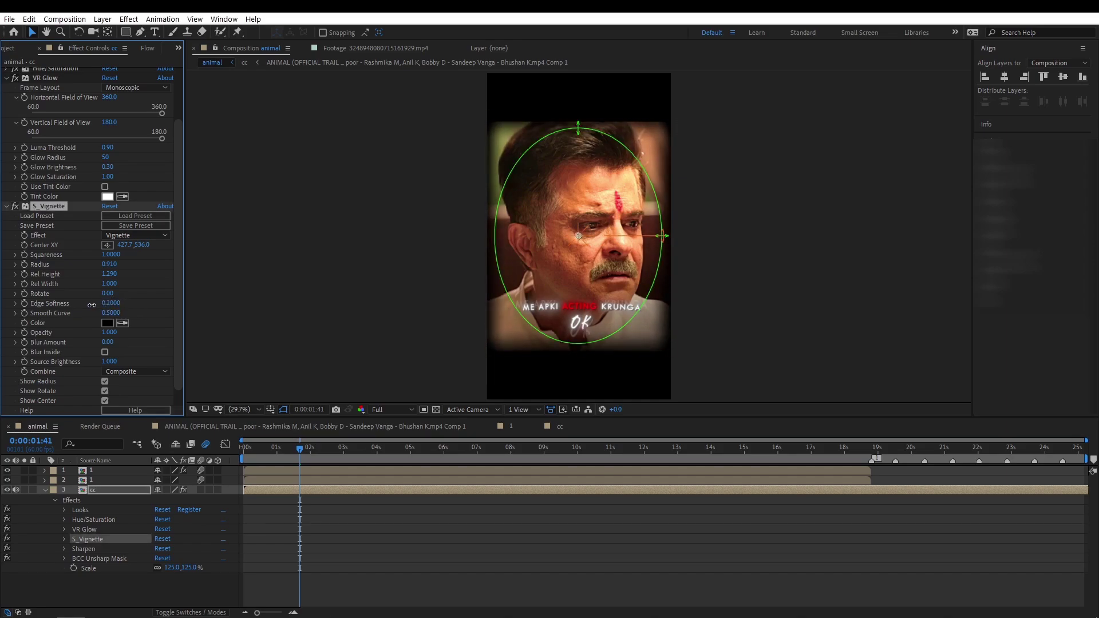
left_click_drag(102, 303, 75, 313)
left_click_drag(81, 312, 77, 313)
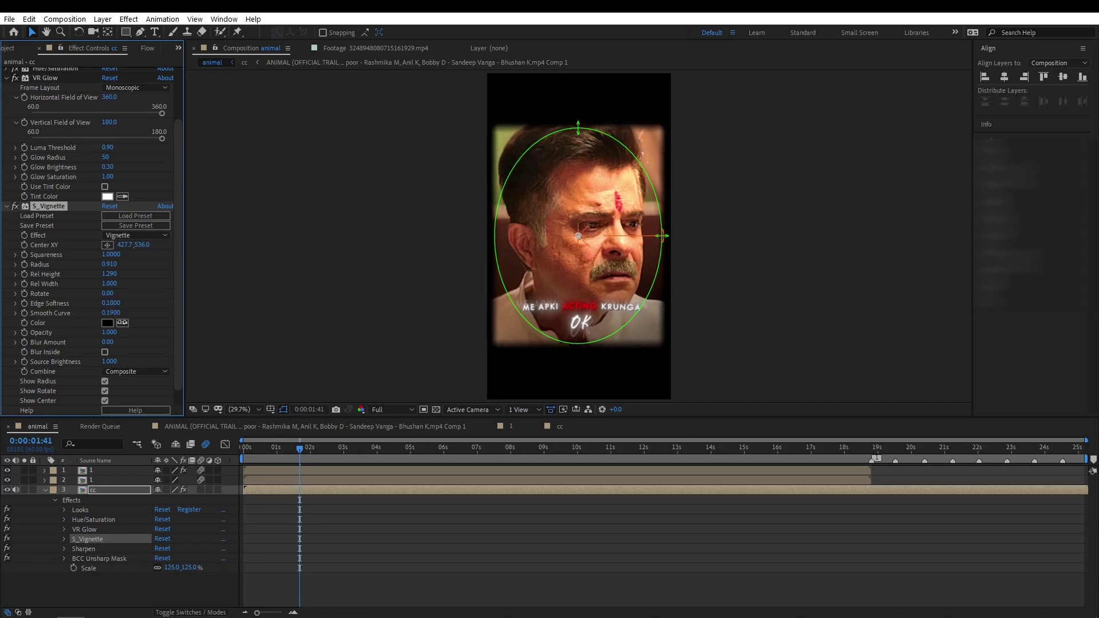
left_click_drag(121, 322, 297, 317)
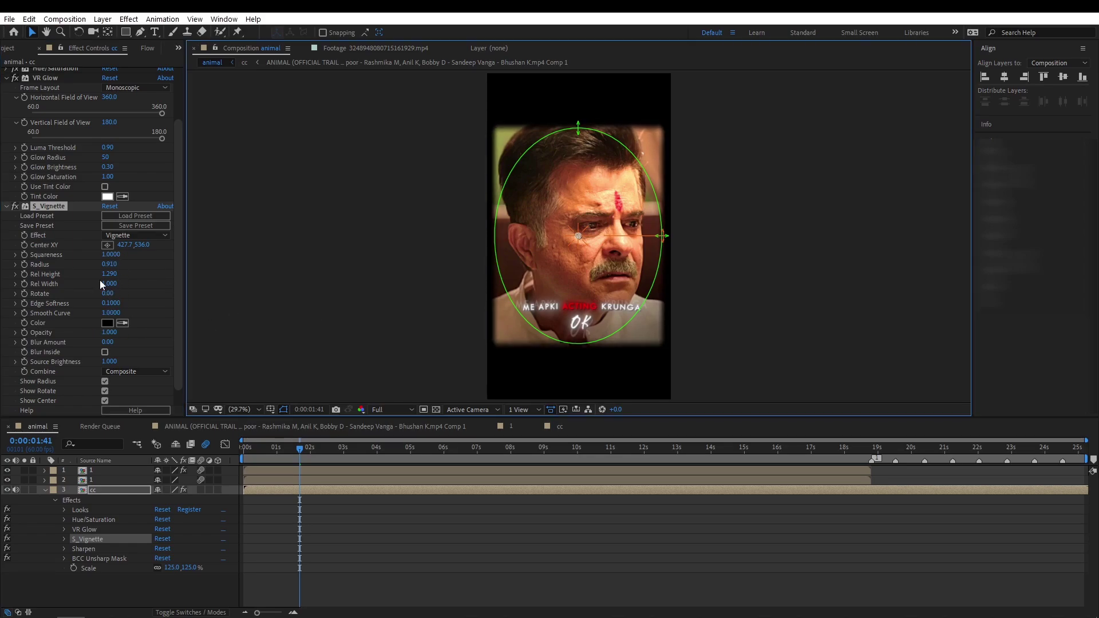
mouse_move(107, 254)
left_mouse_down()
mouse_move(164, 264)
mouse_move(114, 273)
left_mouse_up()
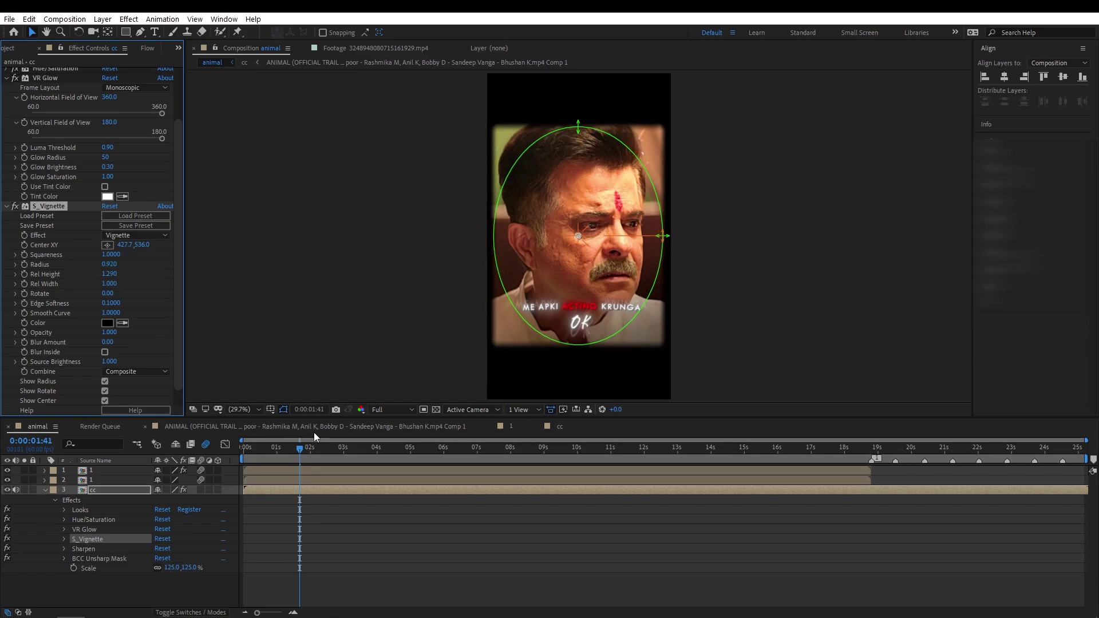
left_click(341, 450)
left_click_drag(342, 453, 373, 455)
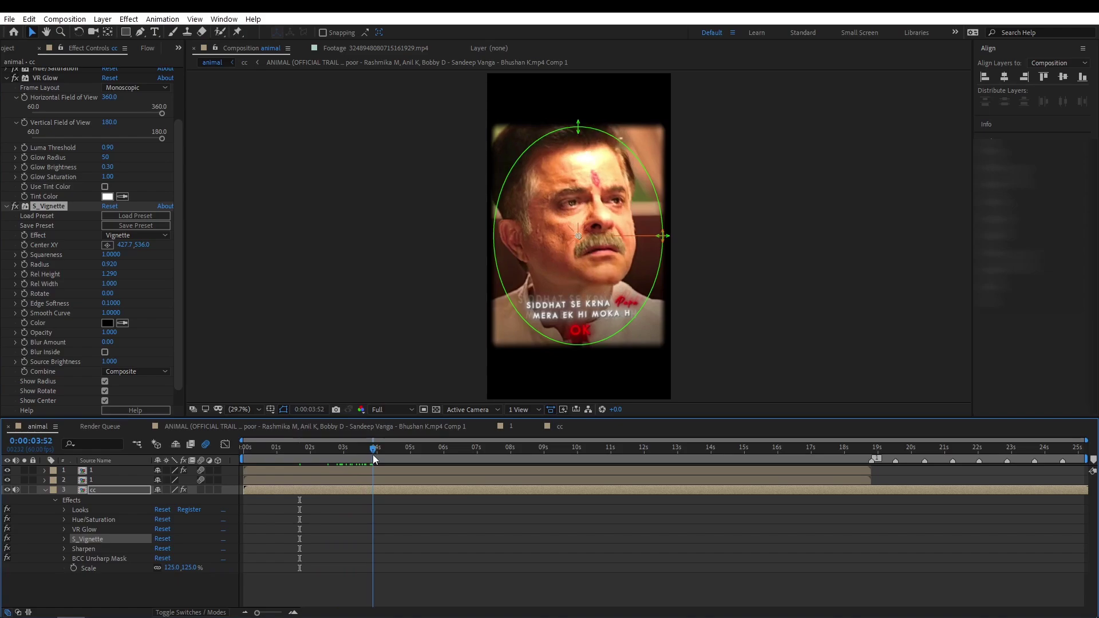
mouse_move(380, 455)
left_mouse_down()
mouse_move(573, 445)
mouse_move(357, 458)
left_mouse_up()
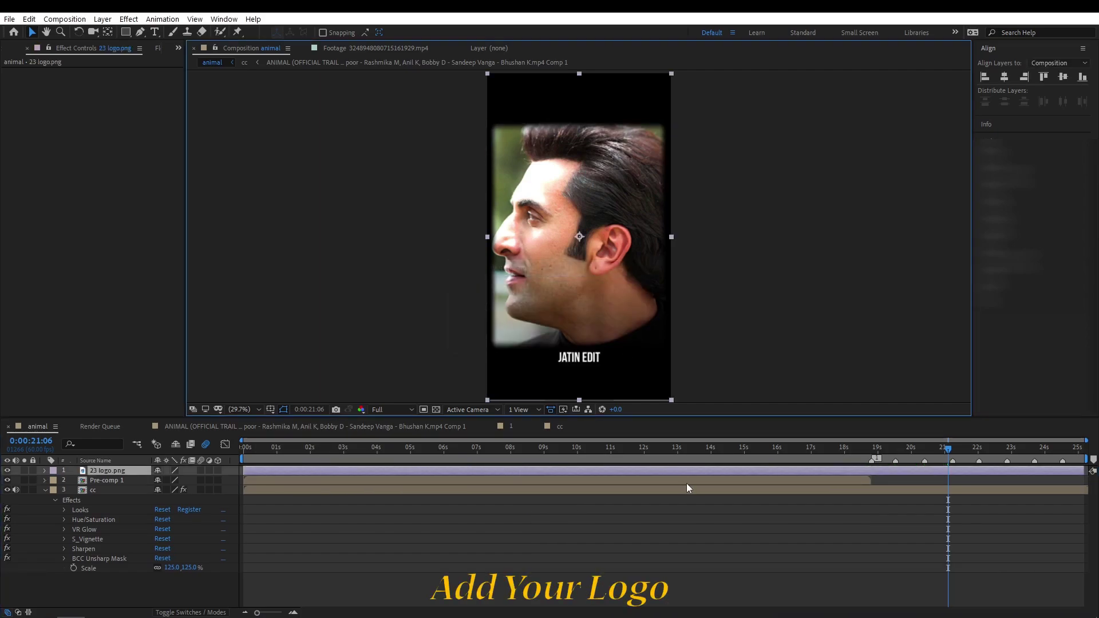
Nudge the logo up and set its blend mode to Soft Light, with the playhead at 0:00:18:48
key("shift+Up")
key("shift+Up")
key("shift+Up")
key("shift+Up")
key("shift+Up")
key("shift+Up")
key("shift+Up")
key("shift+Up")
key("shift+Up")
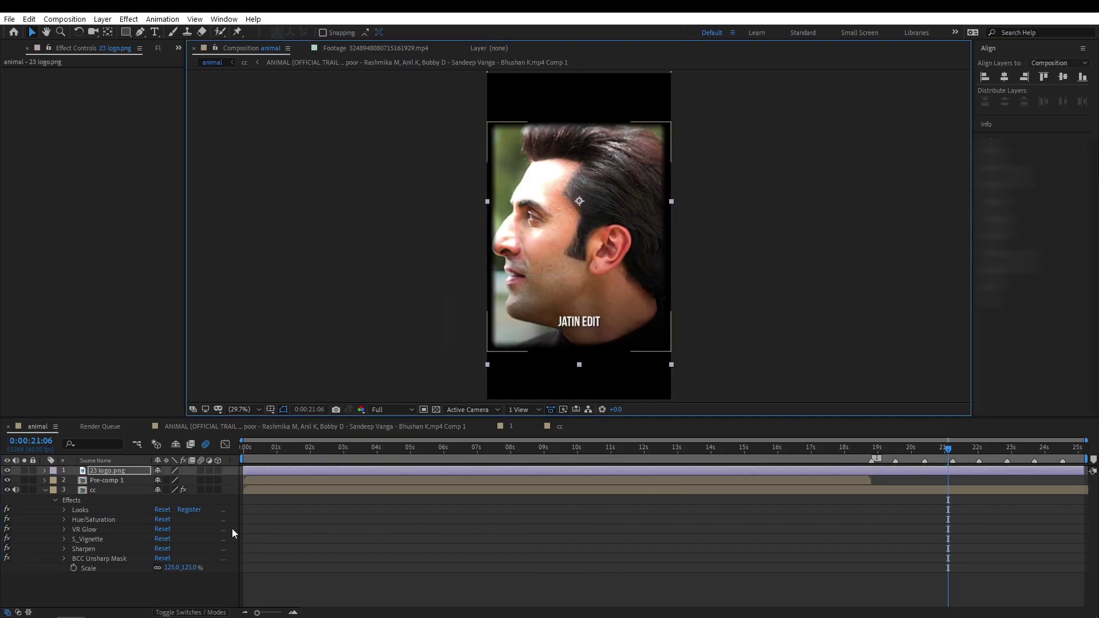
left_click(189, 613)
left_click(168, 471)
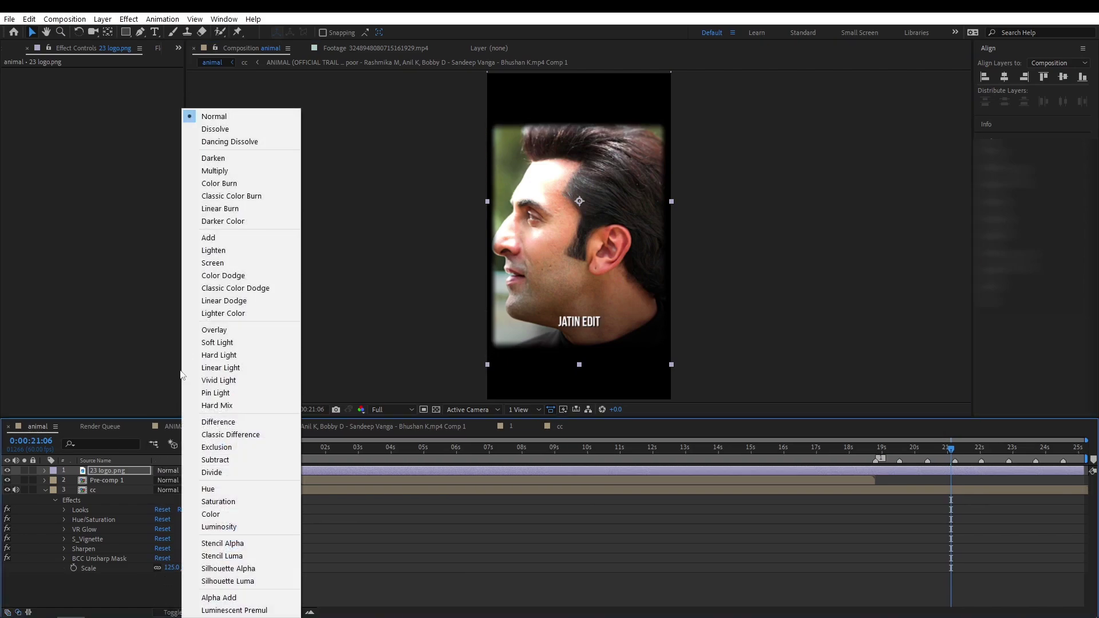
left_click(231, 350)
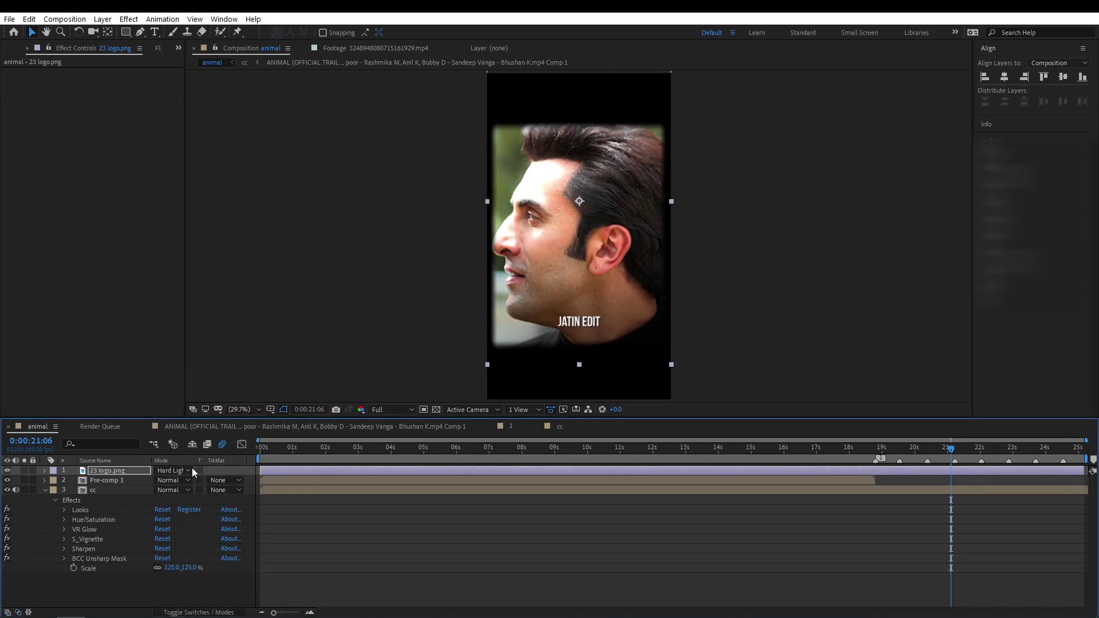
left_click(171, 471)
left_click(215, 342)
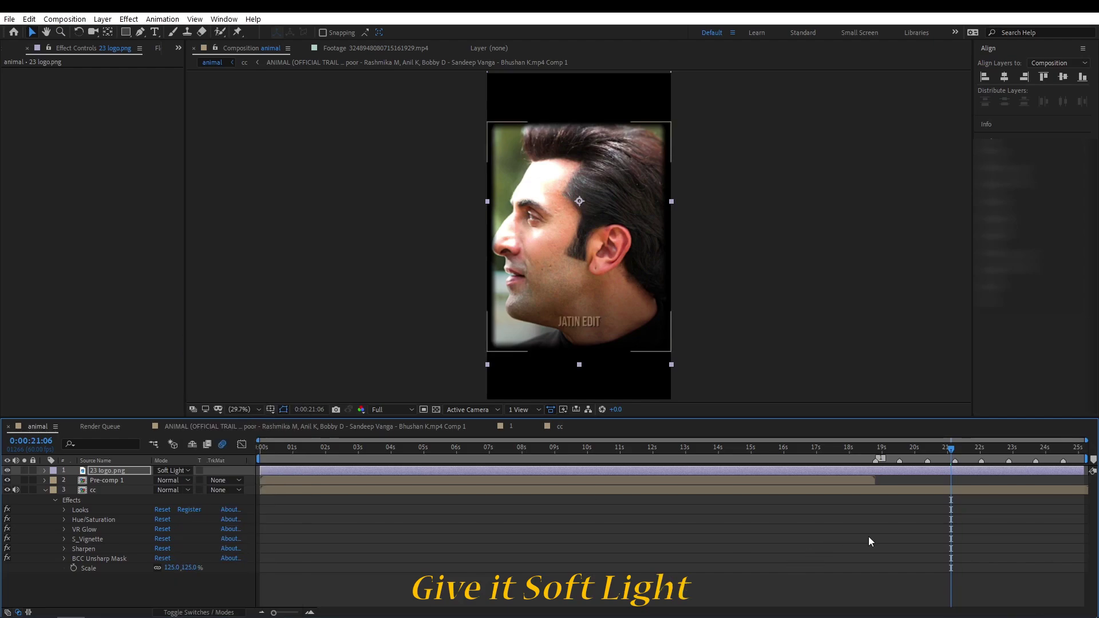
scroll(889, 462, "up", 5, "alt")
left_click_drag(891, 452, 827, 476)
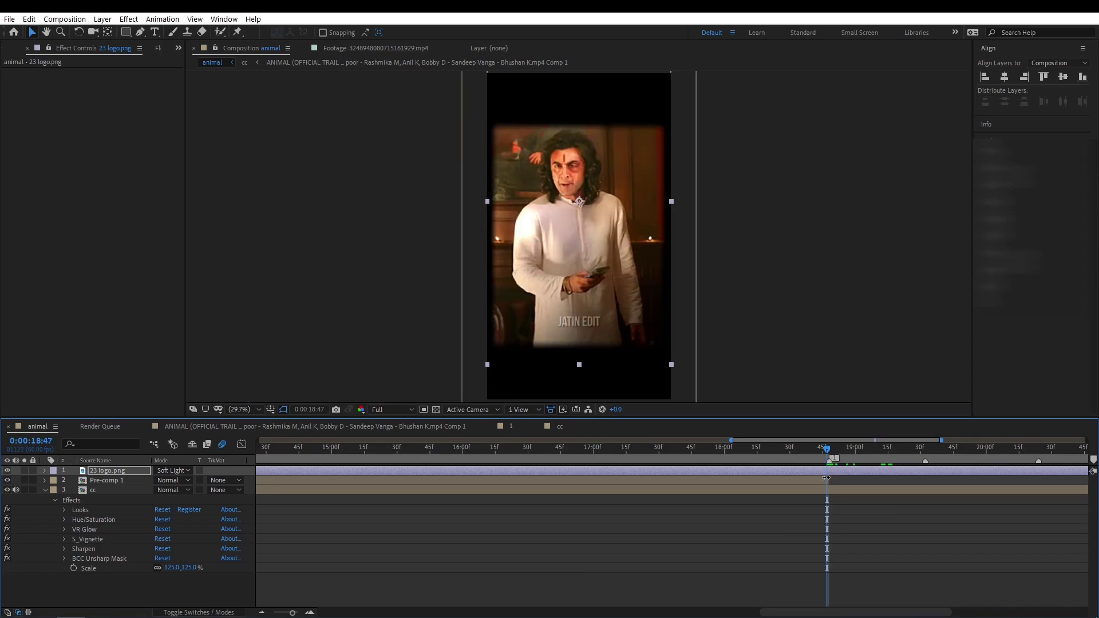
Trim the logo layer's in-point to 0:00:18:48
key("alt+bracketleft")
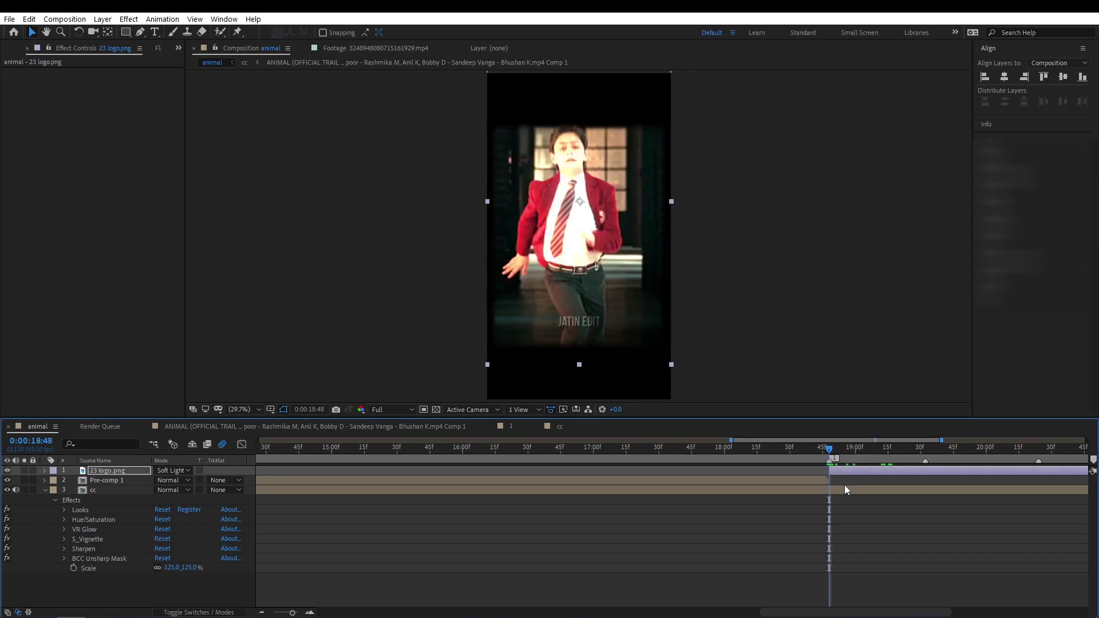
scroll(773, 502, "down", 5, "alt")
left_click_drag(951, 449, 1001, 450)
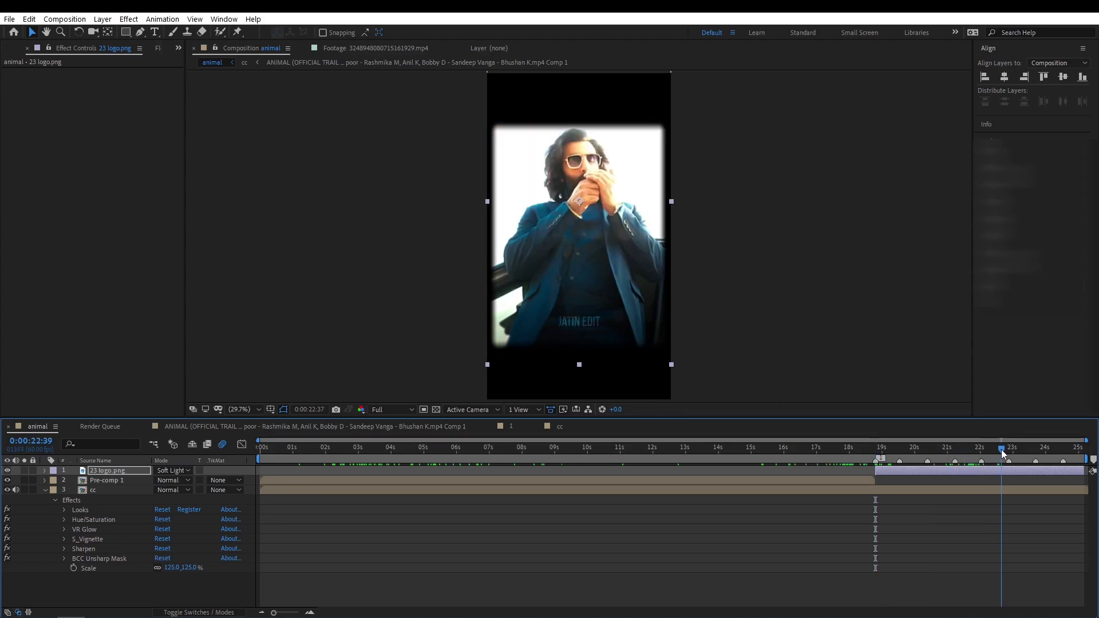
Set the cc layer's VR Glow Glow Brightness to 0.20
left_click(992, 493)
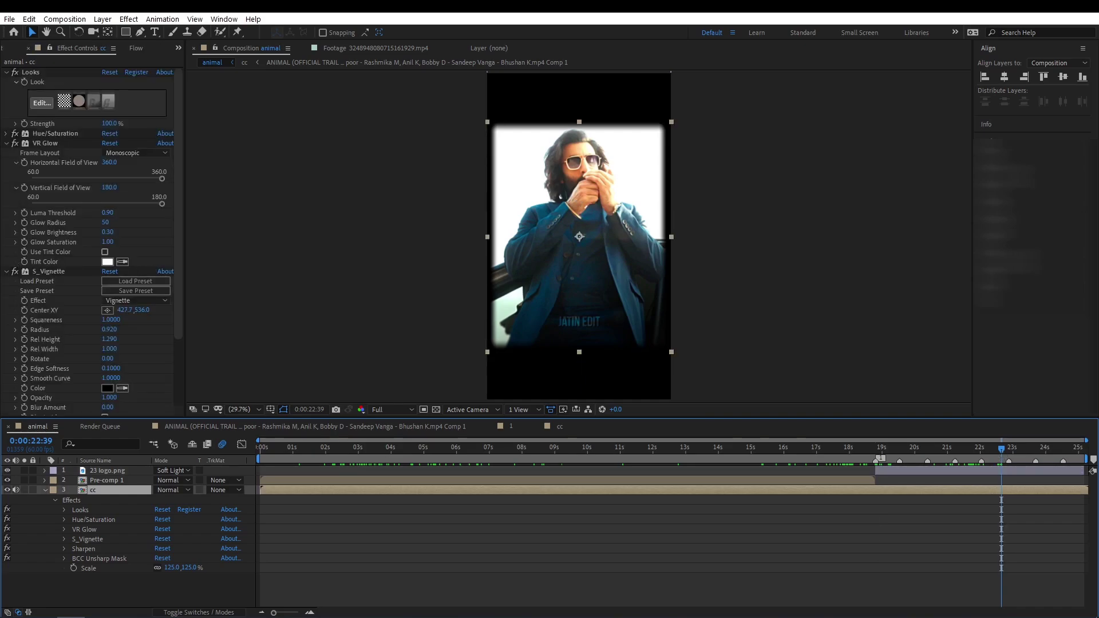
left_click(106, 232)
type("0.2")
key("Return")
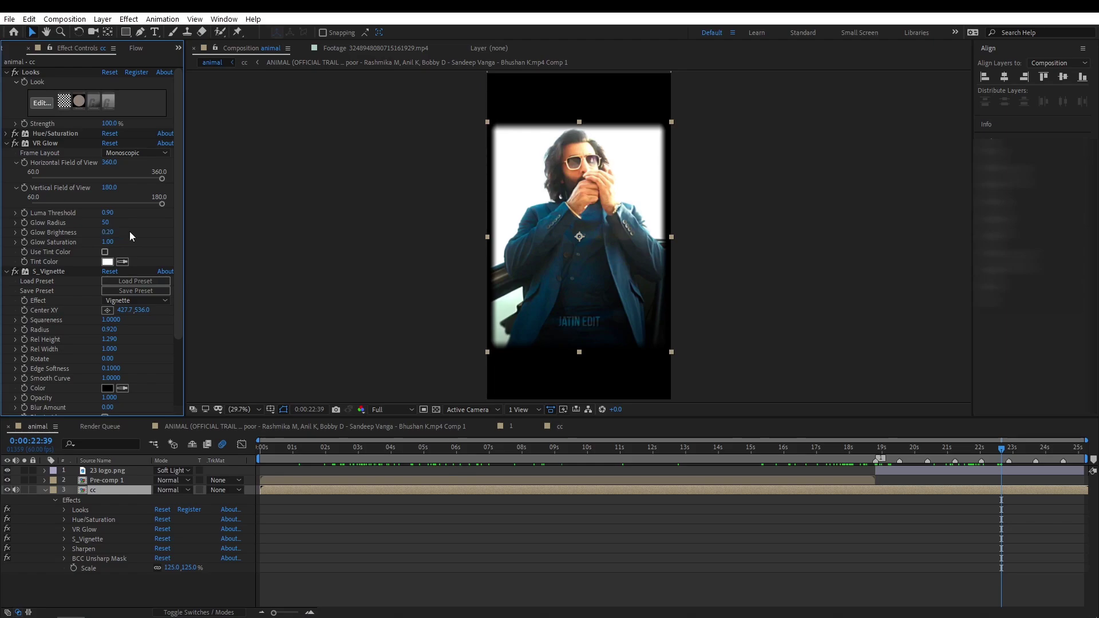
left_click_drag(1028, 450, 1081, 456)
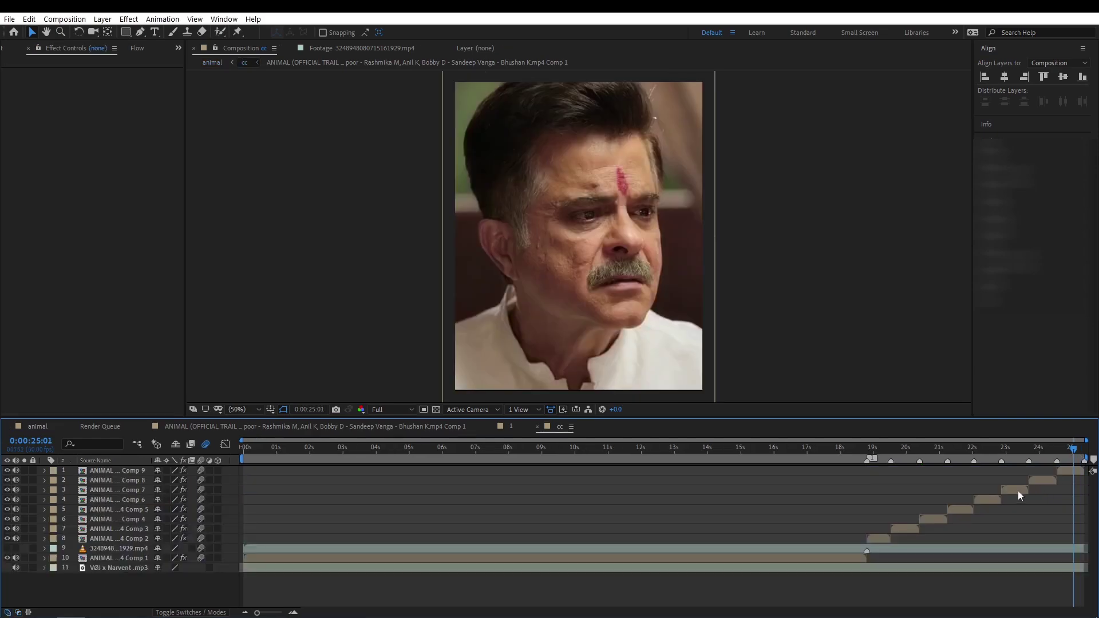
Open the cc comp at Half preview resolution and move to about 18:18
left_click(560, 427)
left_click(392, 410)
left_click(386, 450)
left_click(861, 452)
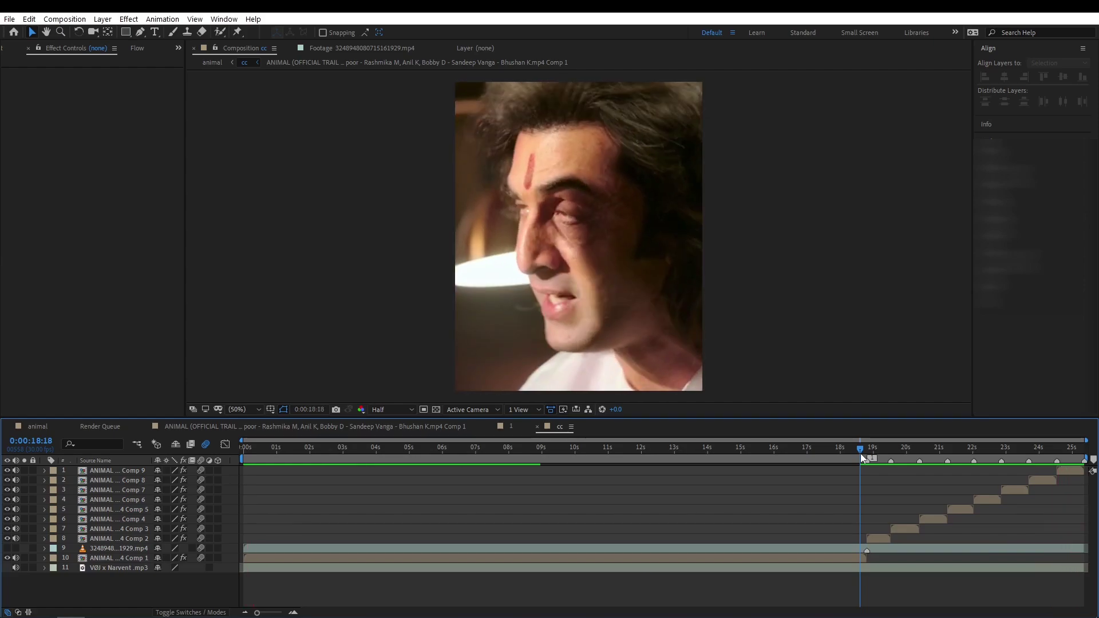
key("space")
scroll(884, 481, "up", 4)
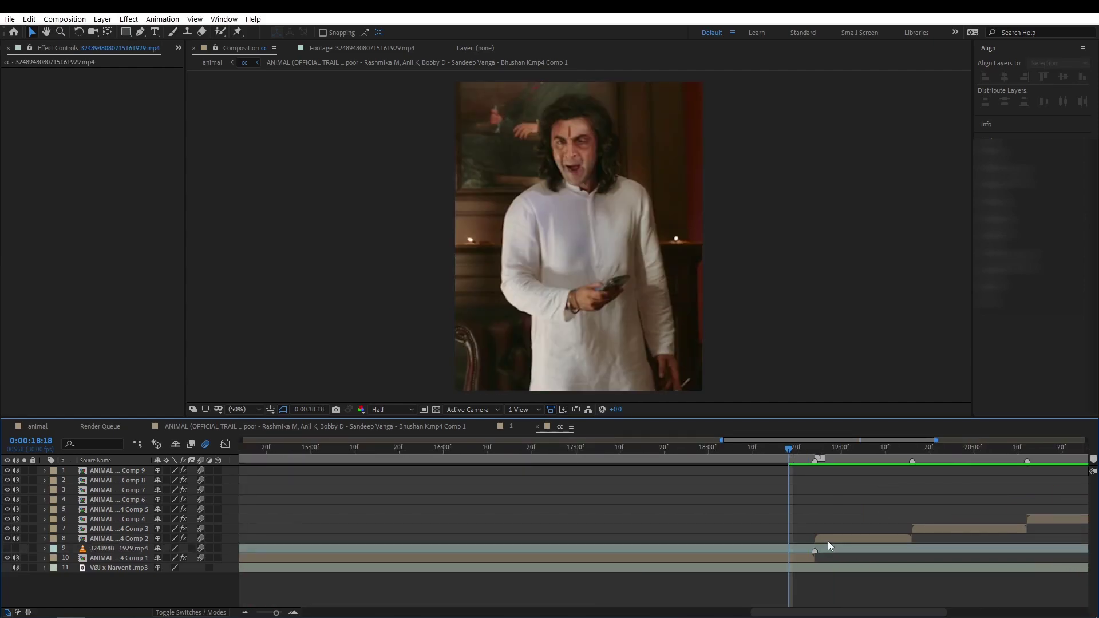
Reveal the clip's Scale keyframes (120% to 100%) in the Graph Editor
left_click(828, 541)
key("i")
key("u")
left_click(815, 549)
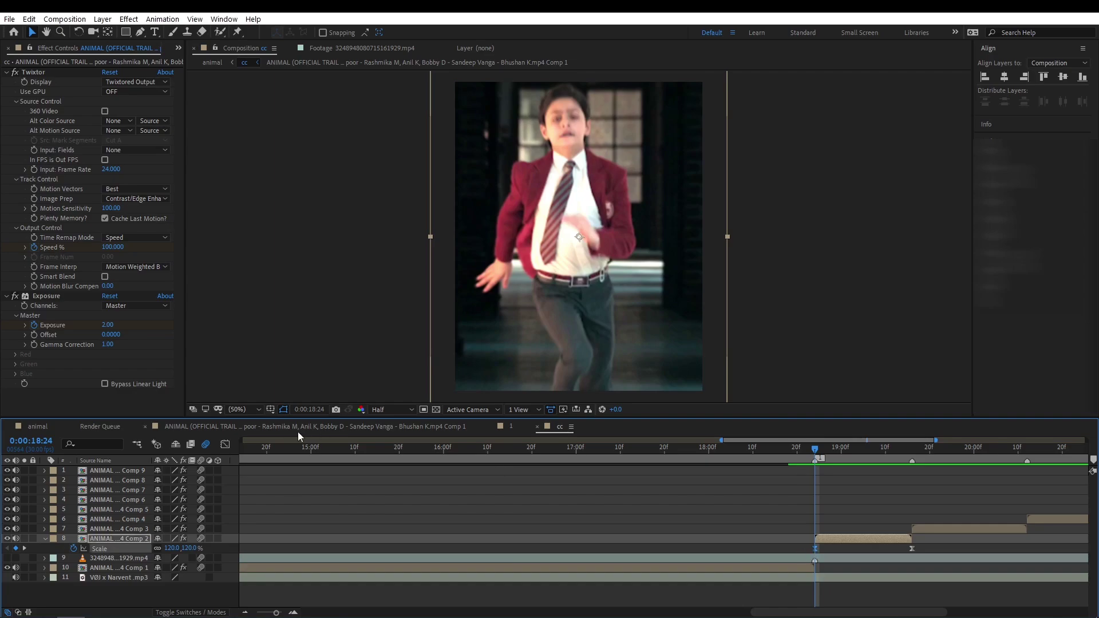
left_click(226, 445)
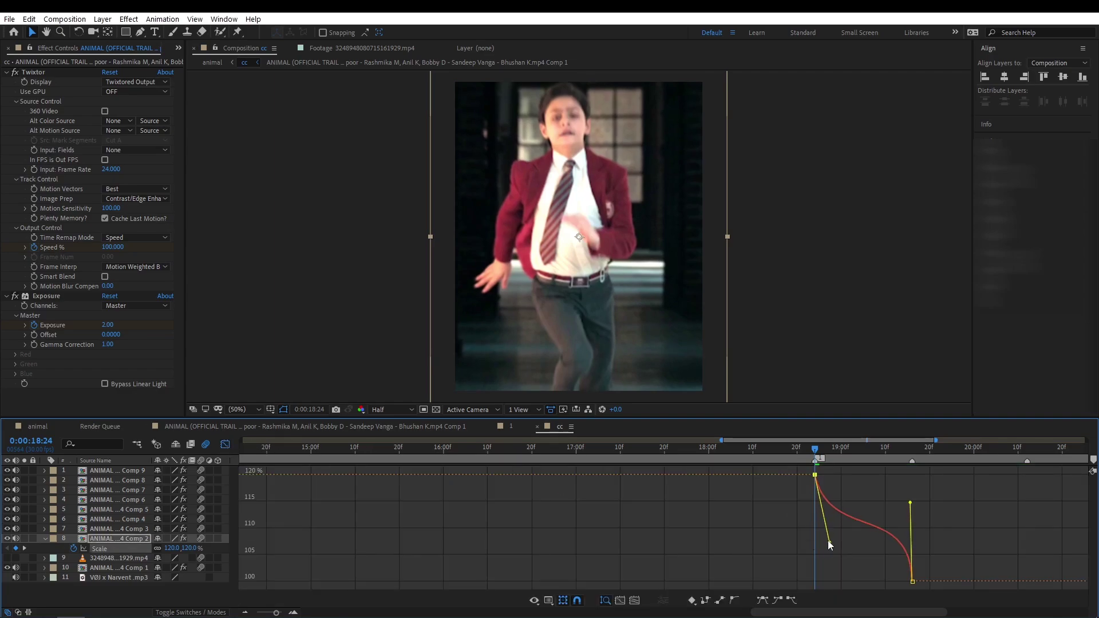
Drag the bezier handles to ease the Scale curve out of and into both keyframes
left_click_drag(815, 543, 848, 536)
scroll(957, 526, "up", 3)
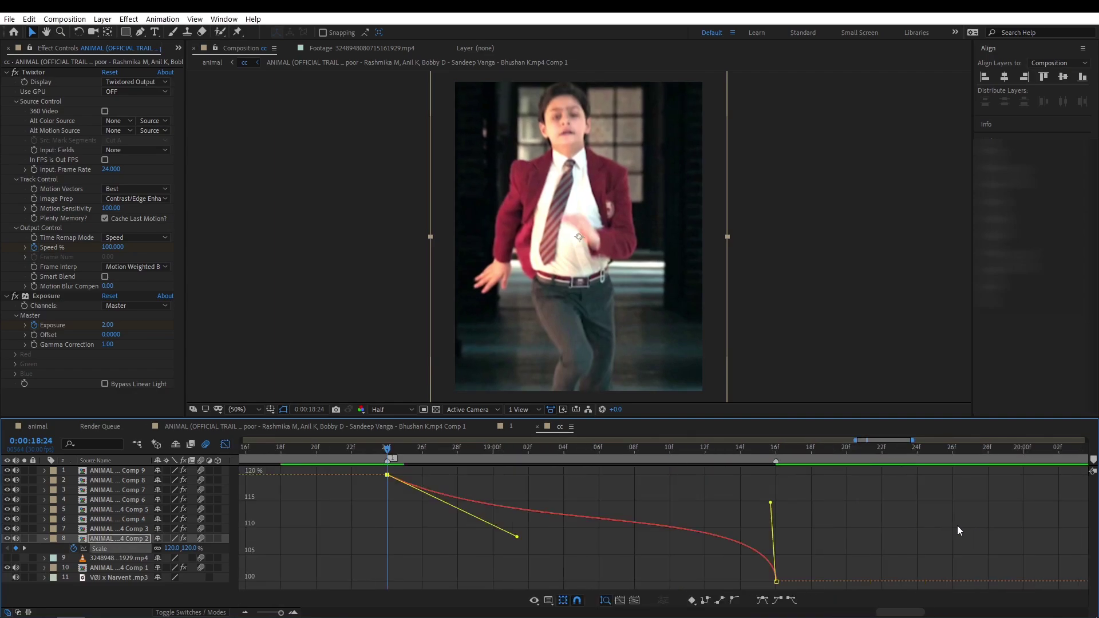
left_click_drag(660, 504, 558, 482)
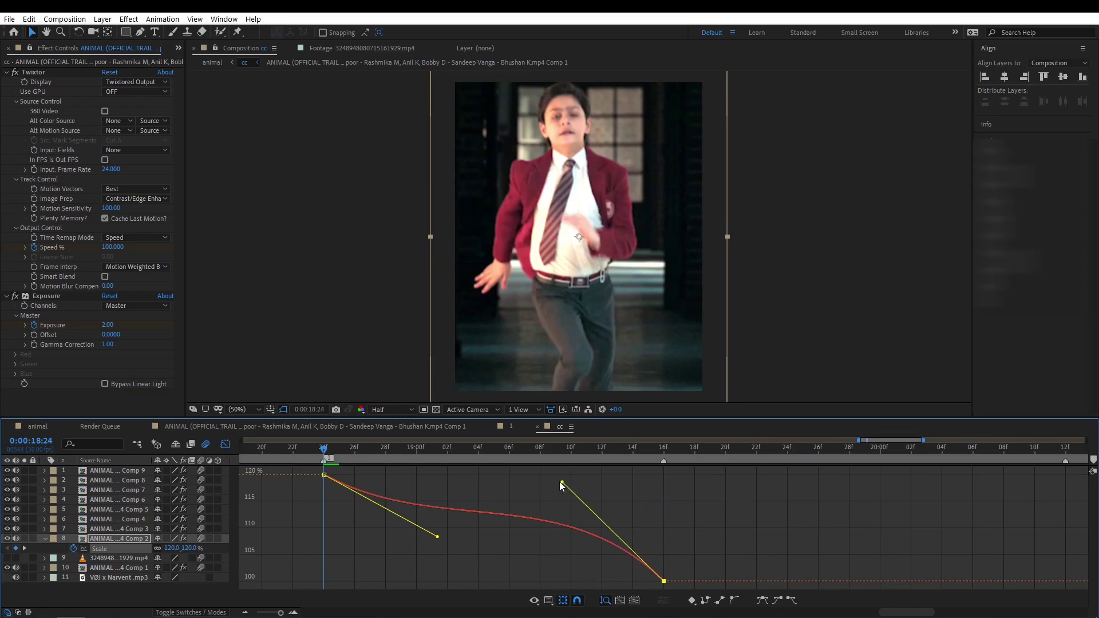
left_click_drag(438, 537, 445, 558)
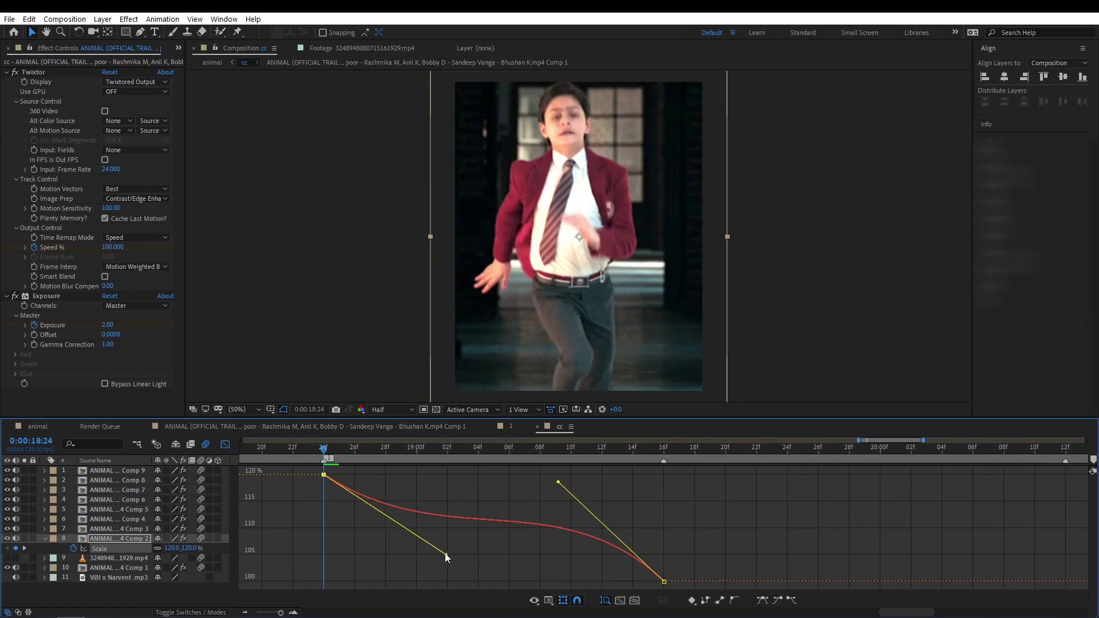
scroll(533, 485, "down", 4)
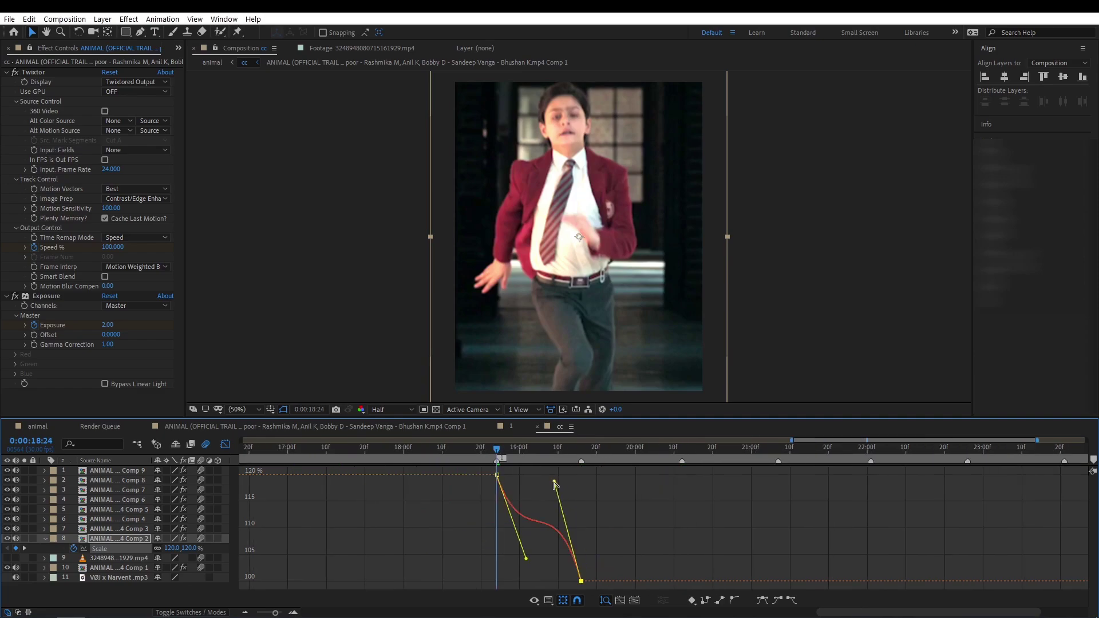
scroll(519, 499, "up", 2)
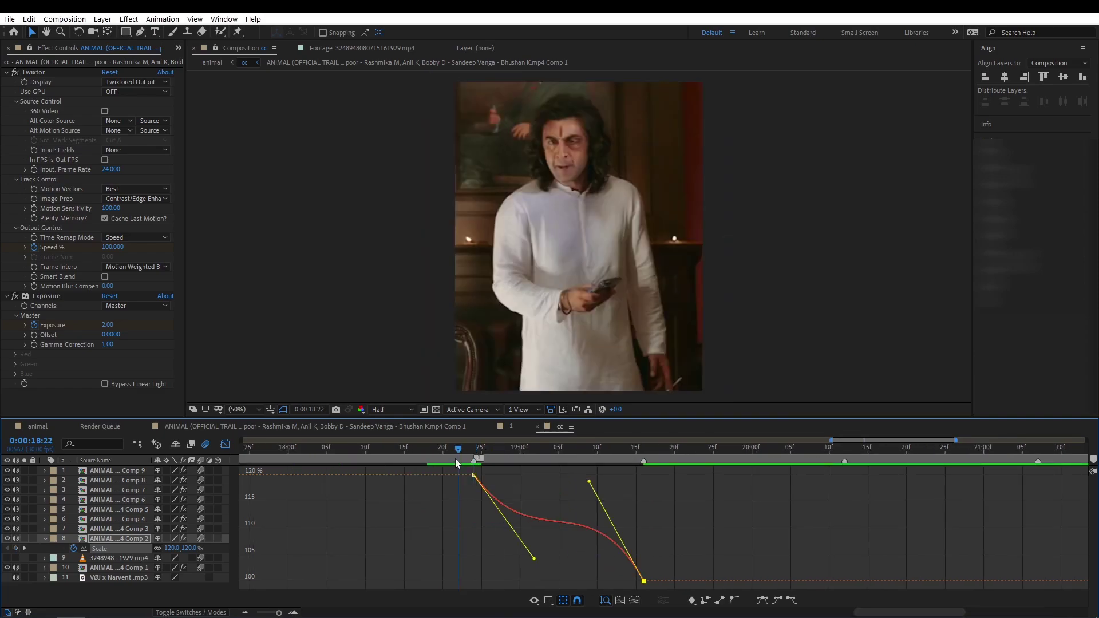
left_click(466, 461)
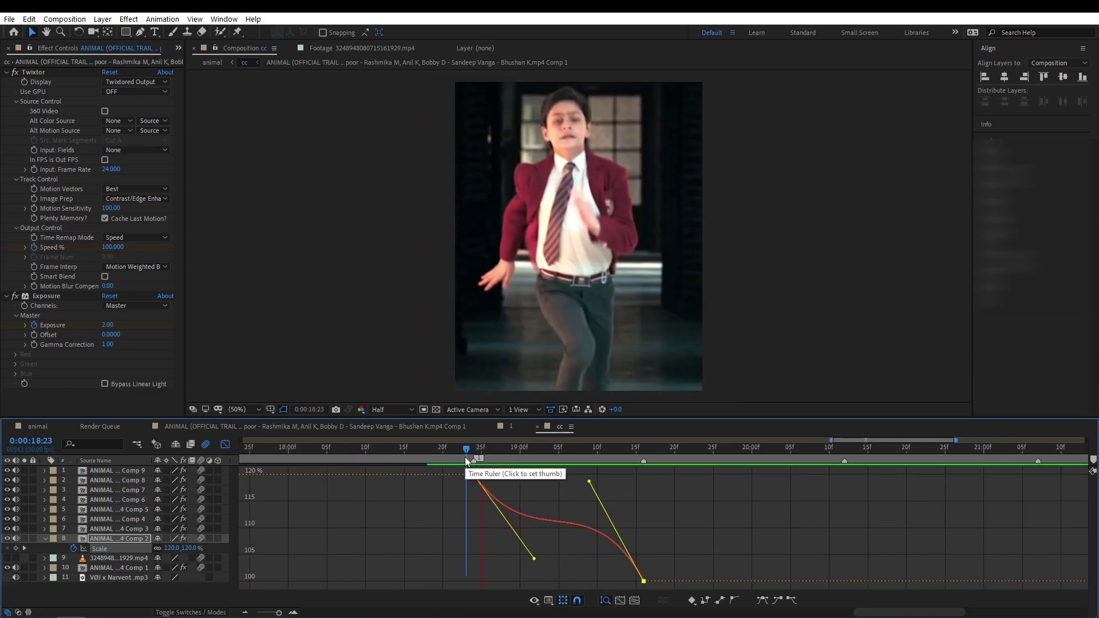
mouse_move(465, 456)
left_mouse_down()
mouse_move(557, 458)
mouse_move(601, 503)
left_mouse_up()
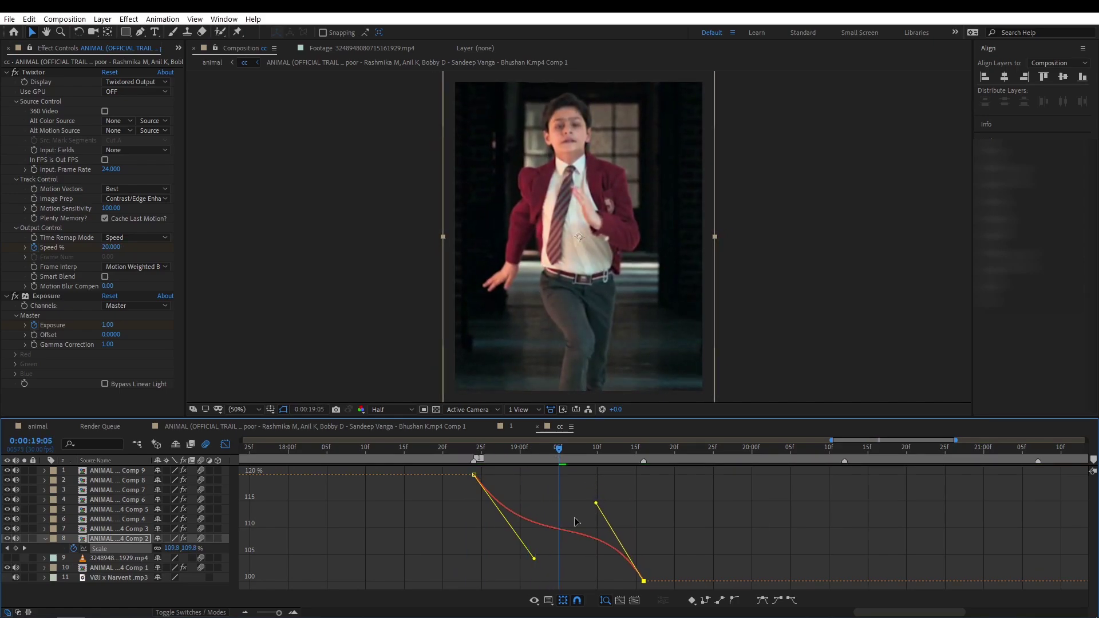
left_click_drag(533, 559, 520, 557)
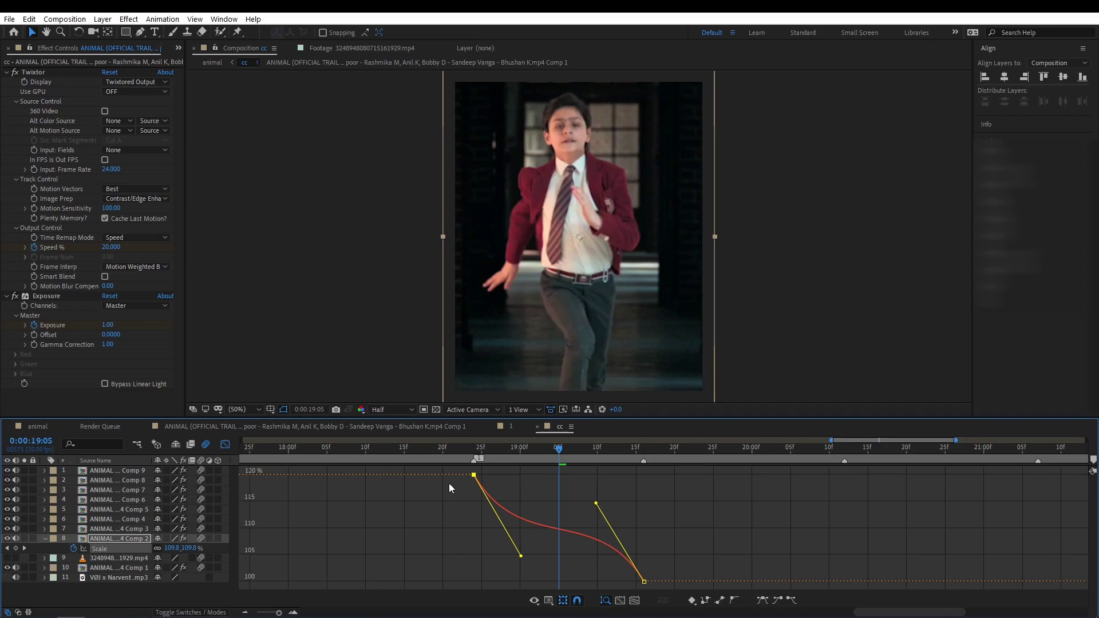
left_click(457, 457)
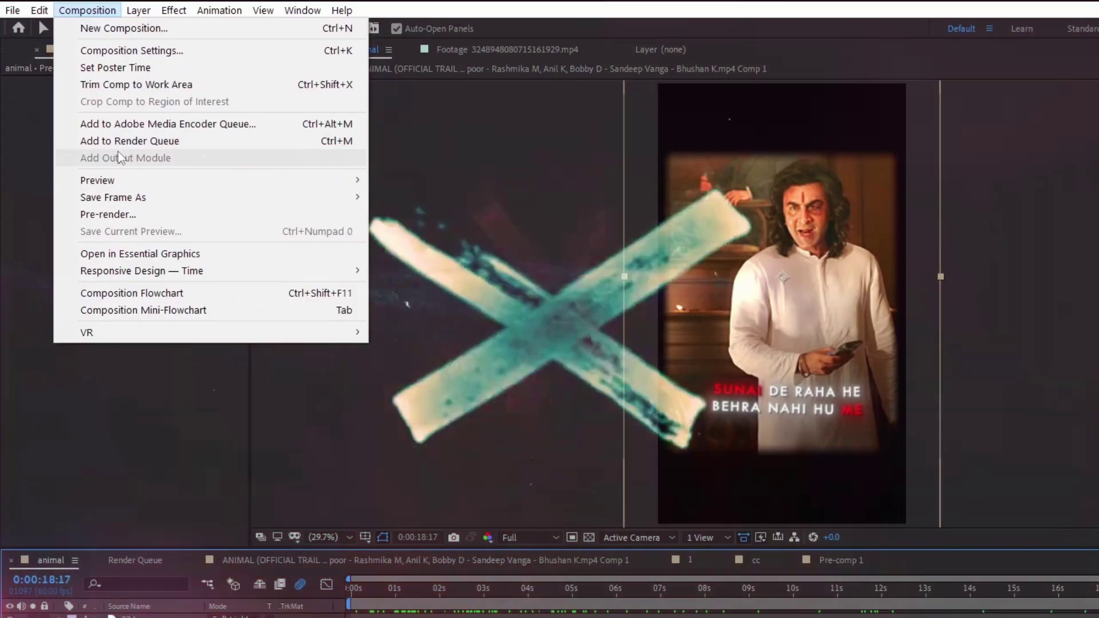
Add the animal comp to the Render Queue and remove the old render item
left_click(118, 141)
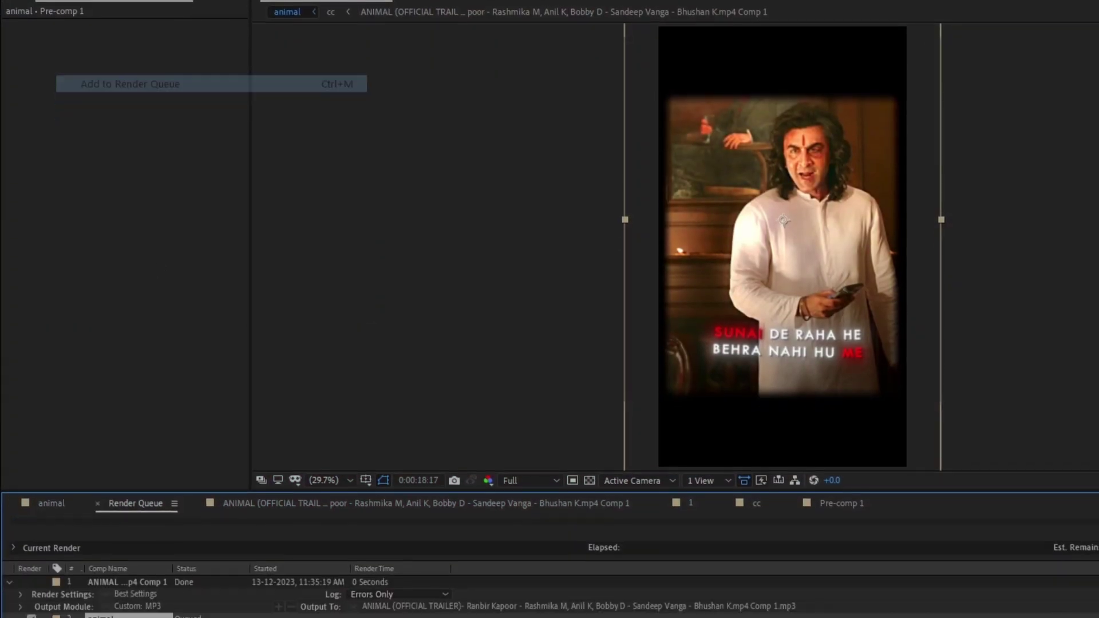
left_click(118, 444)
key("Delete")
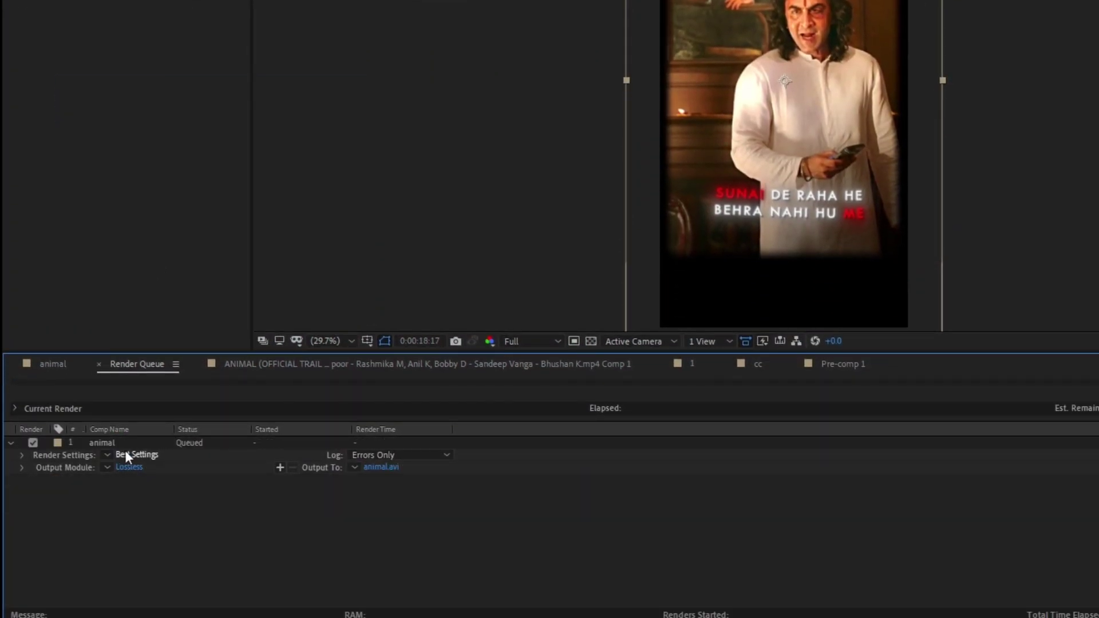
Set the output module to QuickTime with 16-bit audio output on, then render animal.mov
left_click(130, 466)
left_click(172, 59)
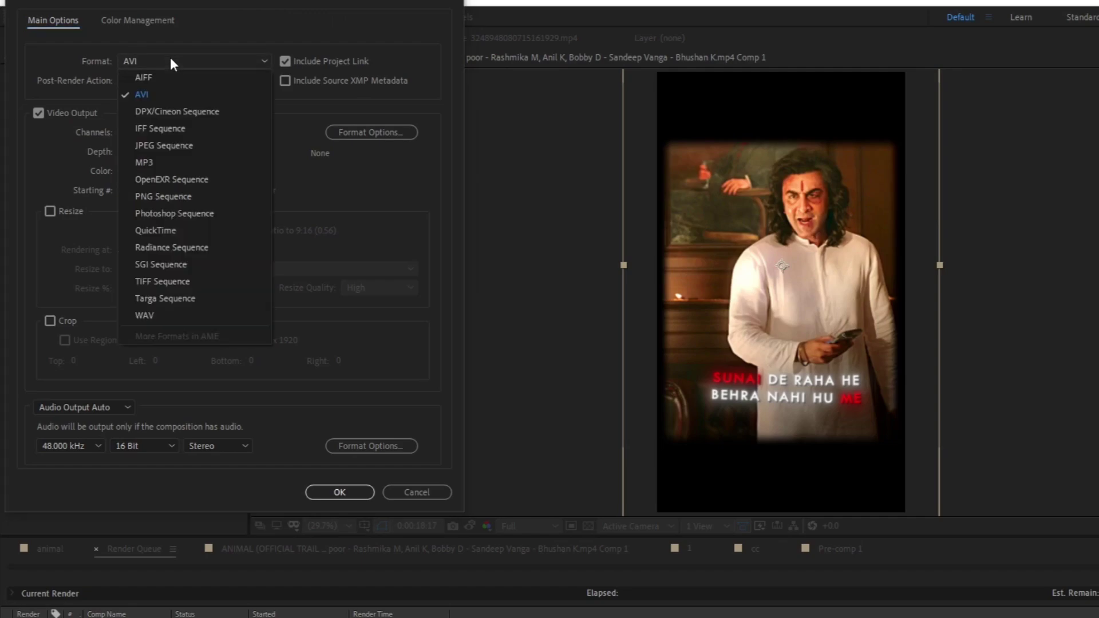
left_click(166, 230)
left_click(122, 446)
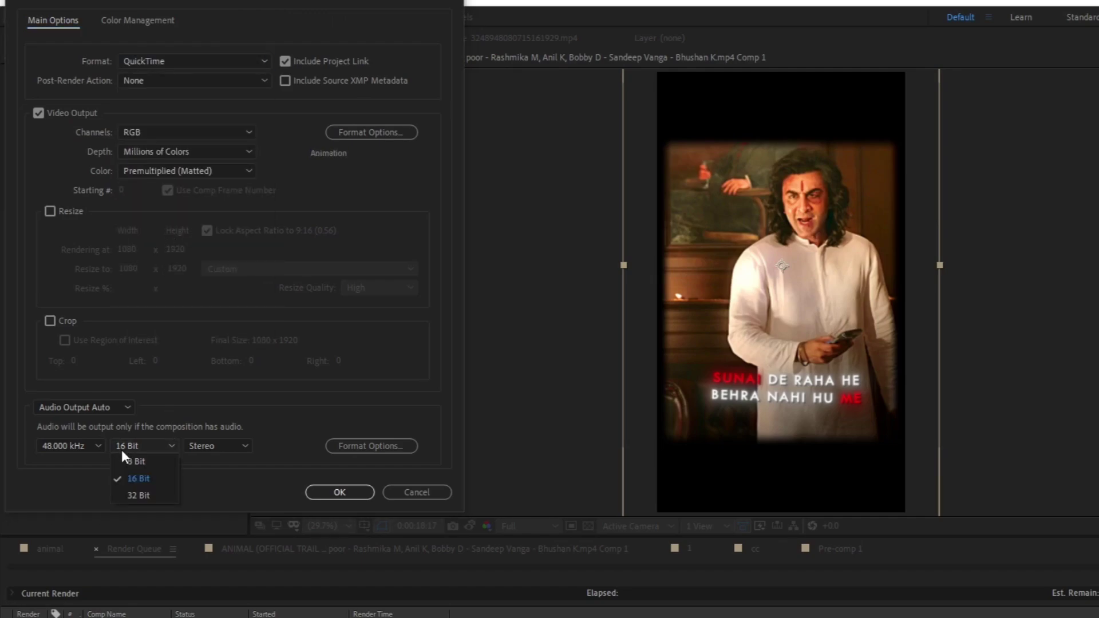
left_click(87, 410)
left_click(84, 427)
left_click(321, 492)
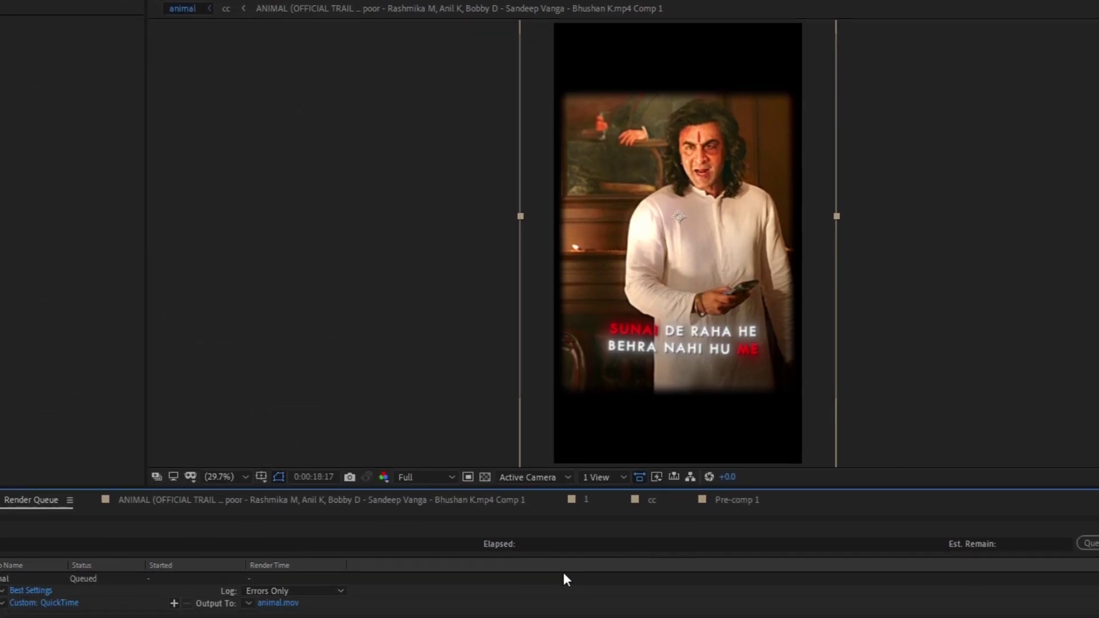
left_click(1047, 405)
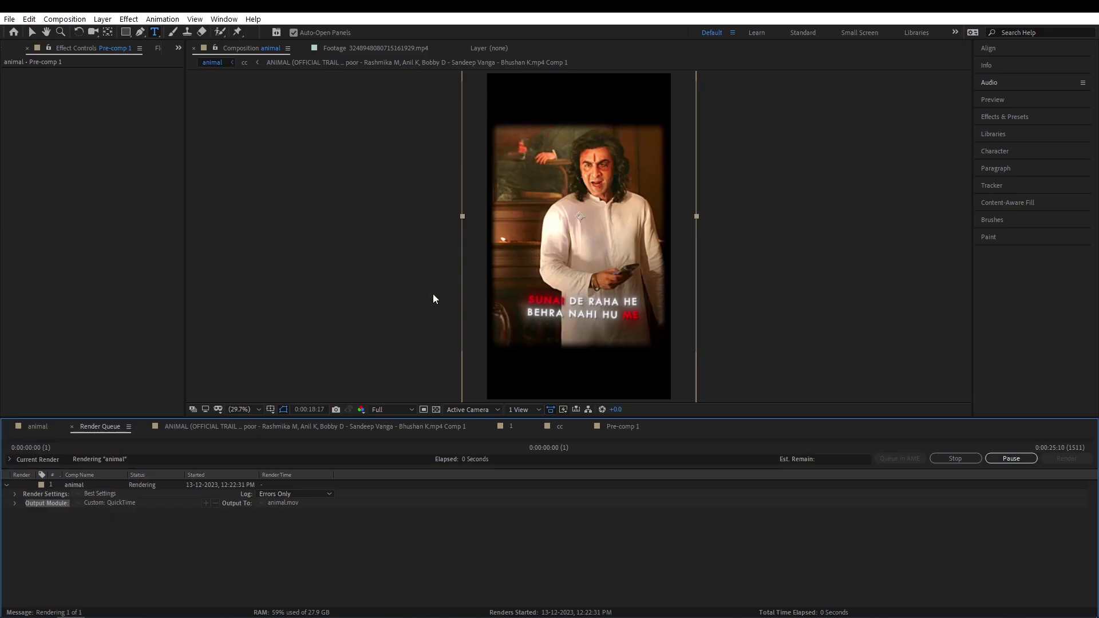